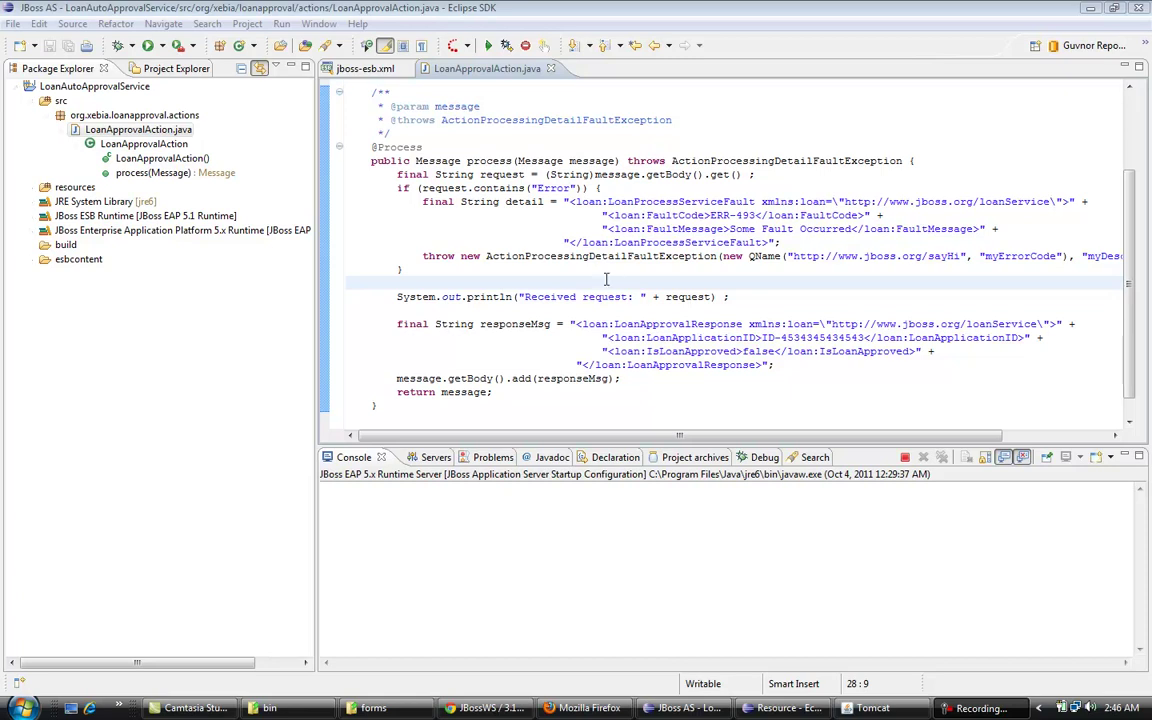
- Review the start of the process() method and the response-building lines in LoanApprovalAction.java
drag(372, 147, 400, 215)
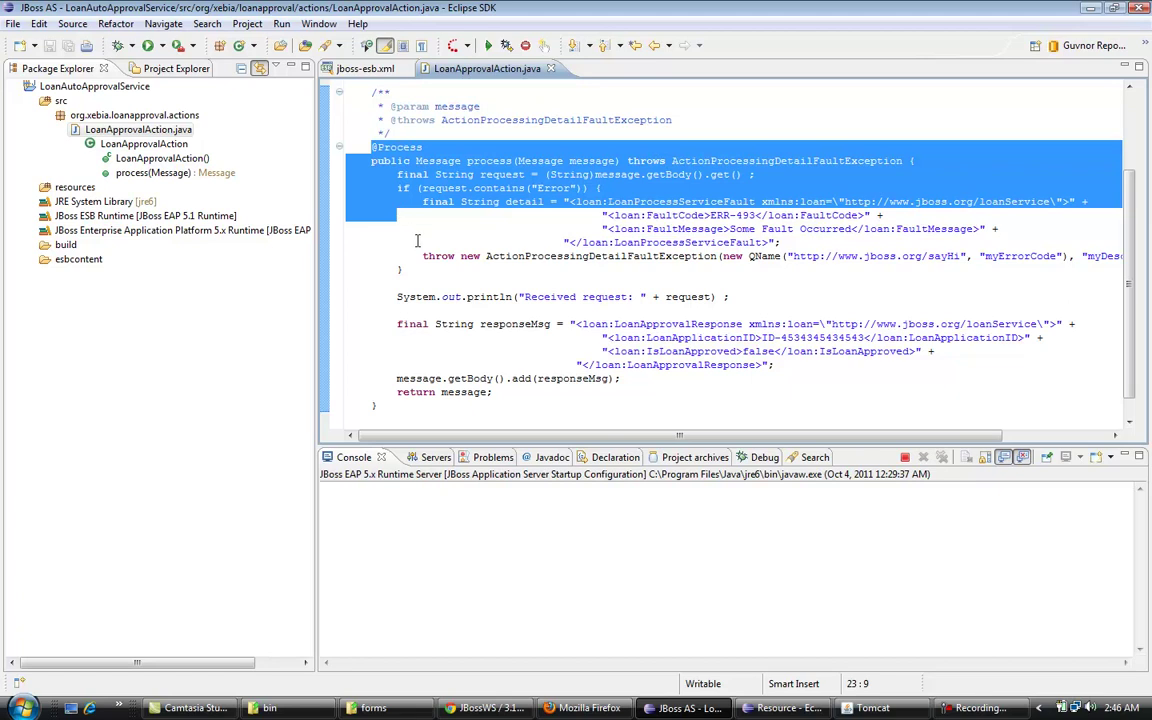
click(418, 242)
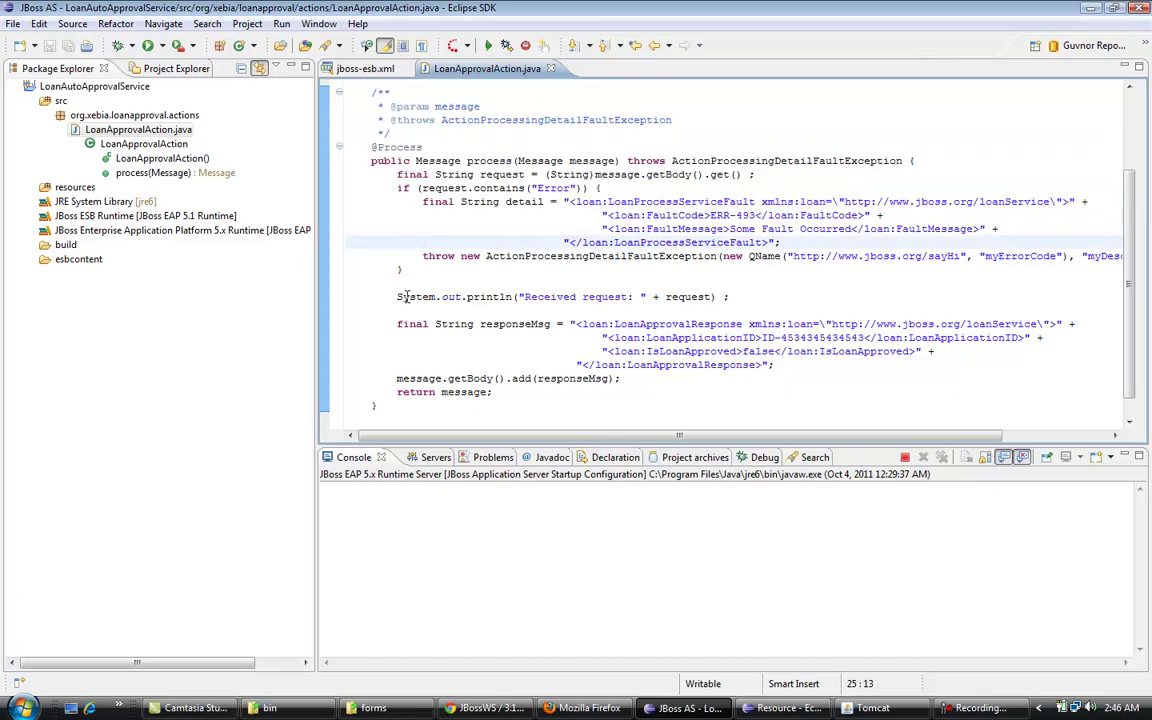
click(391, 323)
drag(391, 323, 689, 392)
click(689, 392)
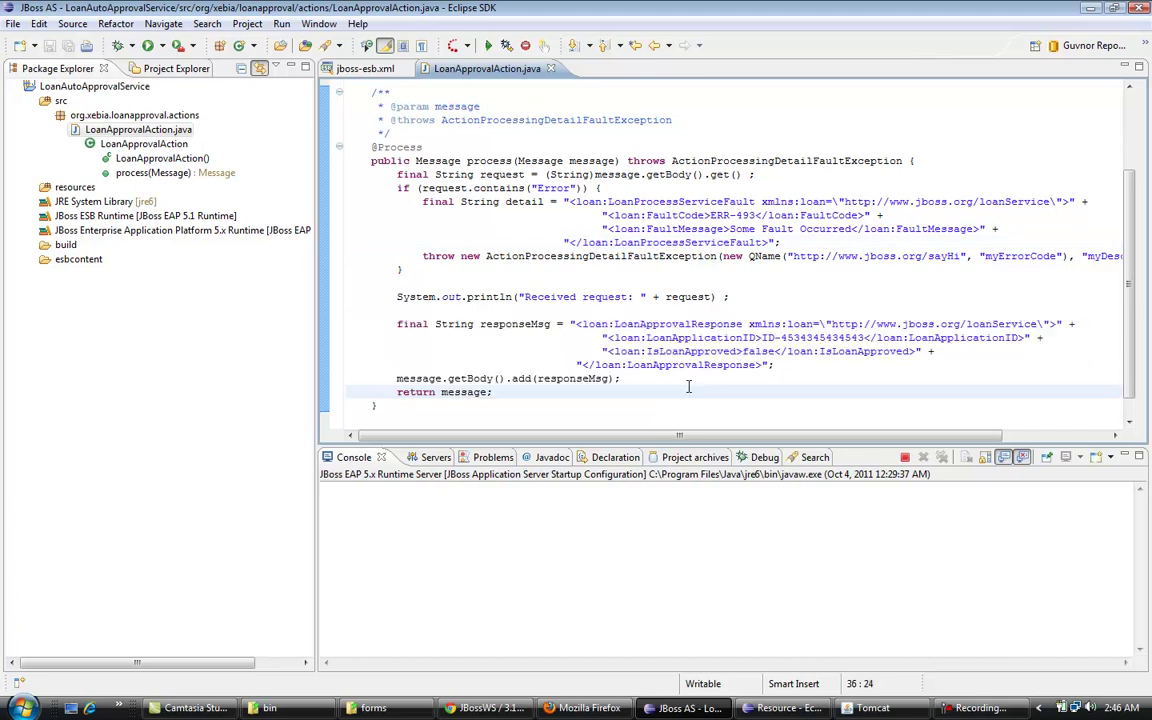
- Inspect the response XML's LoanApplicationID and IsLoanApproved false, then switch to the JBossWS services page
drag(578, 323, 758, 365)
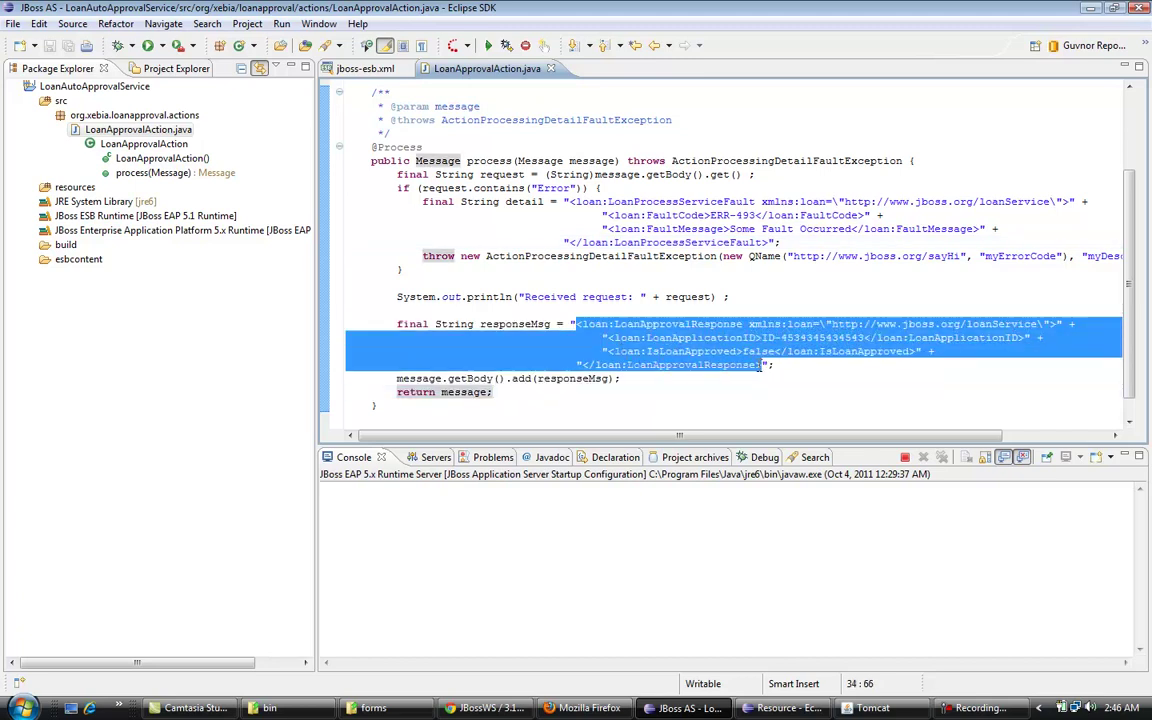
key(Down)
drag(611, 338, 759, 338)
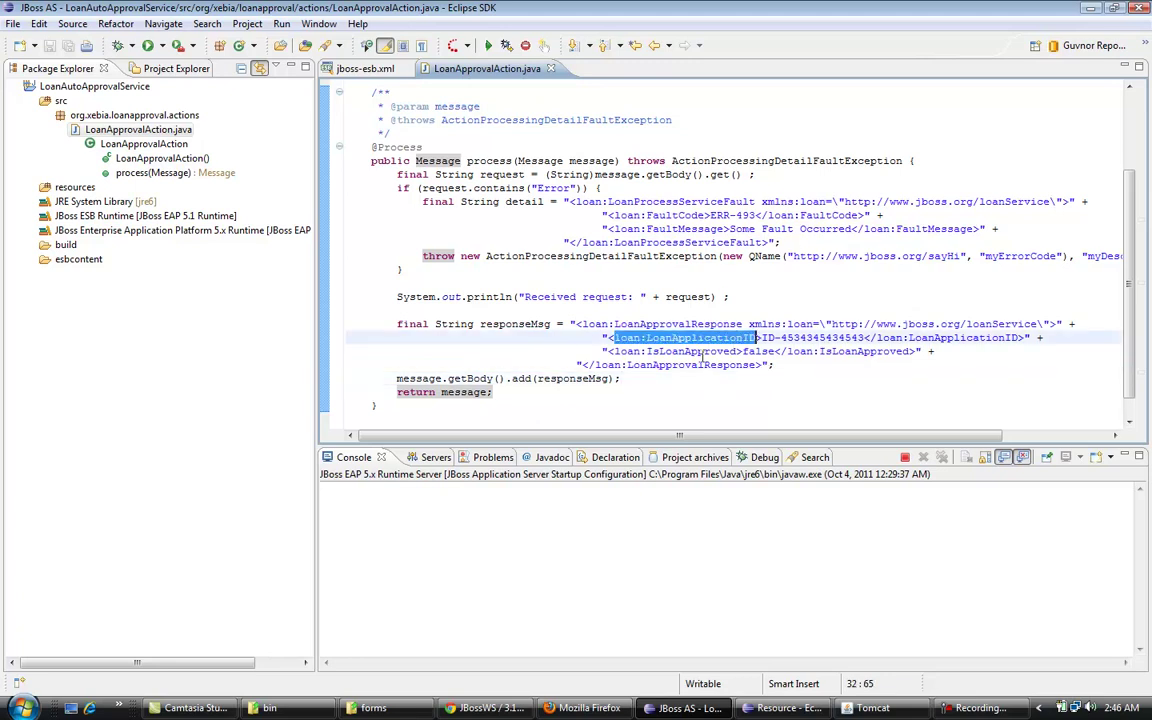
drag(611, 351, 737, 351)
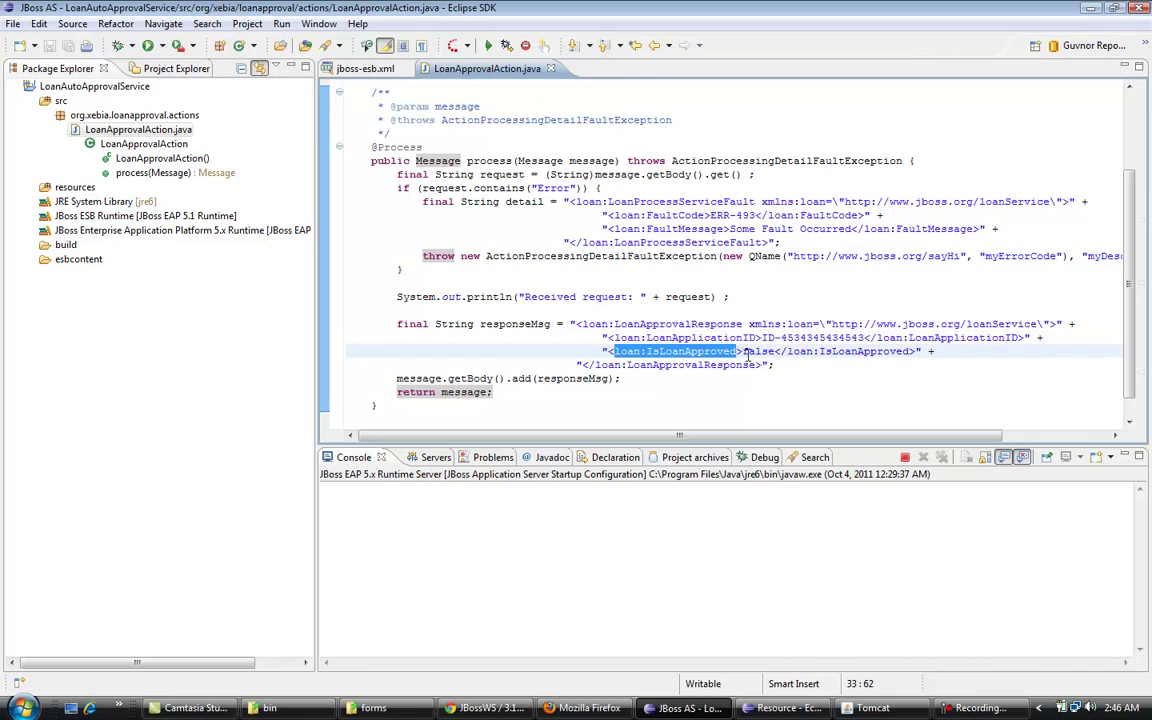
double_click(758, 352)
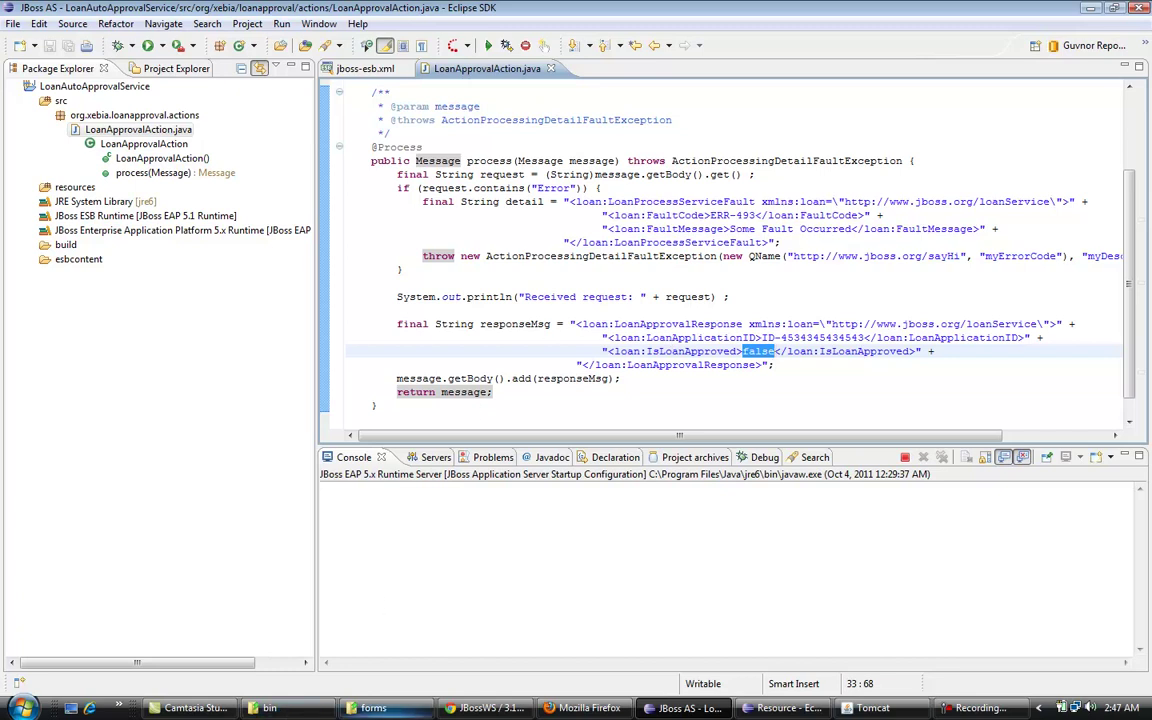
click(480, 710)
scroll(221, 230, up, 3)
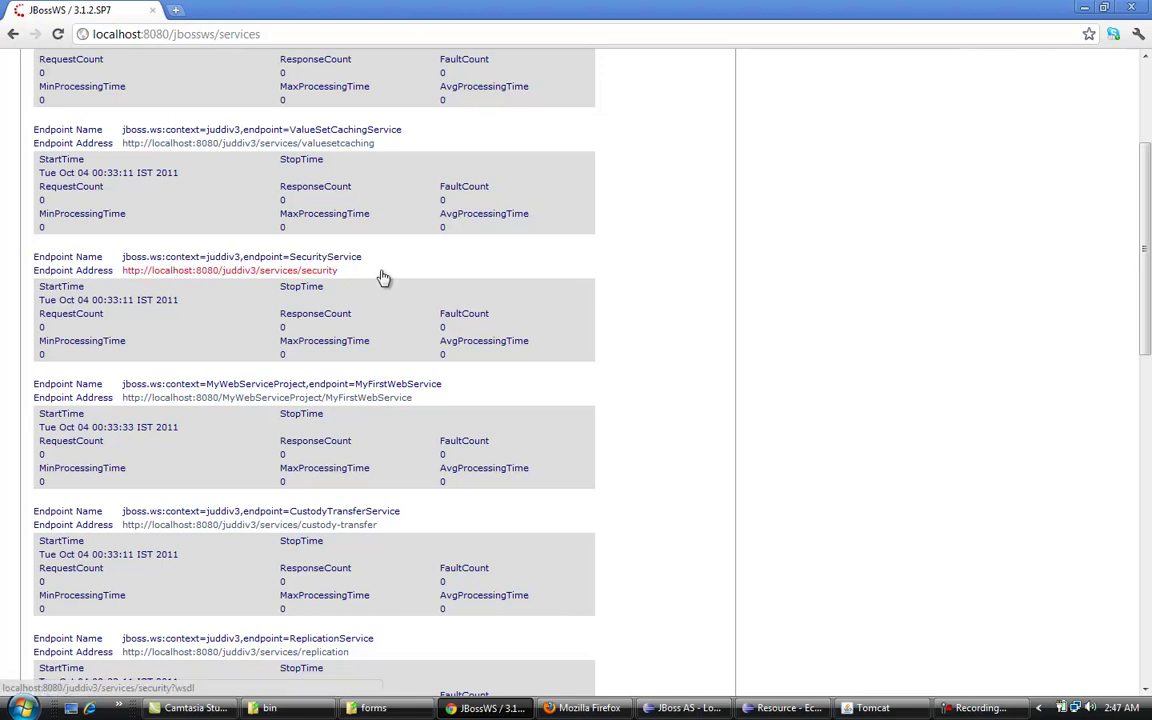
- Open the LoanAutoApprovalService WSDL in a new Chrome tab, then return to the Eclipse workspace
scroll(838, 248, up, 3)
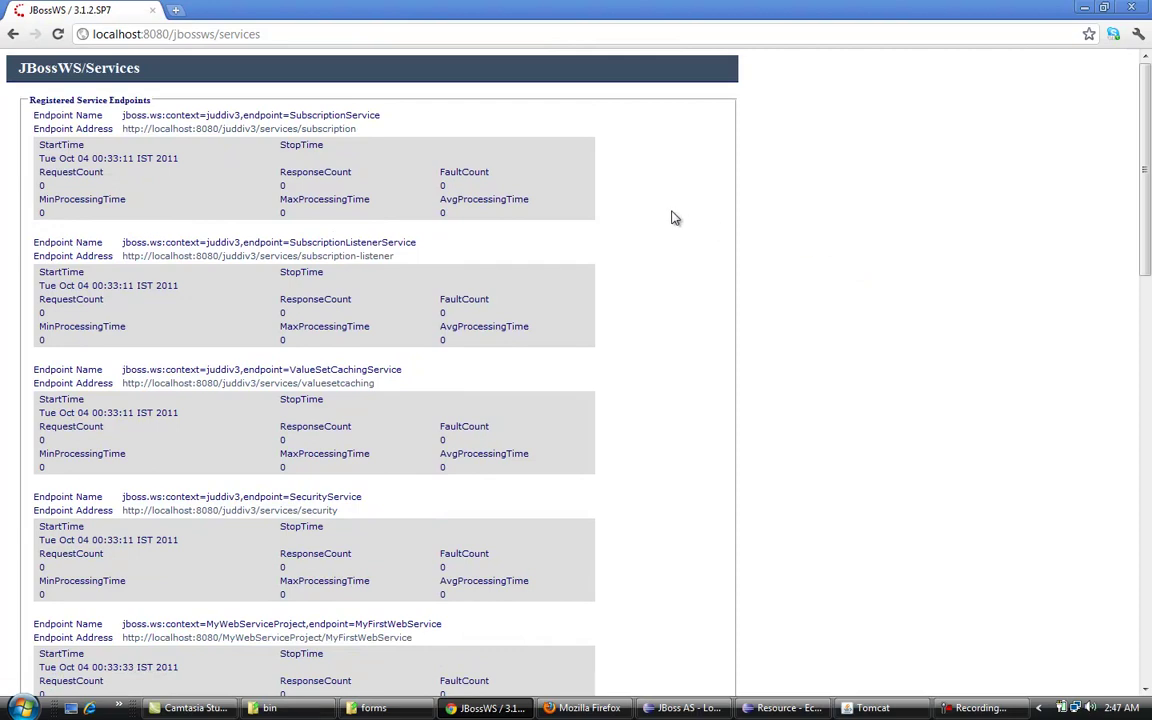
scroll(455, 236, down, 5)
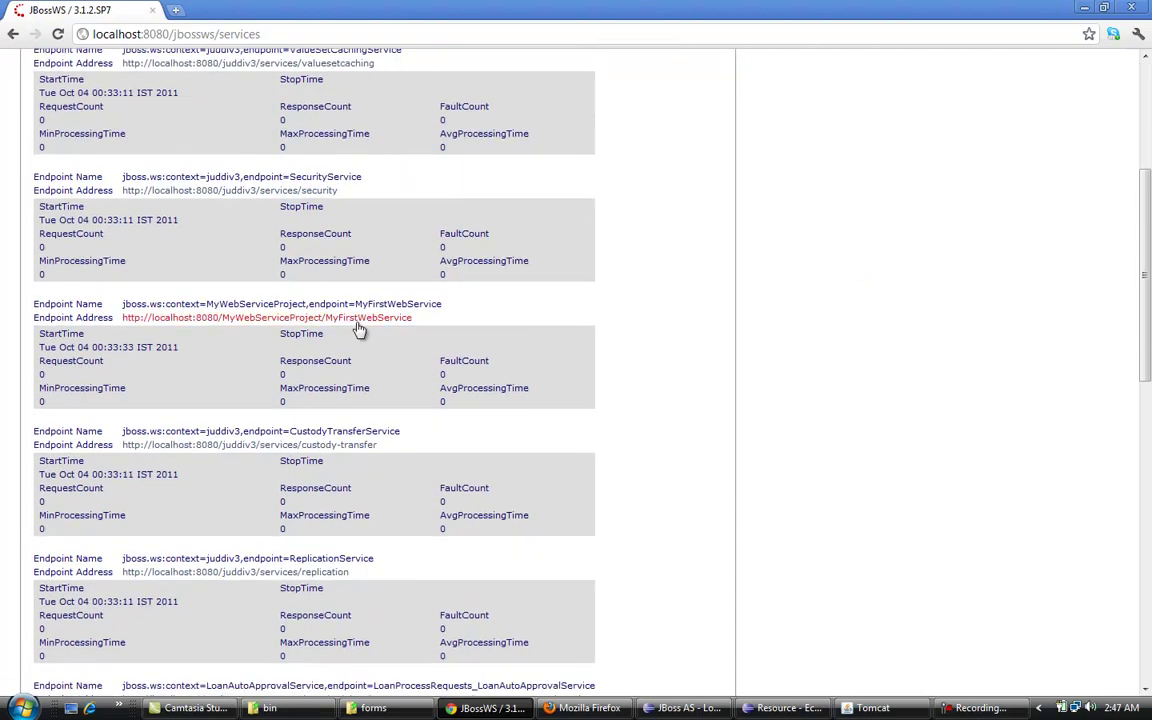
scroll(345, 360, down, 4)
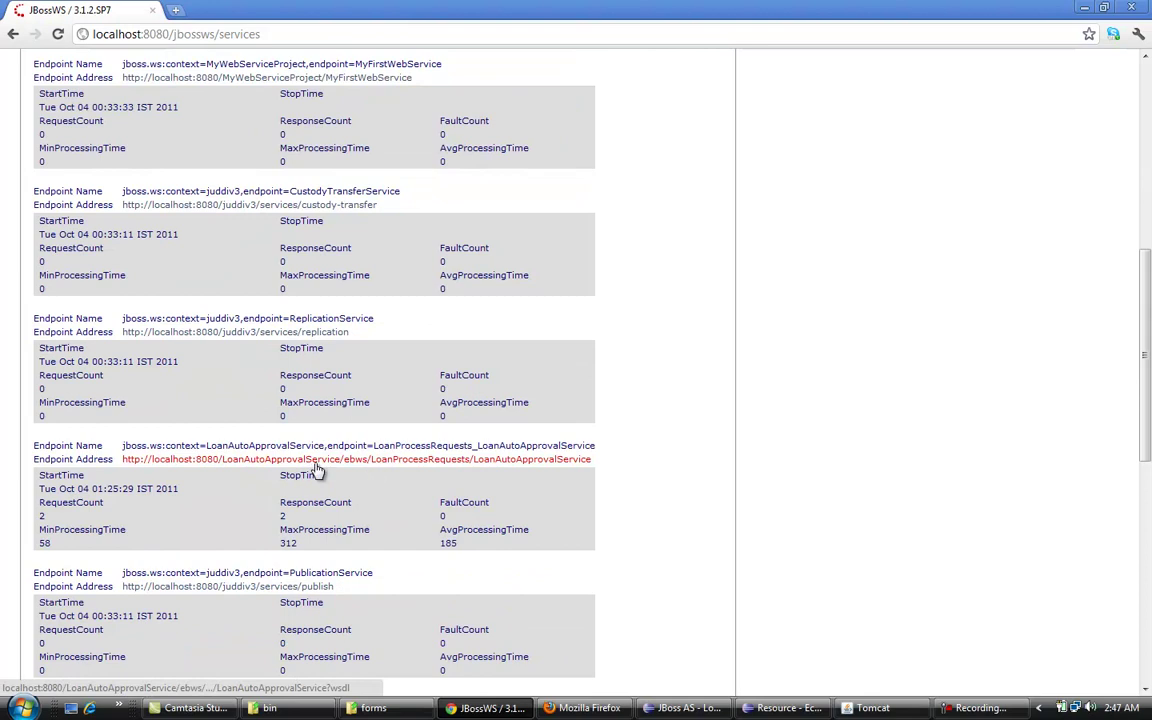
right_click(318, 465)
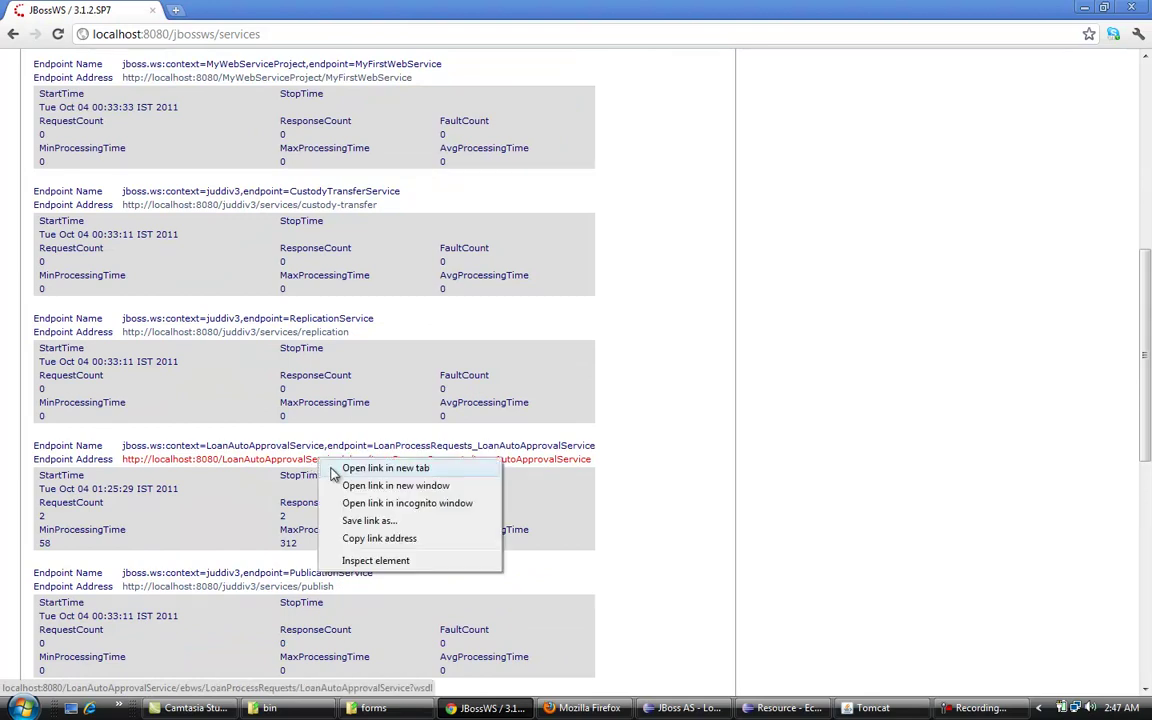
click(345, 470)
click(258, 9)
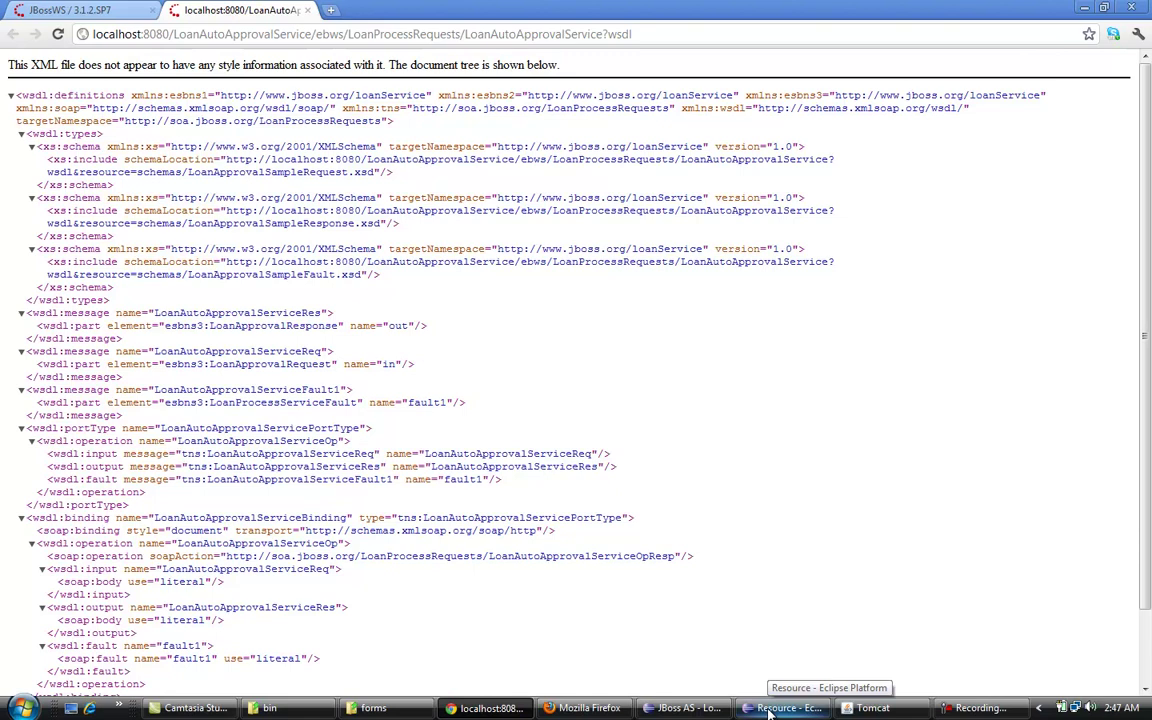
click(775, 708)
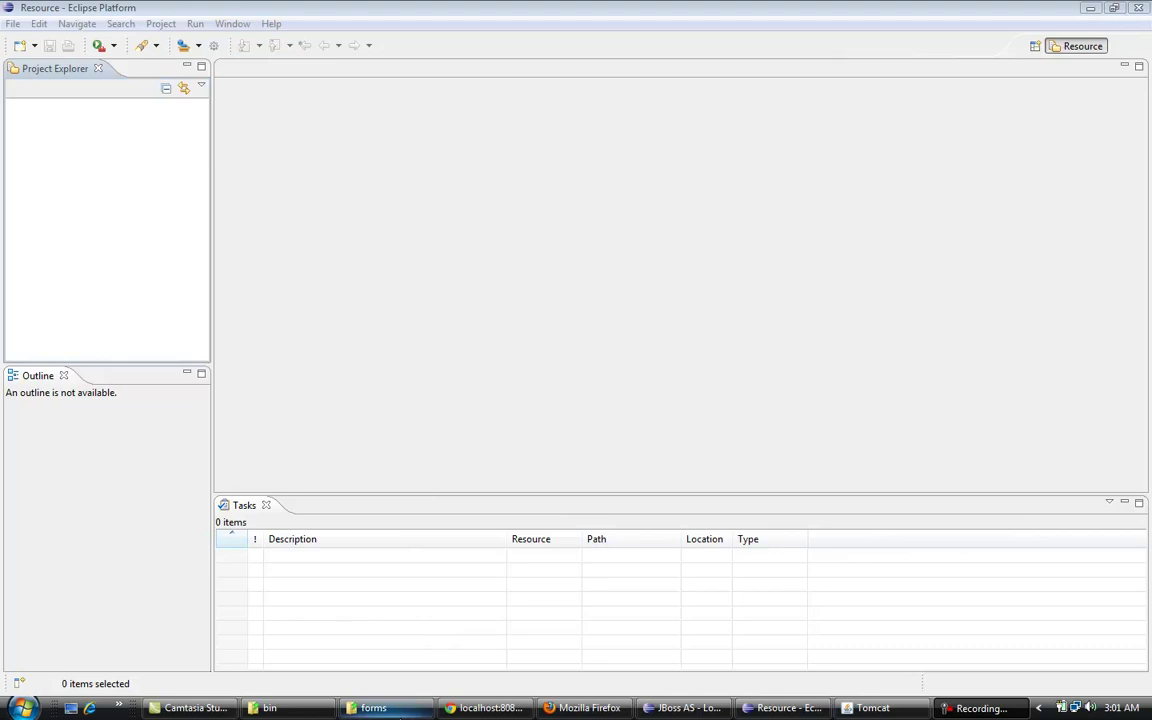
click(329, 708)
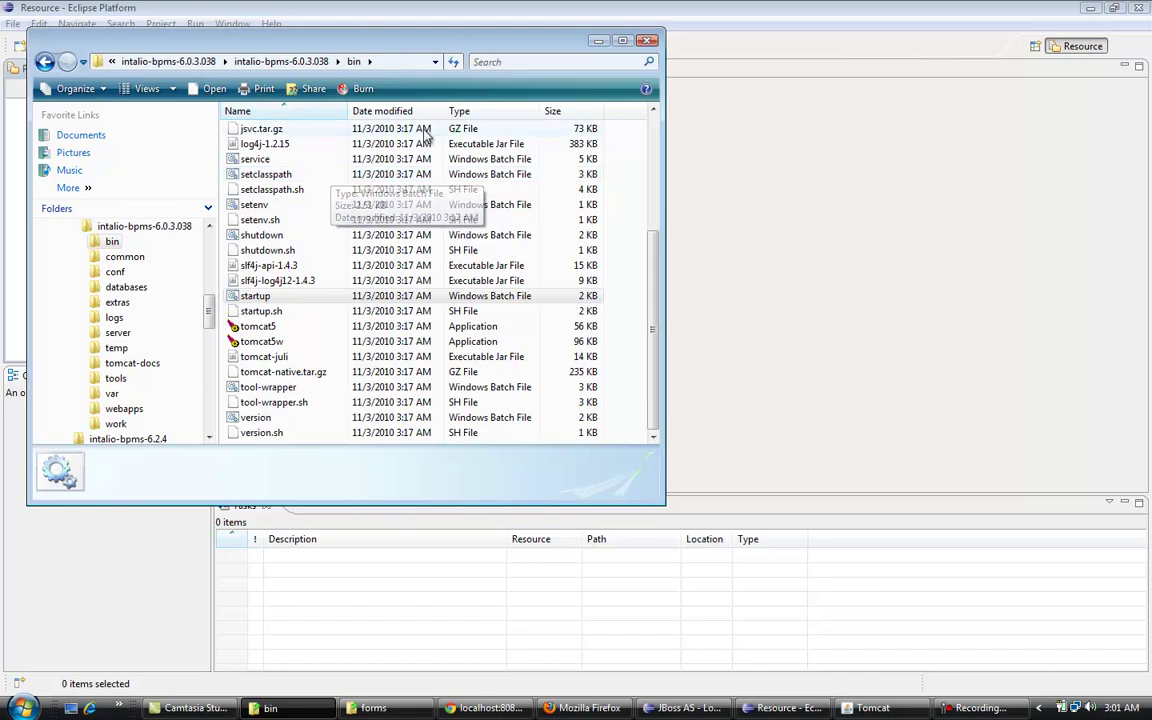
click(597, 42)
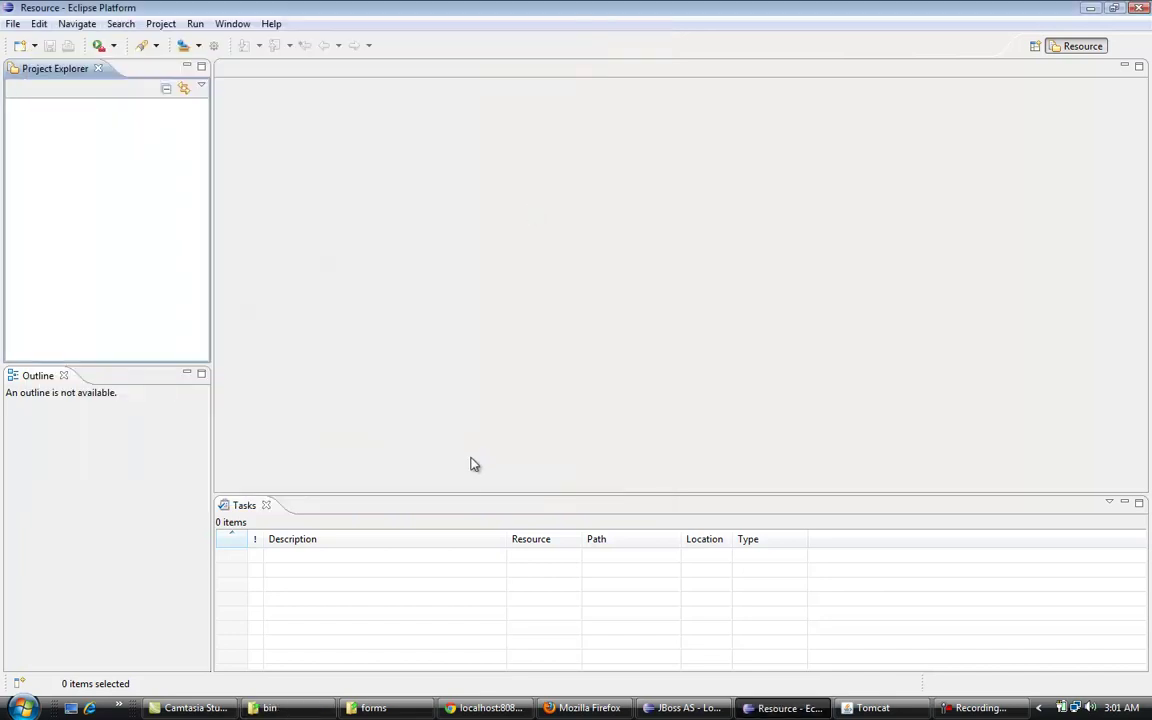
click(22, 707)
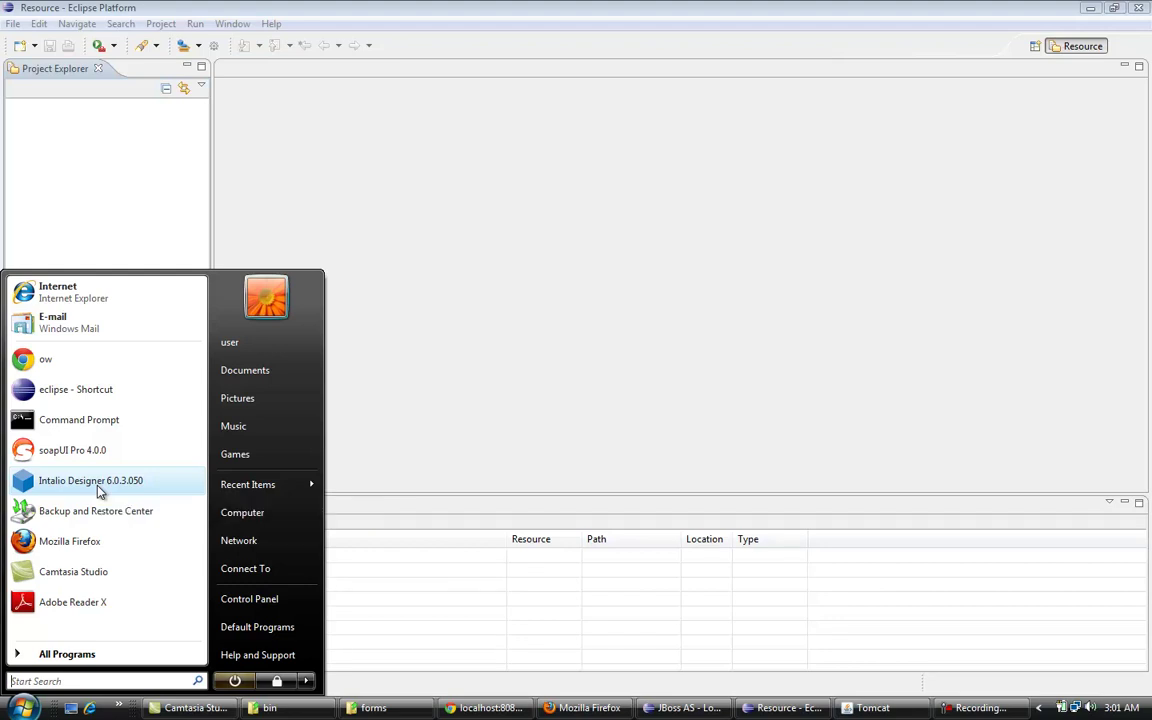
click(38, 144)
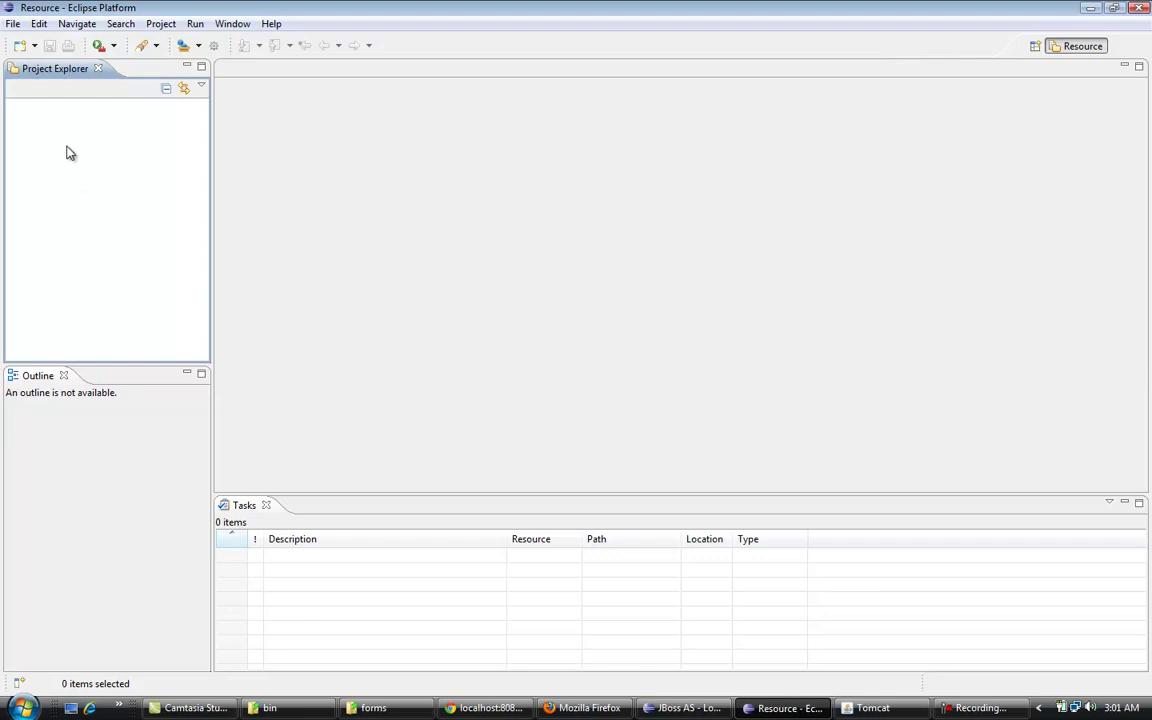
- Start a new Intalio|Designer Business Process Project from the Project Explorer
right_click(66, 153)
mouse_move(80, 160)
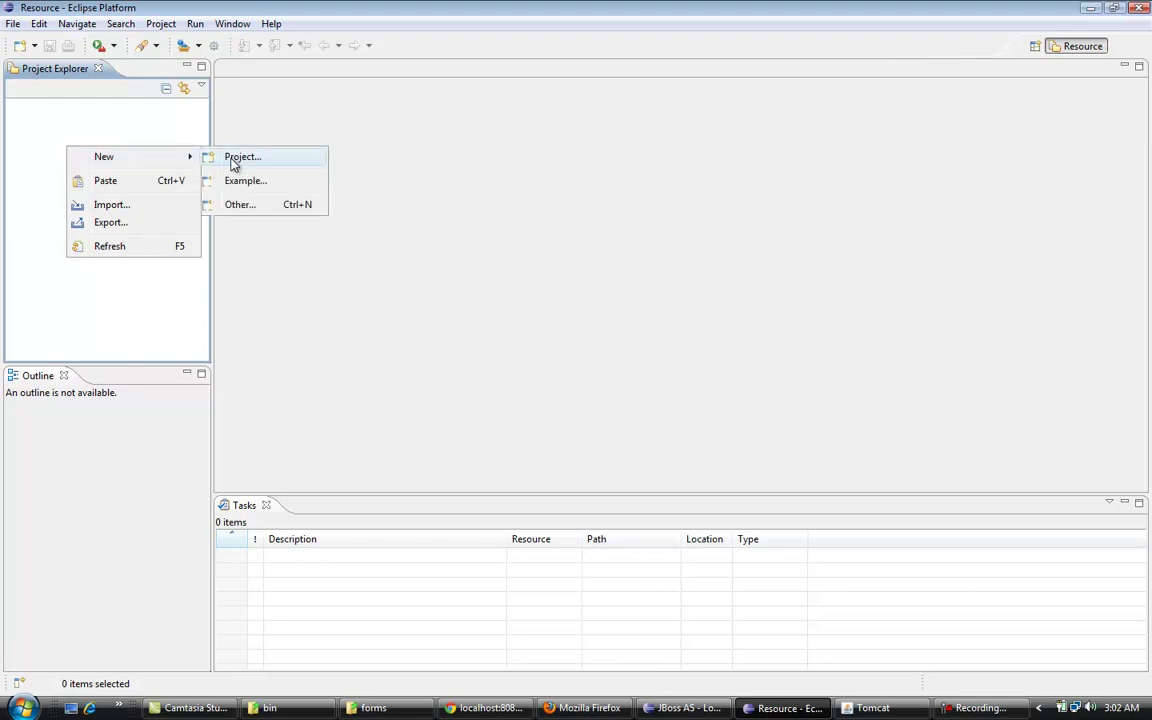
click(232, 160)
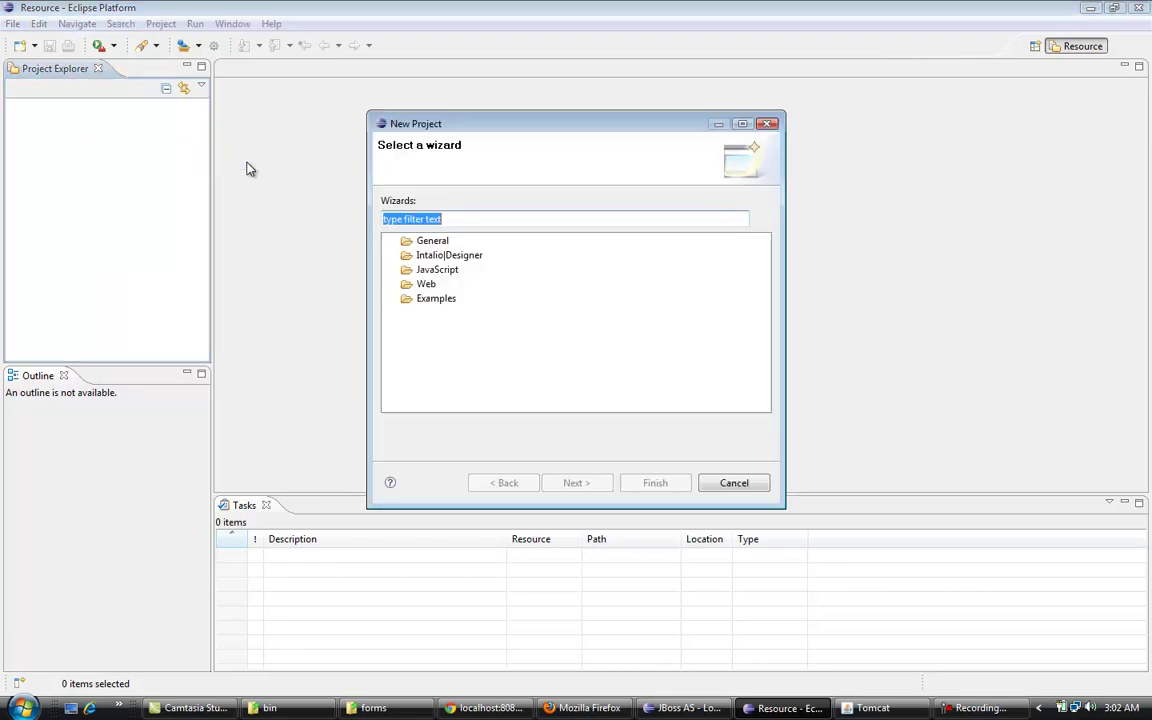
click(394, 256)
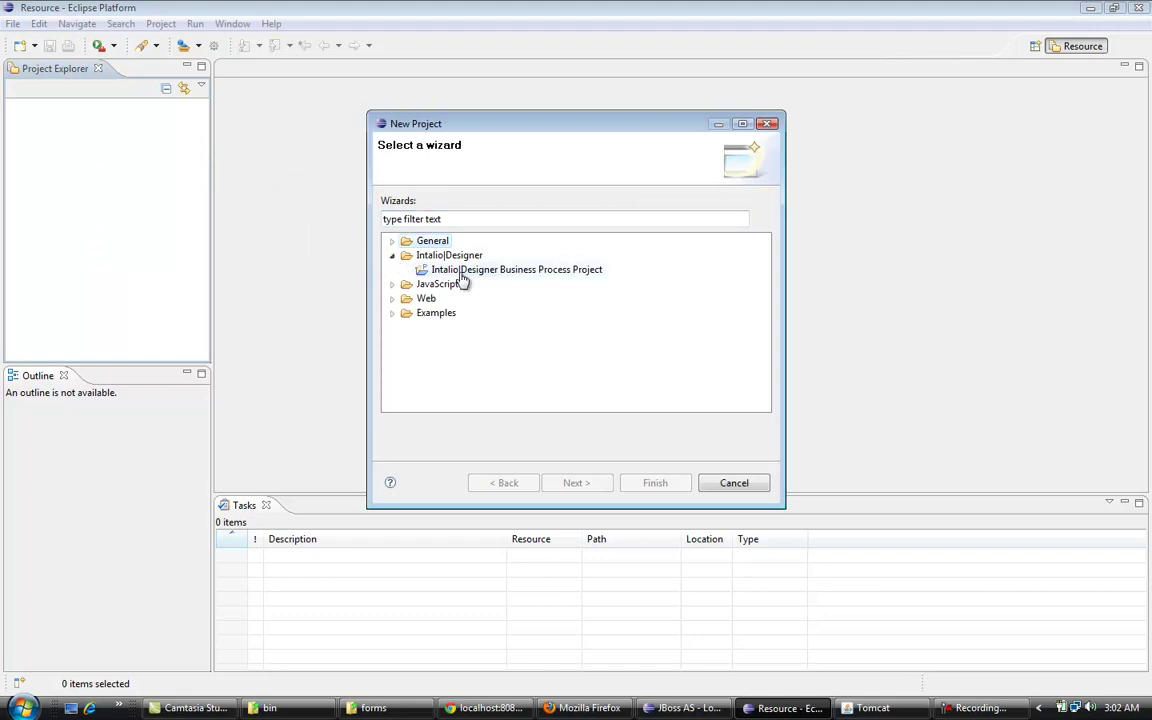
click(462, 272)
click(577, 482)
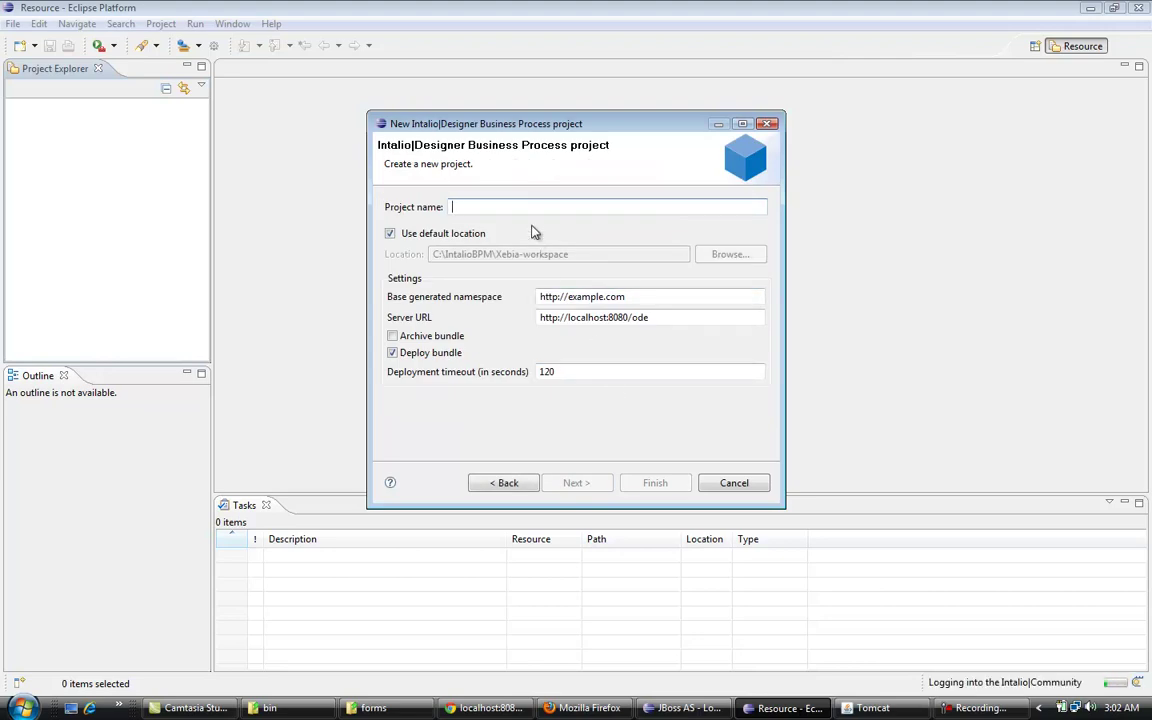
text(Employee)
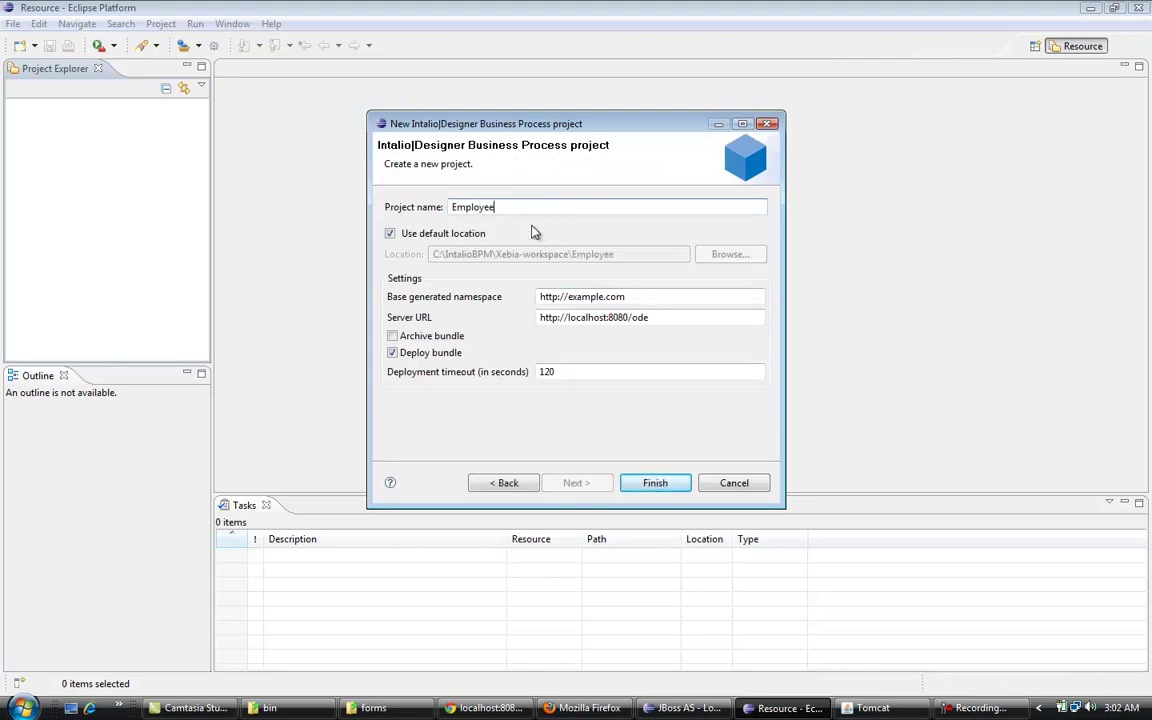
text(LoanApprovalProcess)
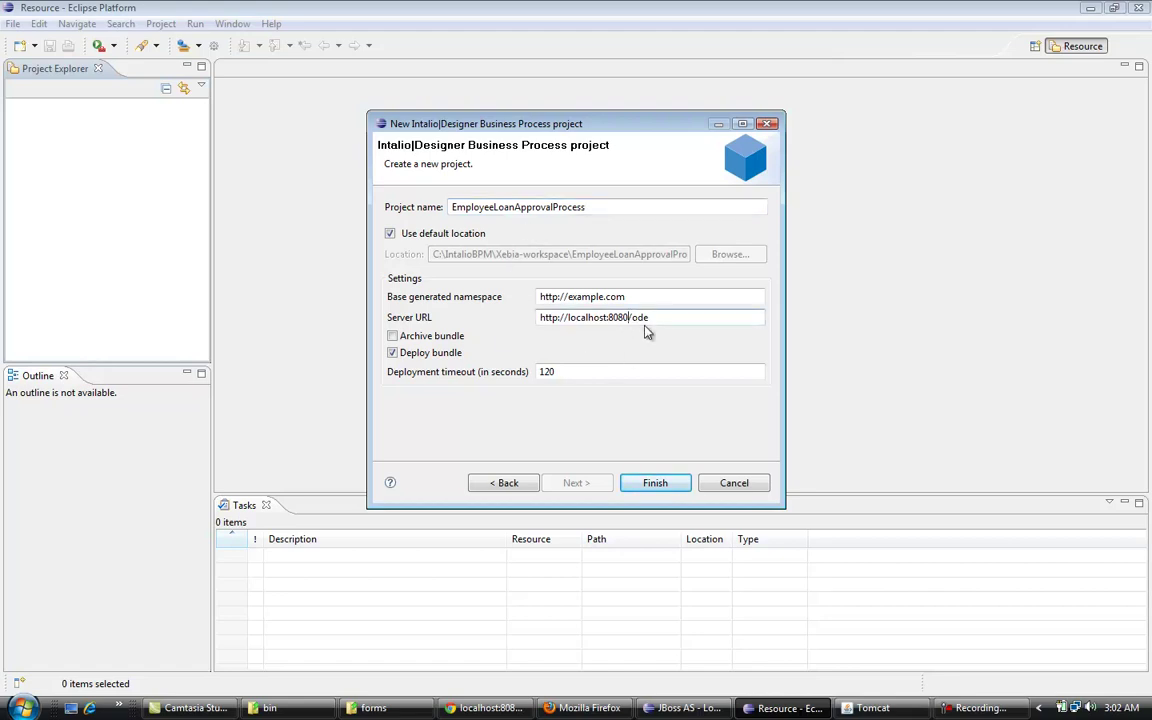
key(BackSpace)
drag(662, 320, 540, 322)
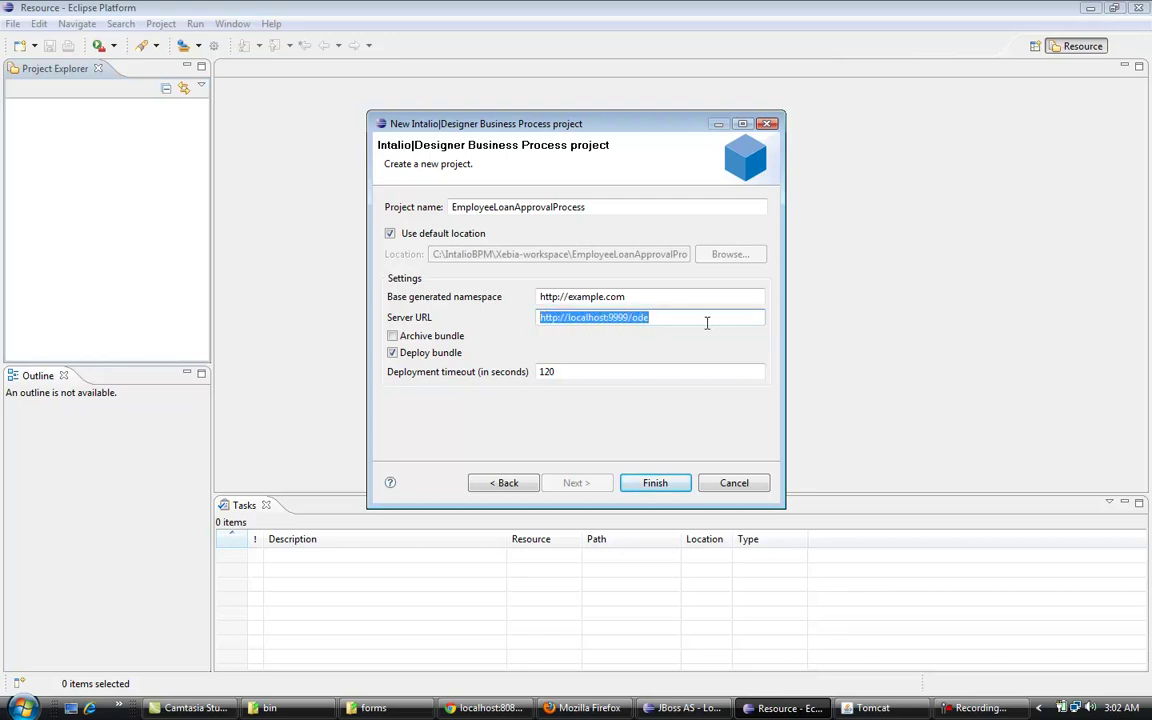
click(662, 489)
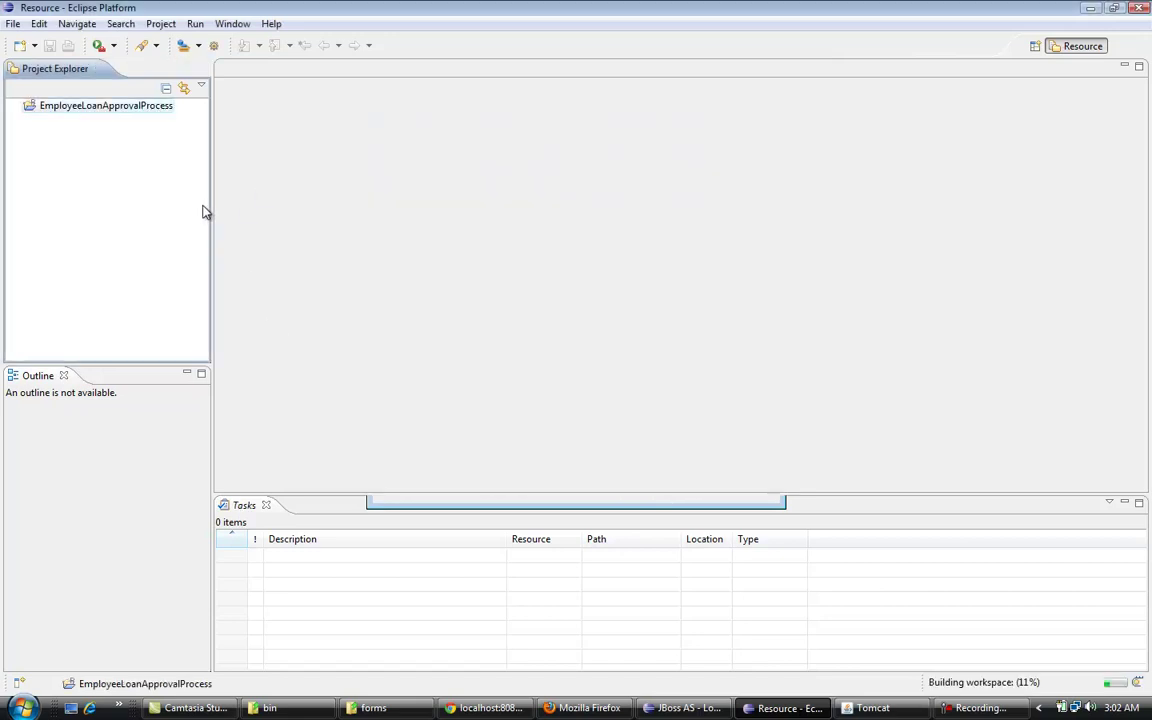
- Expand EmployeeLoanApprovalProcess to show its build folder and bring up its add-new options
click(15, 106)
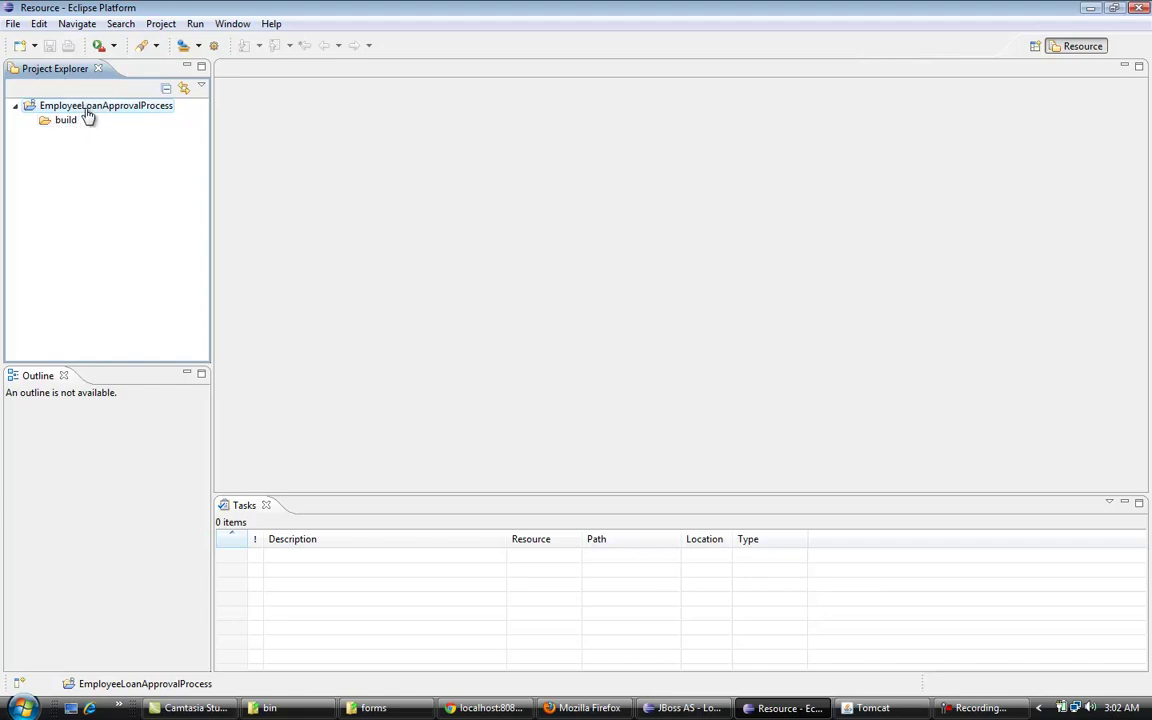
right_click(87, 111)
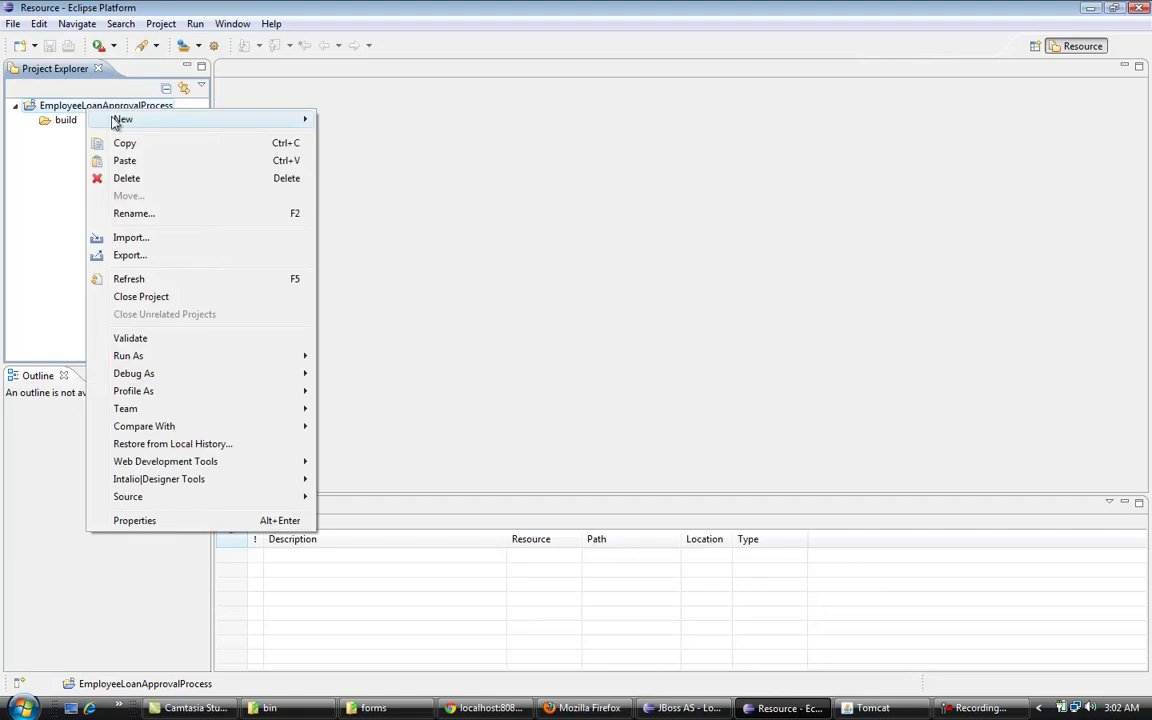
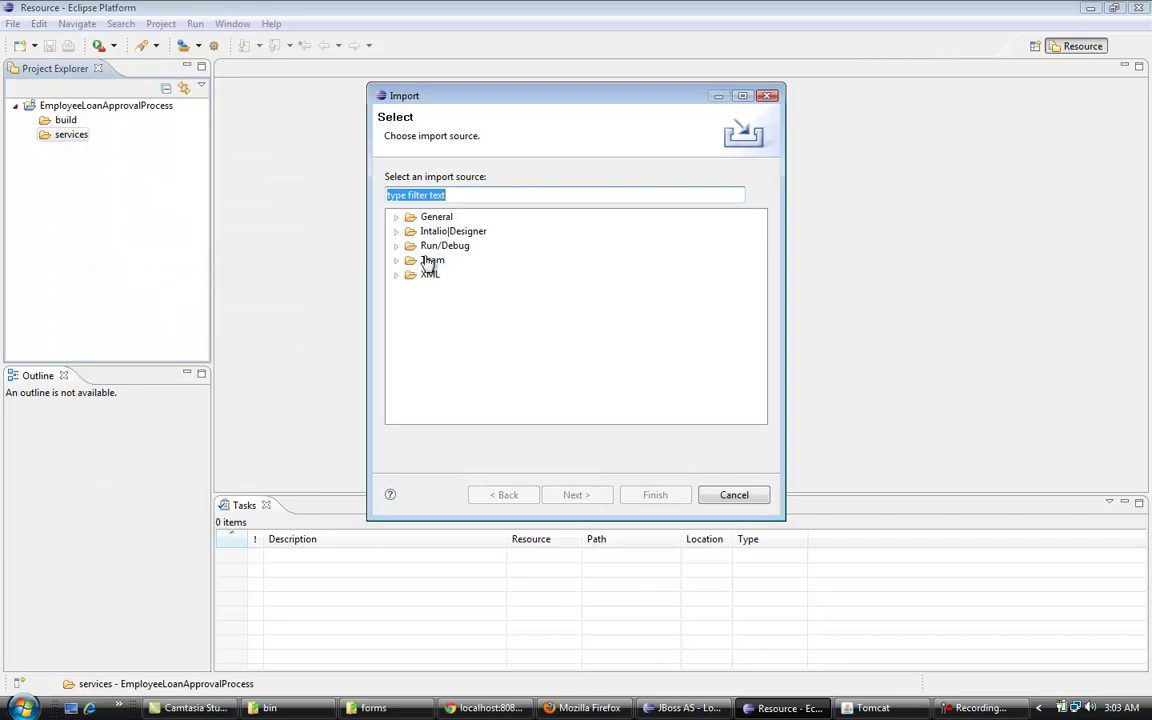
- Choose Intalio|Designer > Import Remote Services and advance to the empty service URL field
click(397, 232)
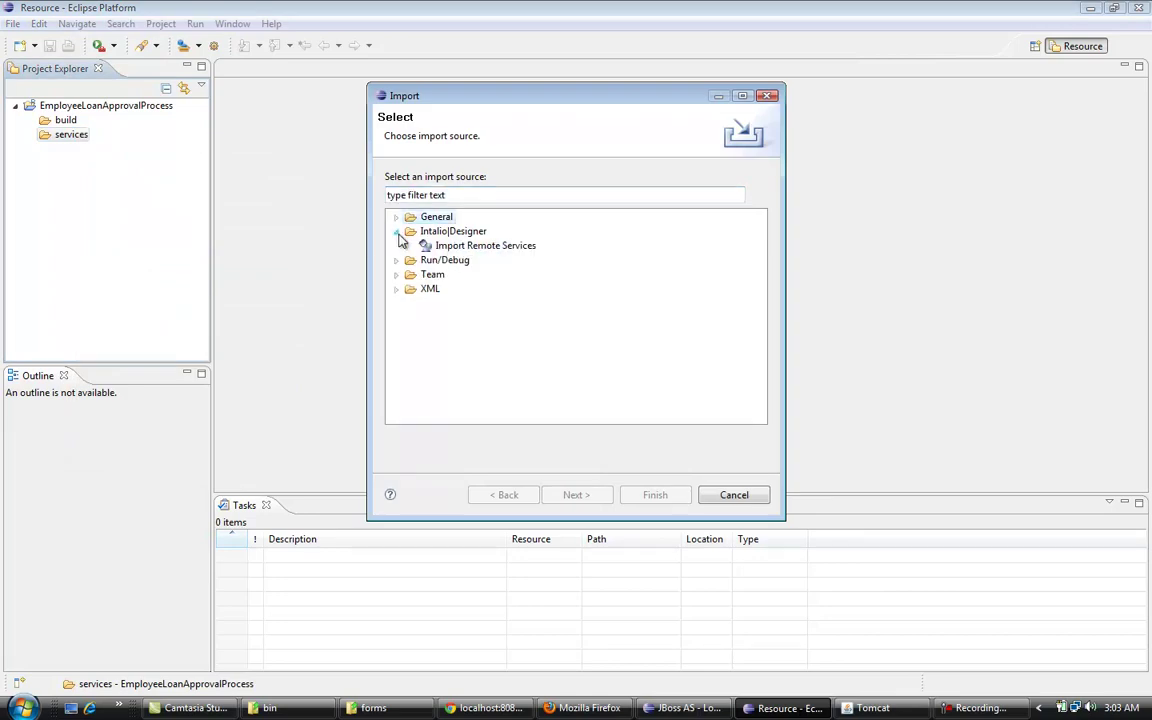
click(462, 248)
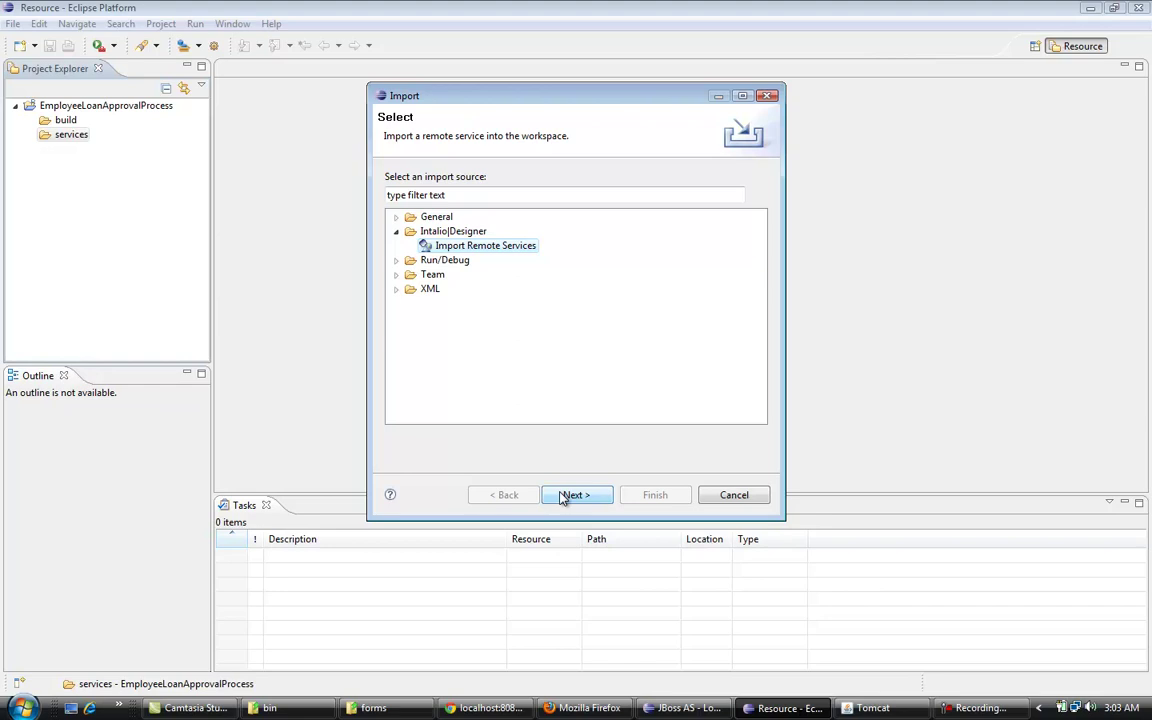
click(565, 497)
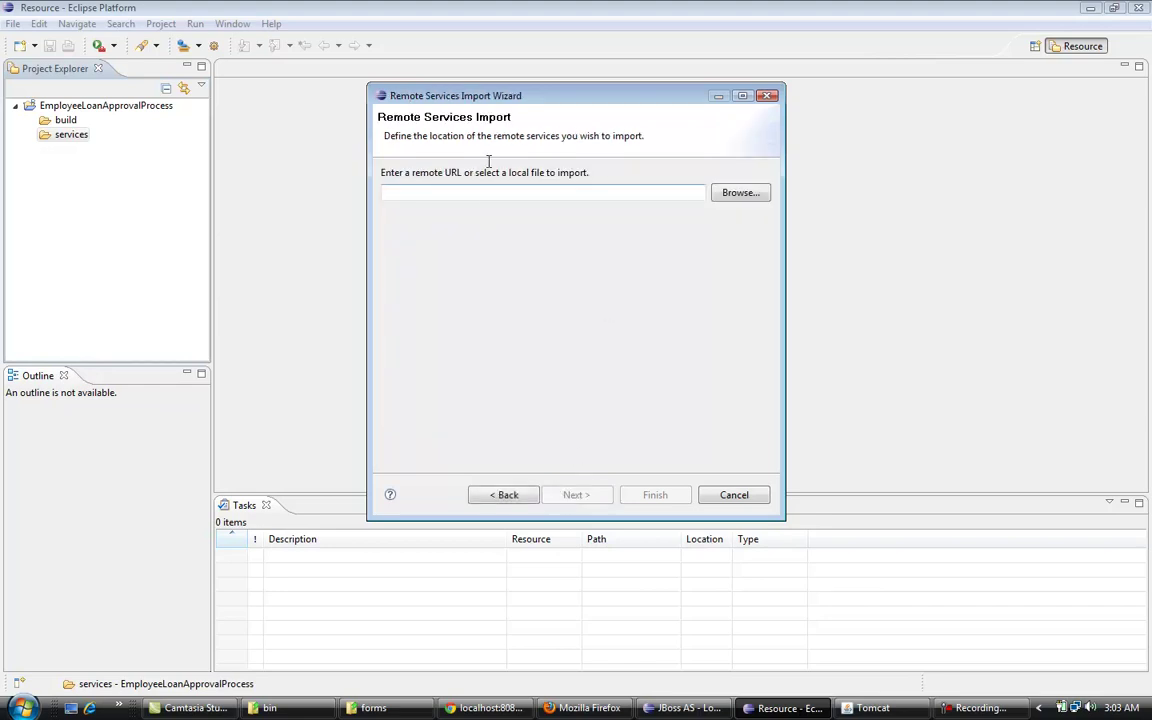
click(484, 193)
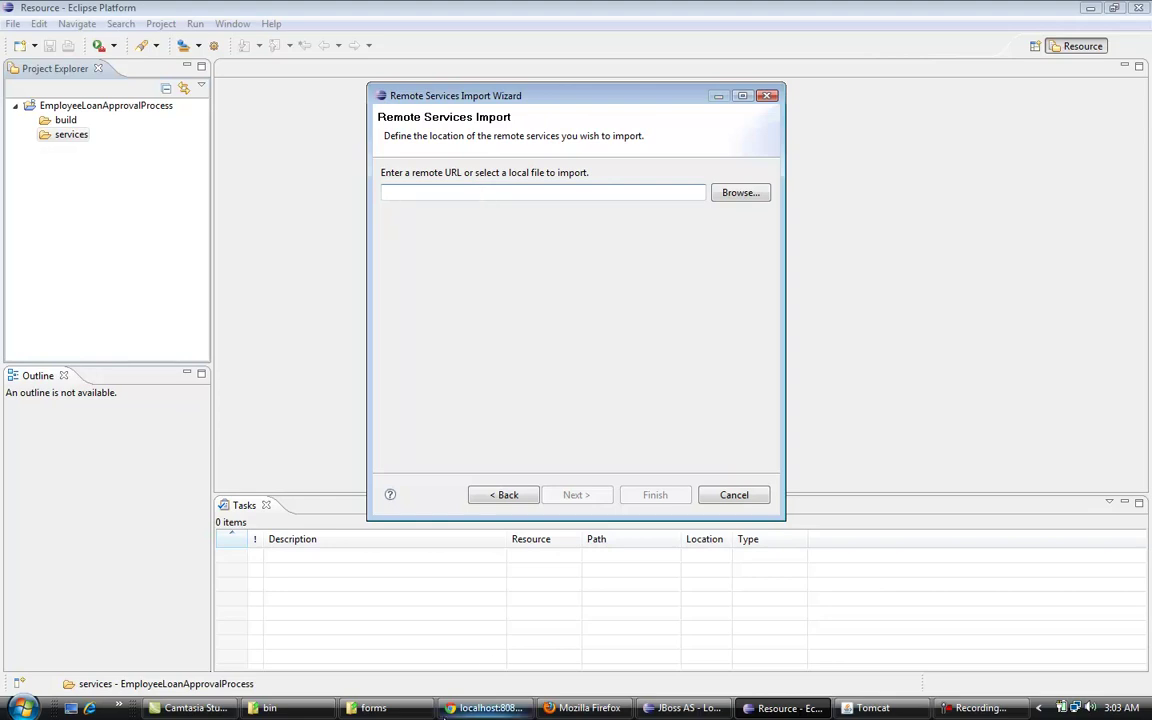
- Copy the LoanAutoApprovalService WSDL address from Chrome's address bar and return to Eclipse
click(455, 710)
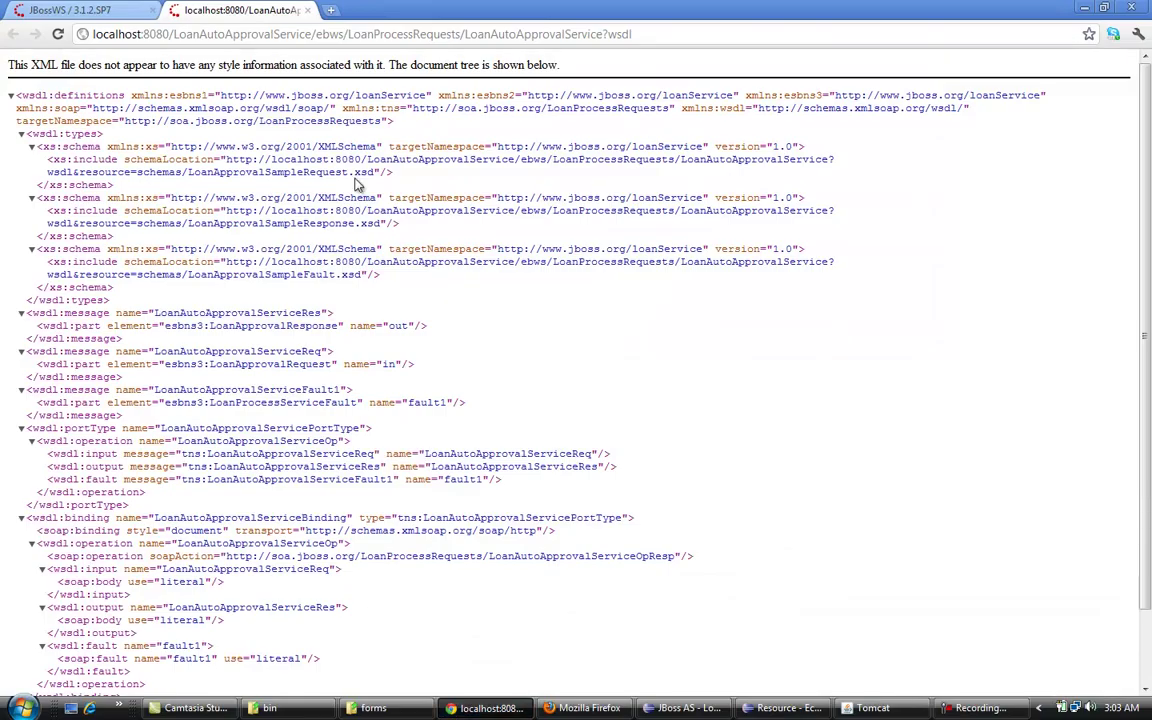
click(380, 36)
key(ctrl+c)
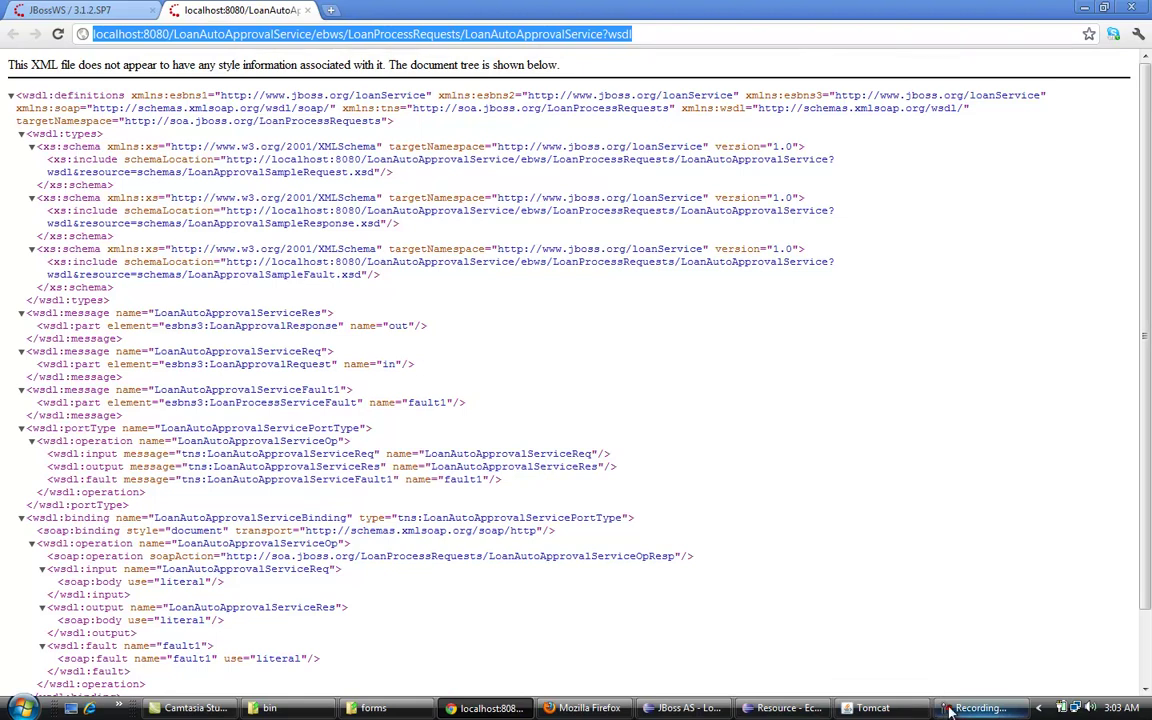
click(755, 710)
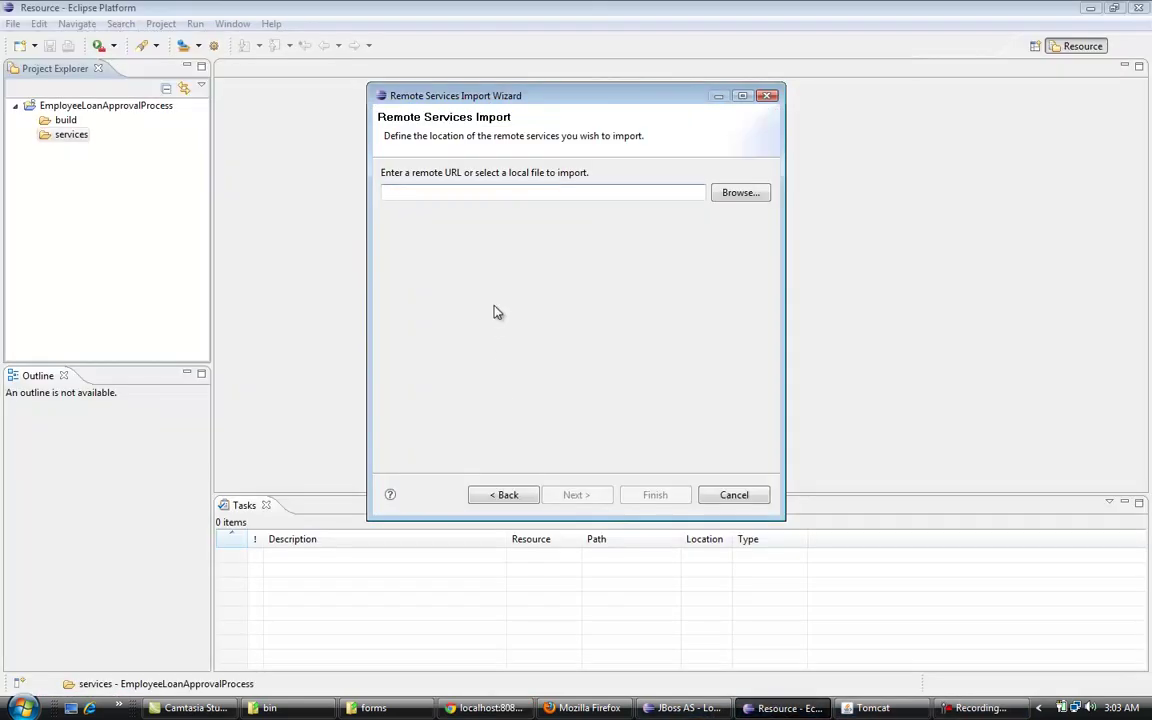
- Paste the WSDL URL, download and preview the service, then finish the import
key(ctrl+v)
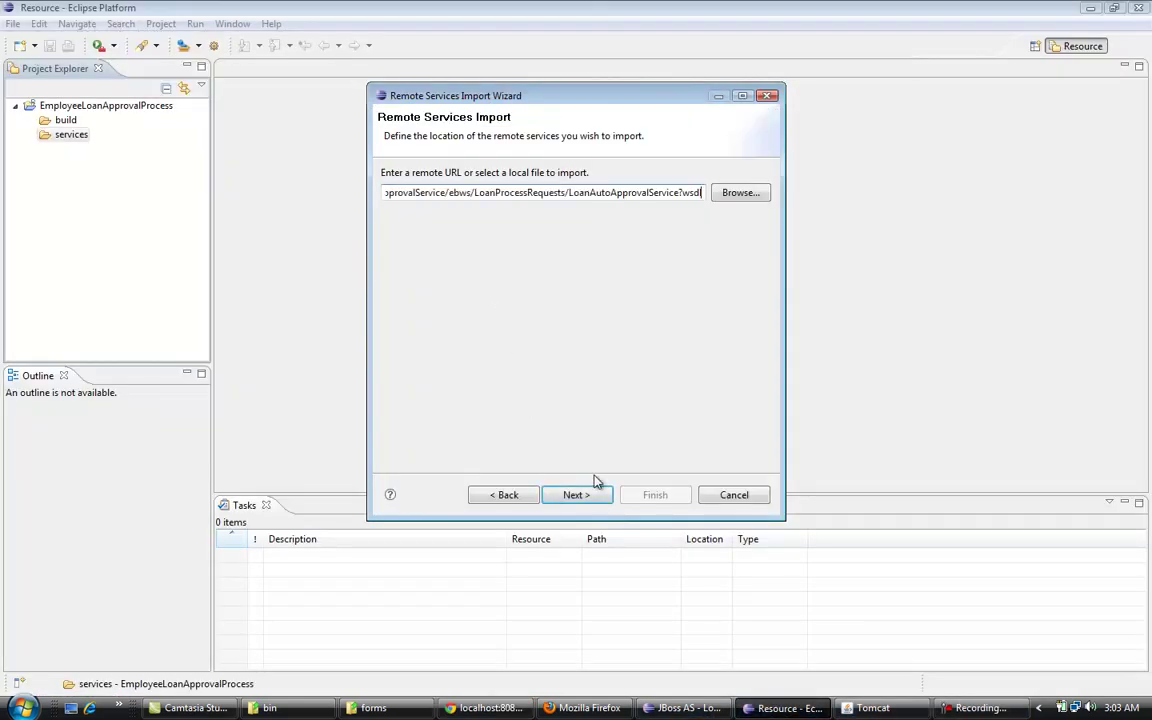
click(585, 495)
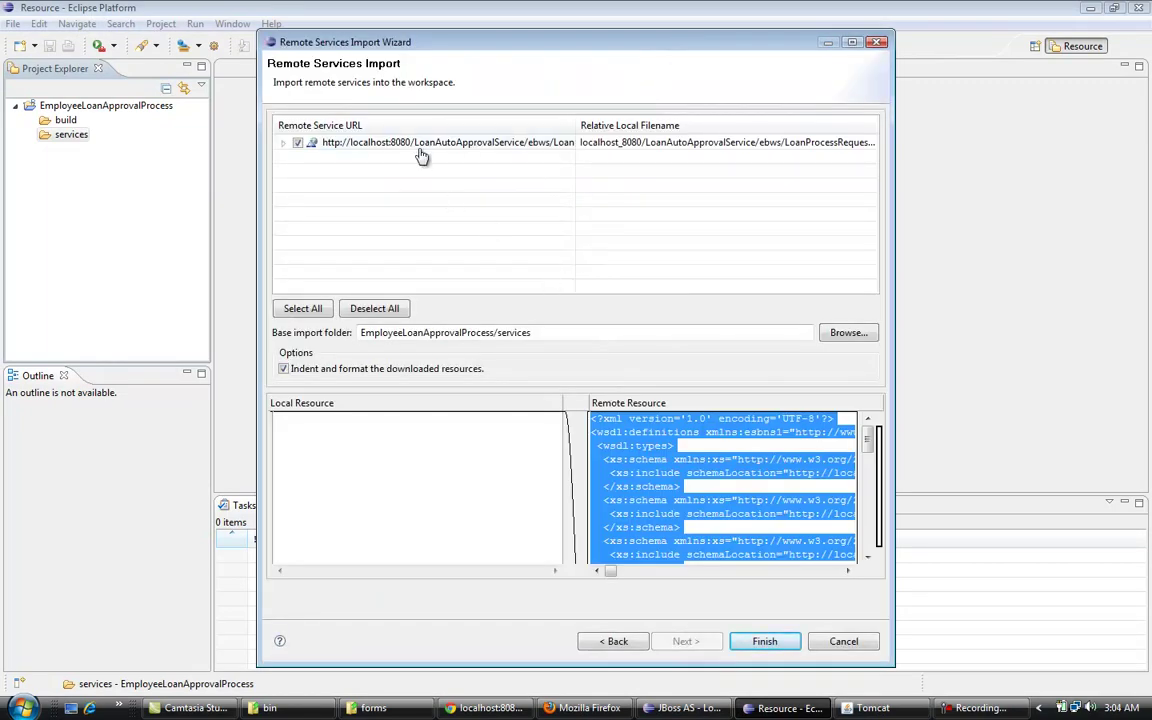
drag(869, 440, 871, 540)
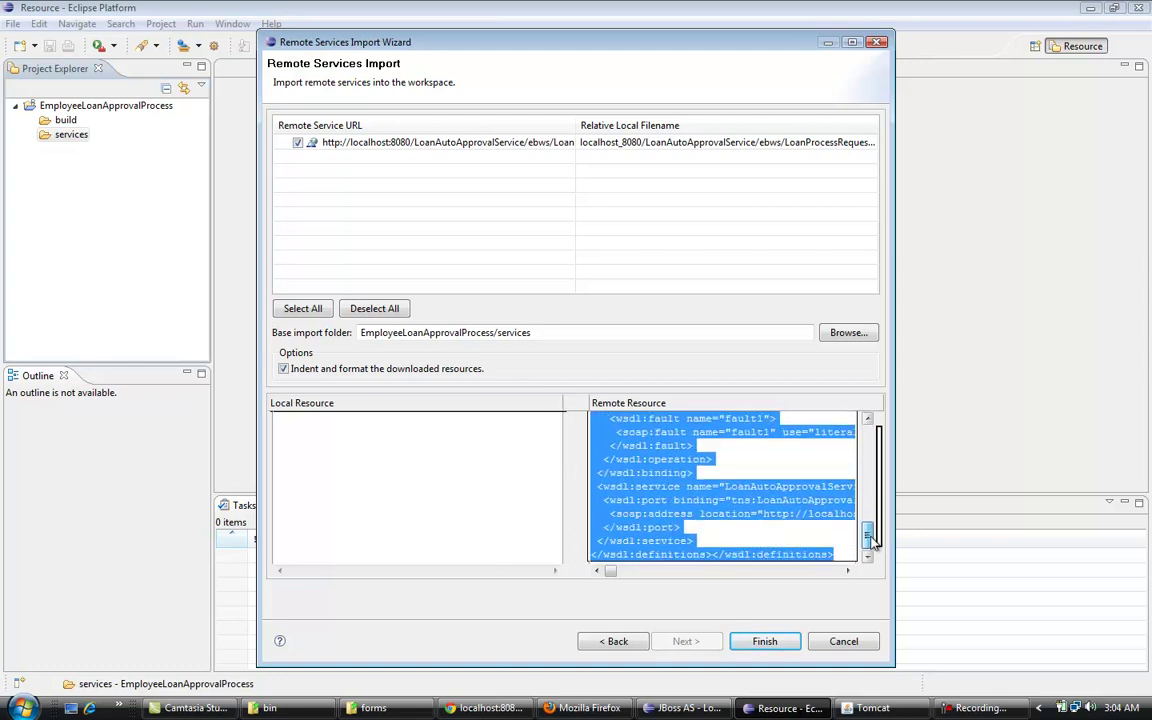
click(765, 641)
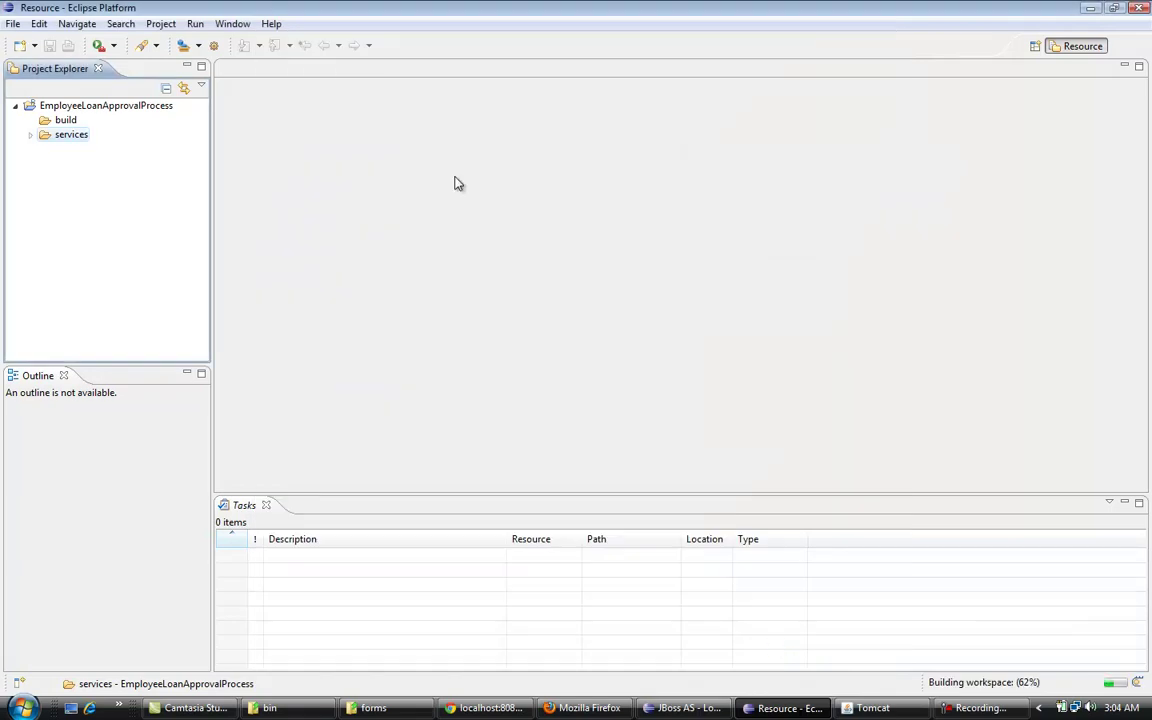
- Expand services > localhost_8080 > LoanAutoApprovalService > ebws > LoanProcessRequests > schemas in Project Explorer
click(30, 134)
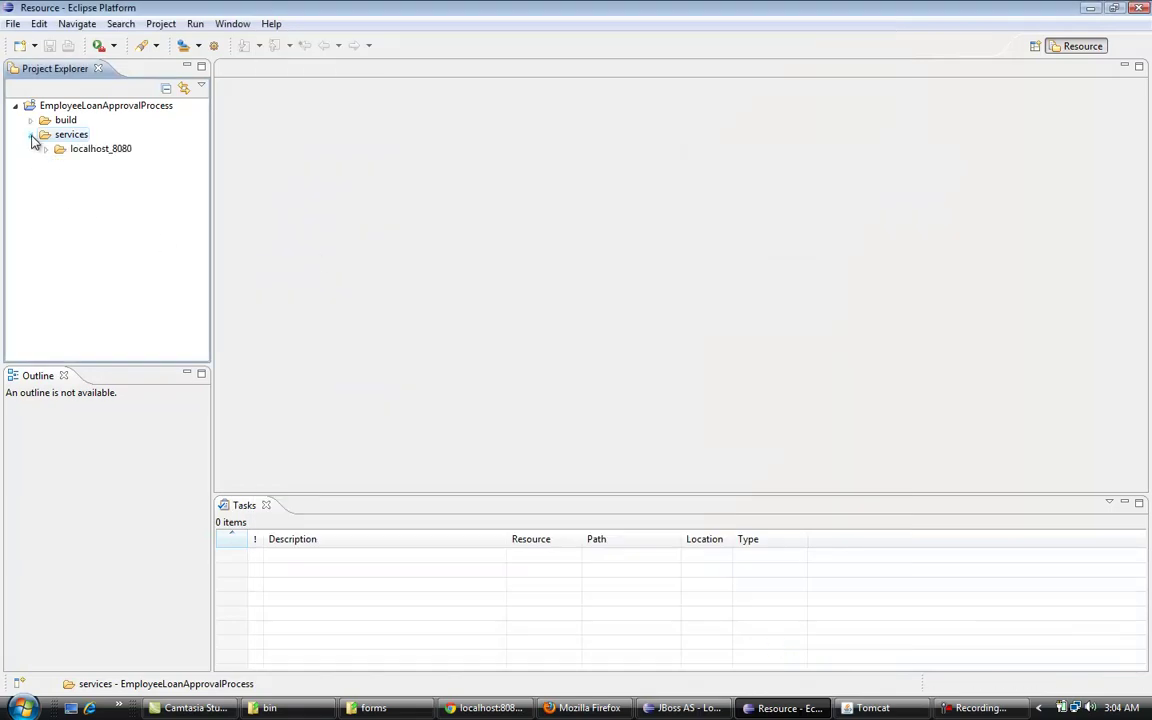
click(45, 148)
click(61, 163)
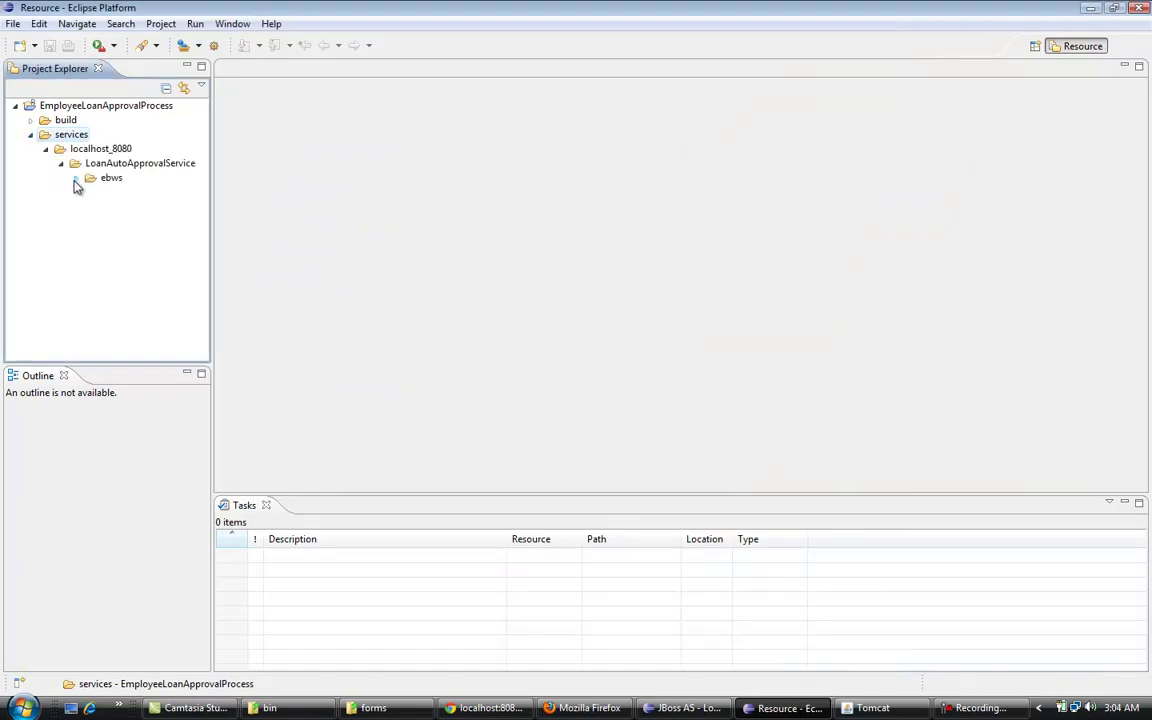
click(76, 177)
click(91, 192)
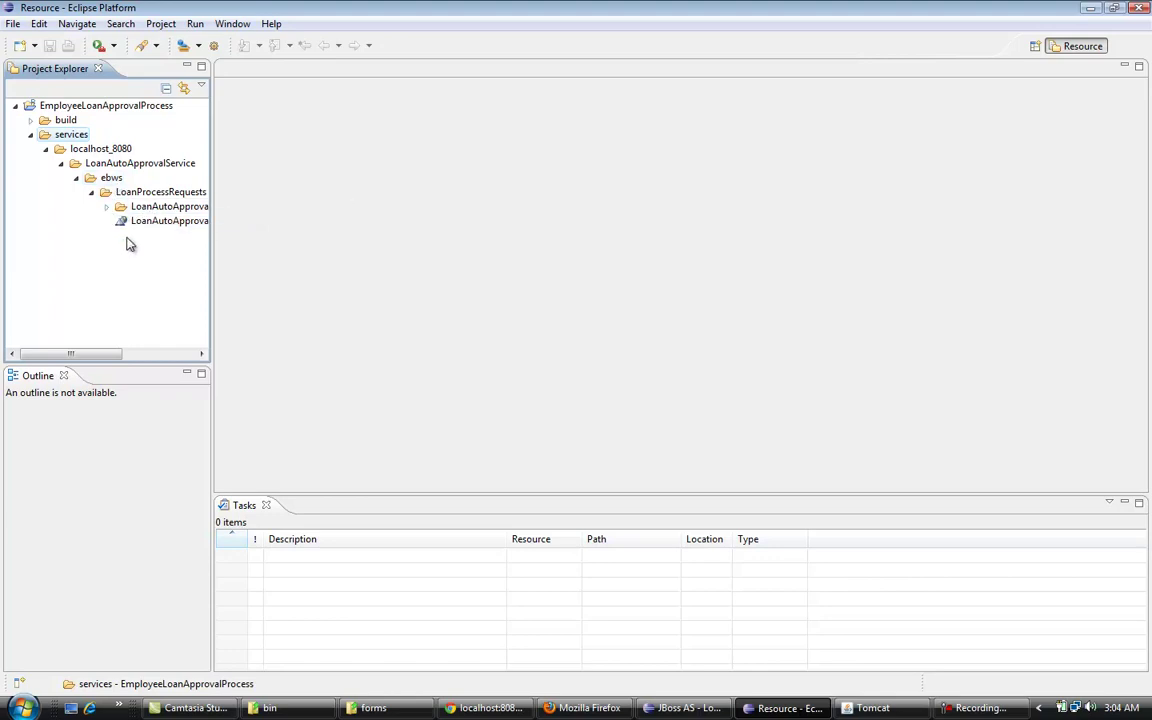
click(107, 208)
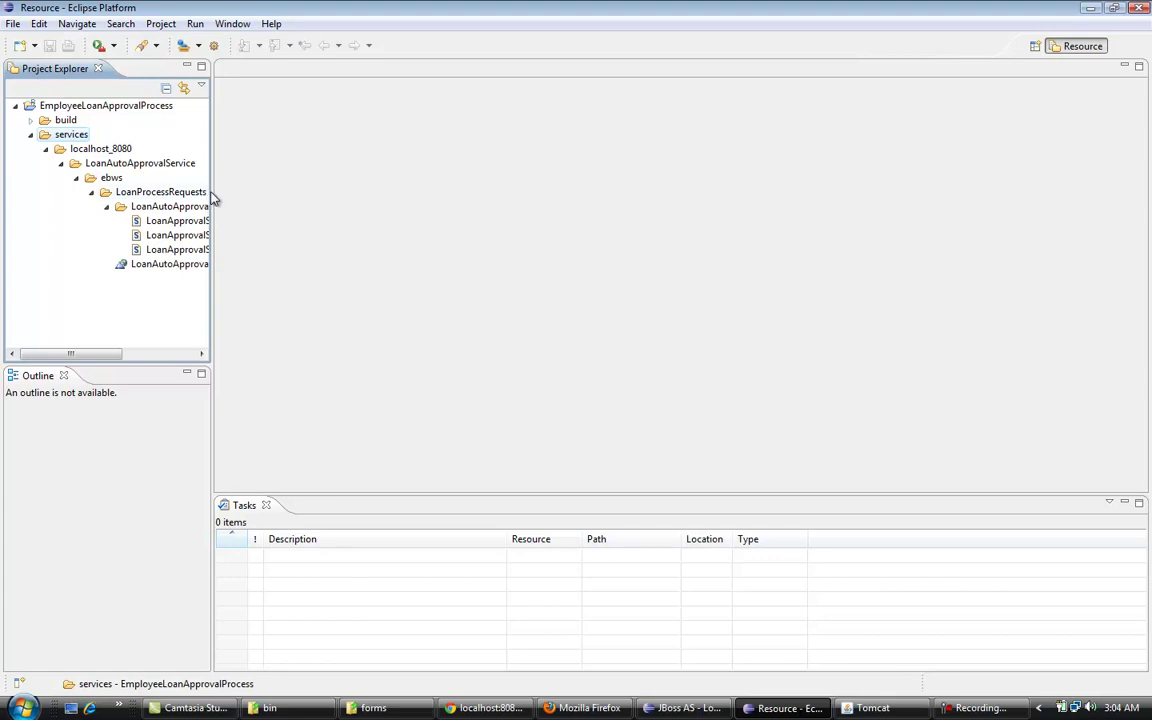
- Widen the Project Explorer so full file names show, then select the schemas folder
drag(213, 200, 362, 231)
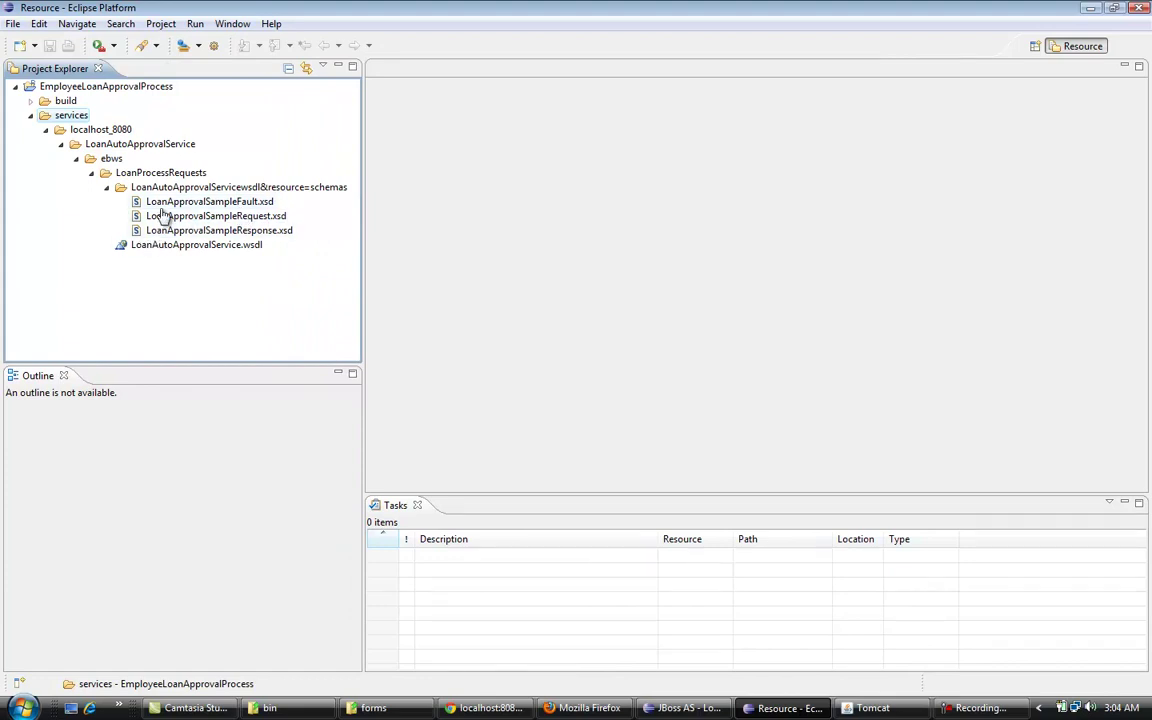
click(107, 189)
click(107, 189)
click(172, 189)
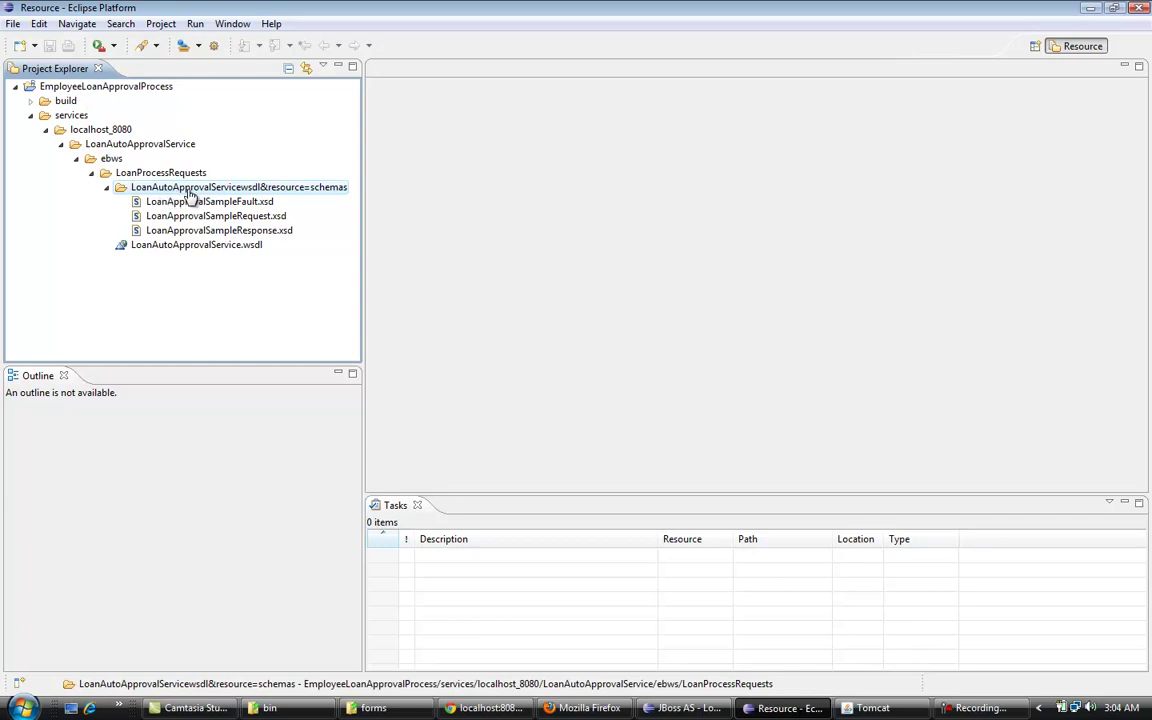
- Rename the schemas folder to LoanAutoApprovalServicewsdl by removing '&resource=schemas', updating dependent files
right_click(240, 192)
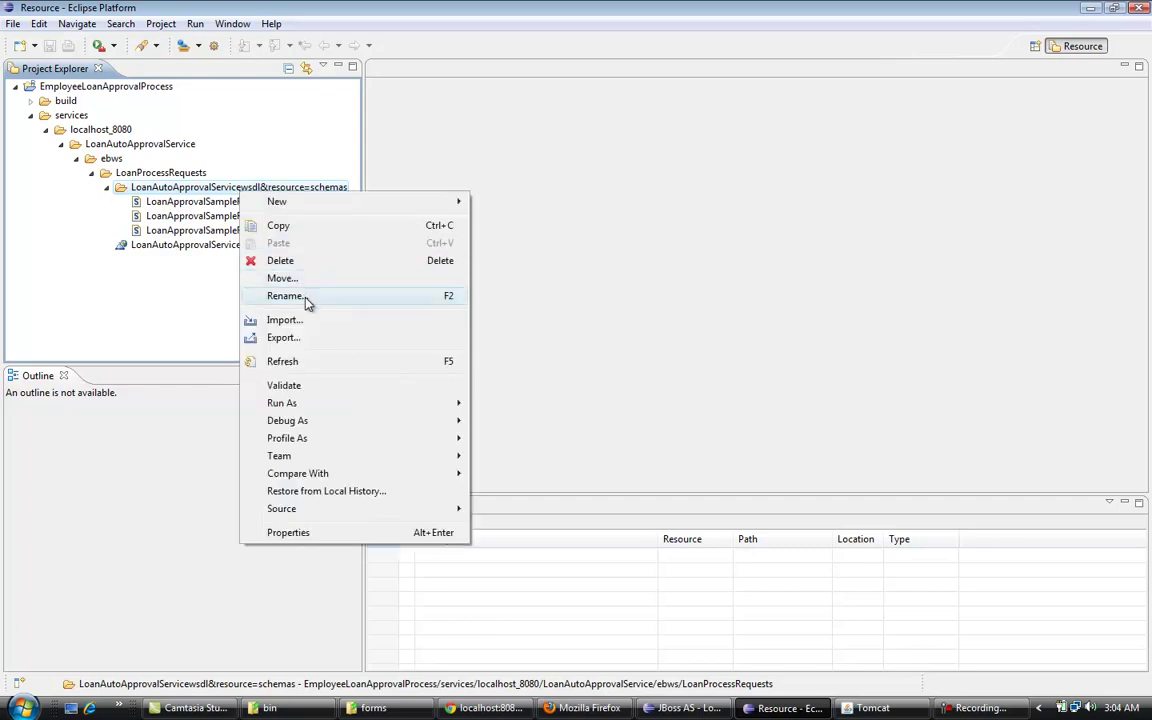
click(274, 267)
click(675, 294)
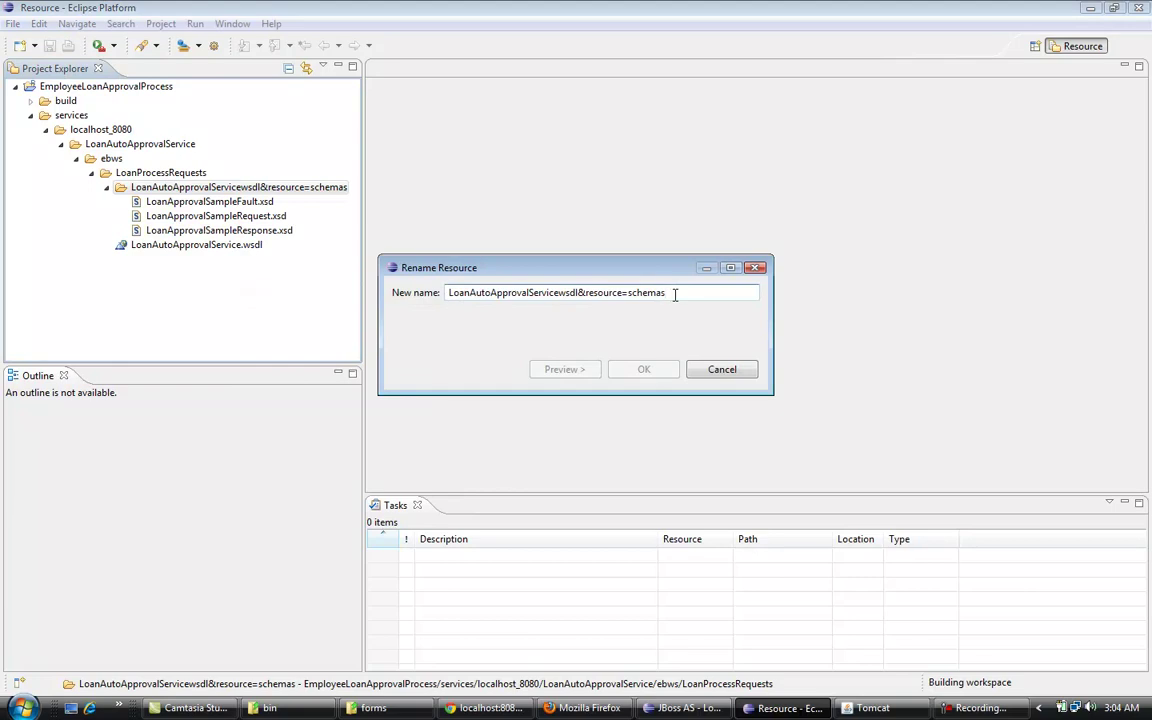
key(BackSpace)
key(BackSpace)
key(BackSpace)
key(BackSpace)
key(BackSpace)
key(BackSpace)
key(BackSpace)
key(BackSpace)
key(BackSpace)
key(BackSpace)
key(BackSpace)
key(BackSpace)
key(BackSpace)
key(BackSpace)
key(BackSpace)
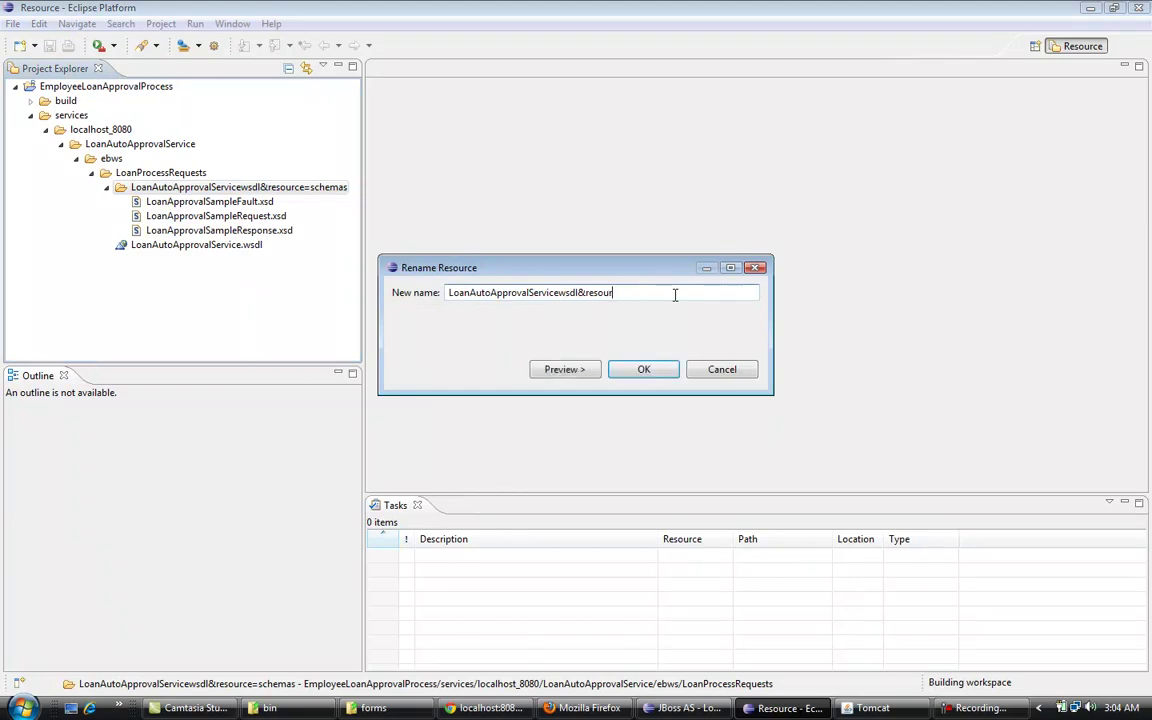
key(BackSpace)
click(643, 370)
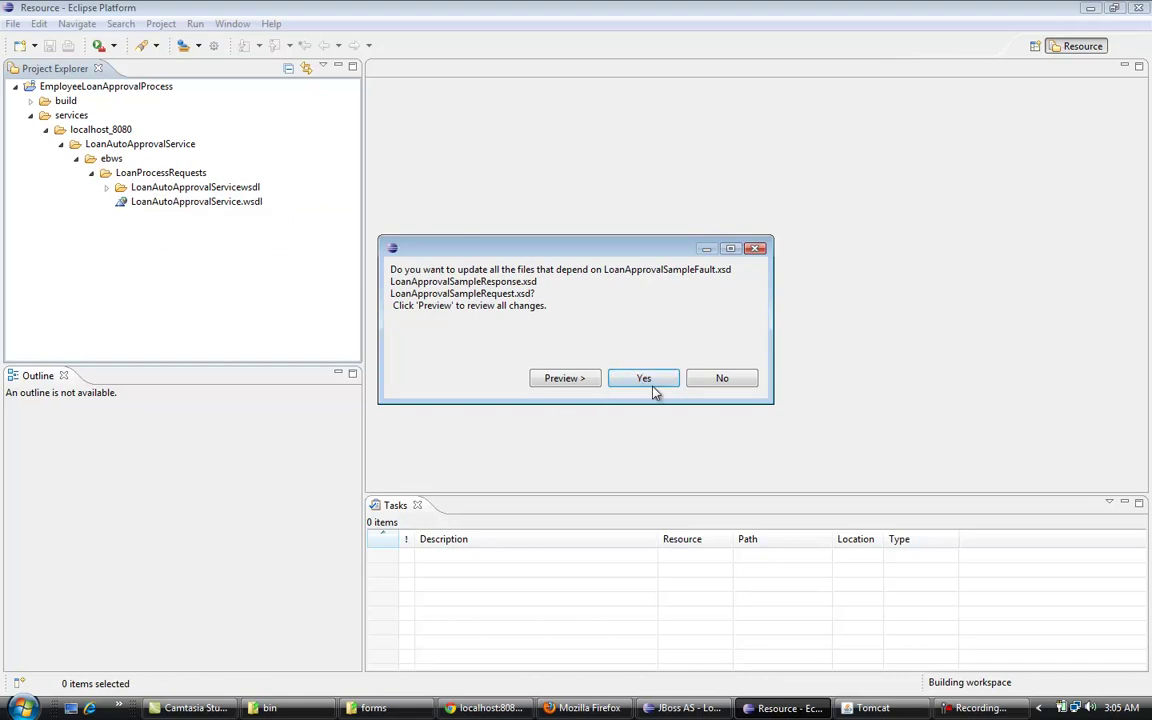
click(645, 381)
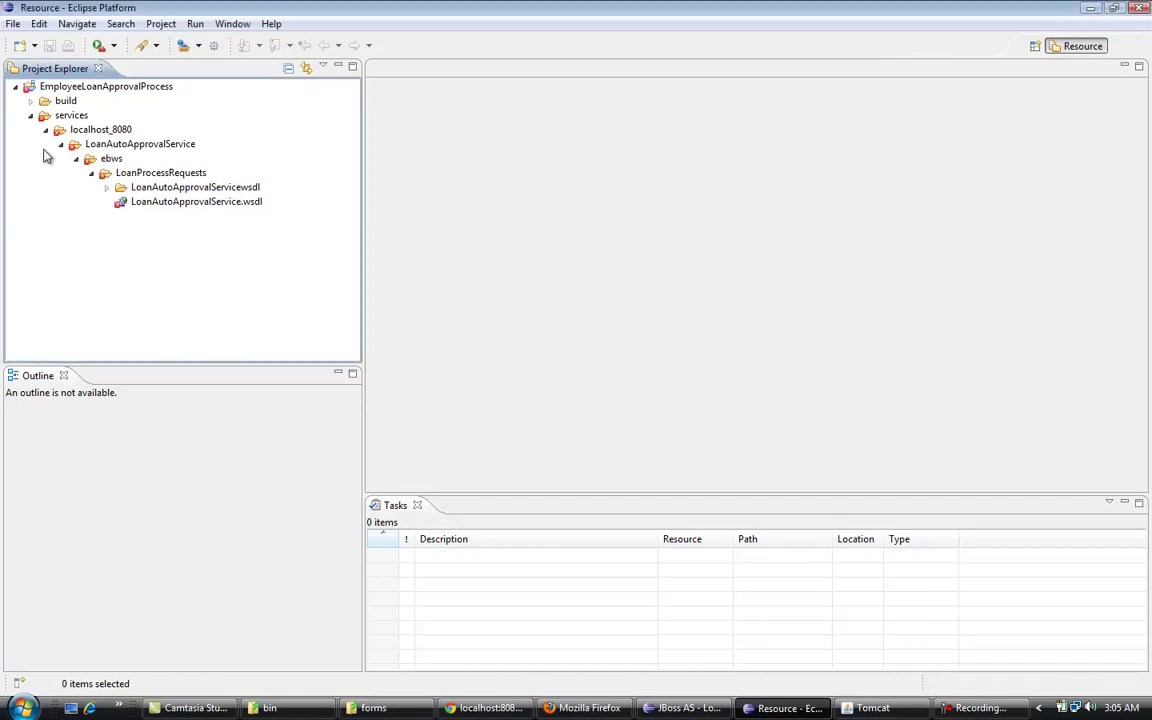
- Expand LoanAutoApprovalServicewsdl and open LoanAutoApprovalService.wsdl in the WSDL editor's Design view
click(143, 204)
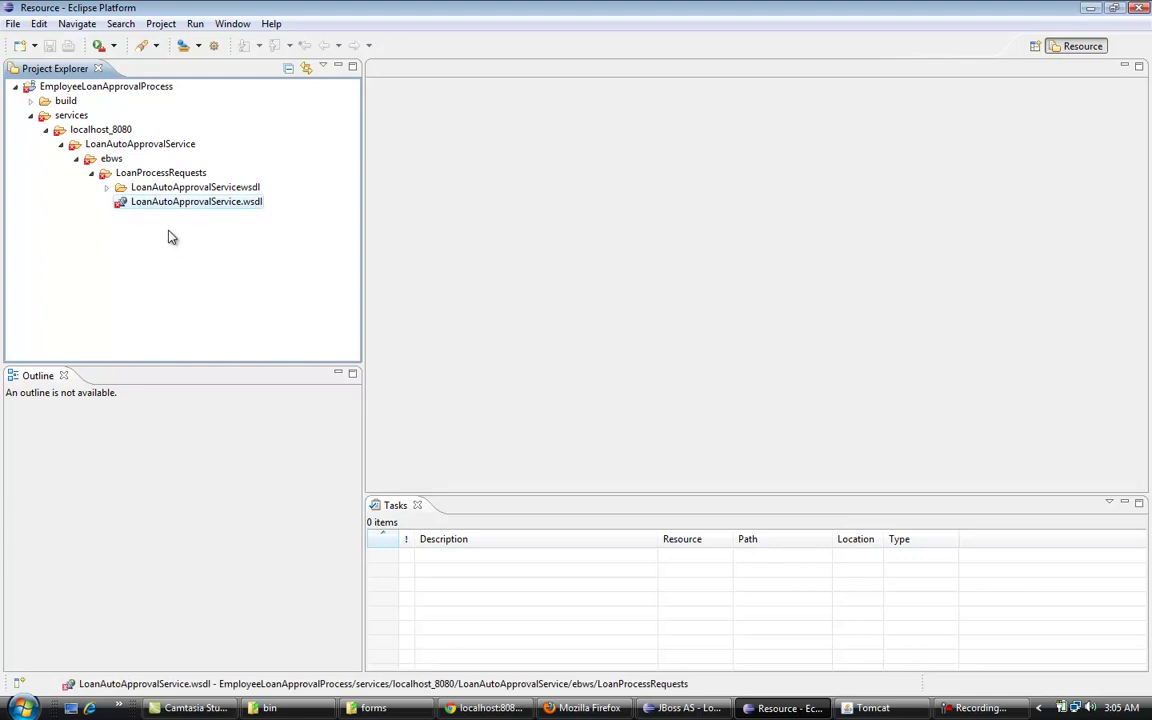
click(105, 187)
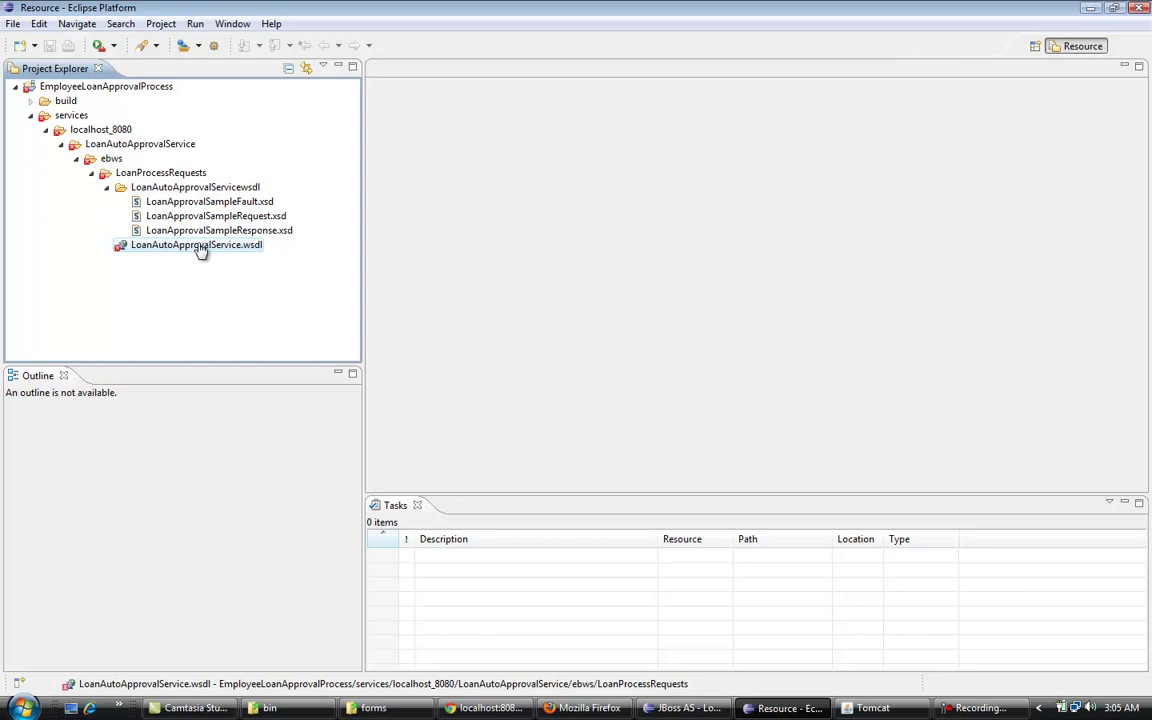
double_click(198, 246)
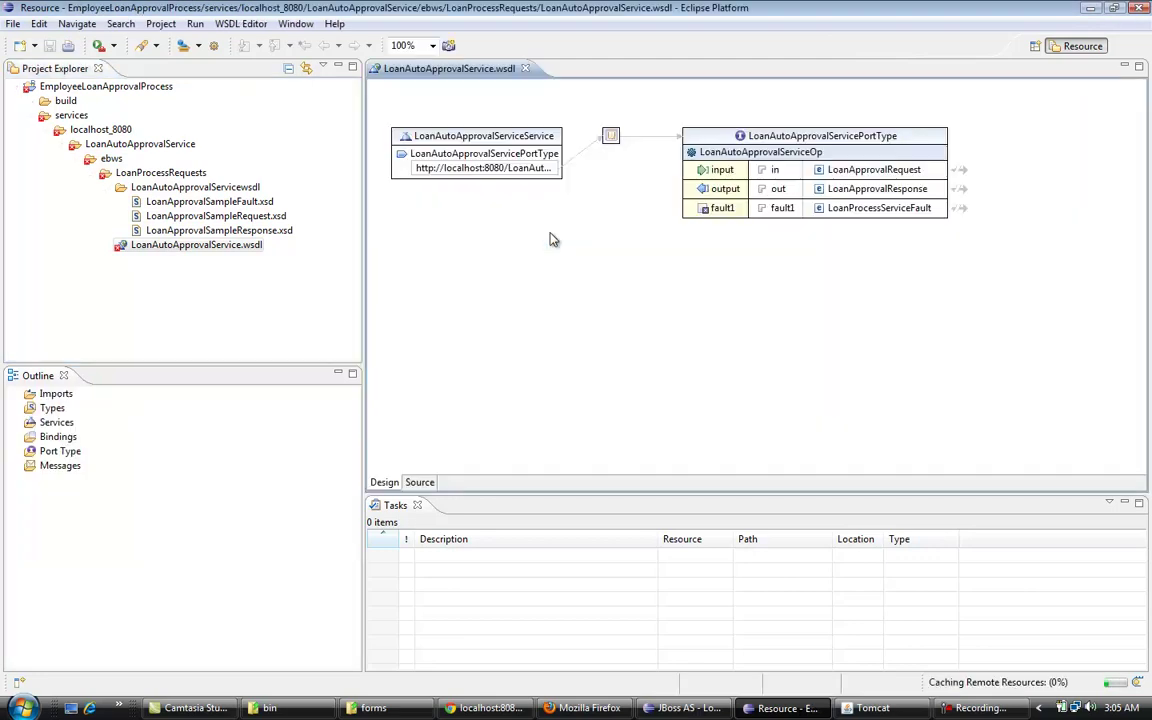
- Format the WSDL source with Ctrl+Shift+F and maximize the editor at the xs:include elements
click(420, 483)
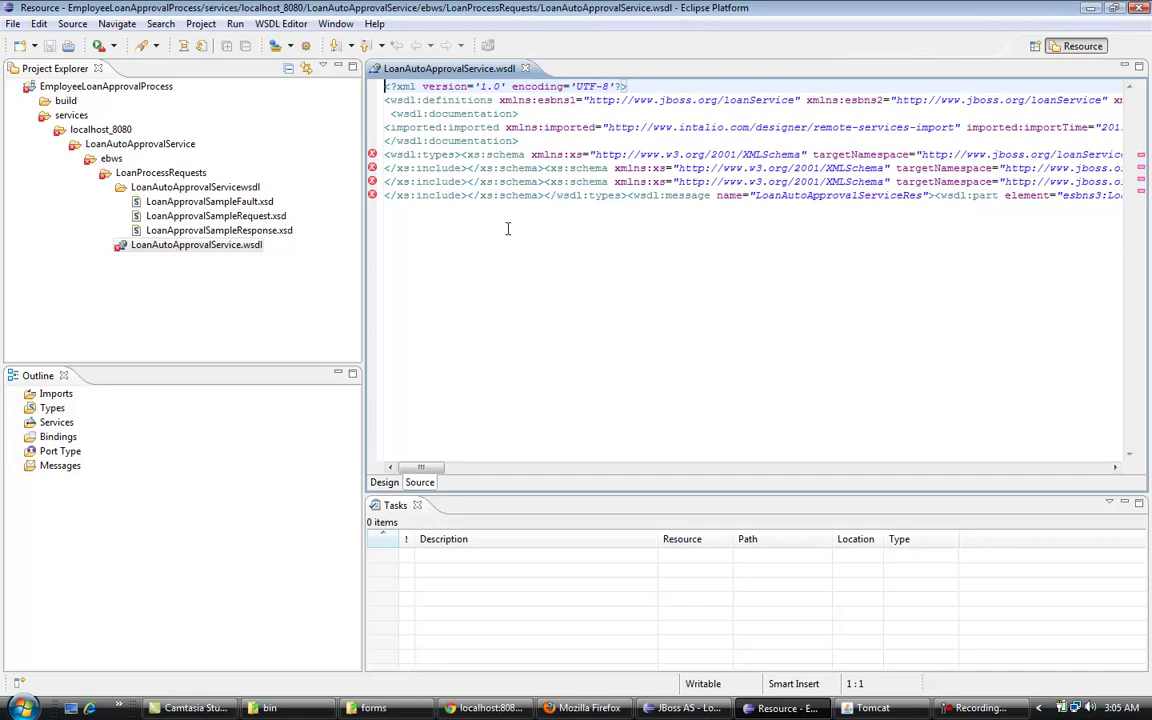
key(ctrl+shift+f)
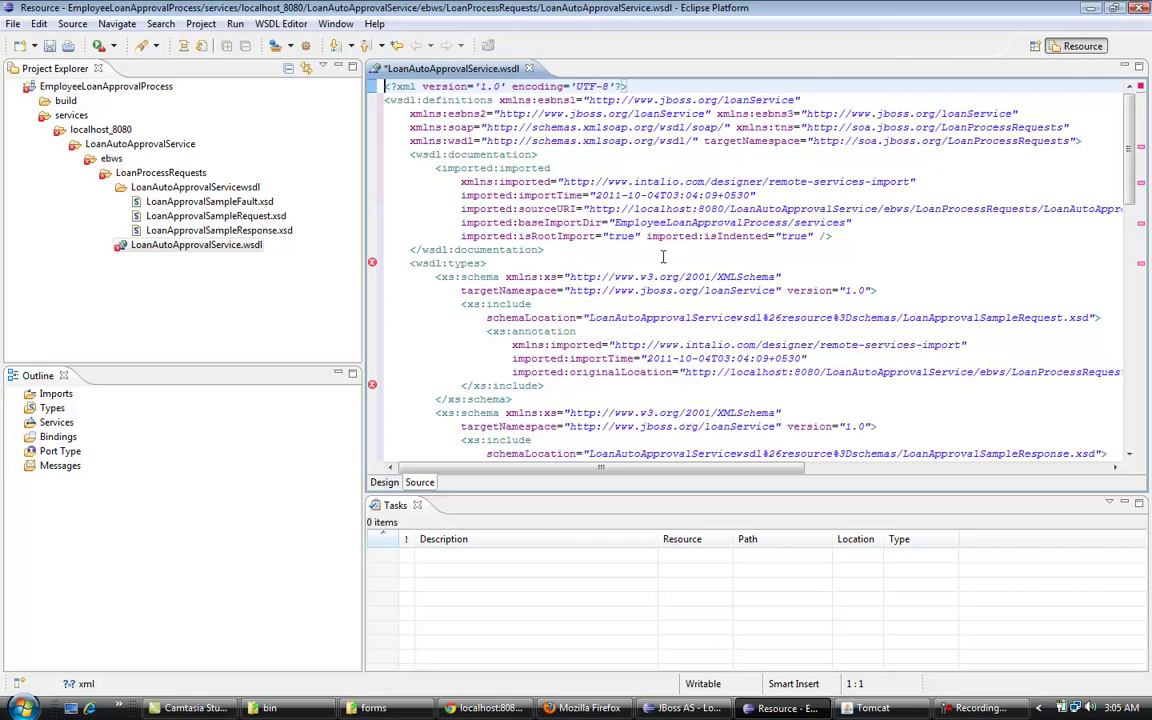
scroll(672, 258, down, 1)
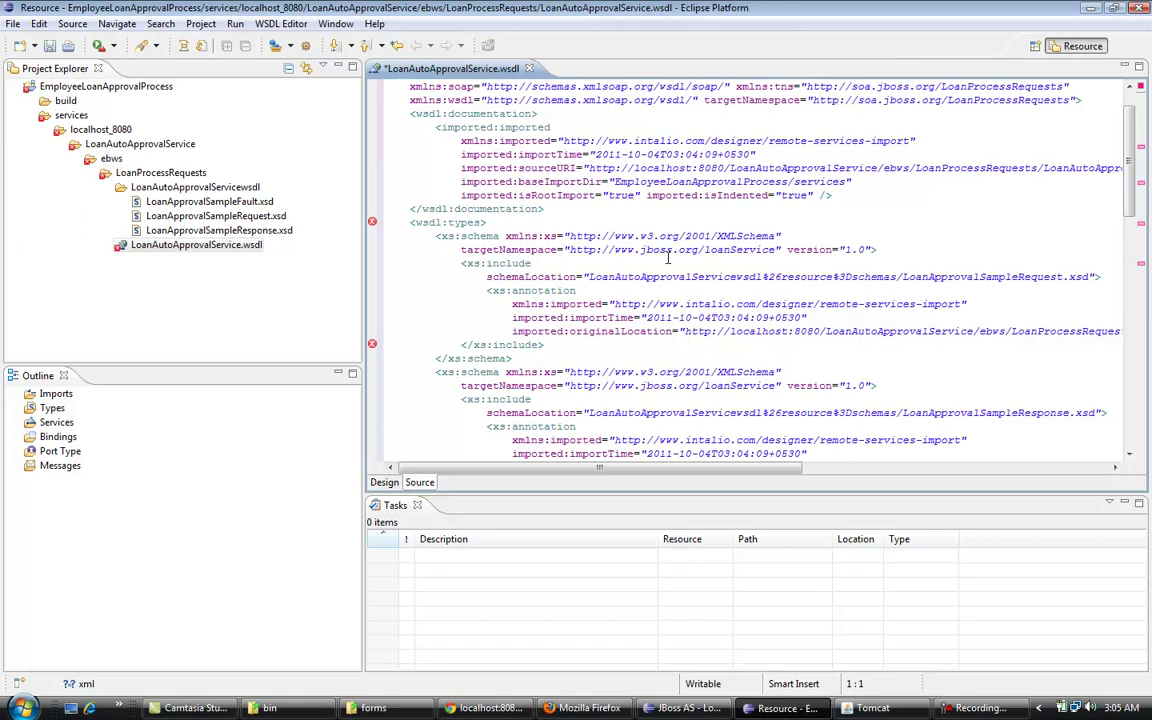
click(533, 263)
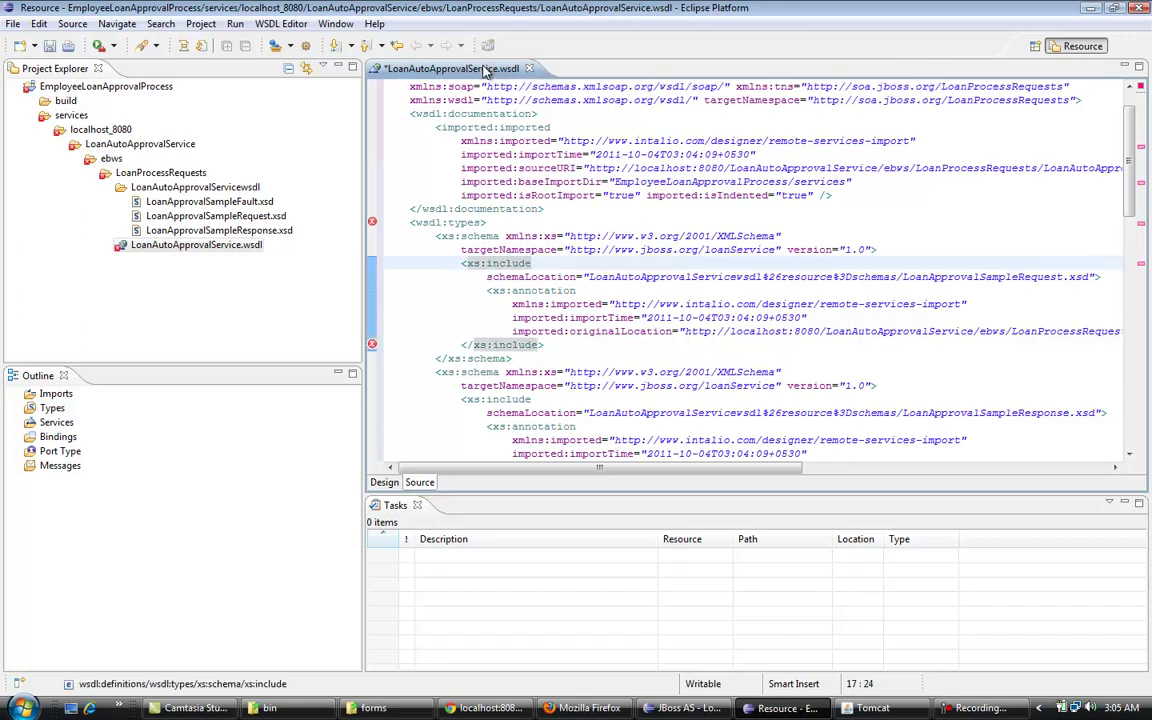
double_click(486, 70)
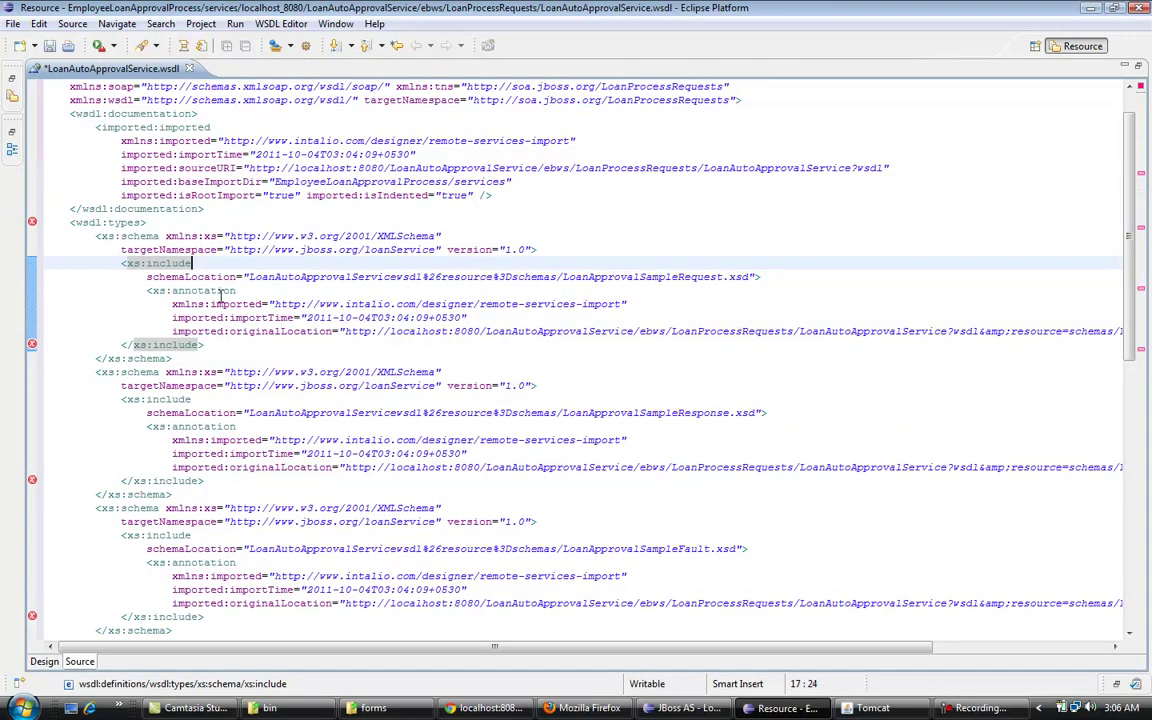
- Delete '%26resource%3Dschemas' from the Request include's schemaLocation path
scroll(182, 236, down, 1)
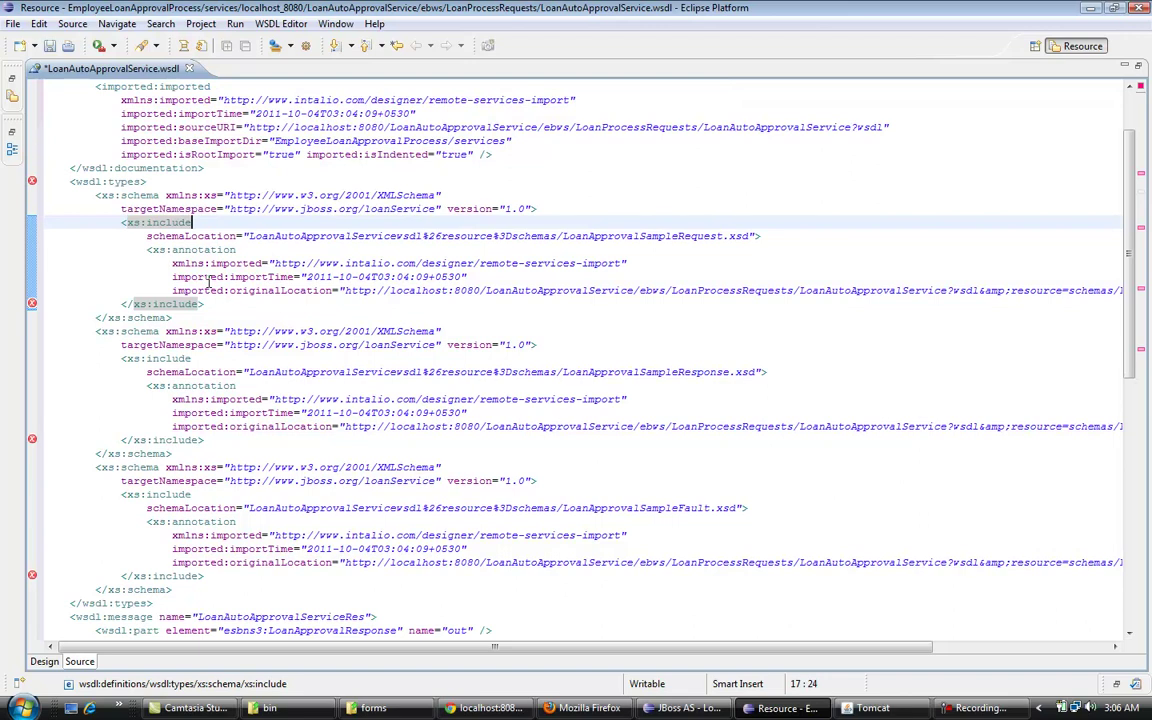
double_click(182, 236)
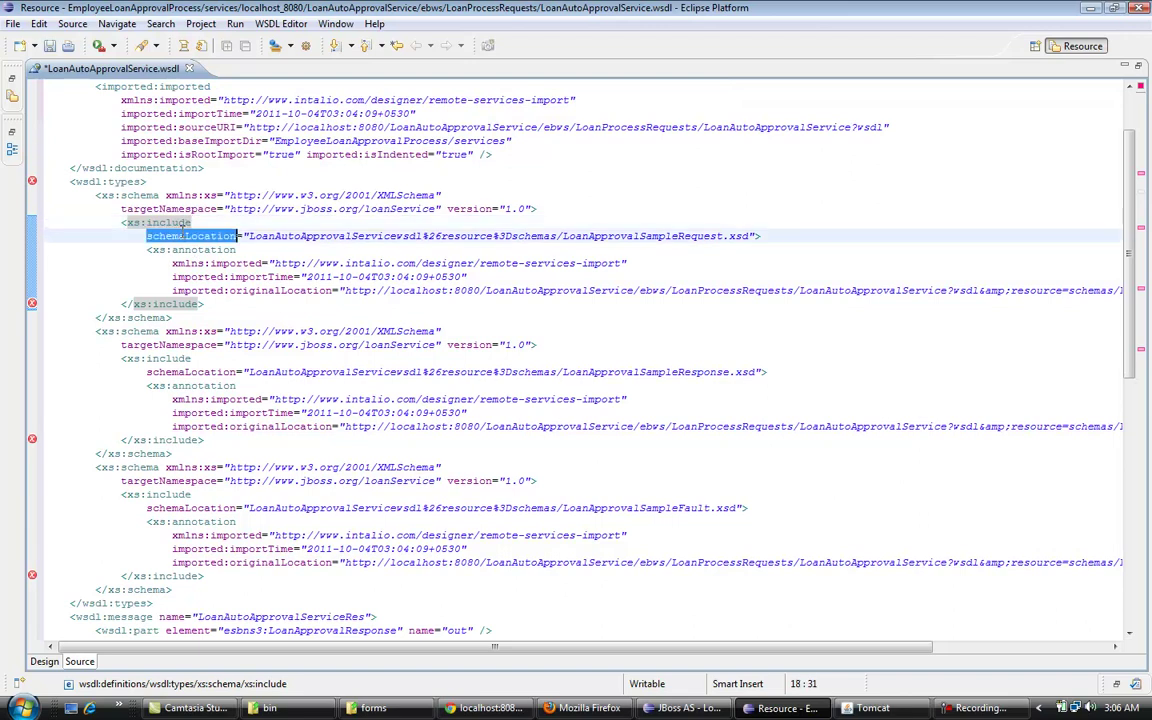
click(323, 236)
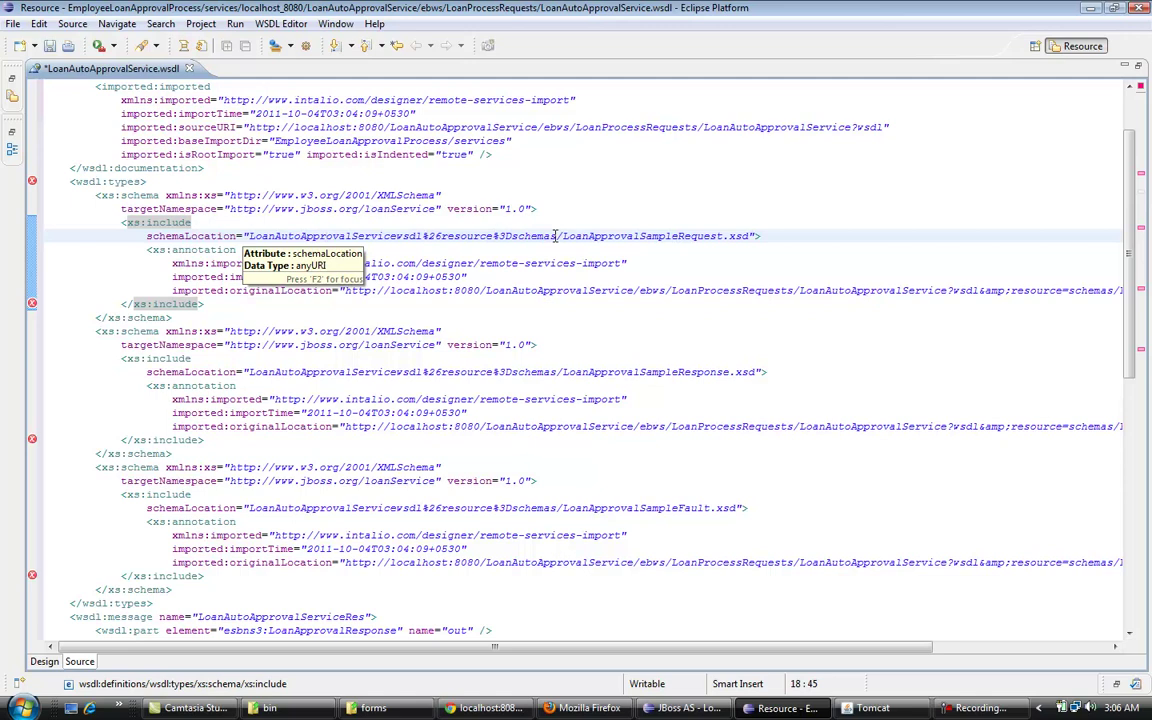
click(555, 236)
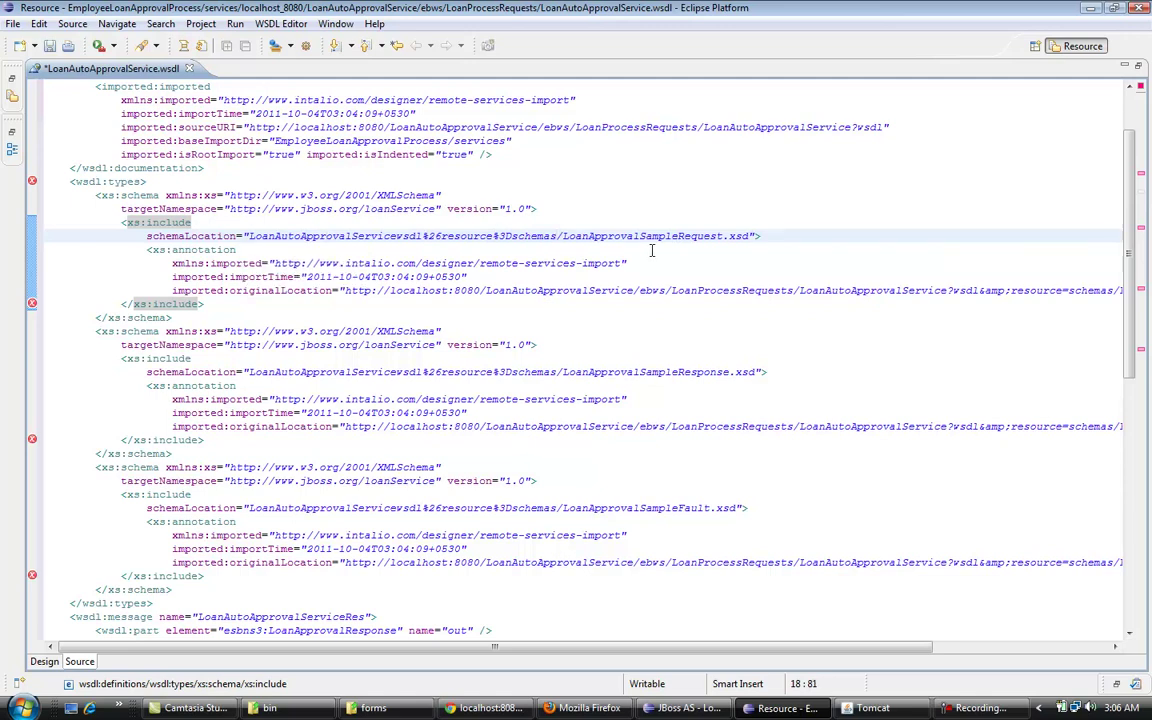
key(BackSpace)
key(BackSpace)
key(BackSpace)
key(BackSpace)
key(BackSpace)
key(BackSpace)
key(BackSpace)
key(BackSpace)
key(BackSpace)
key(BackSpace)
key(BackSpace)
key(BackSpace)
key(BackSpace)
key(BackSpace)
key(BackSpace)
key(BackSpace)
key(BackSpace)
key(BackSpace)
key(BackSpace)
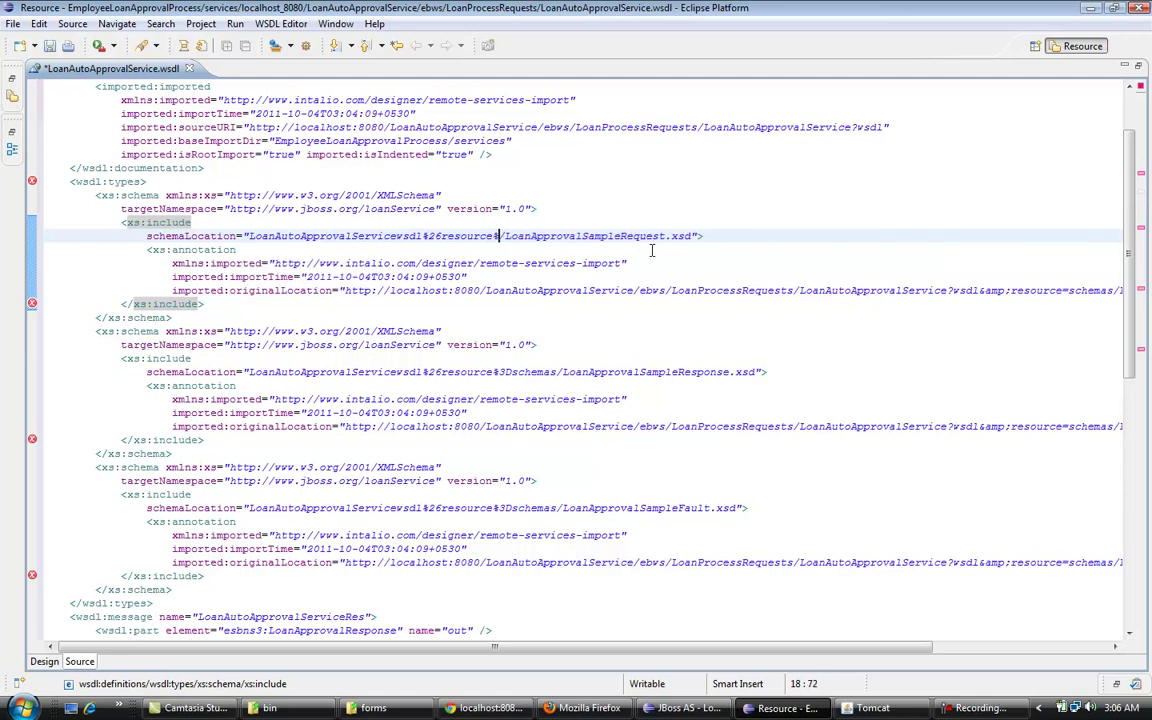
key(BackSpace)
key(BackSpace)
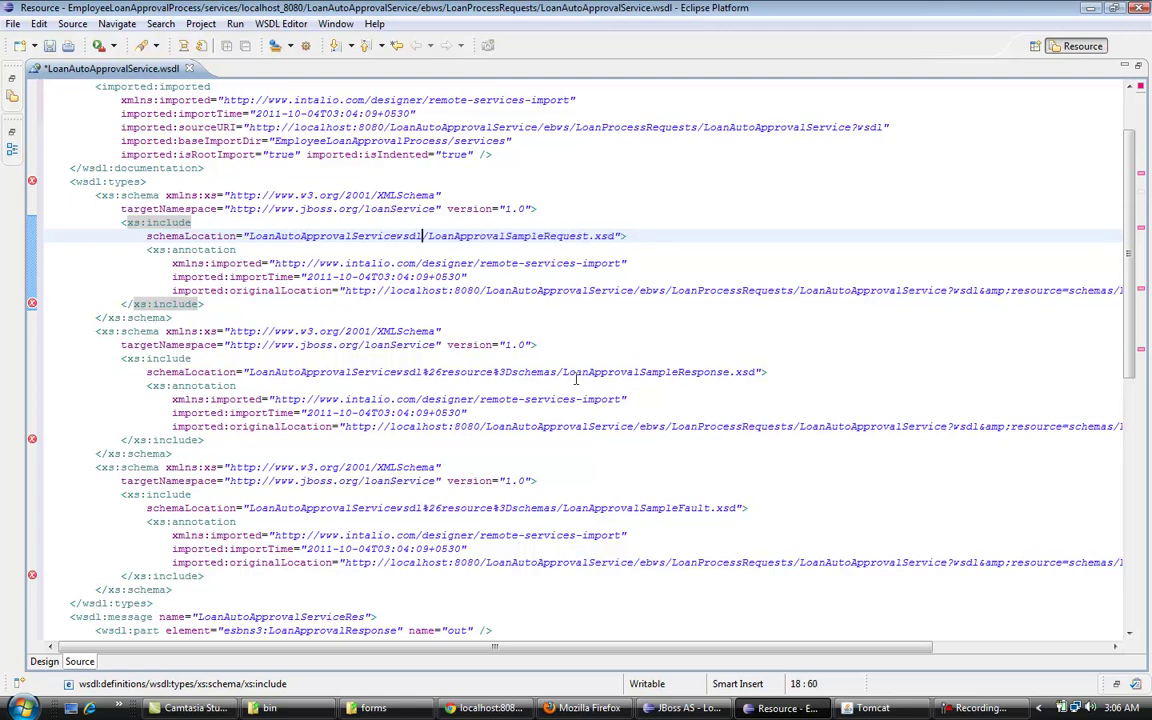
- Remove the same '%26resource%3Dschemas' text from the Response and Fault schemaLocation paths
scroll(575, 379, down, 1)
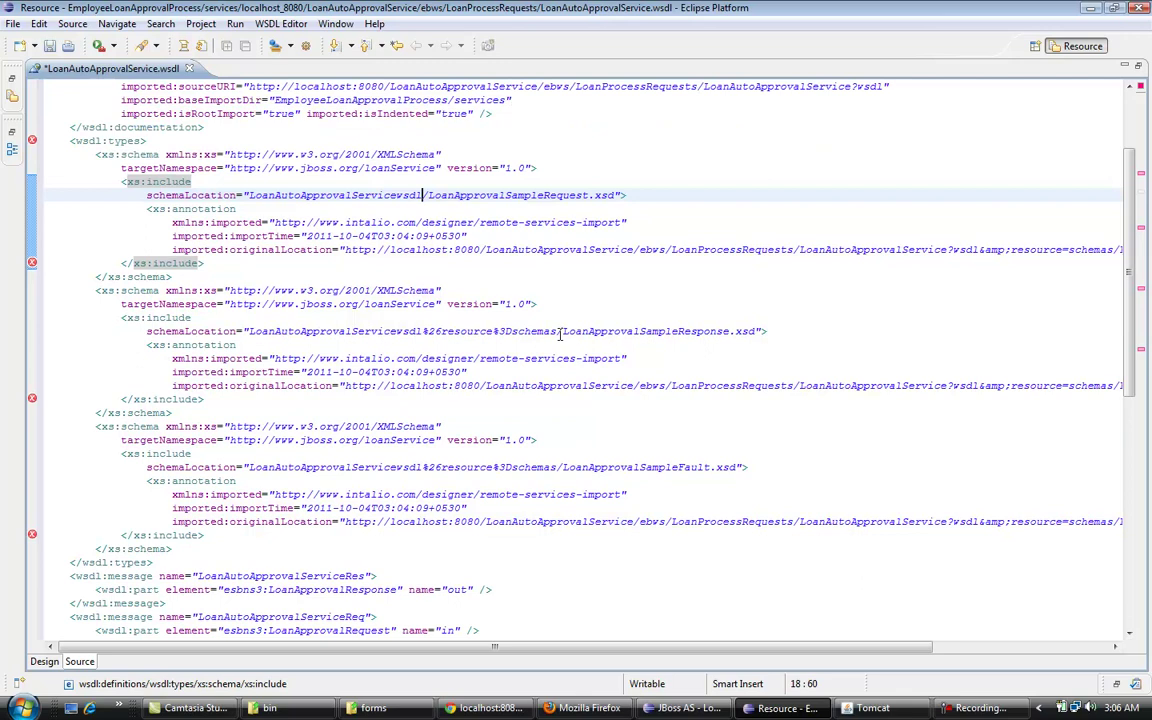
click(557, 331)
key(BackSpace)
key(BackSpace)
key(BackSpace)
key(BackSpace)
key(BackSpace)
key(BackSpace)
key(BackSpace)
key(BackSpace)
key(BackSpace)
key(BackSpace)
key(BackSpace)
key(BackSpace)
key(BackSpace)
key(BackSpace)
key(BackSpace)
key(BackSpace)
key(BackSpace)
key(BackSpace)
key(BackSpace)
key(BackSpace)
key(BackSpace)
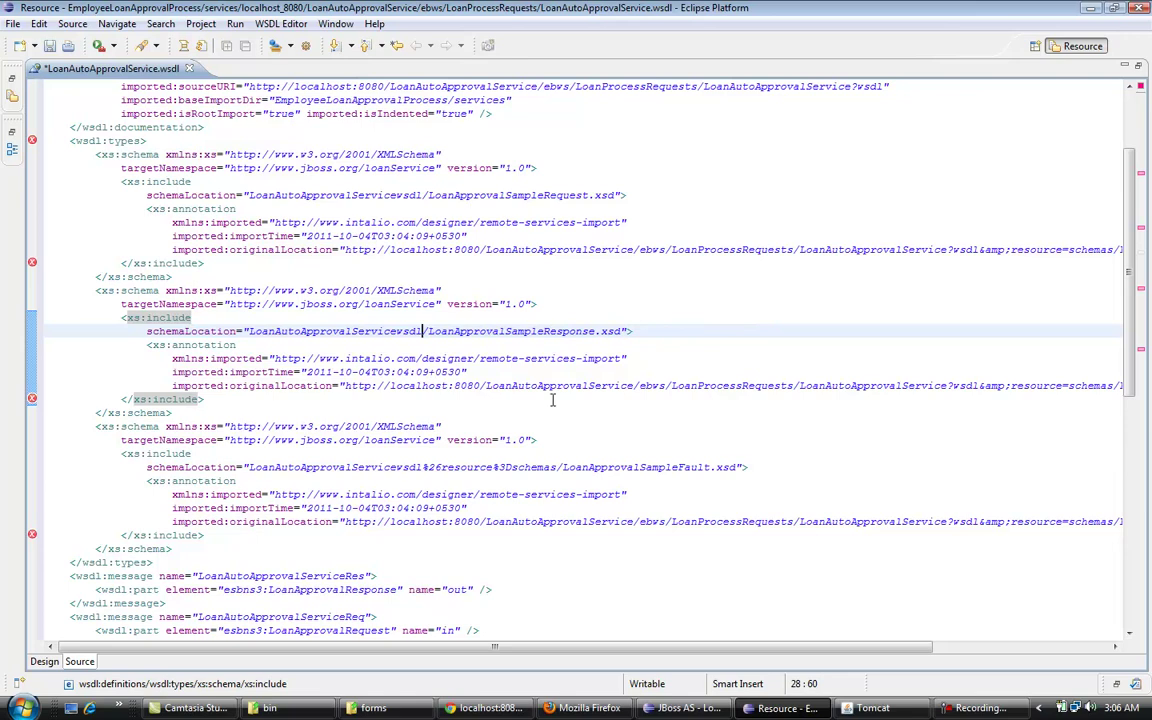
scroll(556, 402, down, 1)
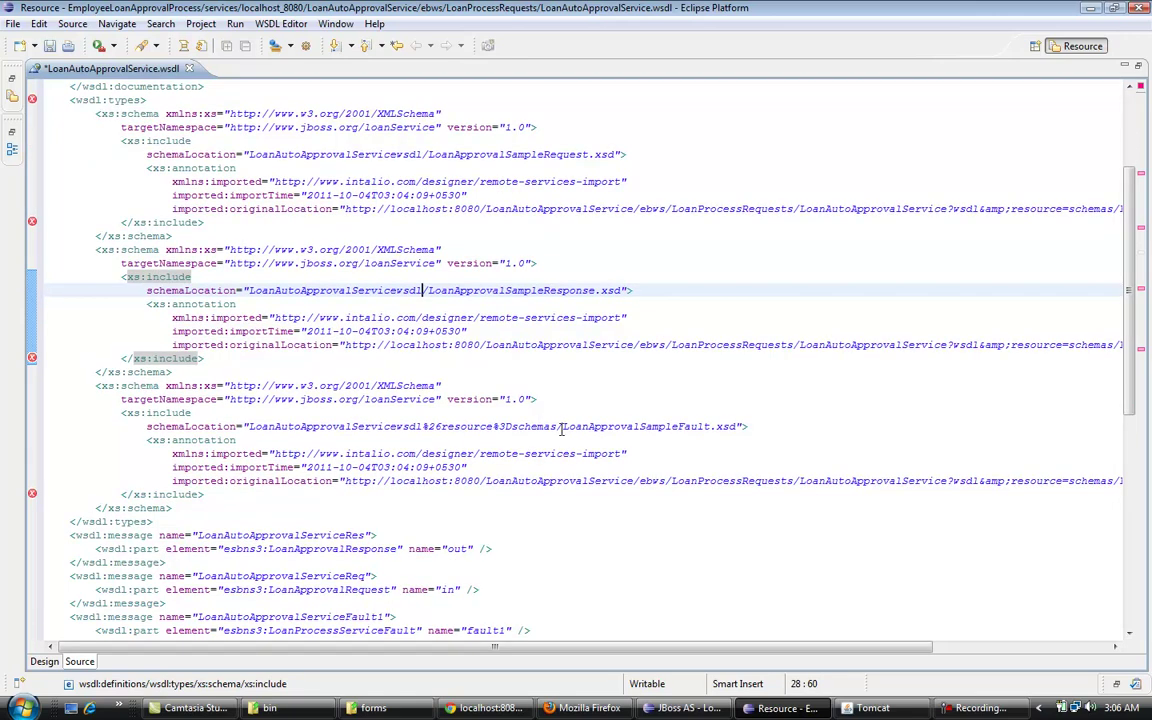
click(556, 426)
key(BackSpace)
key(BackSpace)
key(BackSpace)
key(BackSpace)
key(BackSpace)
key(BackSpace)
key(BackSpace)
key(BackSpace)
key(BackSpace)
key(BackSpace)
key(BackSpace)
key(BackSpace)
key(BackSpace)
key(BackSpace)
key(BackSpace)
key(BackSpace)
key(BackSpace)
key(BackSpace)
key(BackSpace)
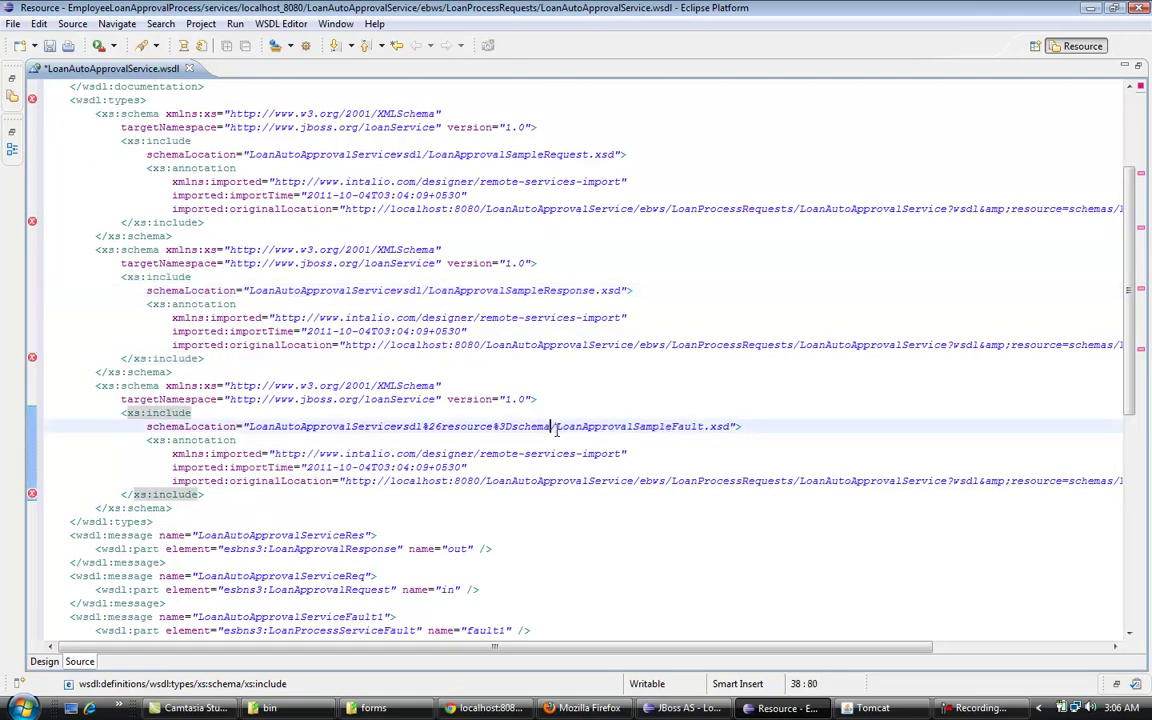
key(BackSpace)
key(BackSpace)
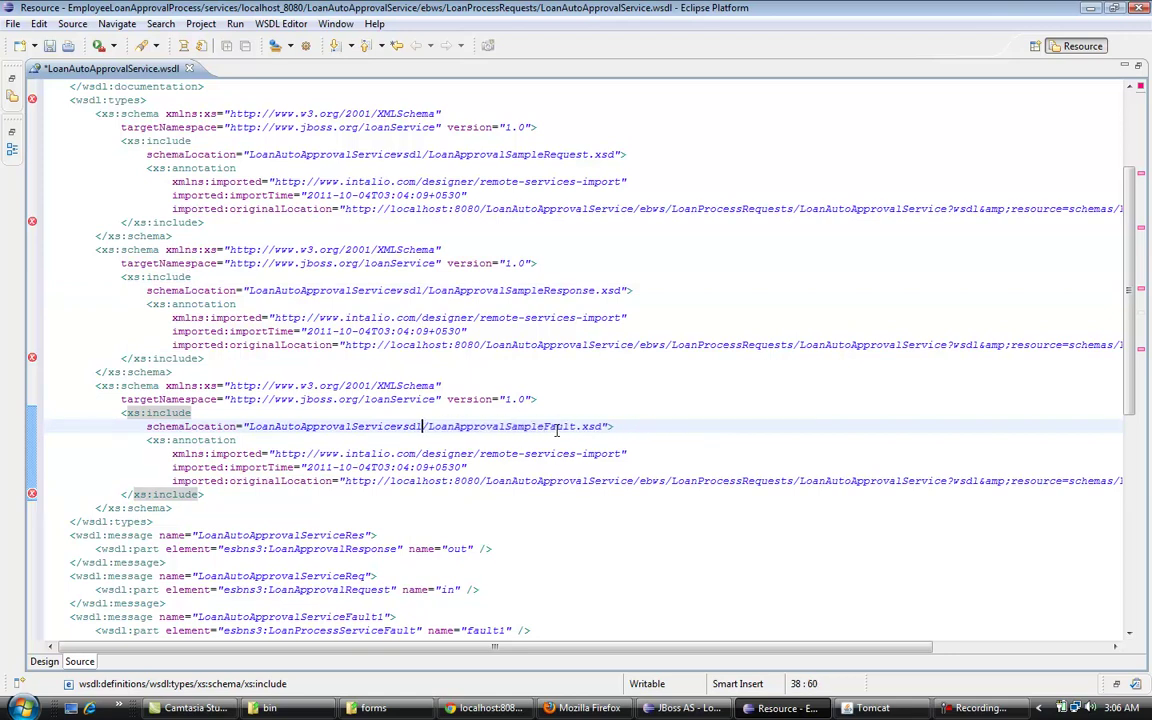
- Check the corrected Request path and restore the Project Explorer and Outline views
click(146, 154)
drag(146, 154, 614, 155)
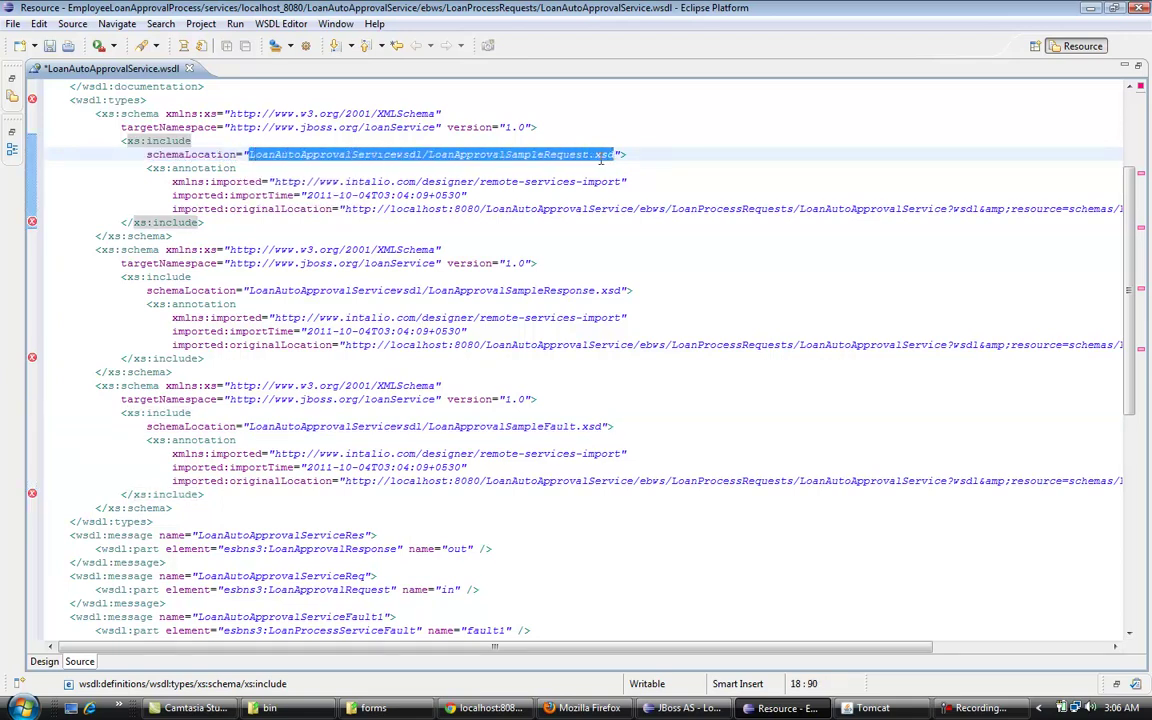
click(14, 82)
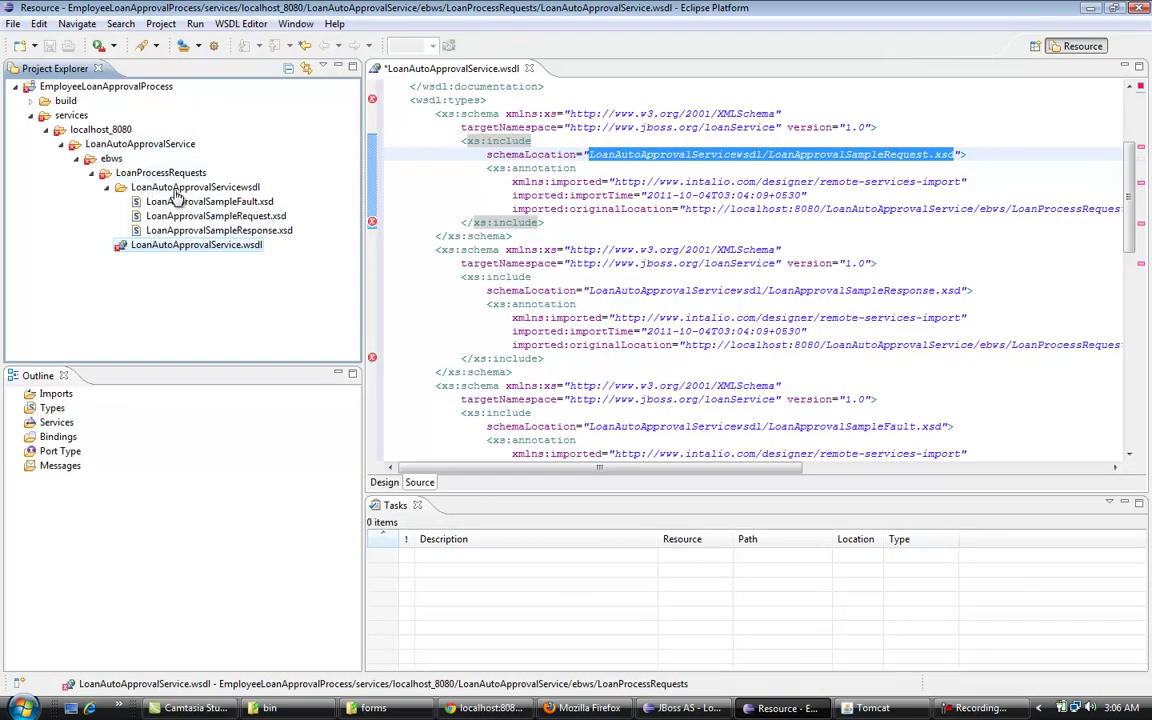
- Save LoanAutoApprovalService.wsdl with Ctrl+S, refresh the services folder, and select the EmployeeLoanApprovalProcess project
click(186, 189)
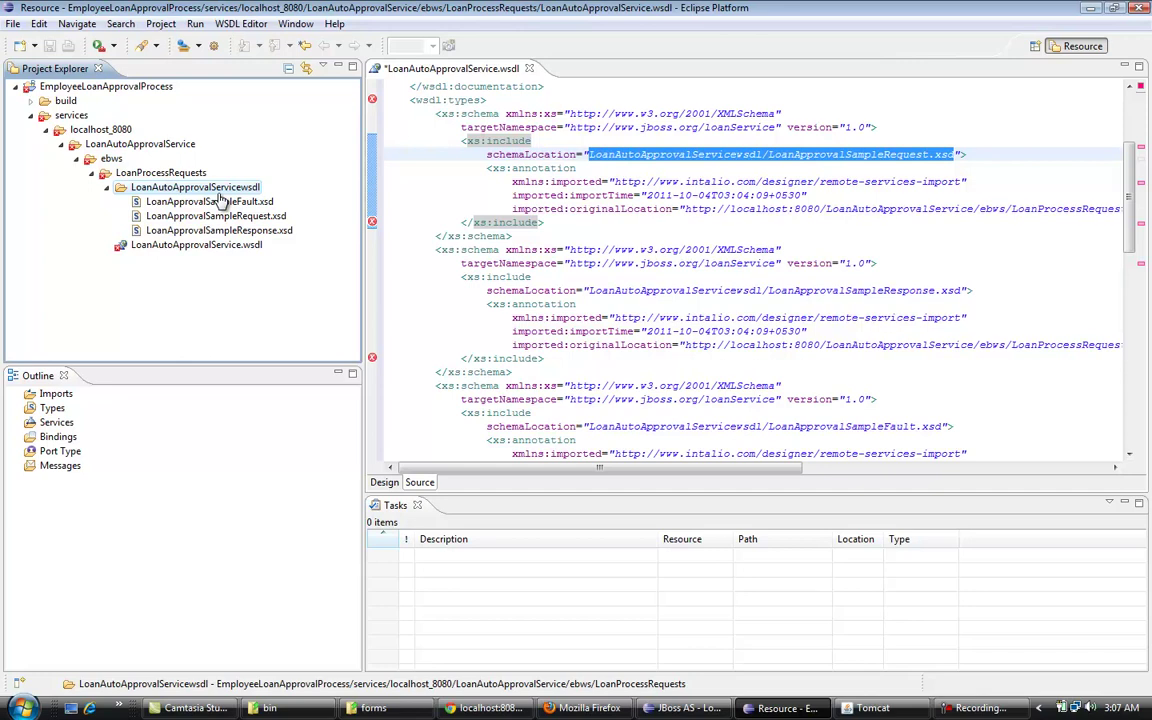
click(795, 233)
key(ctrl+s)
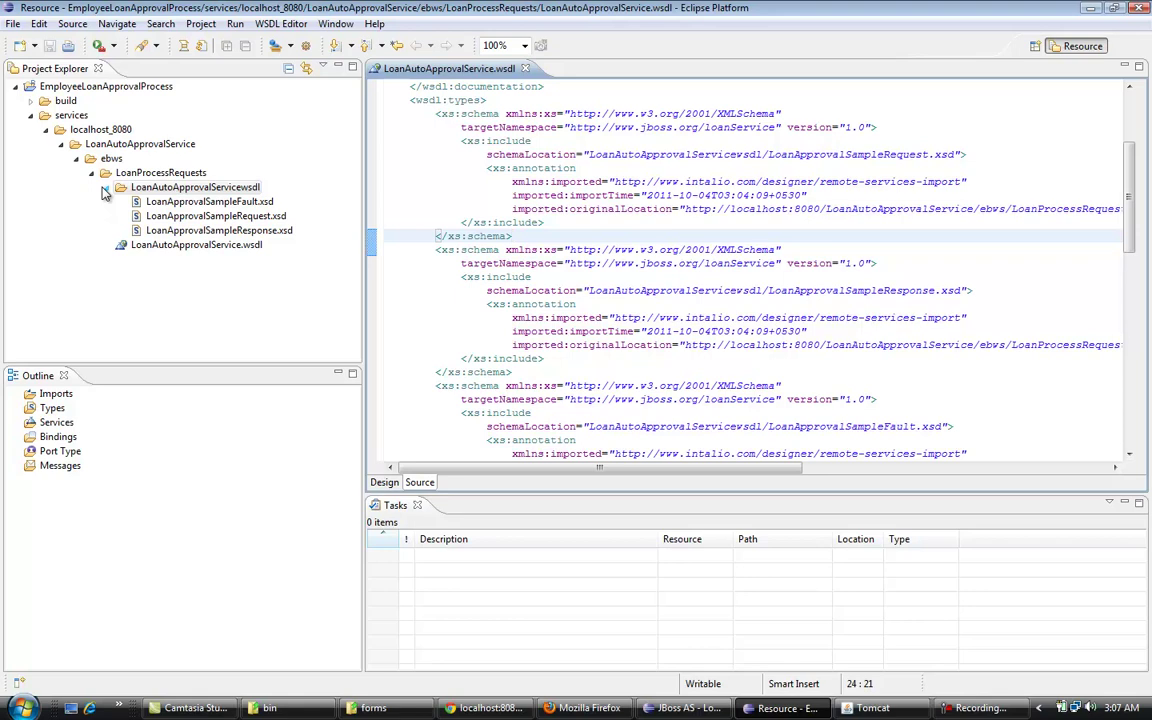
click(30, 116)
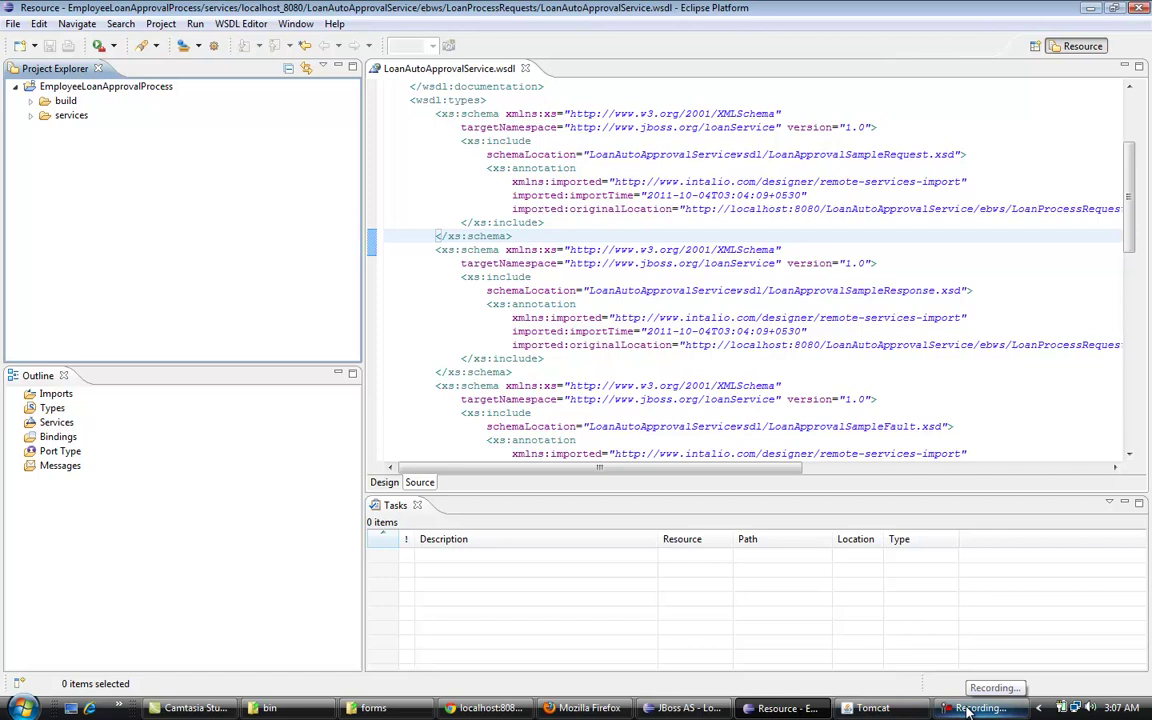
click(31, 116)
click(88, 88)
- Create a folder named 'forms' under EmployeeLoanApprovalProcess using New > Folder
right_click(90, 92)
mouse_move(210, 103)
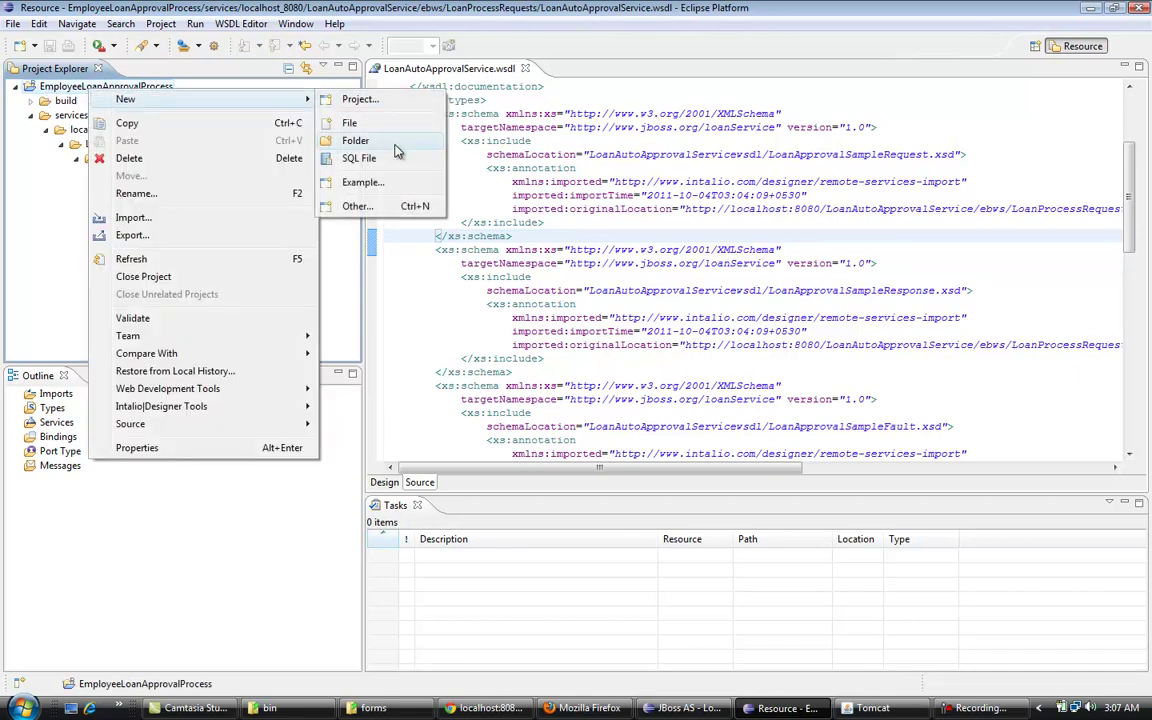
click(355, 140)
text(folrms)
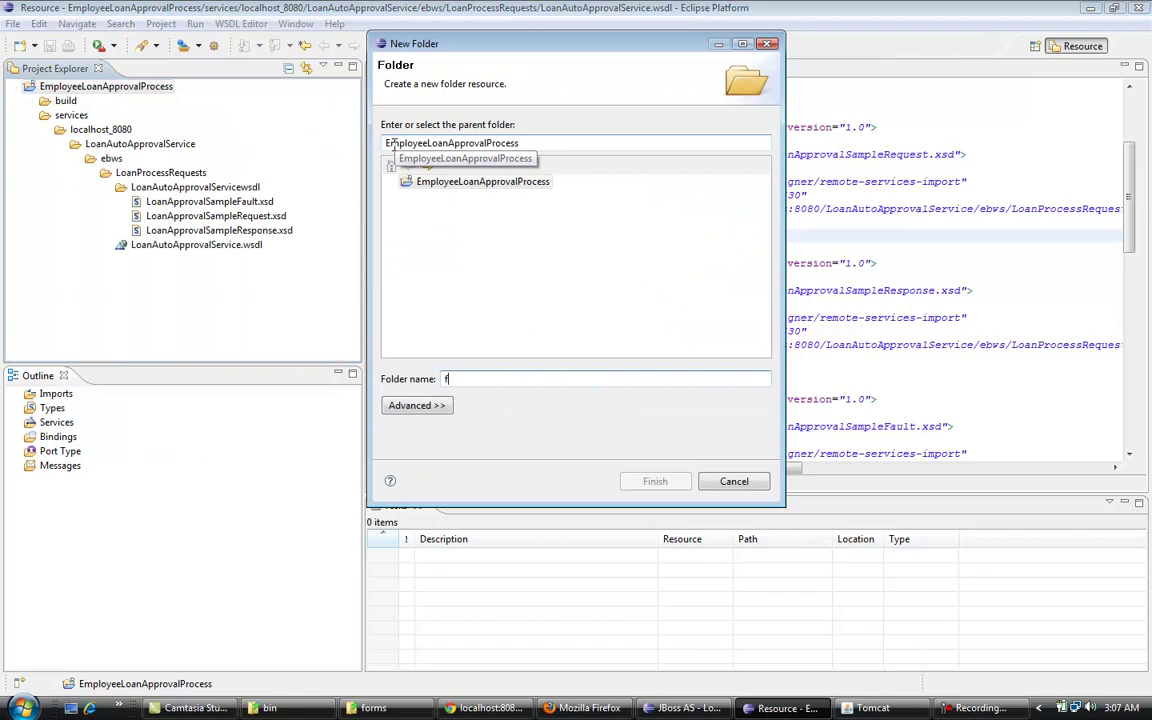
key(BackSpace)
key(BackSpace)
key(BackSpace)
key(BackSpace)
text(rms)
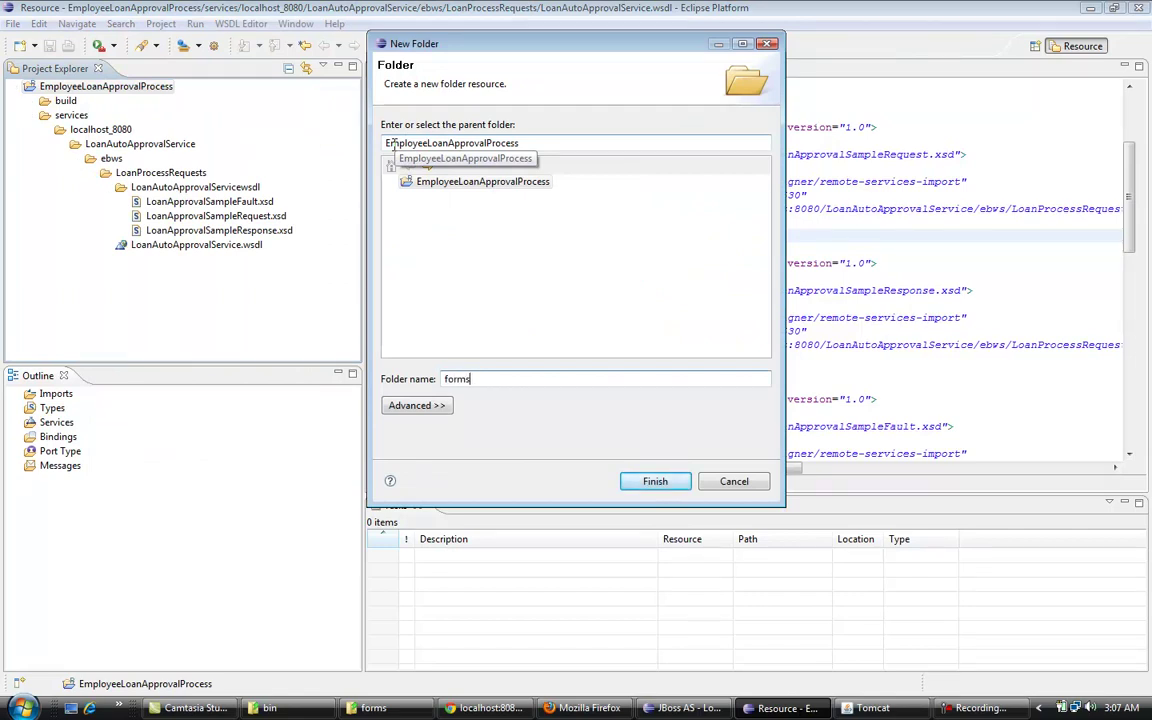
click(655, 481)
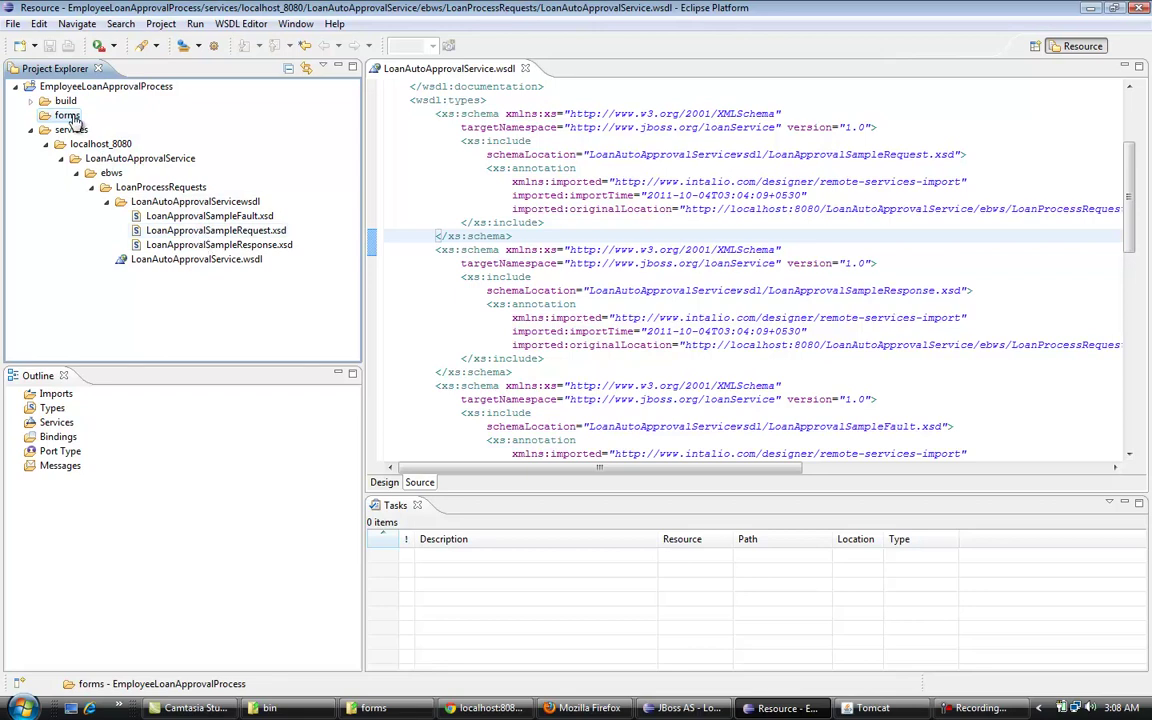
- From the forms folder, start the Intalio|Designer AJAX Form wizard
right_click(75, 120)
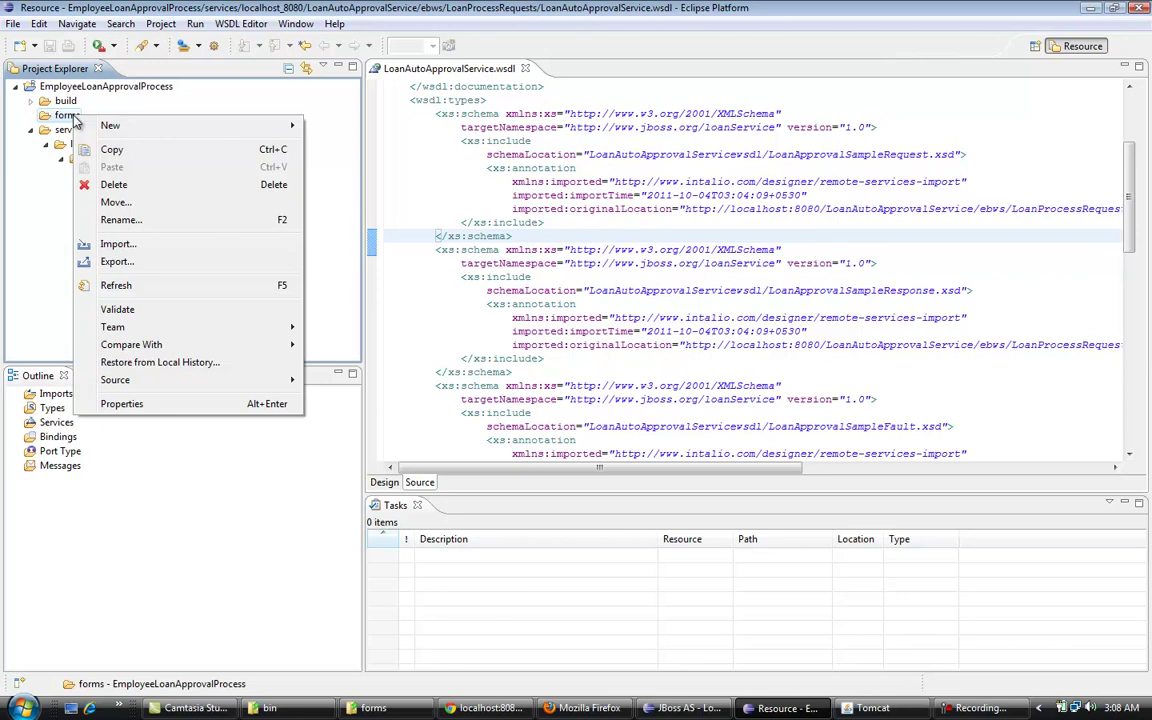
mouse_move(170, 128)
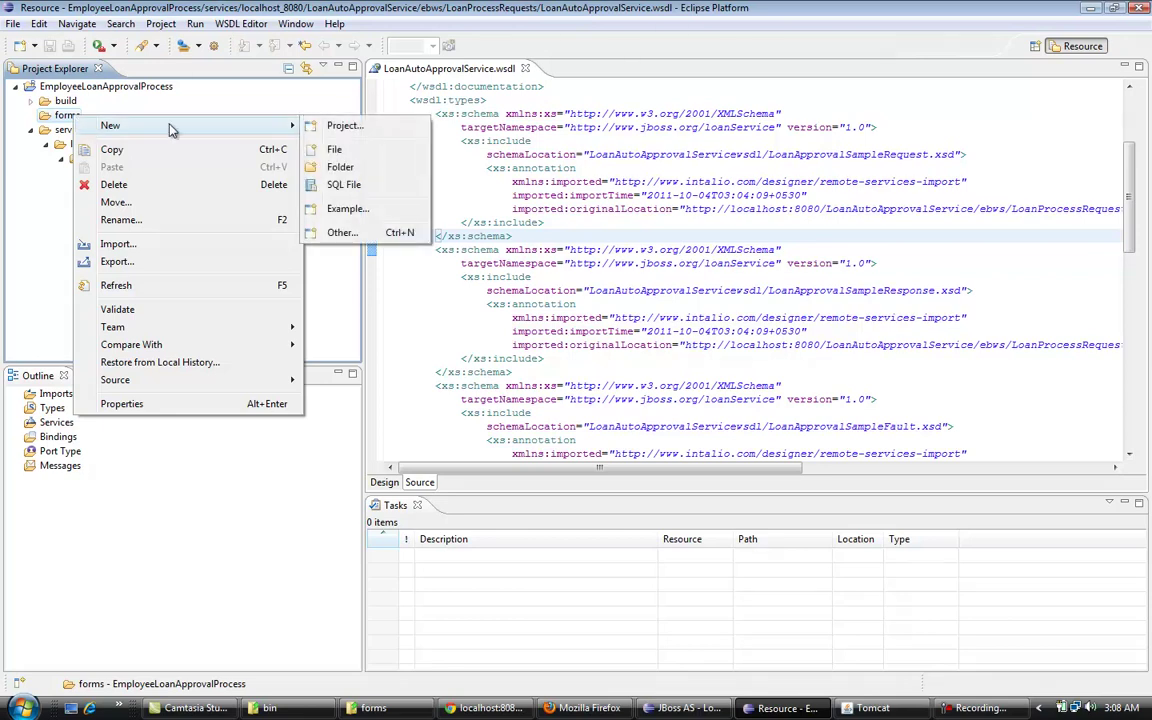
click(372, 234)
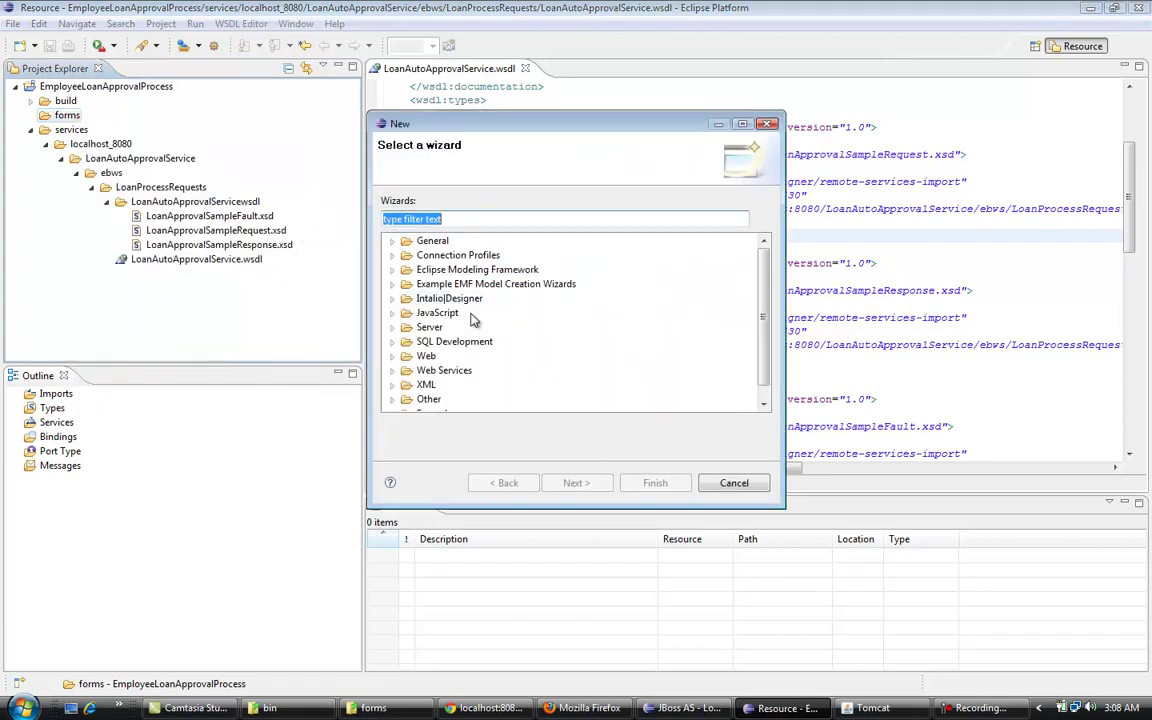
click(392, 298)
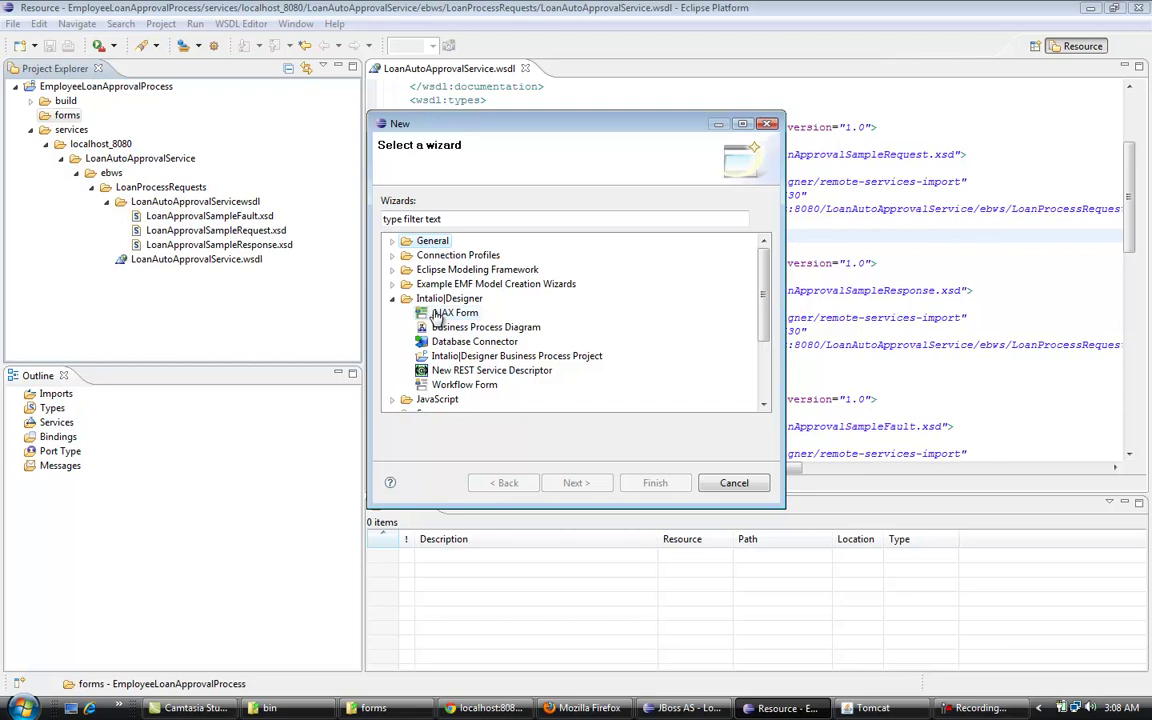
click(437, 316)
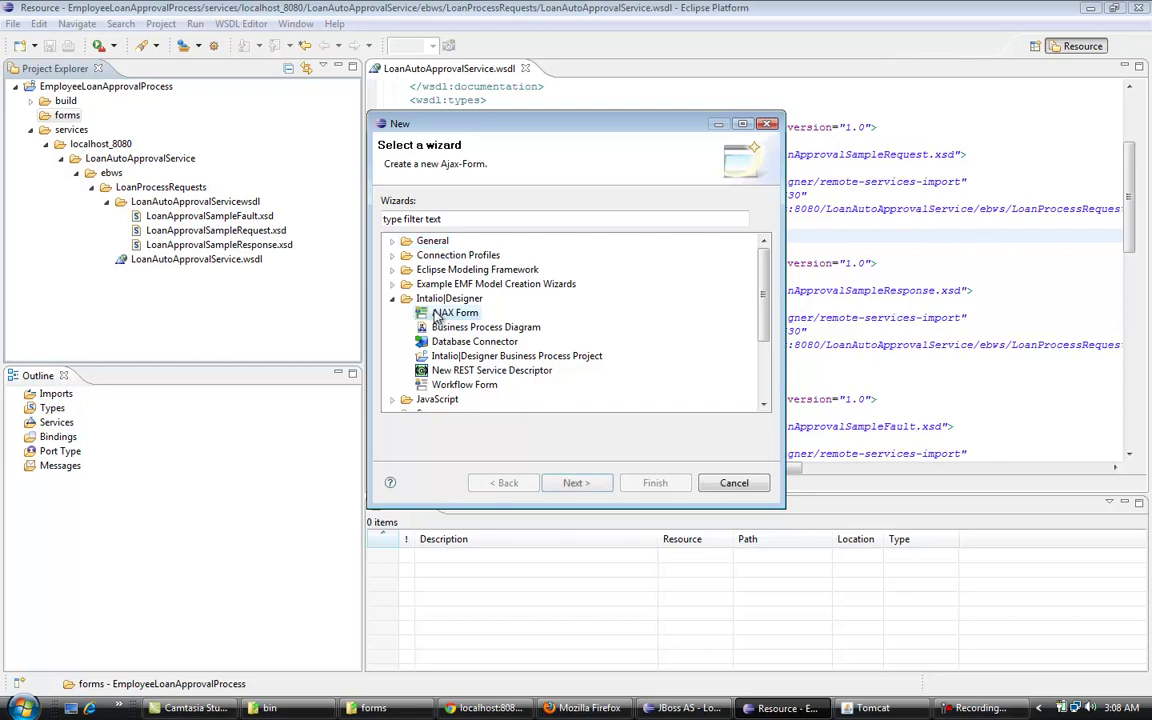
click(574, 483)
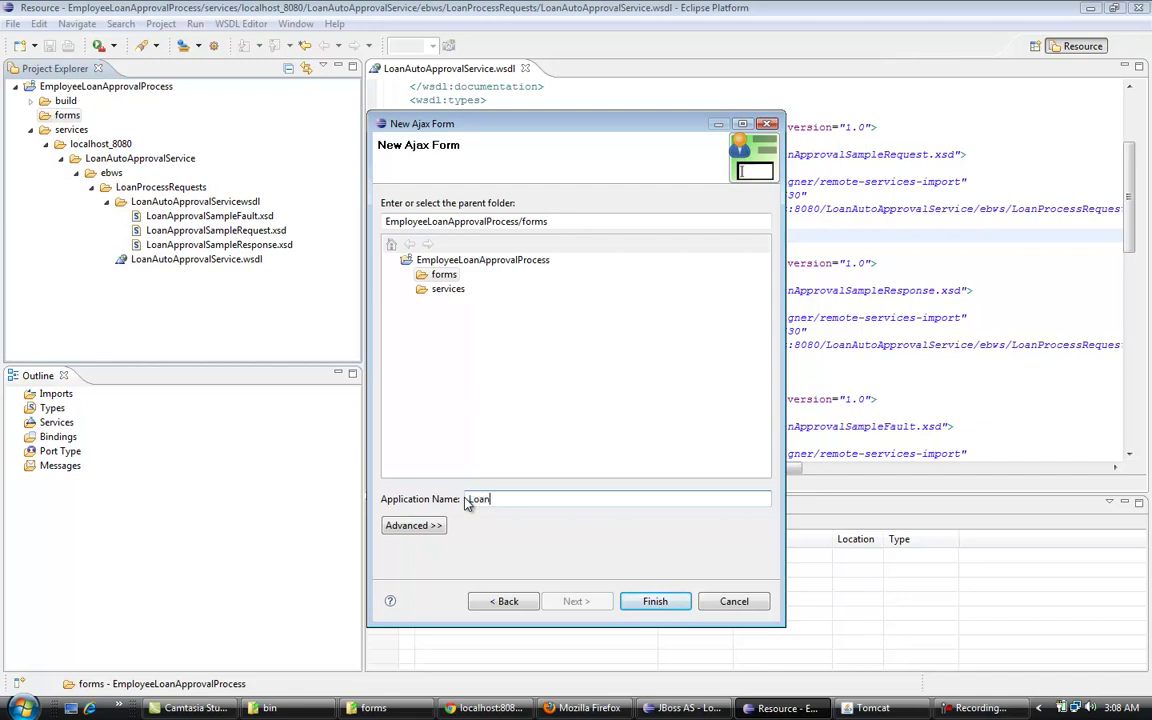
- Name the form LoanApplicationRequestForm and enable custom Input and Output schemas under Advanced
text(ApplicationRequestForm)
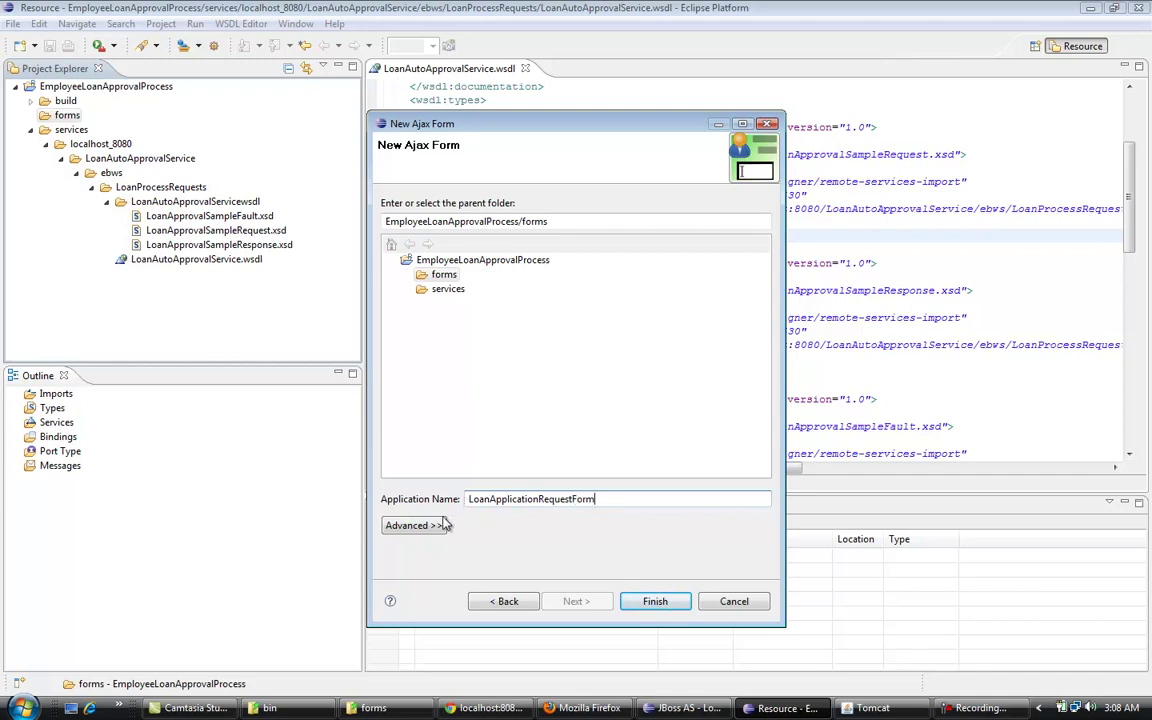
click(444, 525)
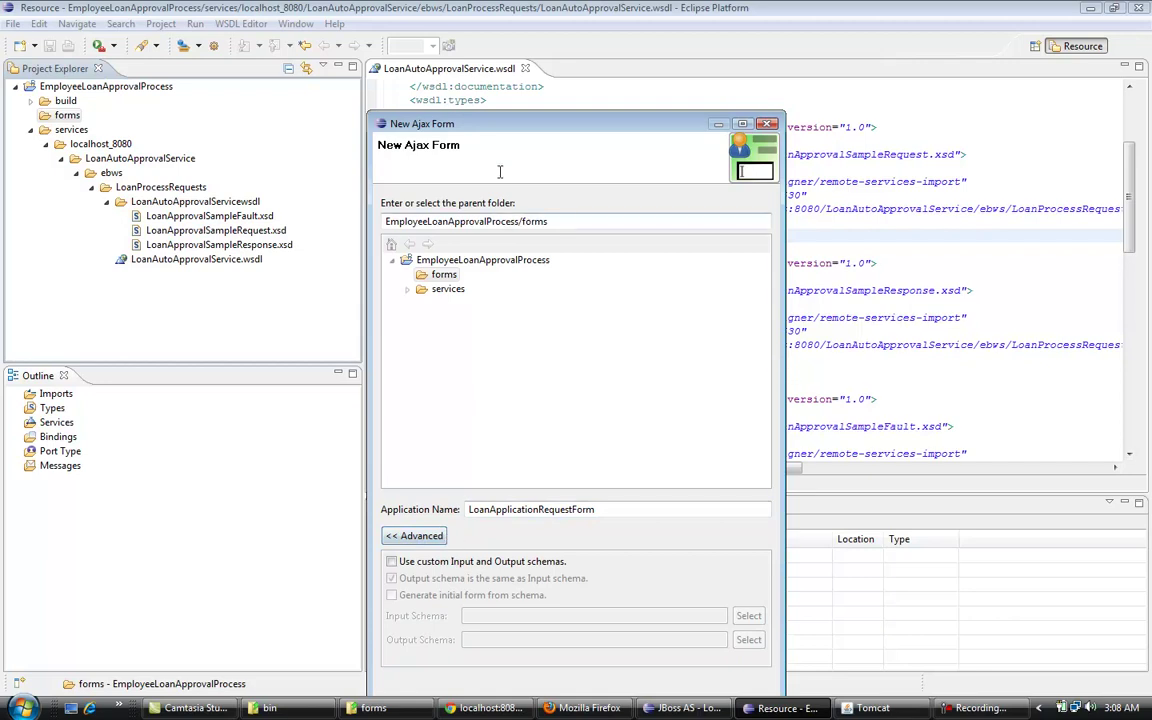
drag(500, 128, 503, 63)
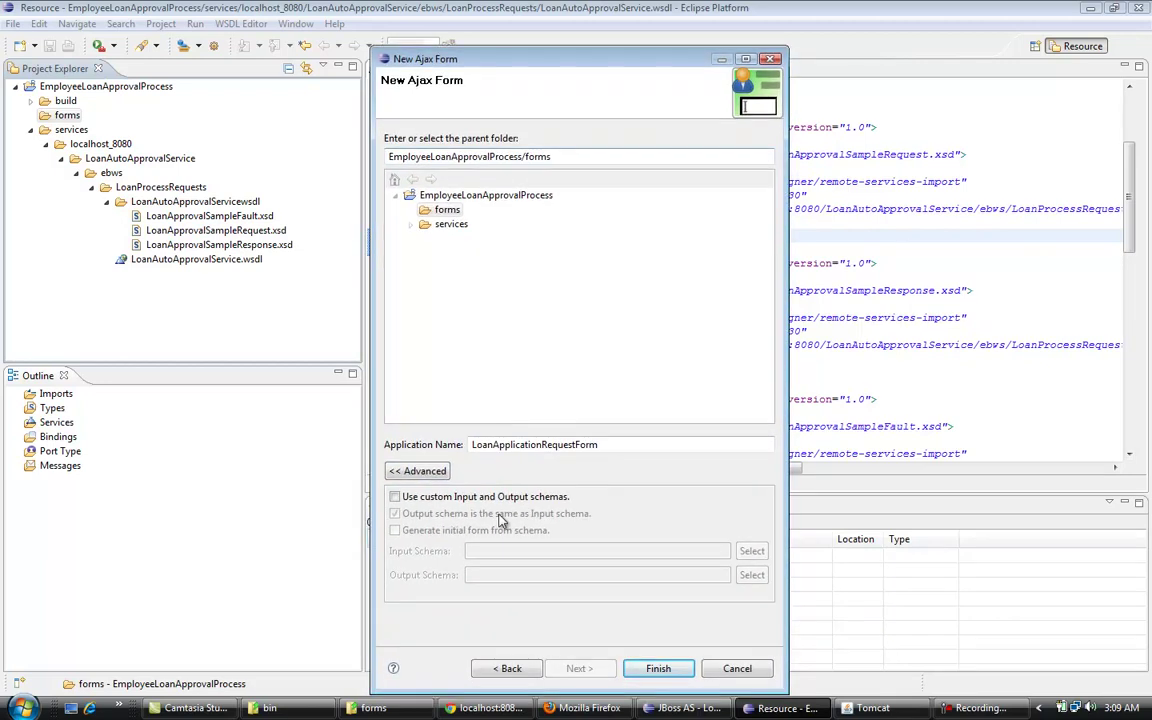
click(395, 498)
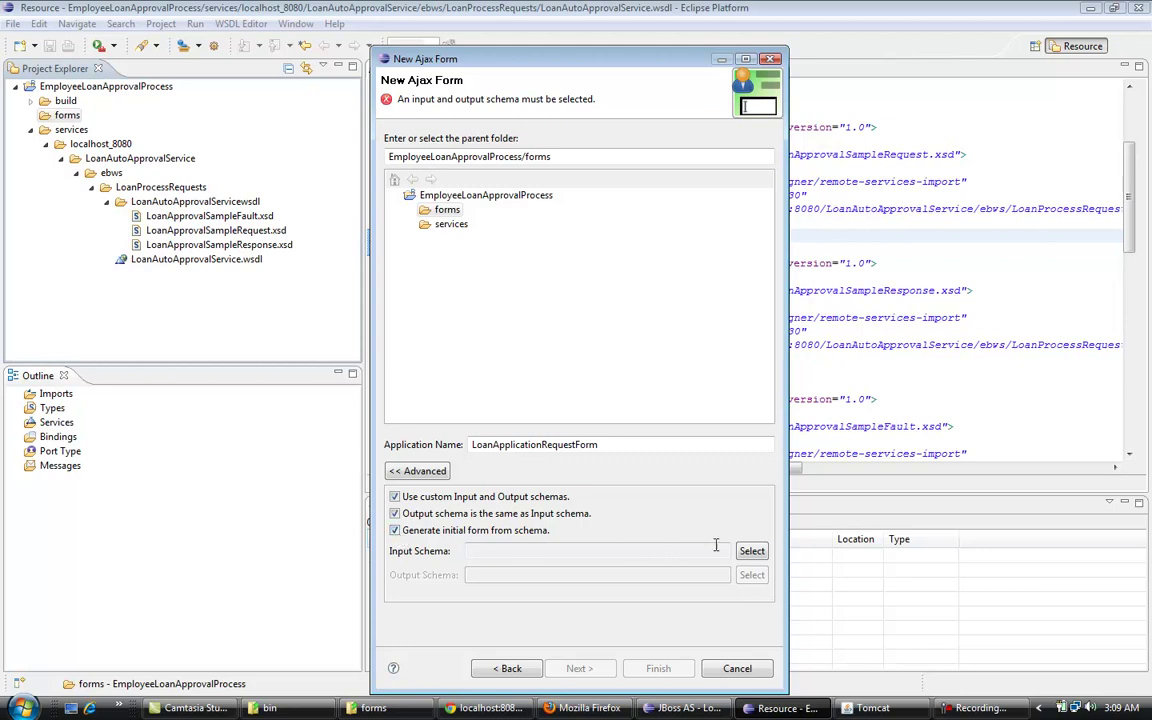
- Browse the input schema tree down to LoanApprovalSampleRequest.xsd under LoanAutoApprovalServicewsdl
click(752, 551)
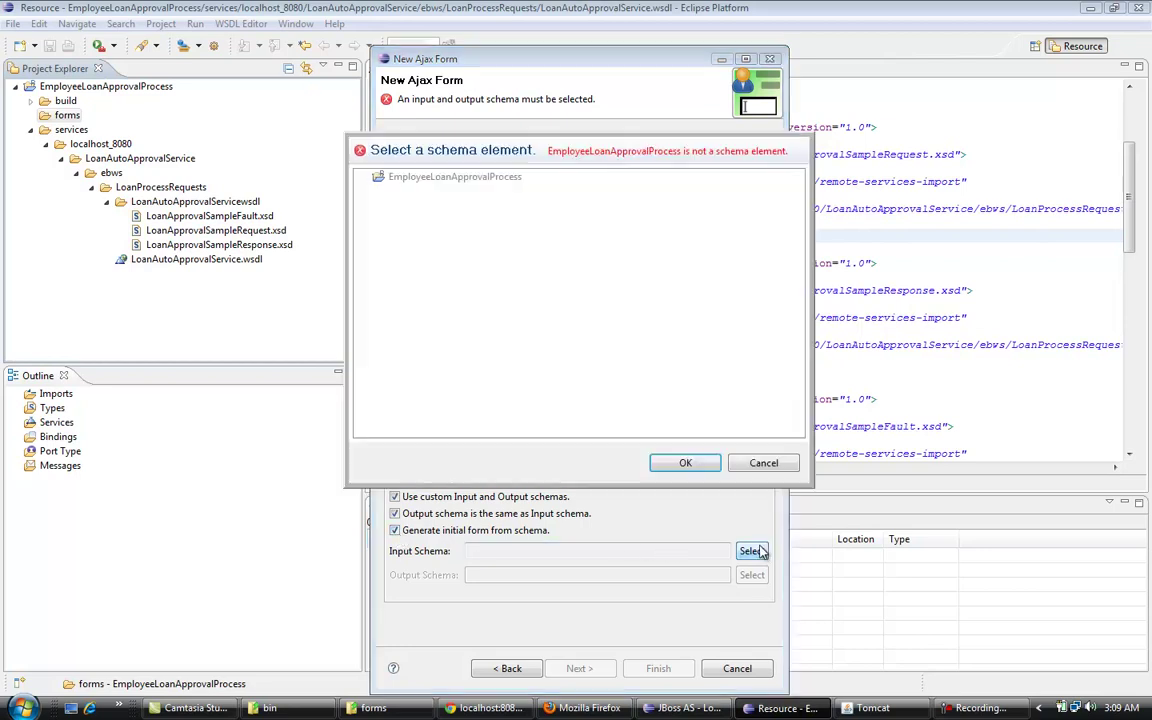
click(364, 178)
click(381, 192)
click(395, 207)
click(410, 221)
click(424, 235)
click(439, 249)
click(456, 266)
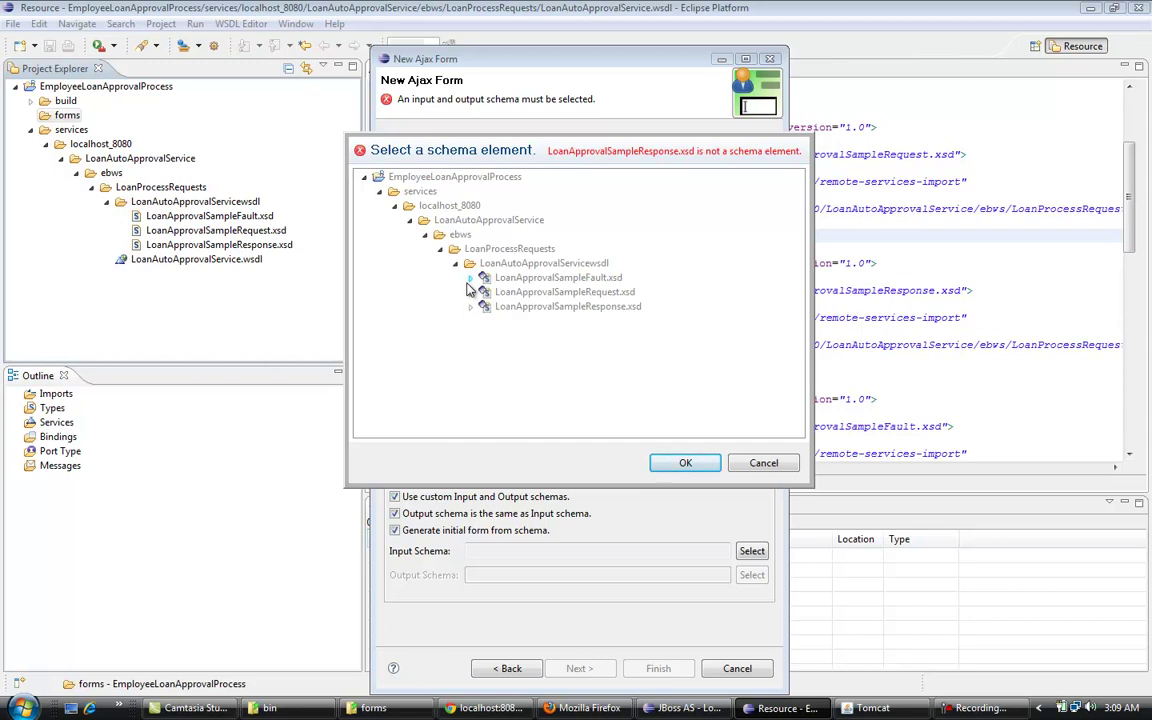
click(470, 292)
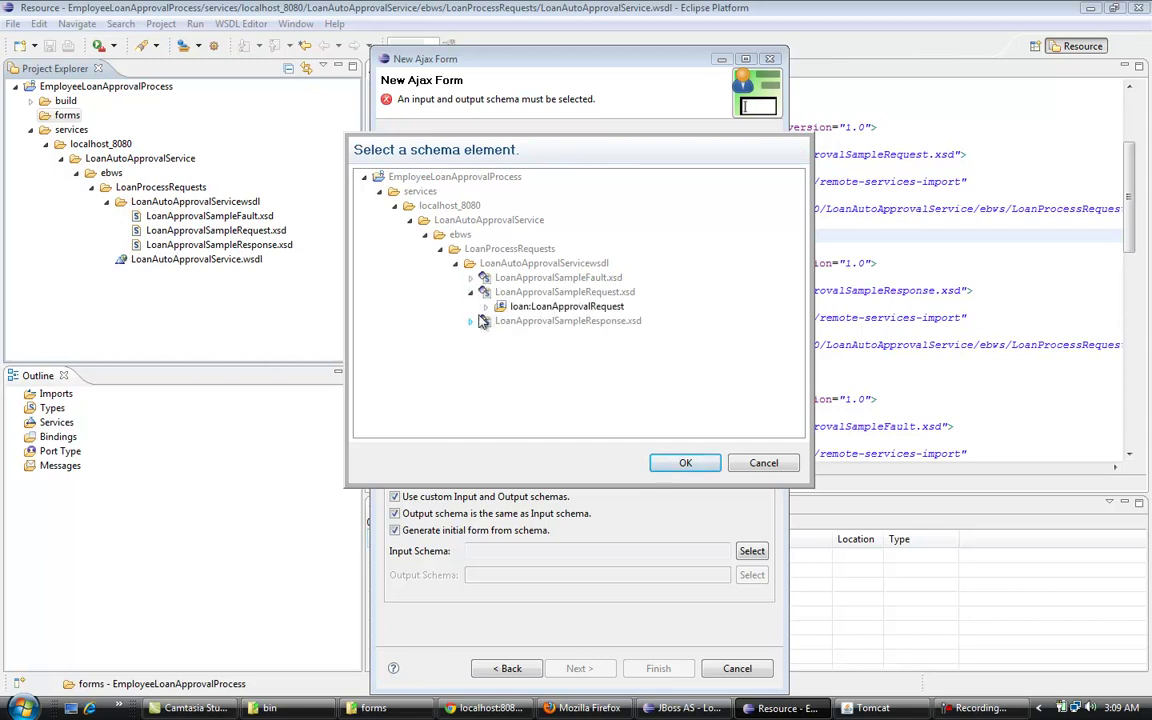
- Choose loan:LoanApprovalRequest as the schema element, confirm it, and finish the form
click(517, 312)
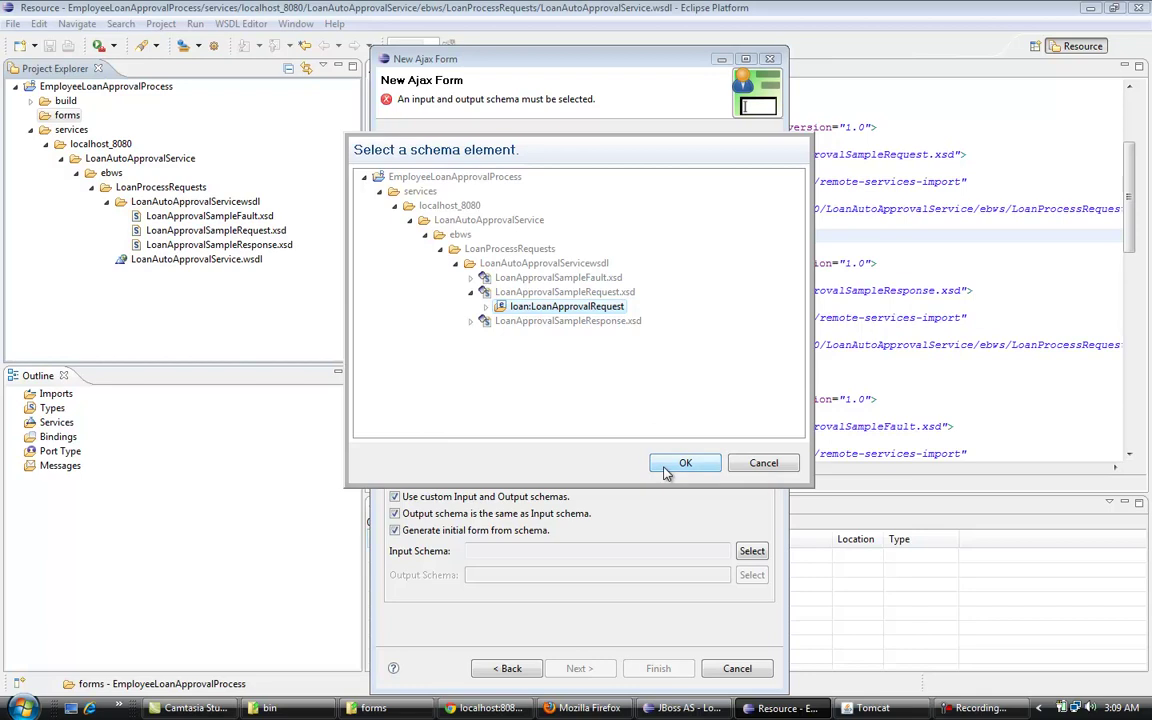
click(485, 306)
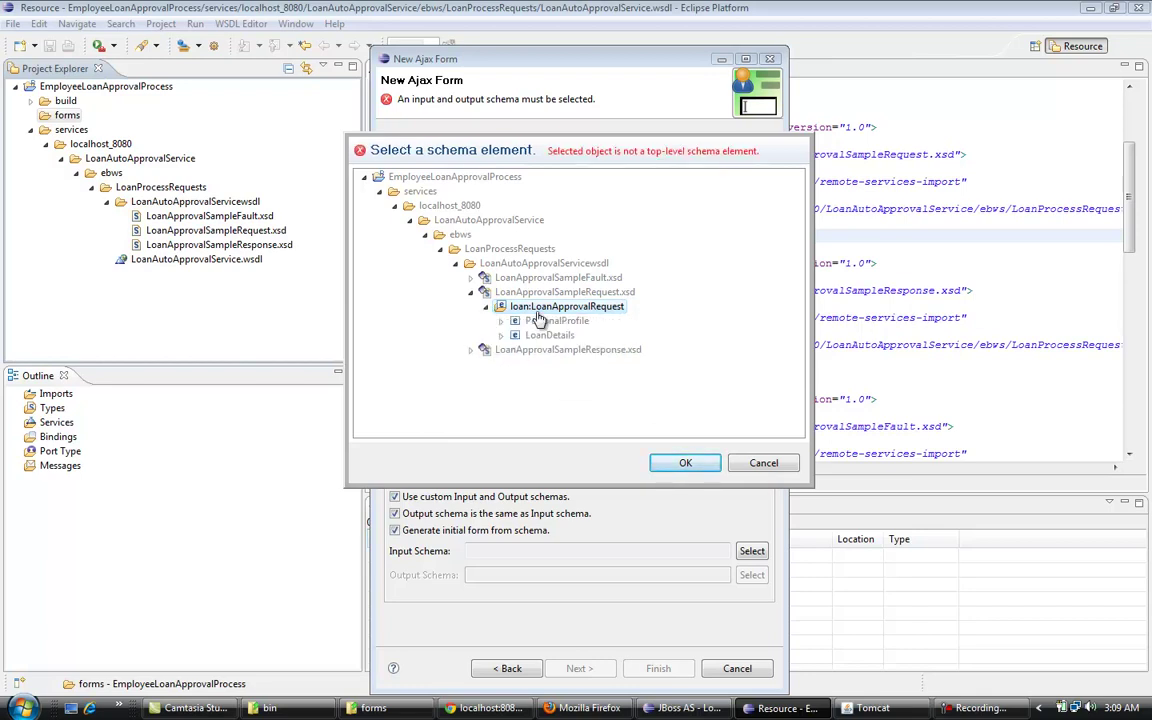
click(540, 310)
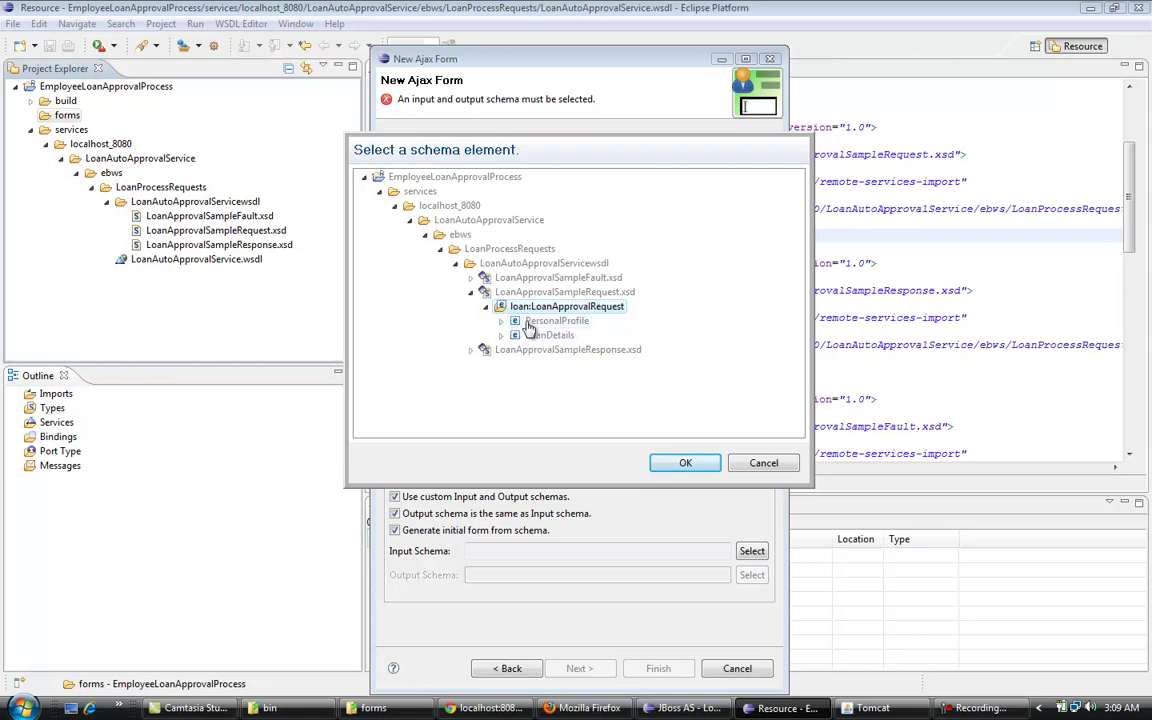
click(662, 467)
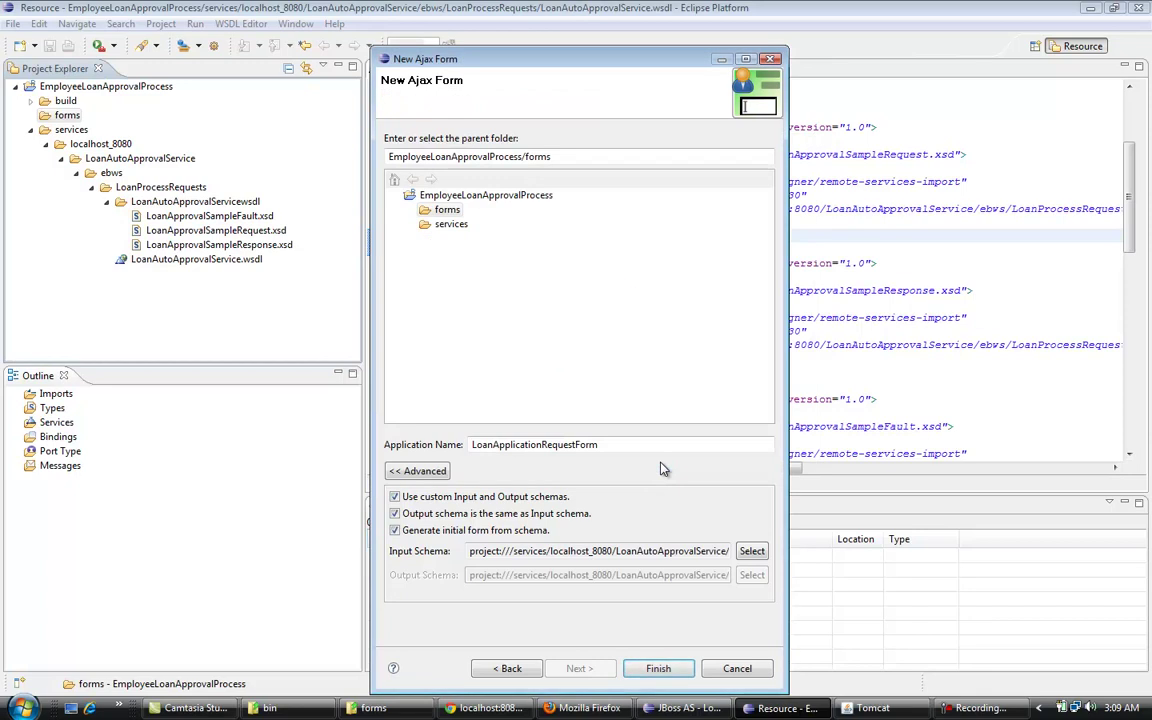
click(648, 673)
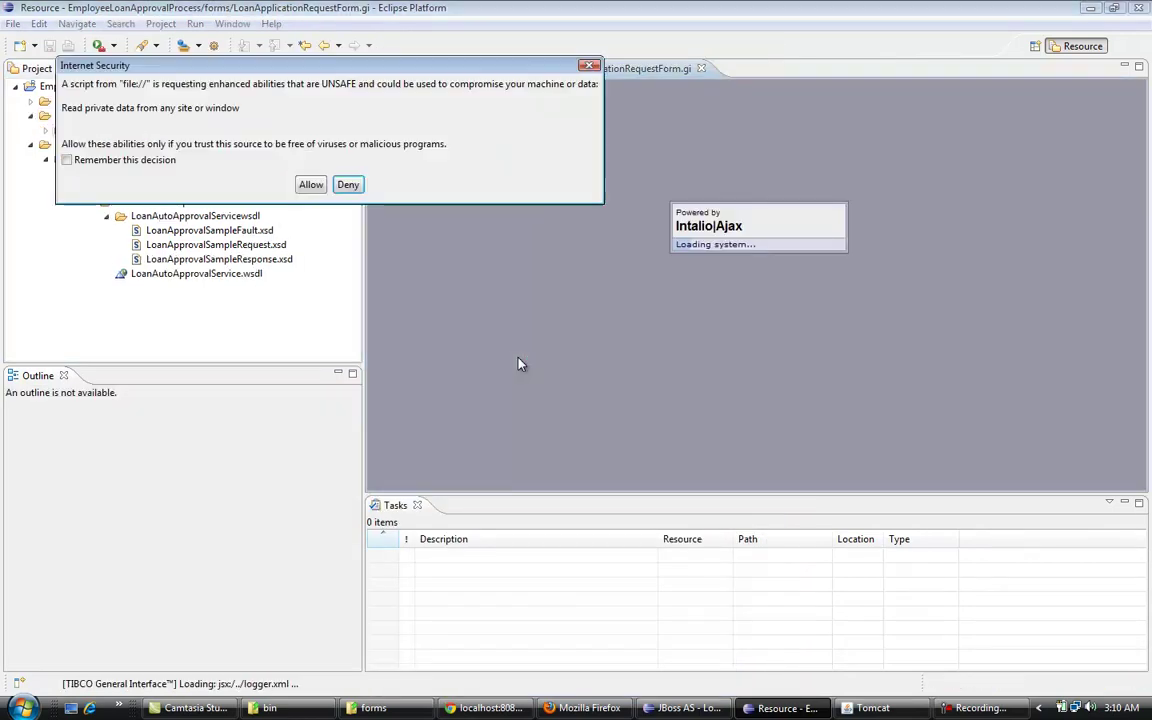
- Allow both script requests, reading private data and running software, remembering each decision
click(66, 160)
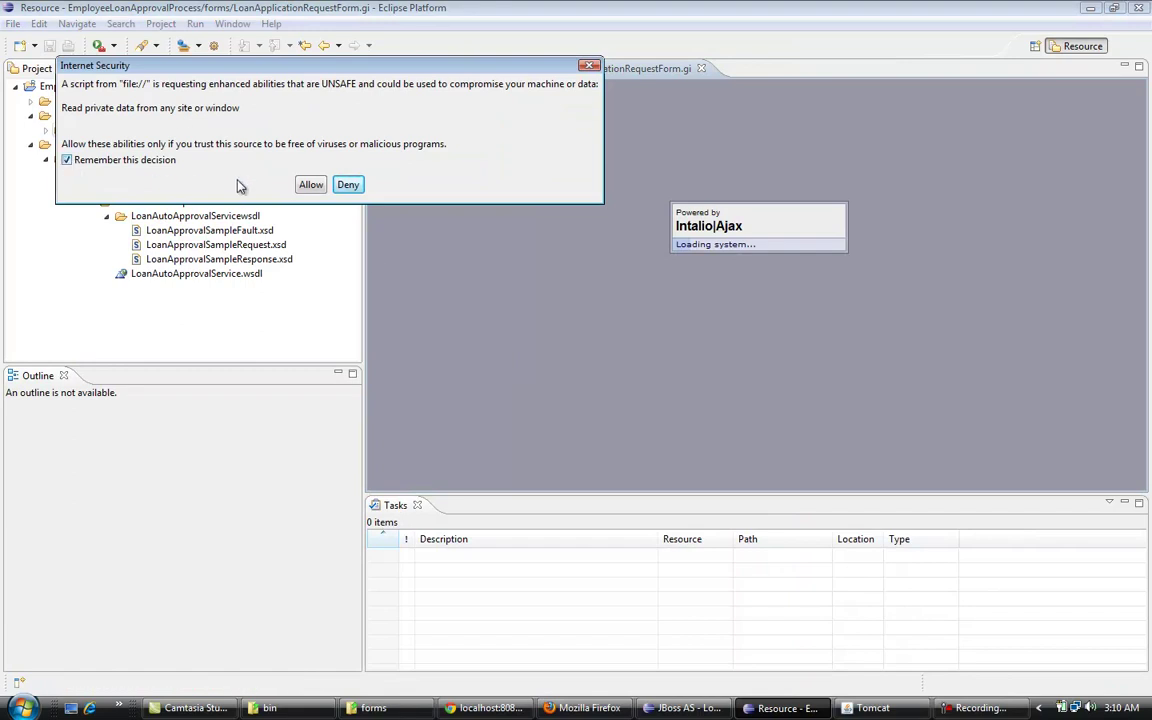
click(305, 186)
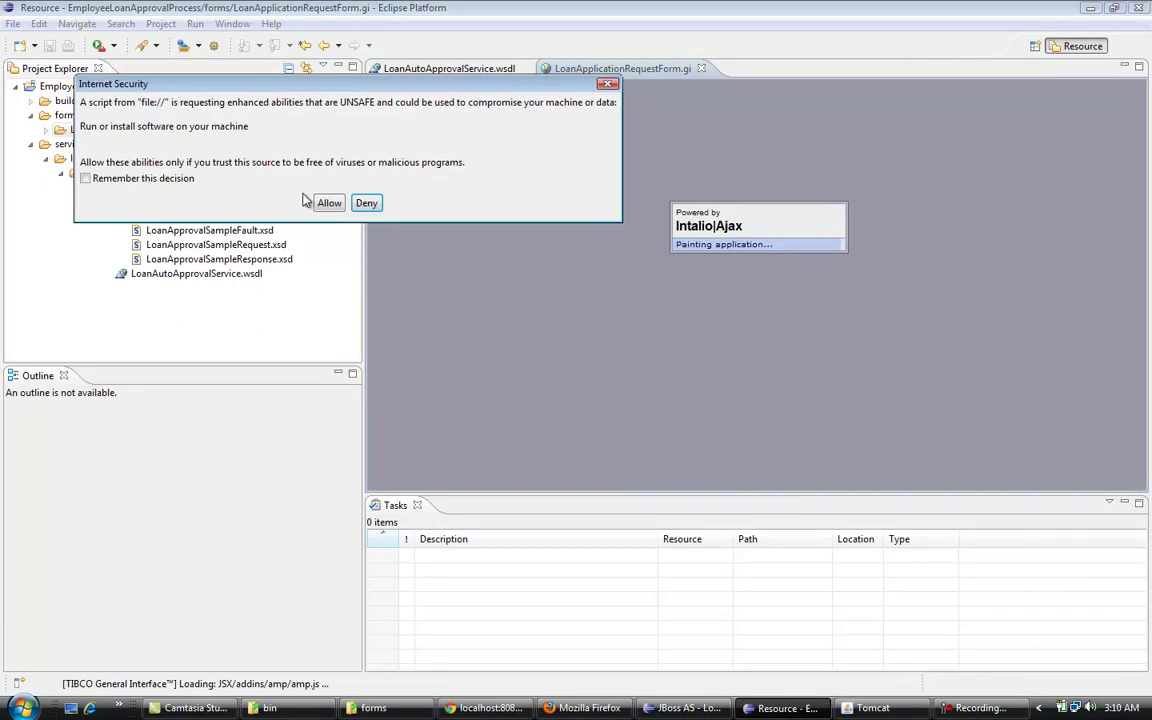
click(85, 178)
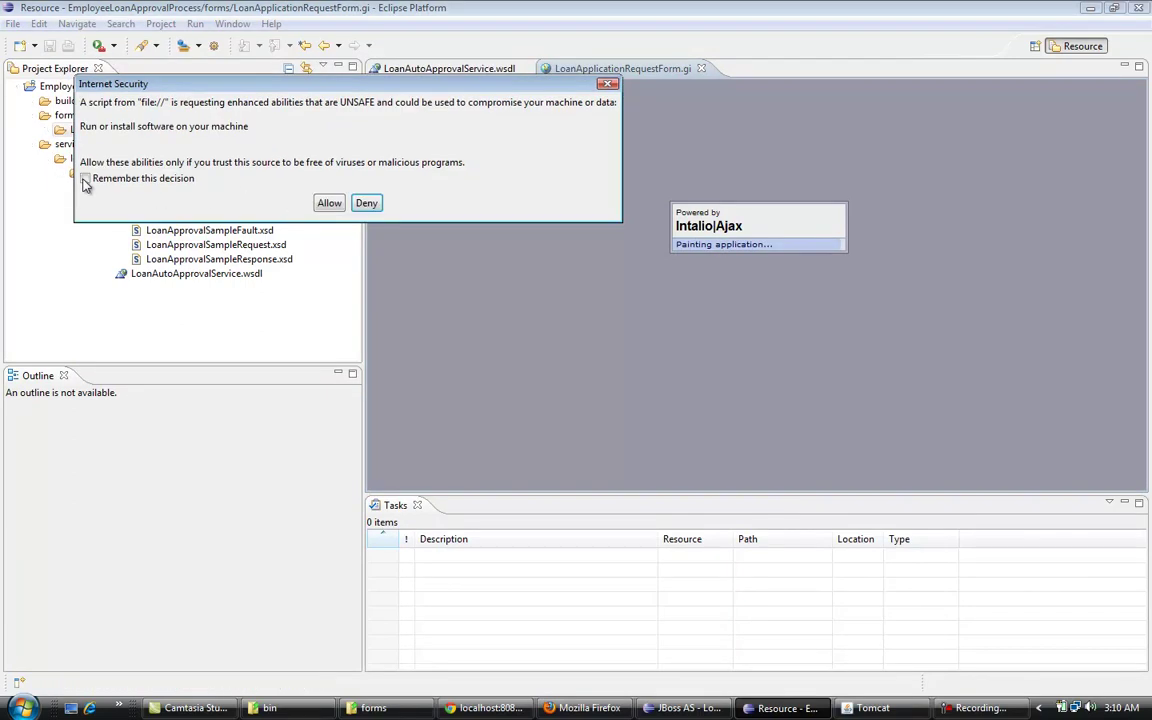
click(326, 204)
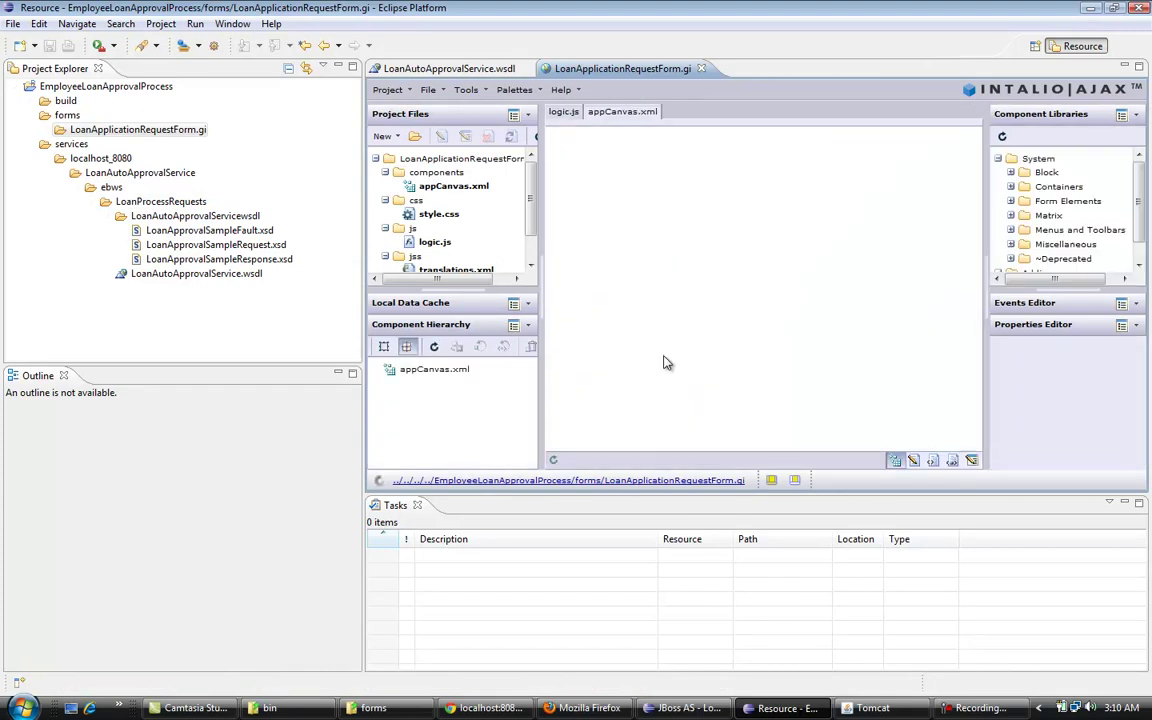
- Review the PersonalProfile and LoanDetails fields on the canvas and save LoanApplicationRequestForm.gi
mouse_move(976, 240)
mouse_down()
mouse_move(978, 290)
mouse_move(978, 263)
mouse_up()
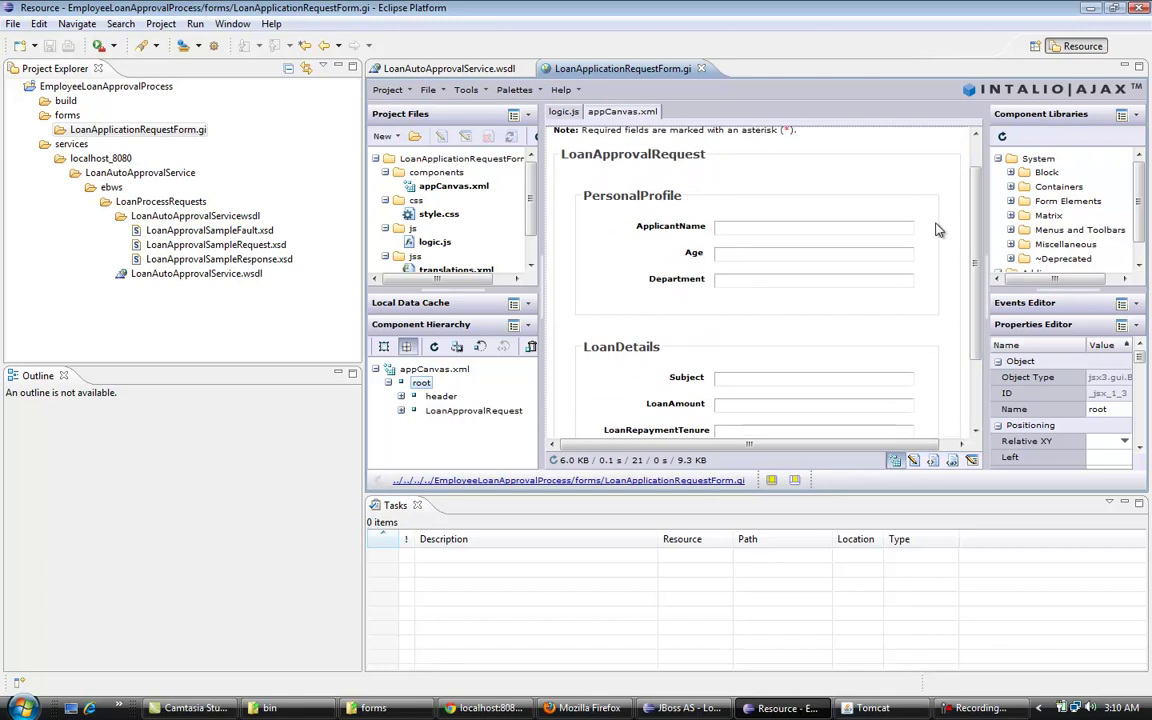
drag(974, 219, 983, 257)
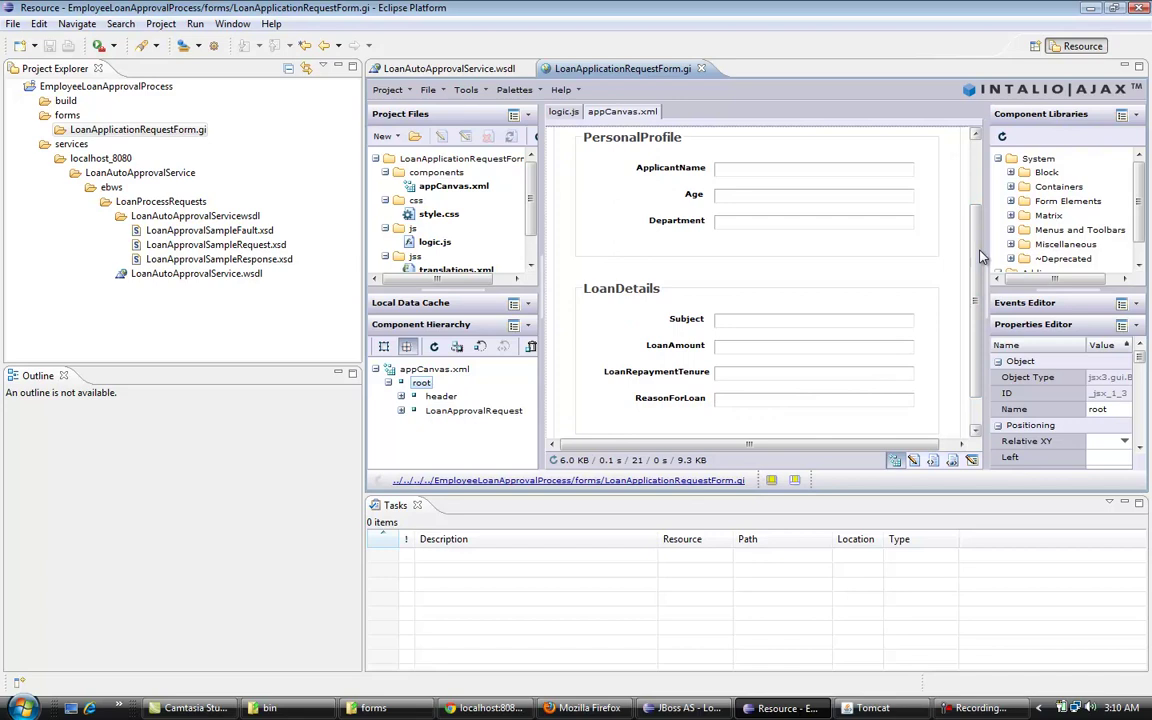
drag(981, 257, 979, 198)
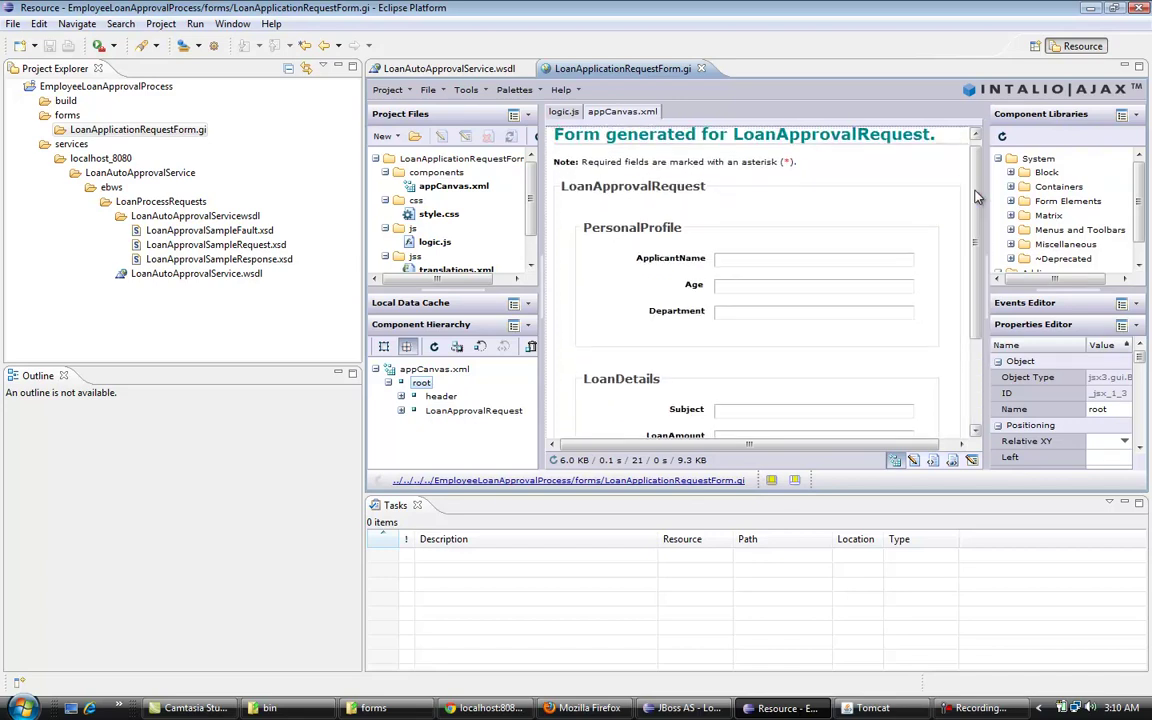
drag(977, 180, 980, 257)
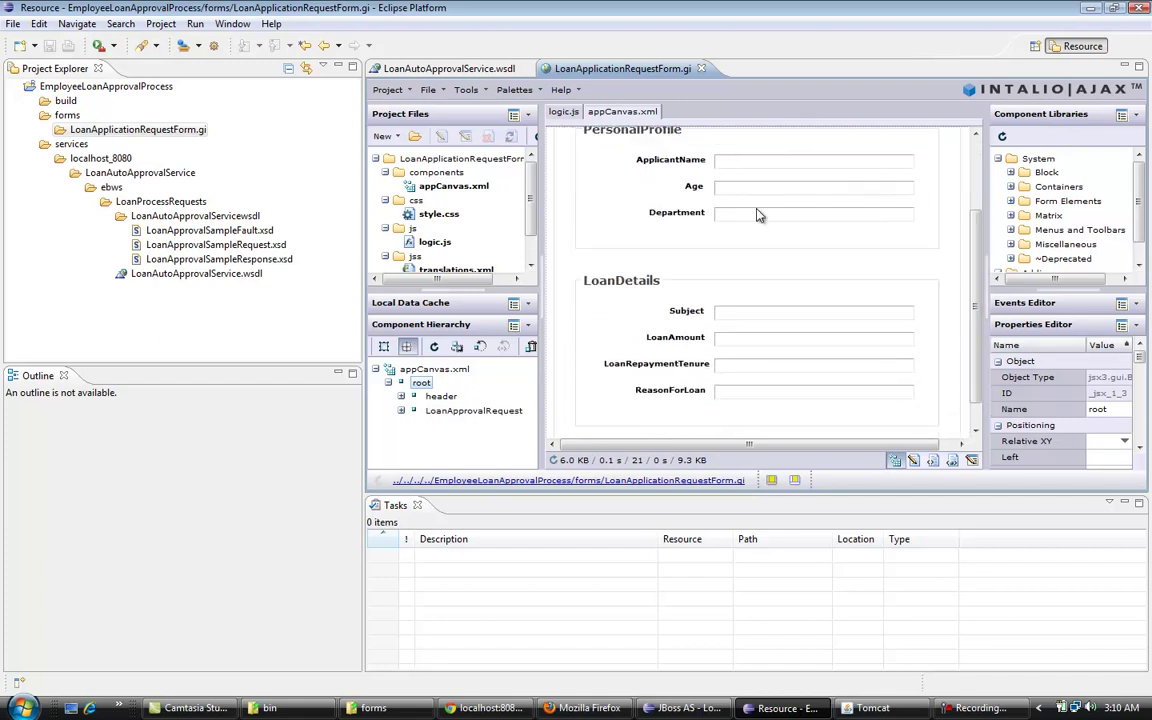
drag(980, 258, 980, 288)
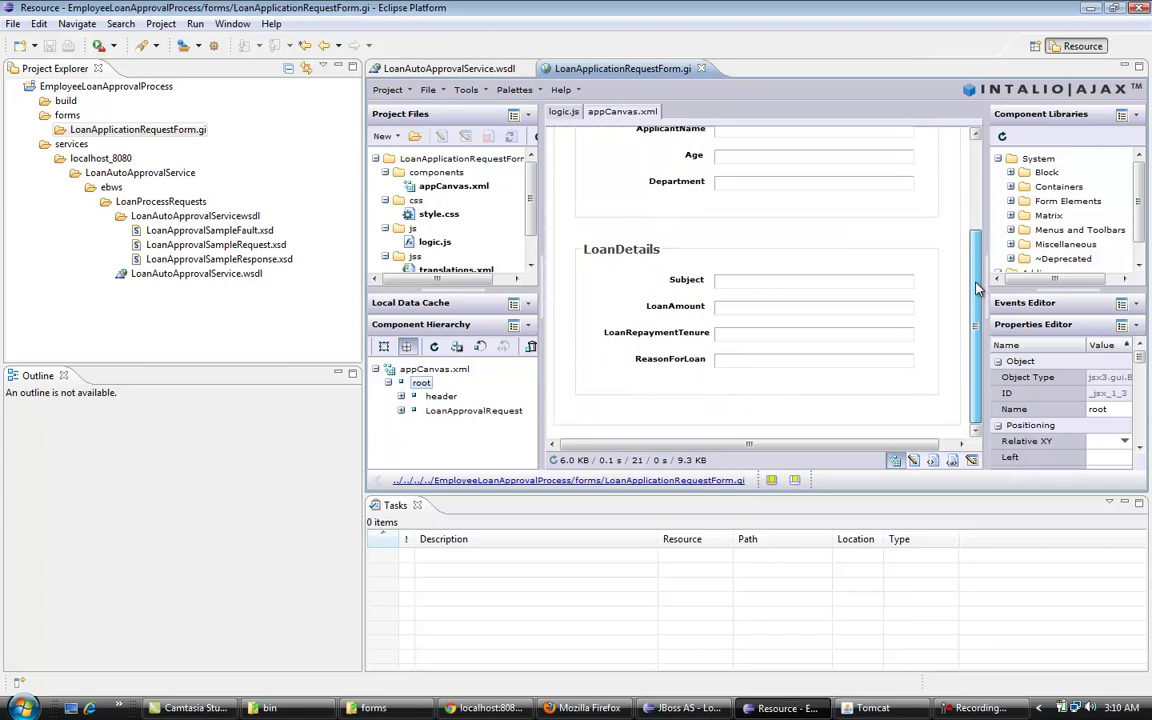
drag(980, 288, 980, 252)
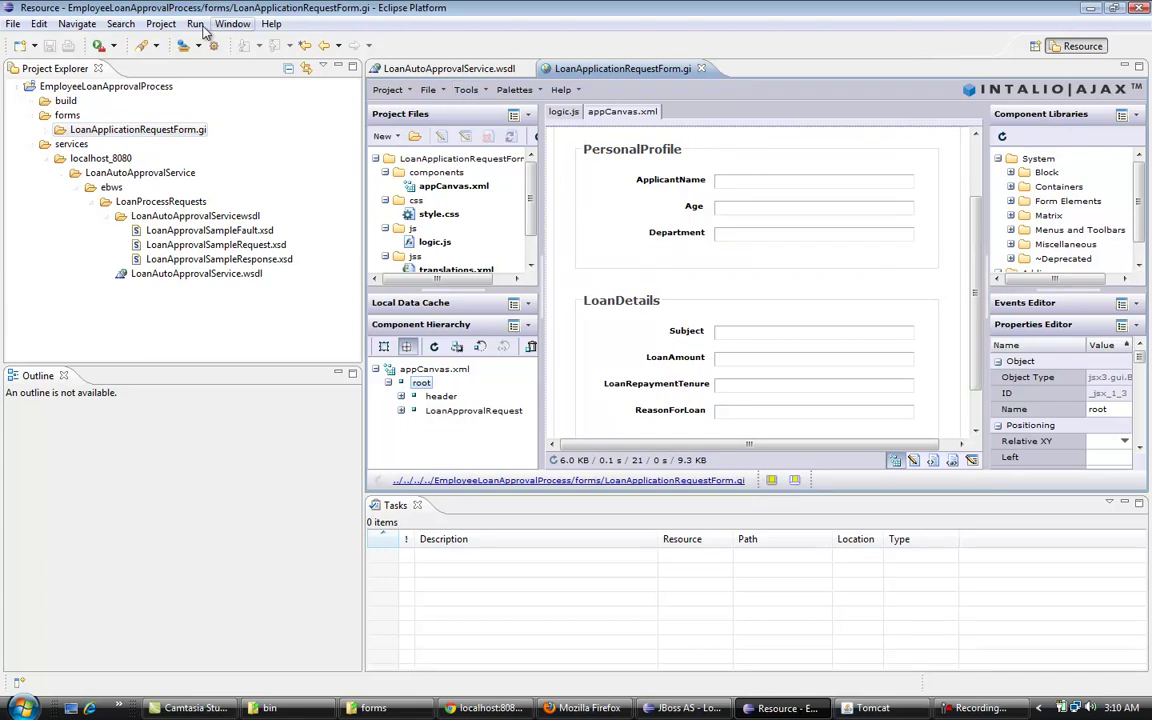
click(430, 89)
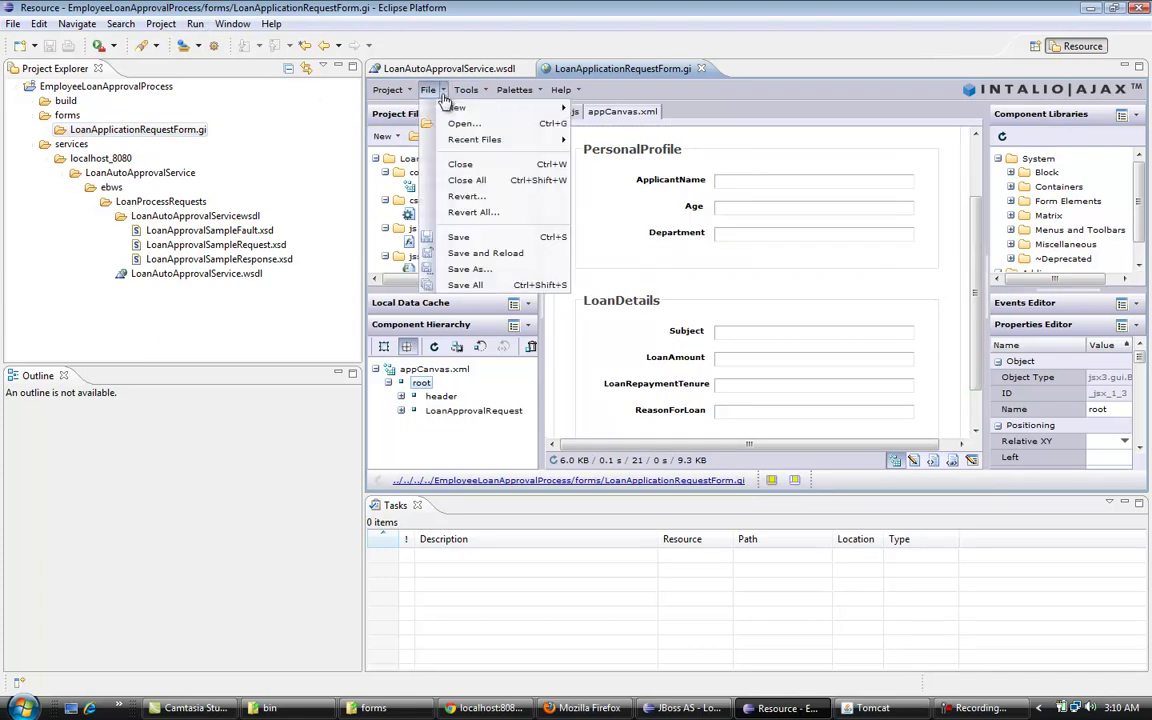
click(461, 238)
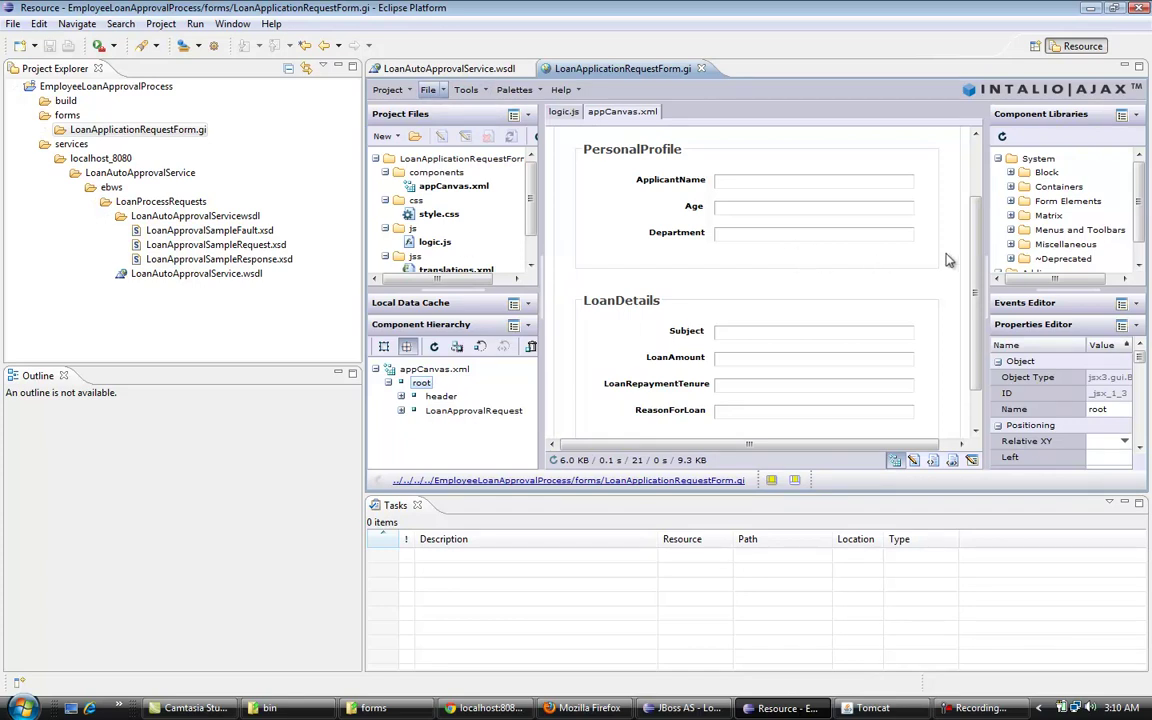
- Collapse the LoanApplicationRequestForm.gi entry and the expanded services folders in Project Explorer
drag(970, 245, 978, 187)
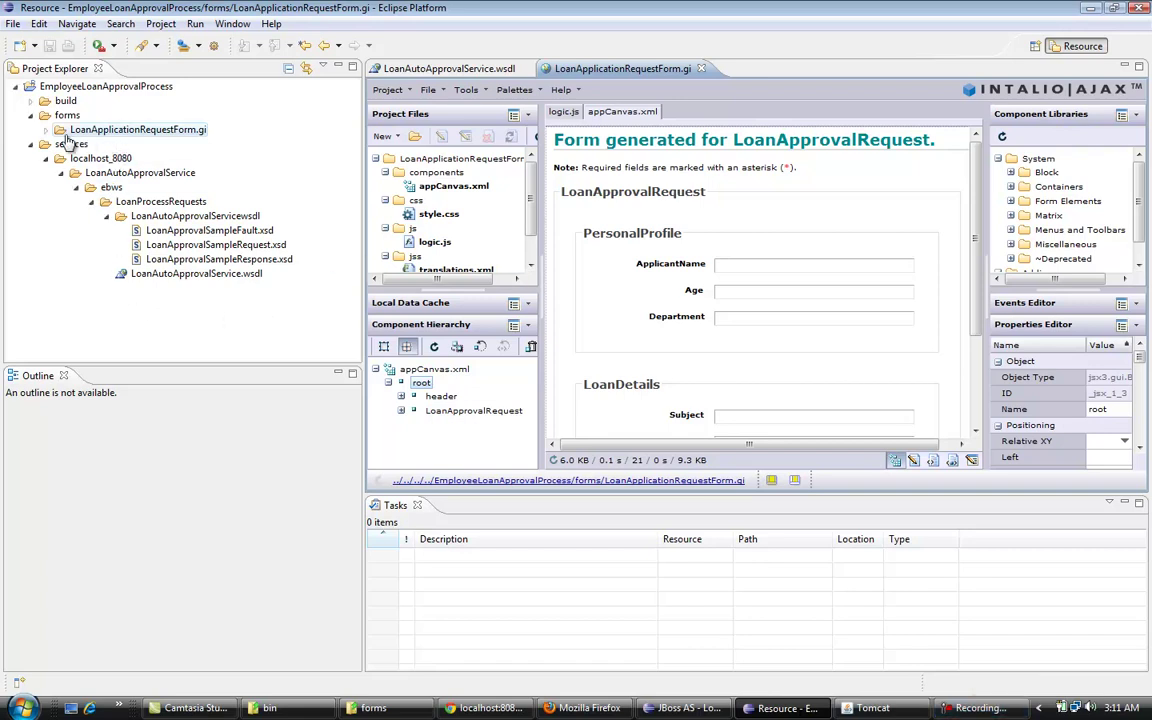
click(45, 130)
click(45, 130)
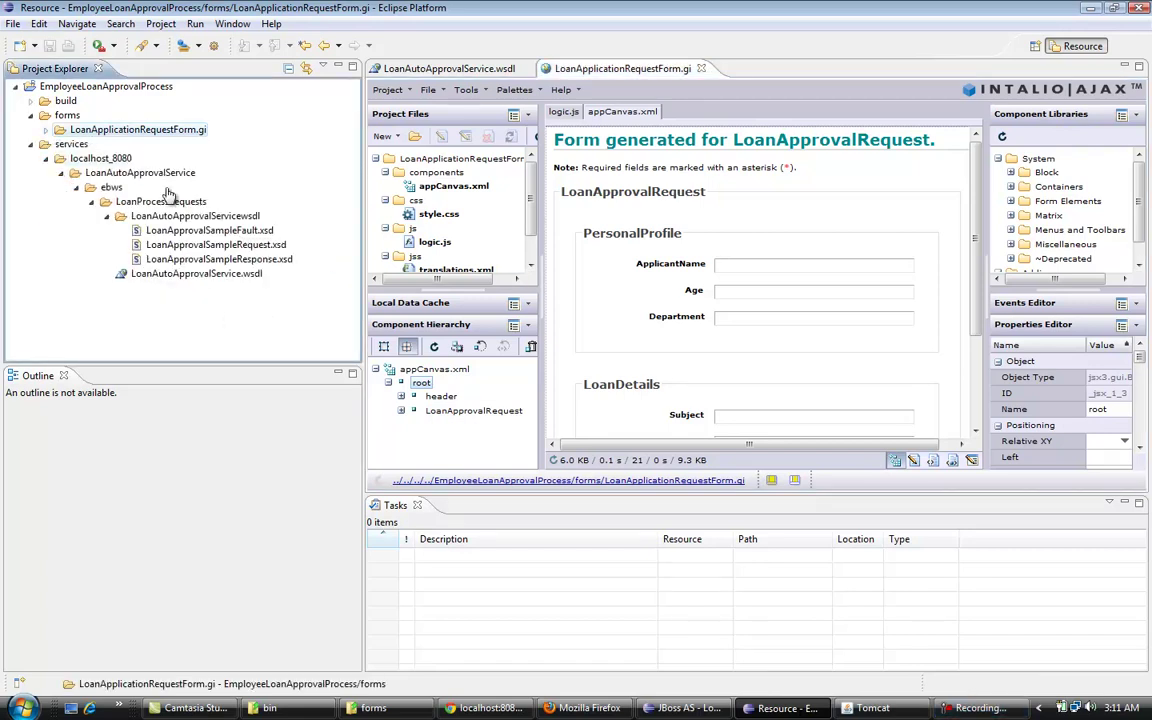
mouse_move(981, 683)
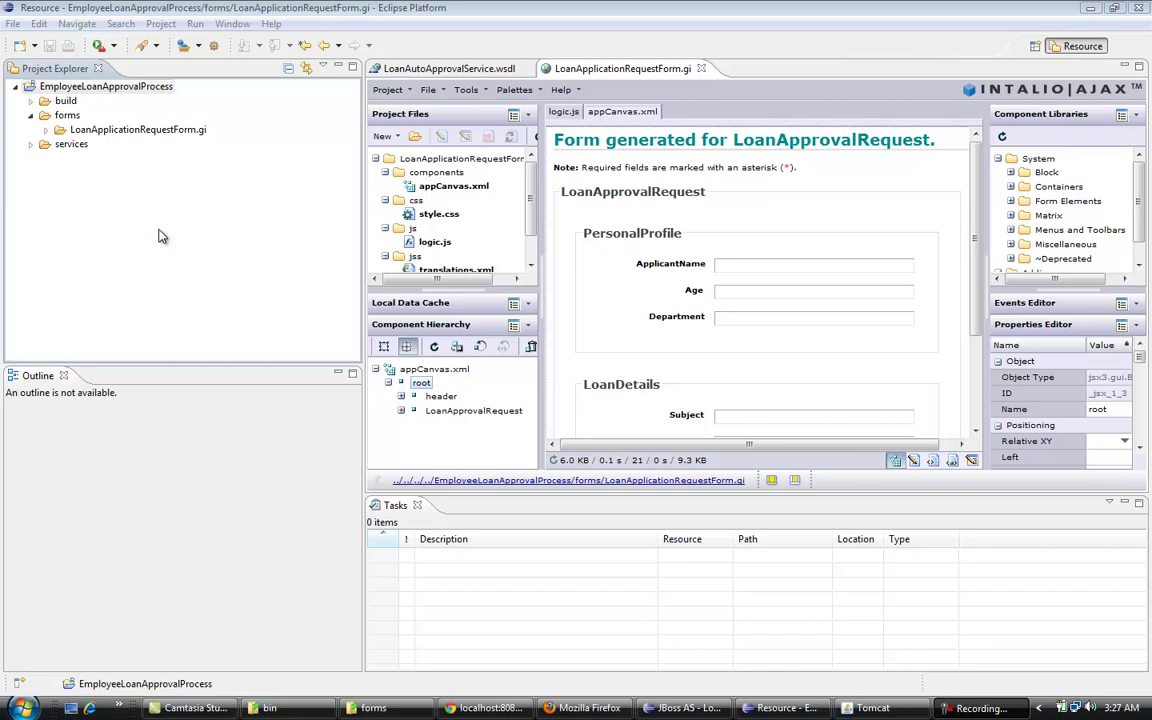
- From the EmployeeLoanApprovalProcess project, start the Business Process Diagram wizard
right_click(92, 87)
mouse_move(124, 101)
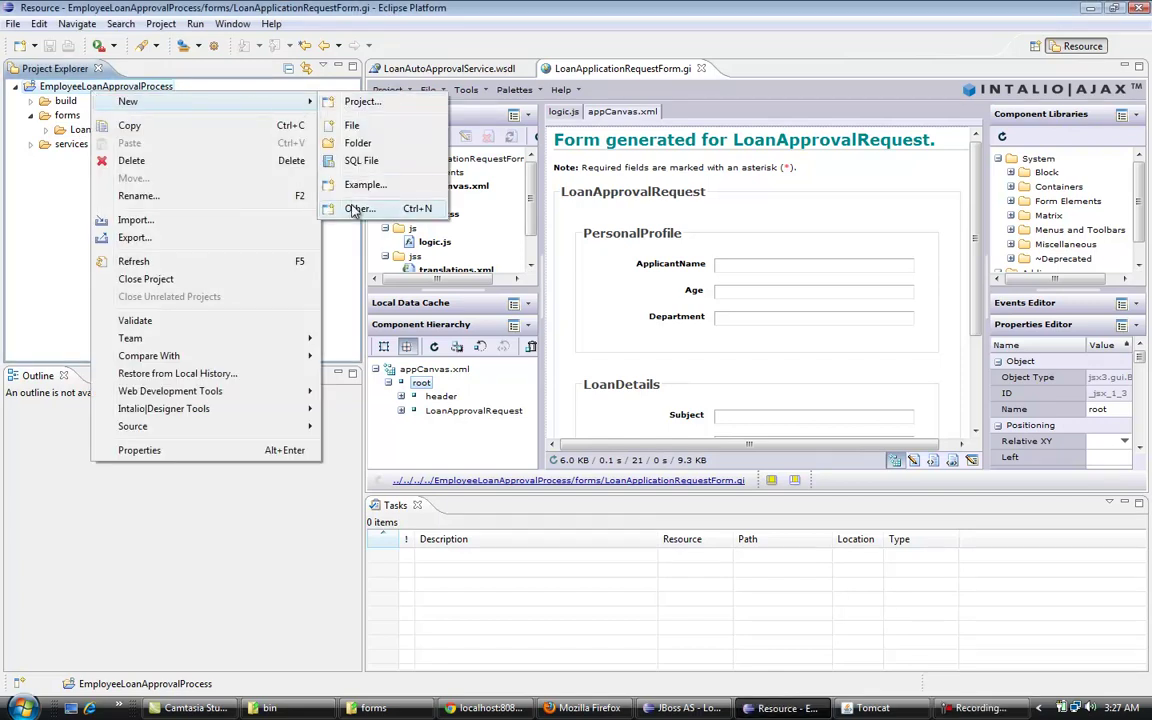
click(353, 210)
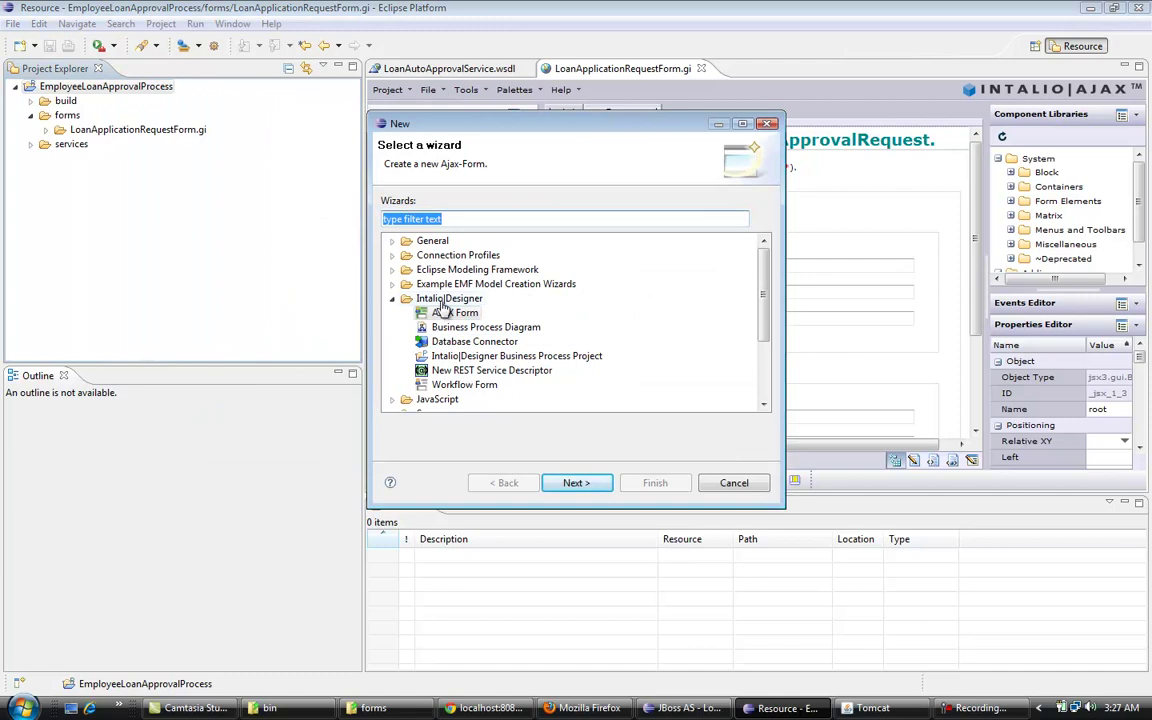
click(458, 330)
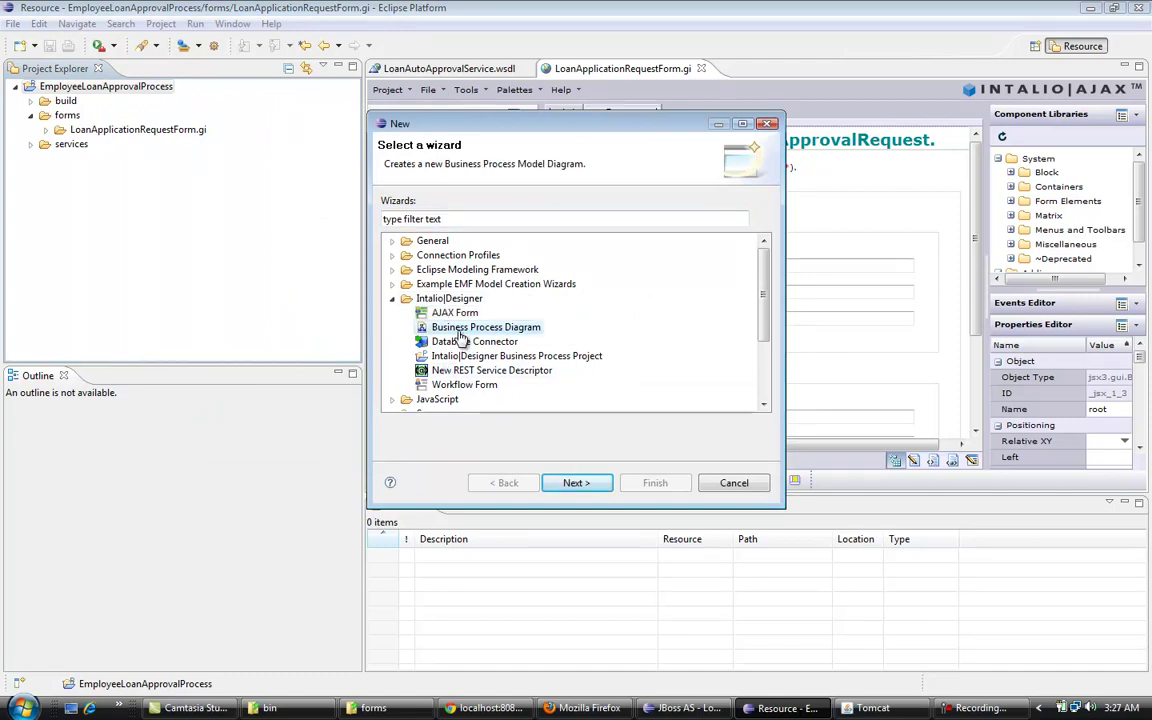
click(568, 483)
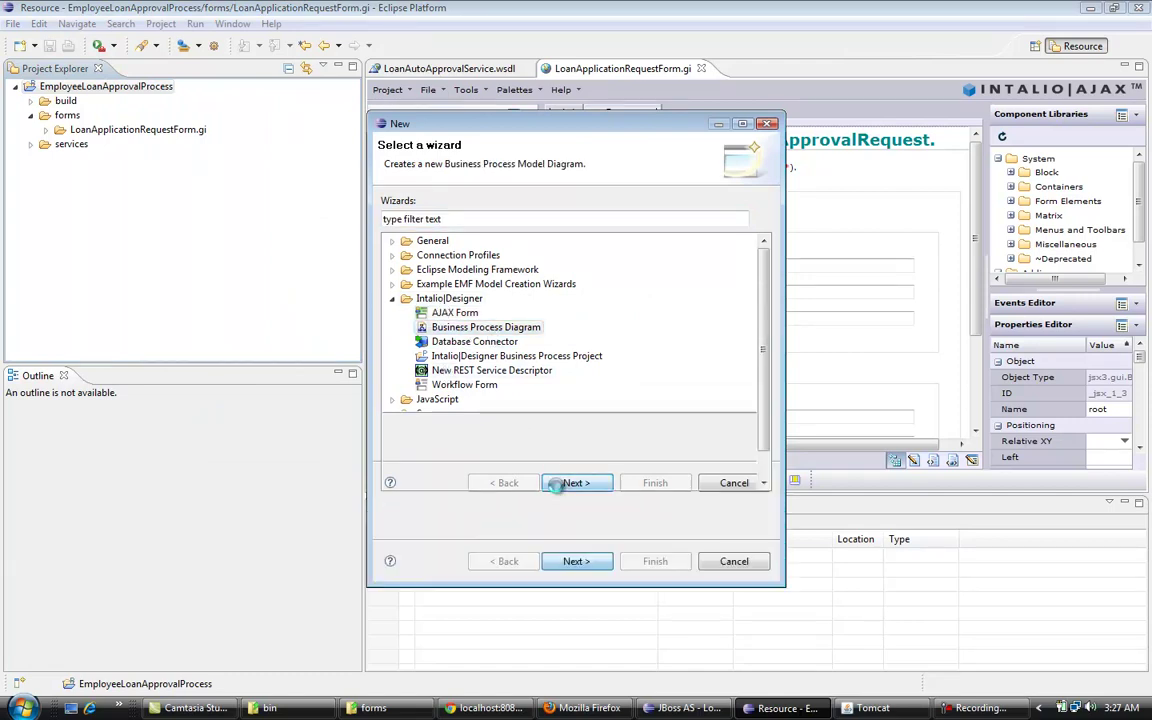
- Name the diagram LoanApprovalProcess and finish creating it
drag(489, 458, 433, 458)
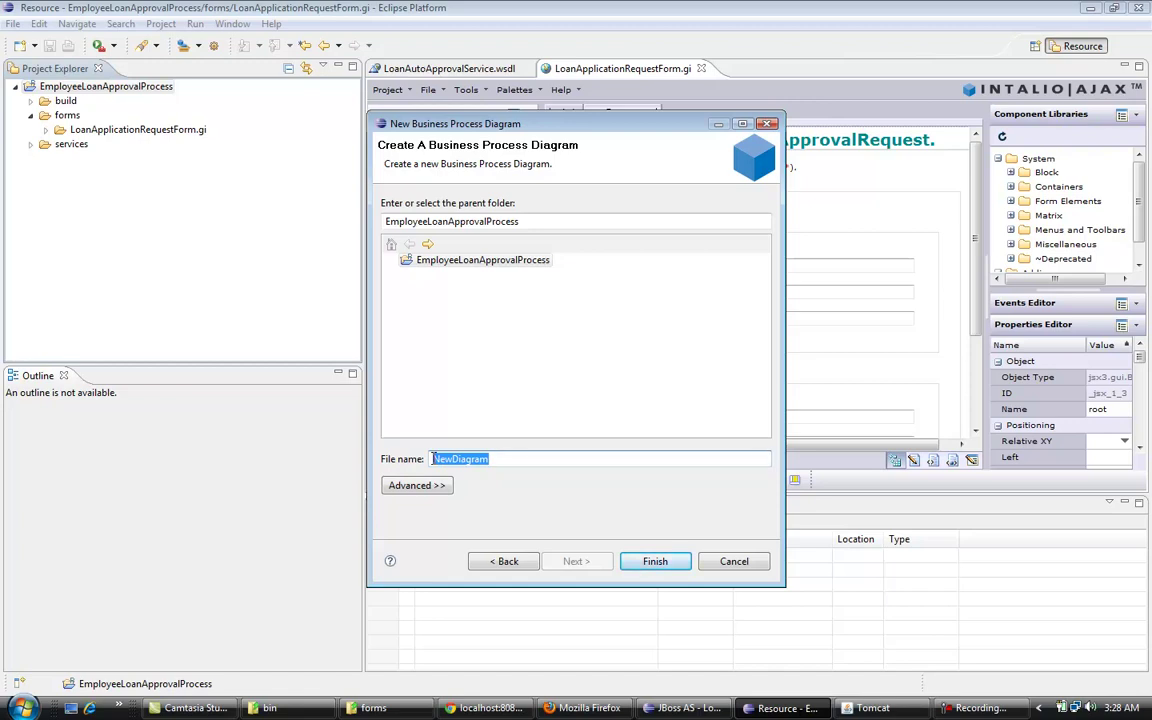
text(Loan)
text(Process)
key(Left)
key(Left)
key(Left)
key(Left)
key(Left)
key(Left)
key(Left)
text(Approval)
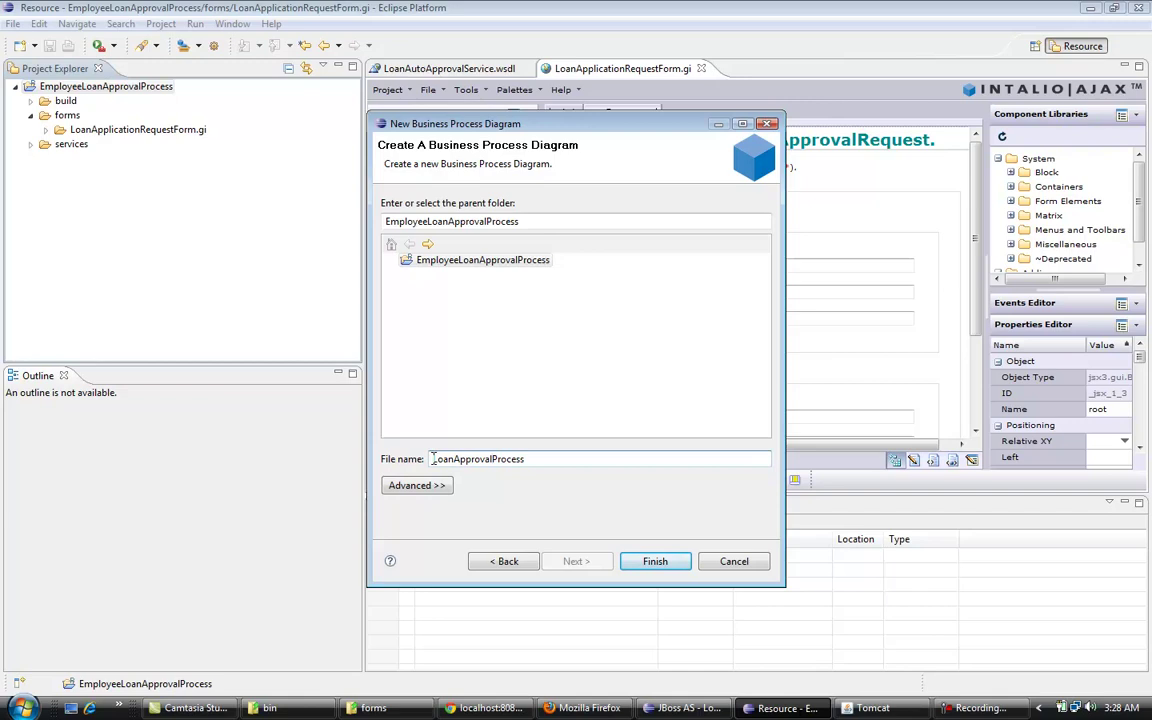
click(673, 566)
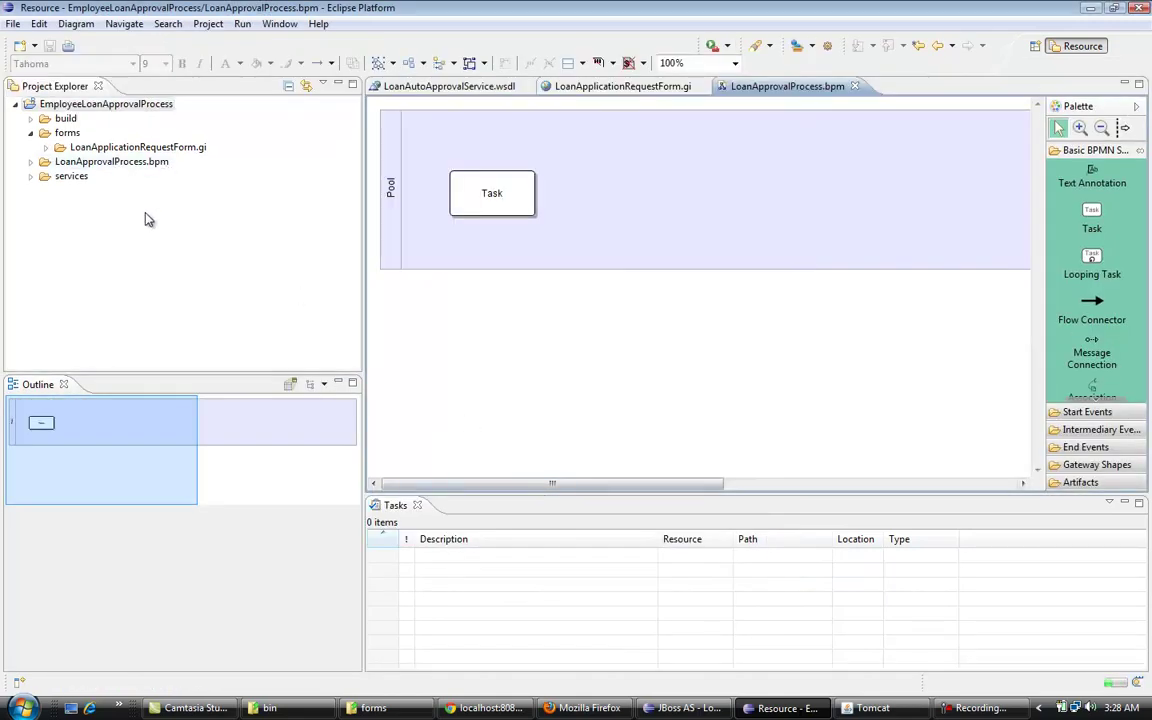
- Select the pool, edit its vertical label, and type LoanRequestPool
mouse_move(481, 209)
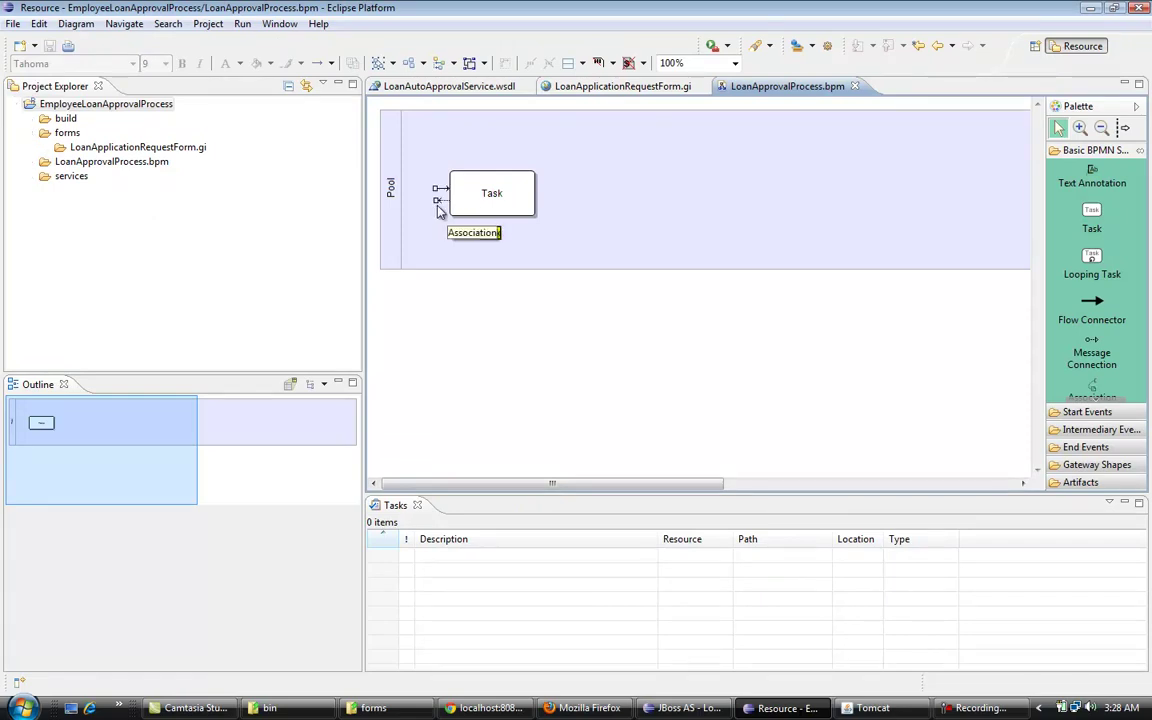
click(391, 192)
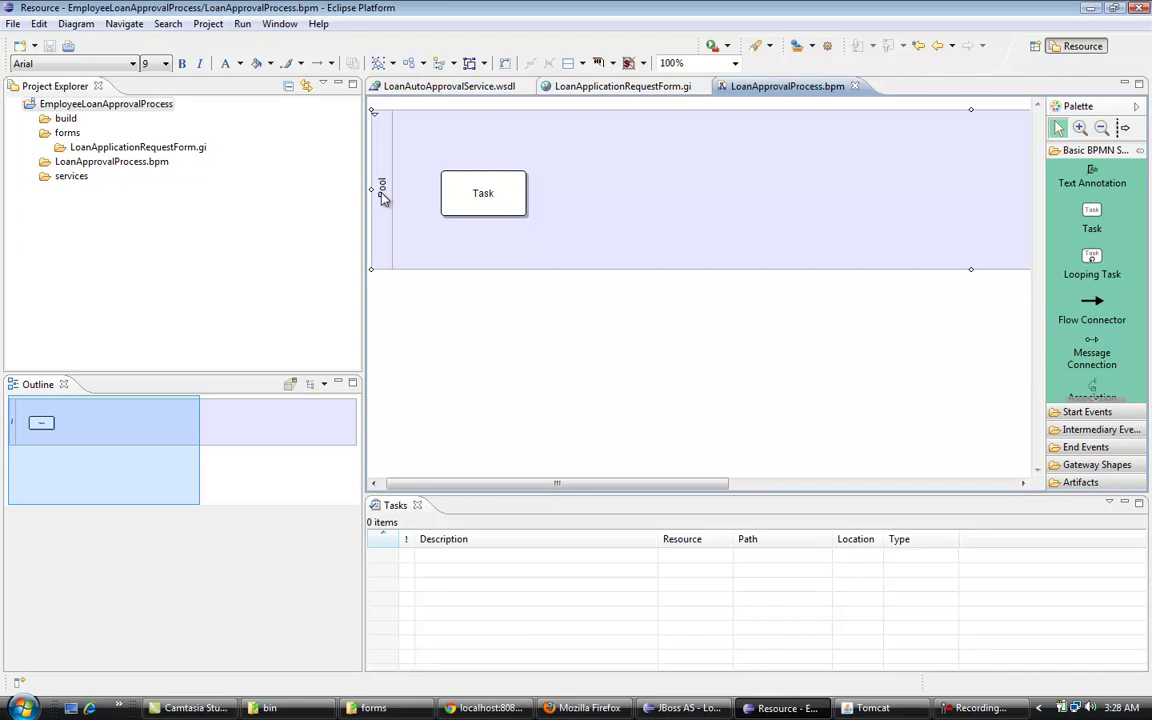
click(381, 190)
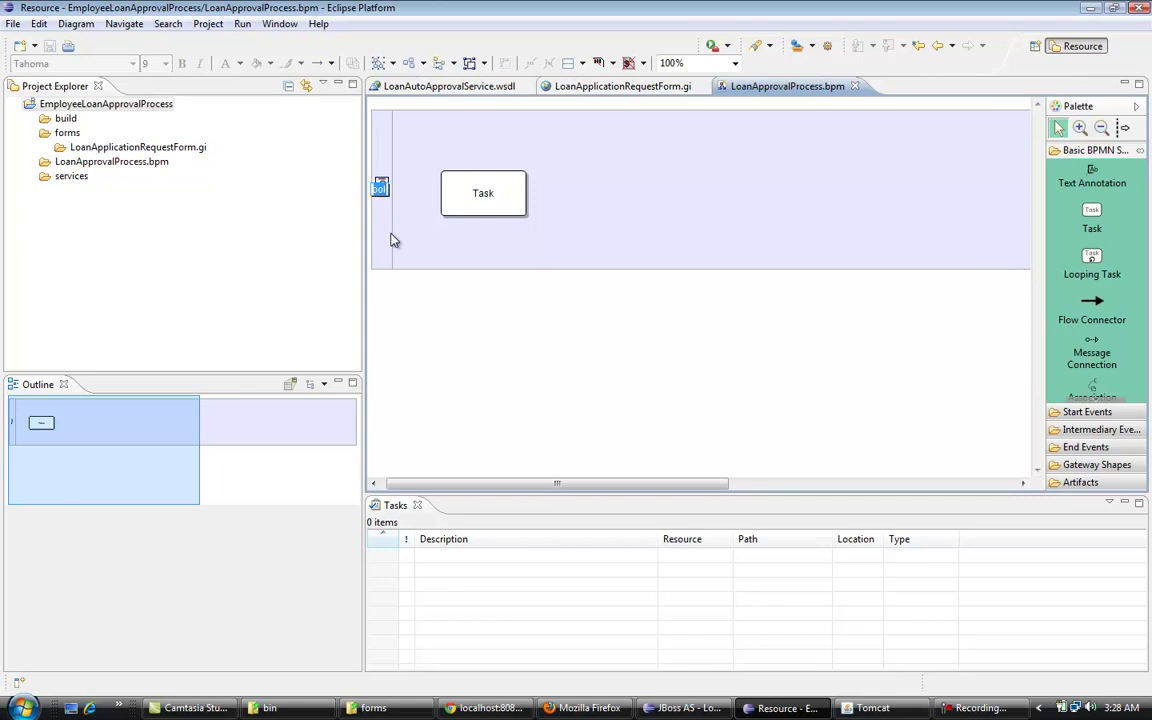
text(LoanReque)
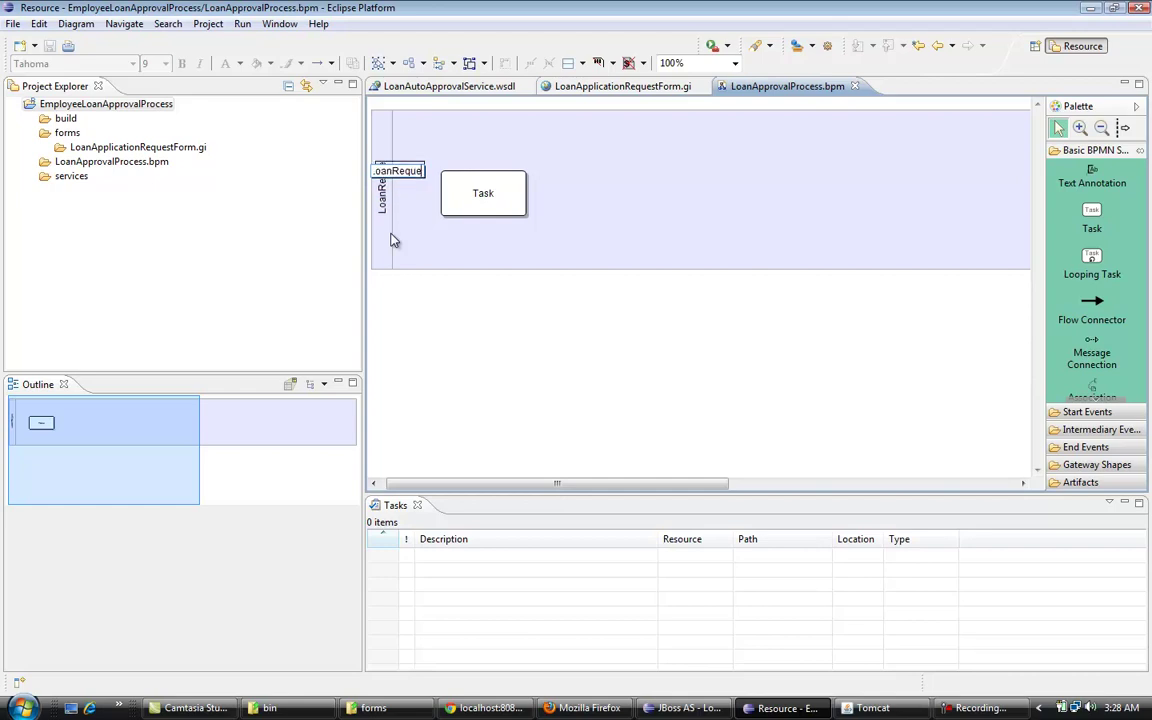
text(stPool)
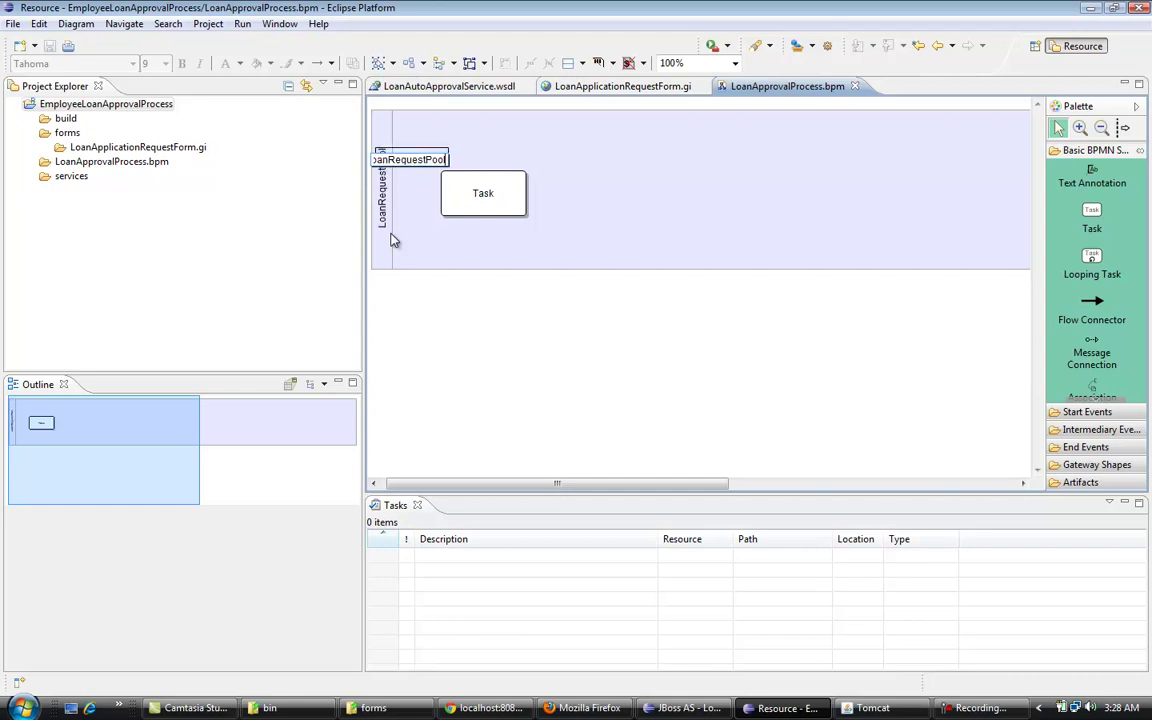
- Commit the LoanRequestPool name, delete the placeholder Task, and drop LoanApplicationRequestForm into the pool
key(Return)
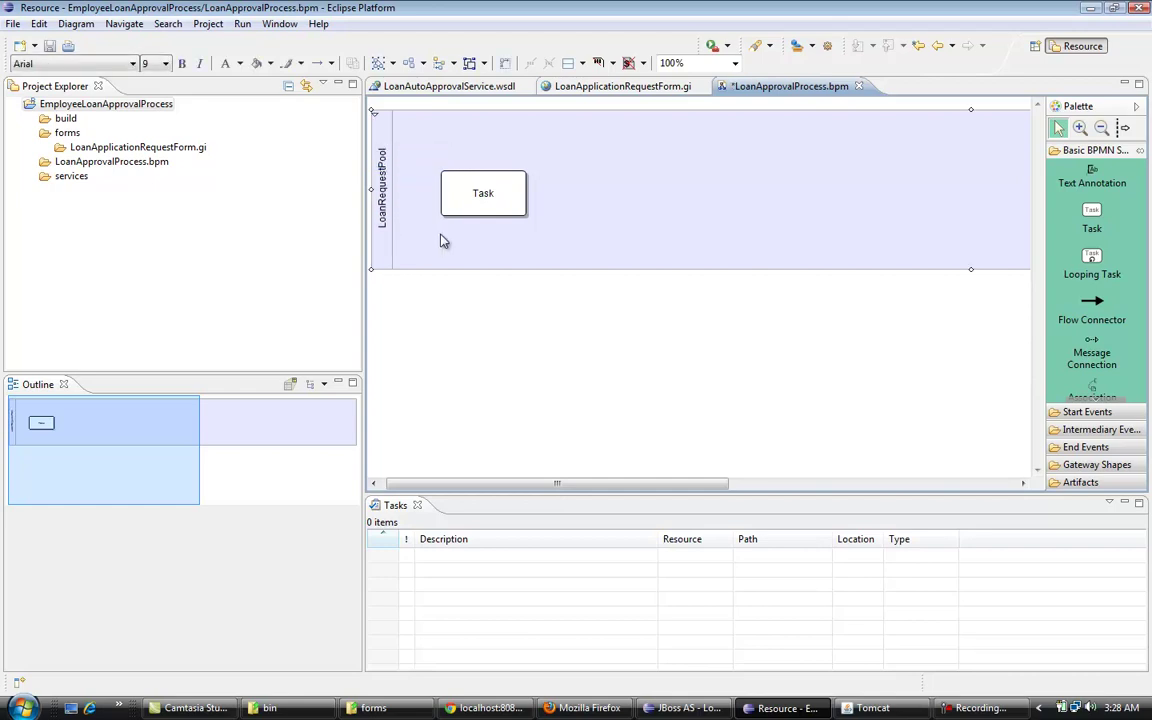
click(478, 202)
key(Delete)
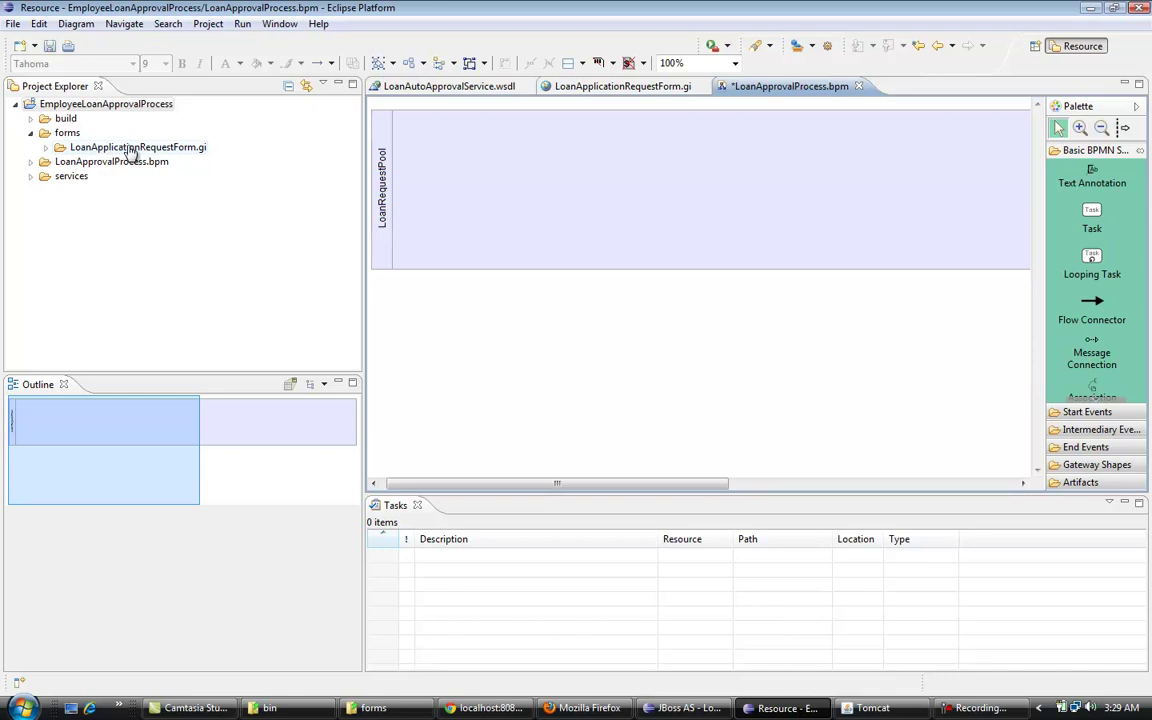
drag(163, 150, 536, 171)
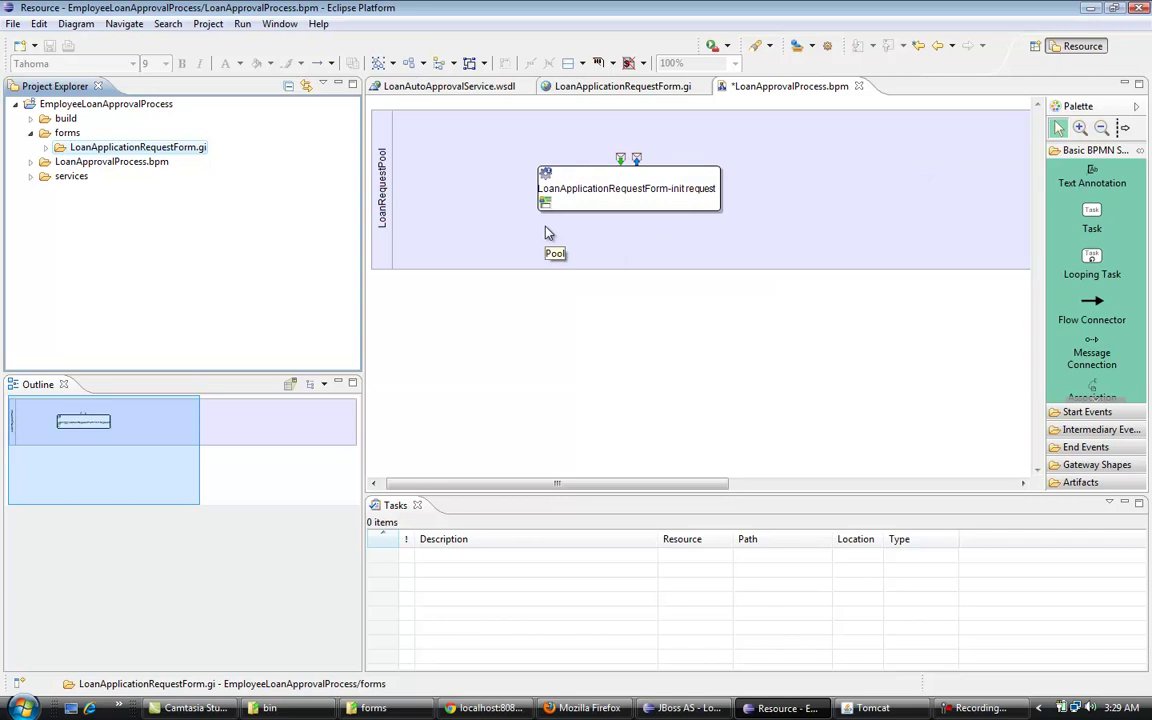
- Shift the form task left and connect it to a new task named LoanAutoApprovalService
drag(607, 190, 480, 180)
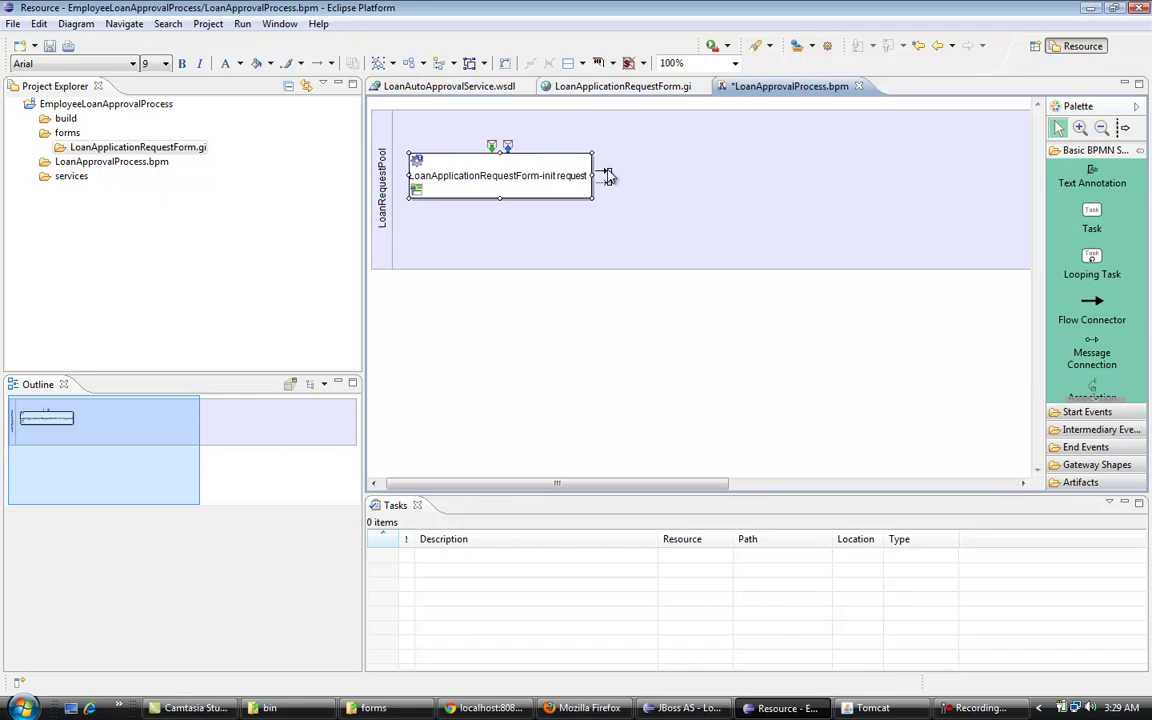
drag(608, 177, 667, 179)
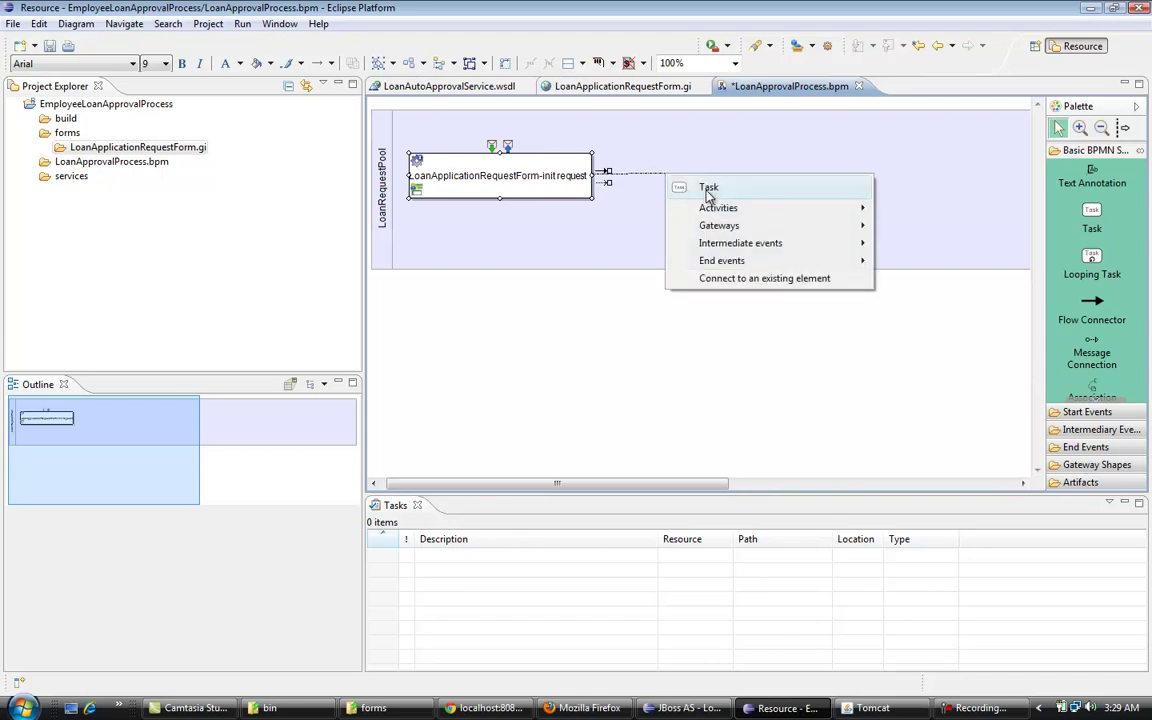
click(708, 189)
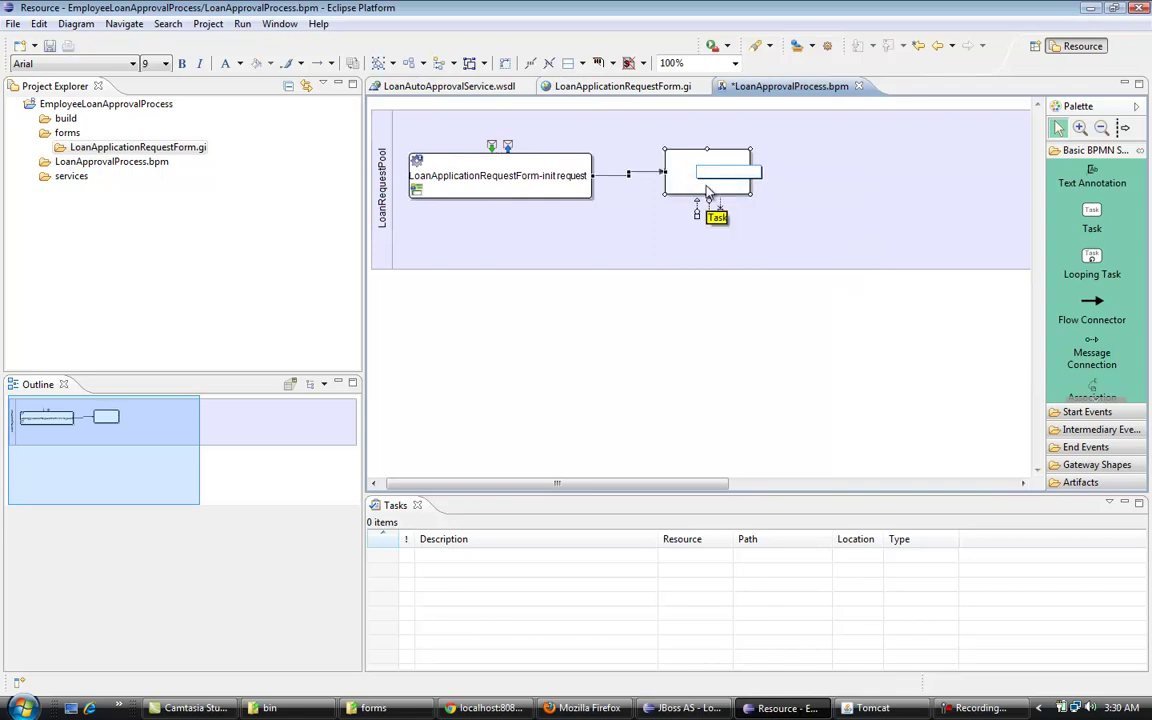
text(Lo)
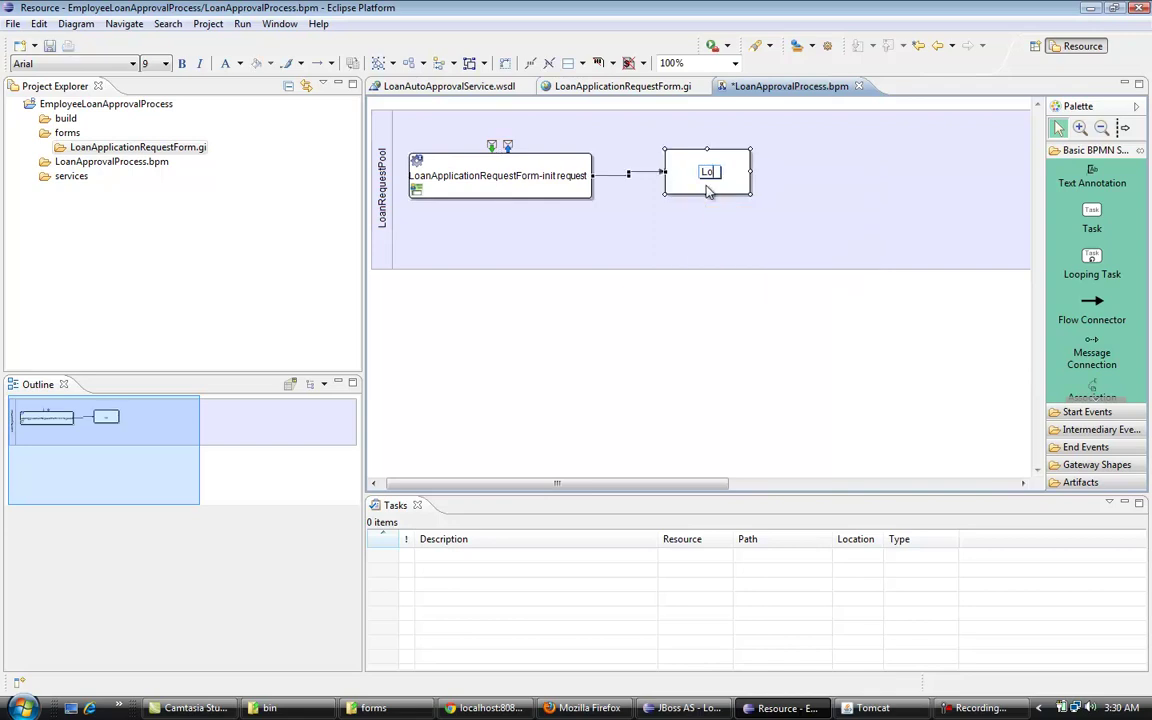
text(anAutoApprovalS)
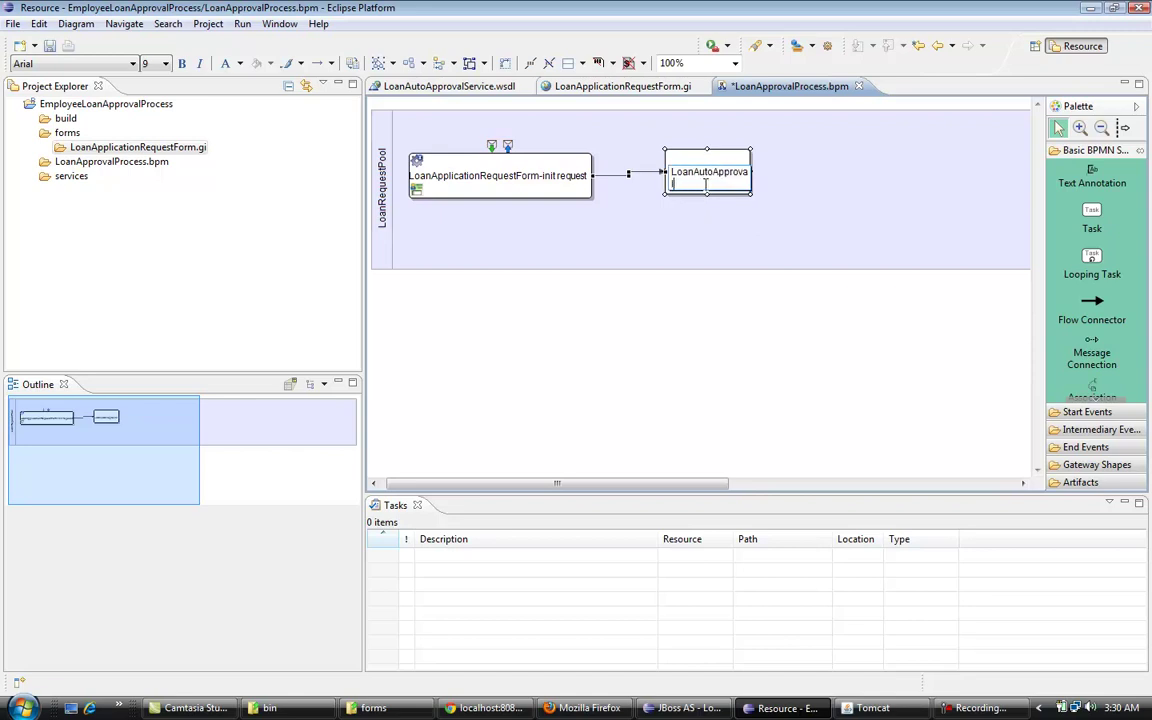
text(ervice)
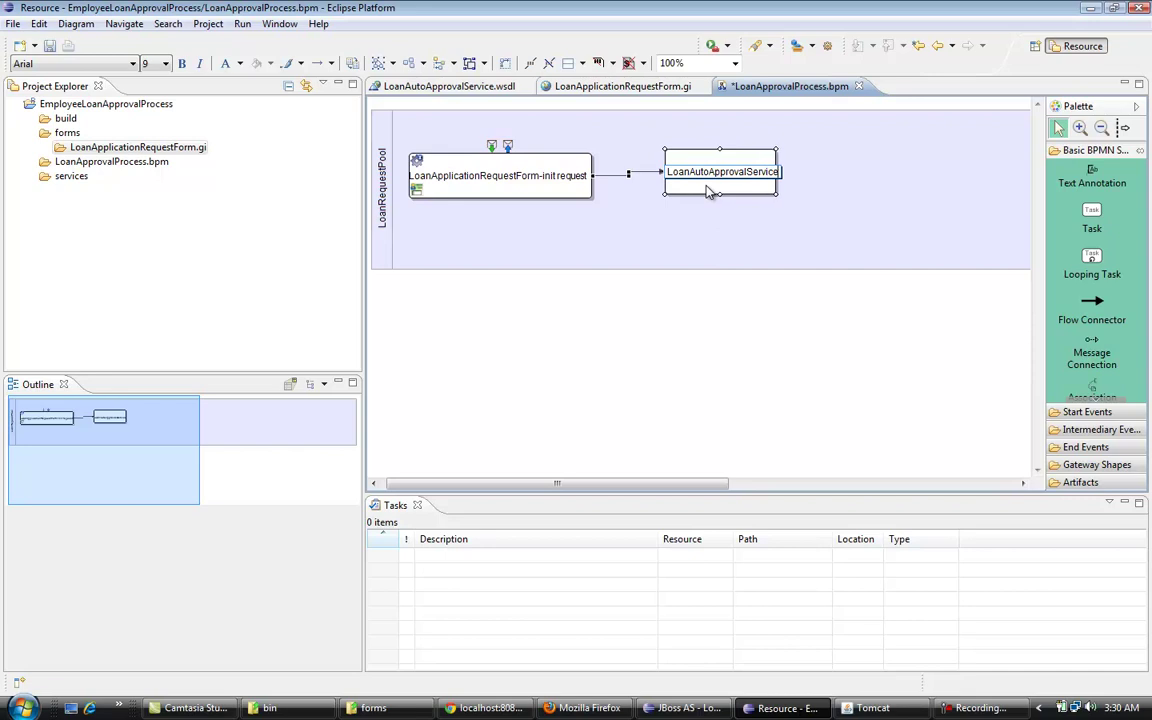
mouse_move(712, 195)
drag(712, 197, 722, 175)
- Define an implicit operation for the task that invokes an operation from a WSDL file
right_click(722, 175)
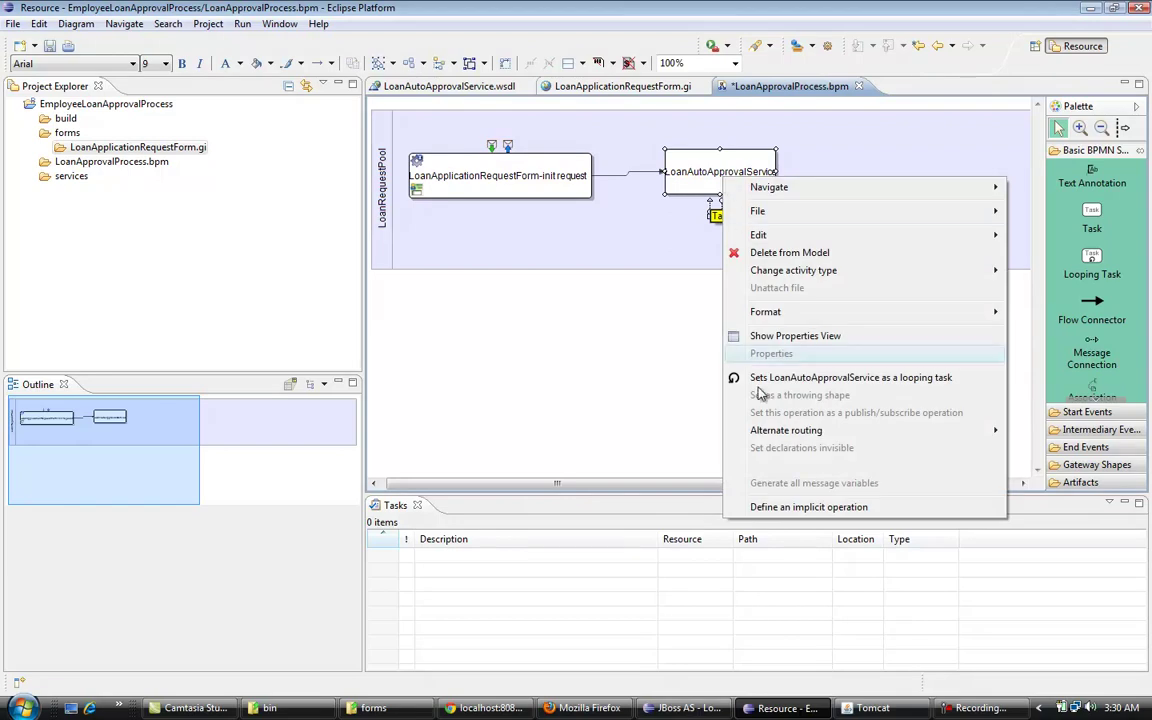
click(785, 508)
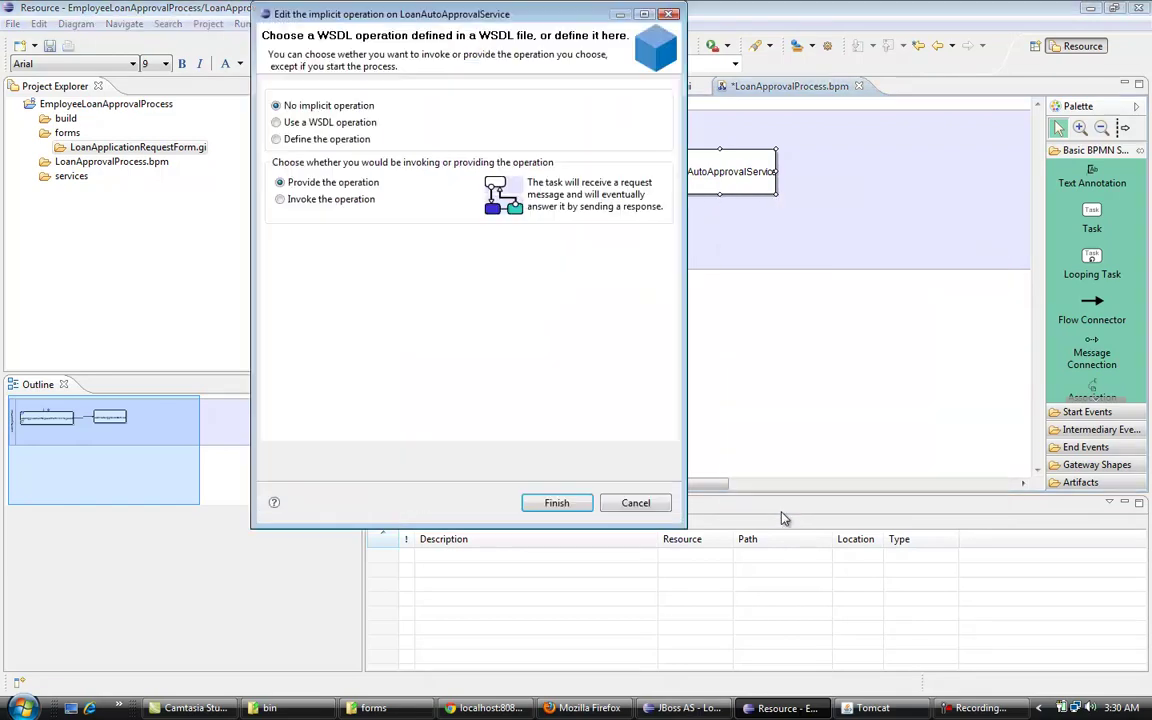
click(277, 123)
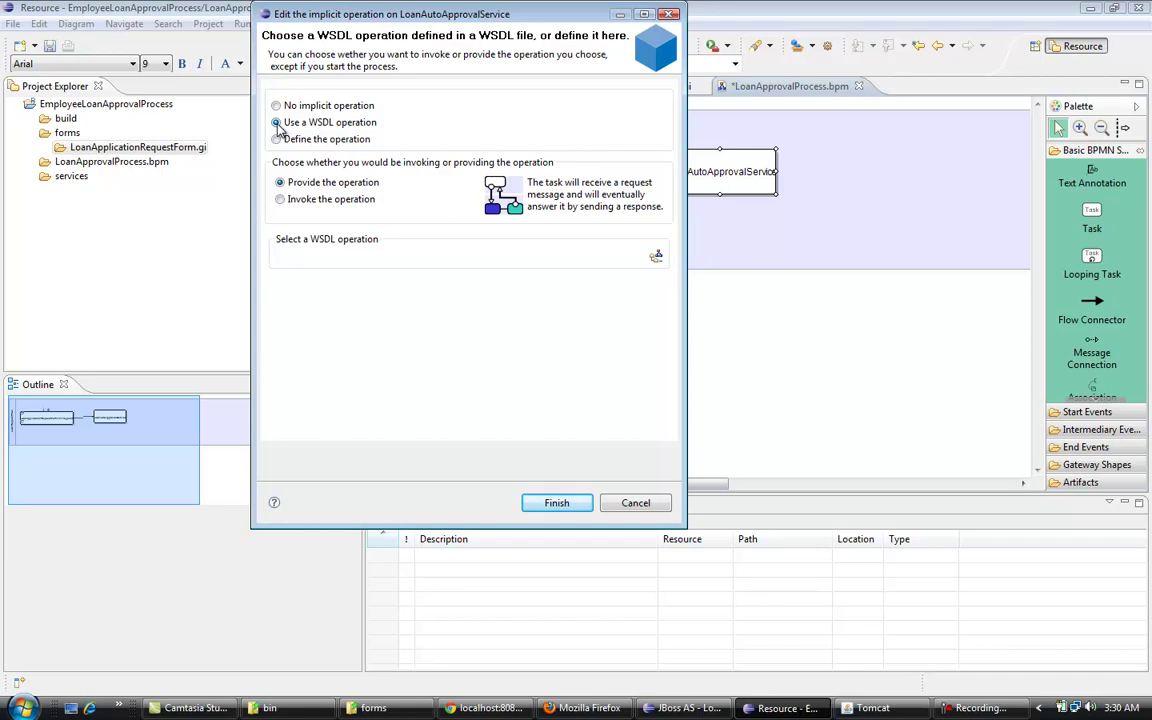
click(282, 200)
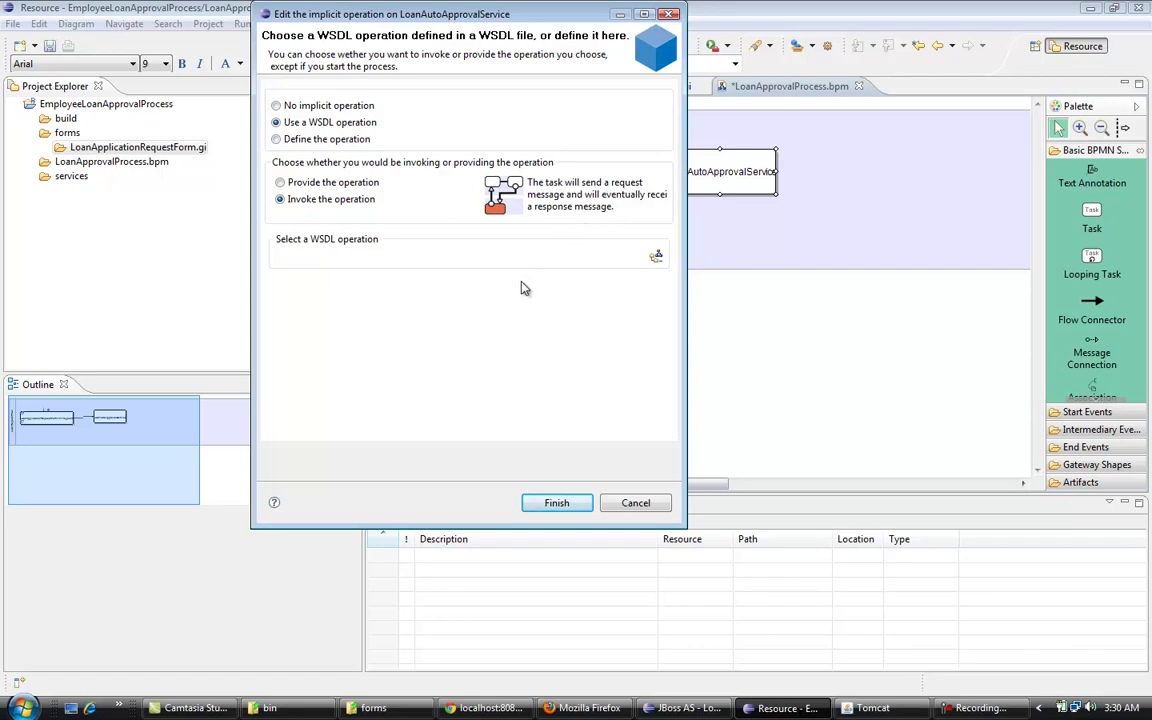
click(655, 258)
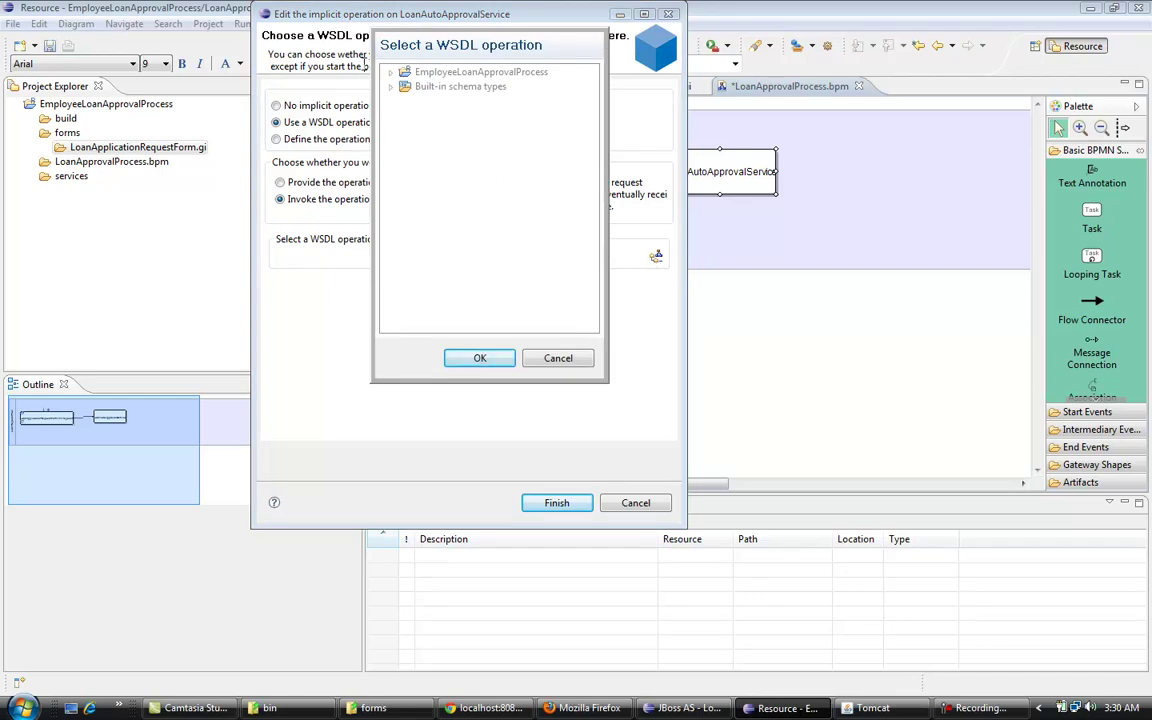
- Browse the project tree down to LoanAutoApprovalService.wsdl under LoanAutoApprovalServicewsdl
click(393, 74)
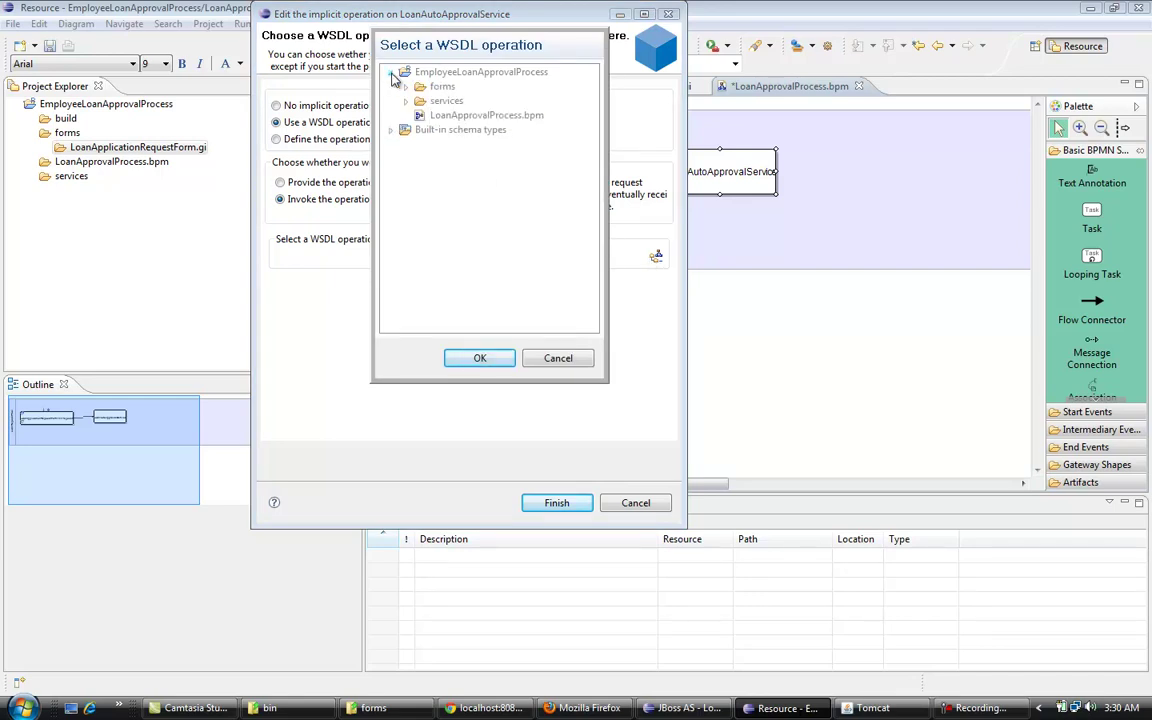
click(405, 101)
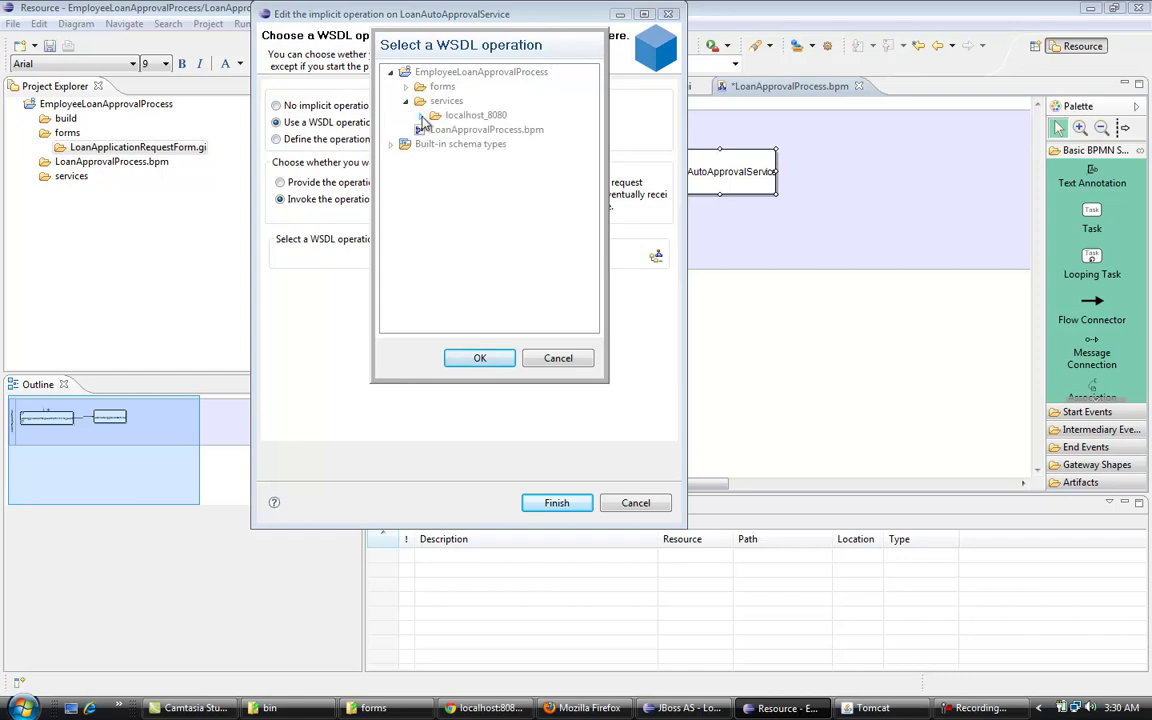
click(421, 115)
click(436, 130)
click(451, 144)
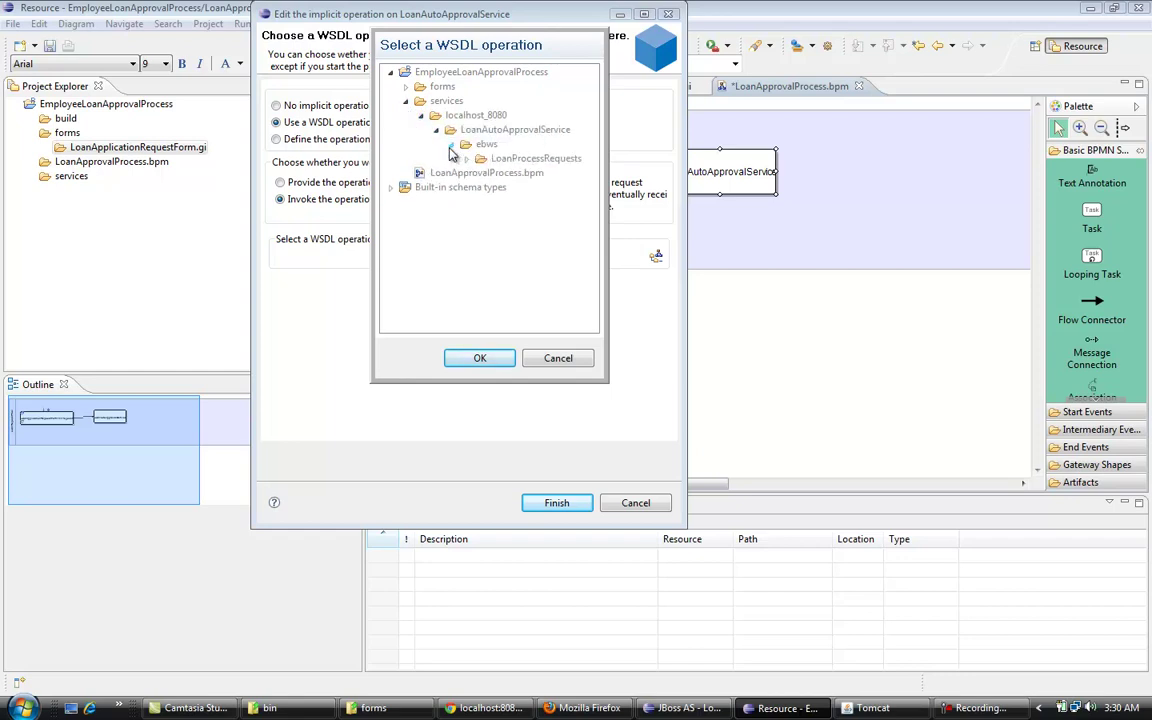
click(466, 159)
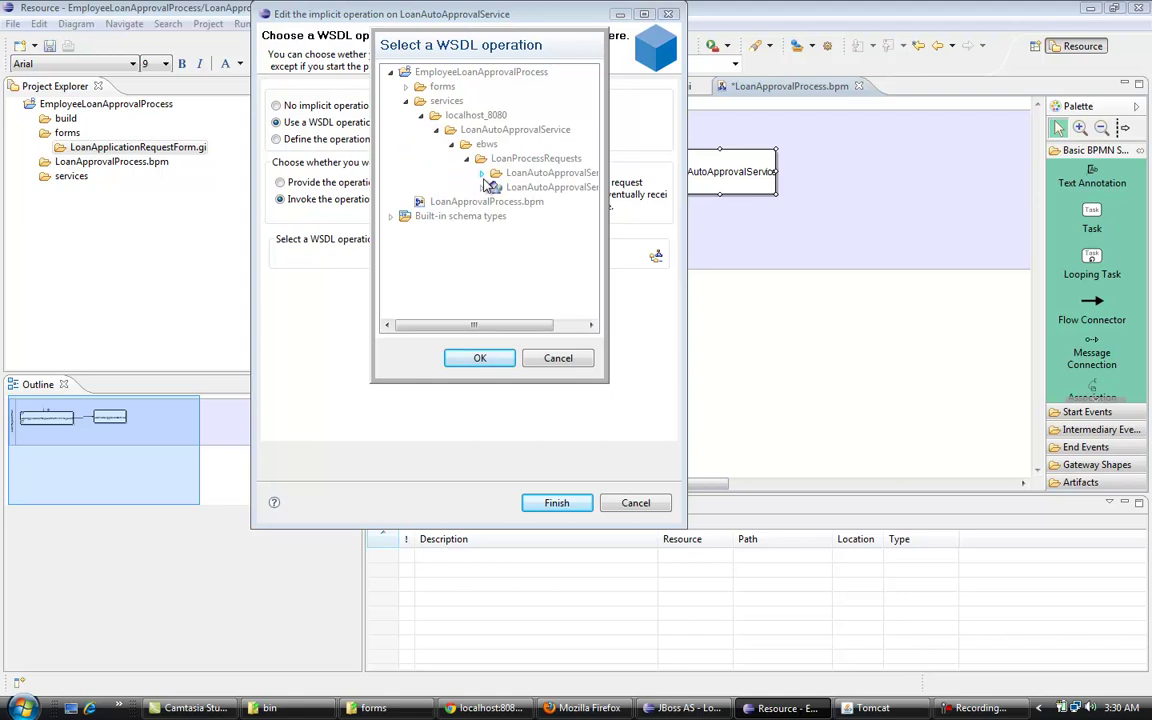
click(482, 175)
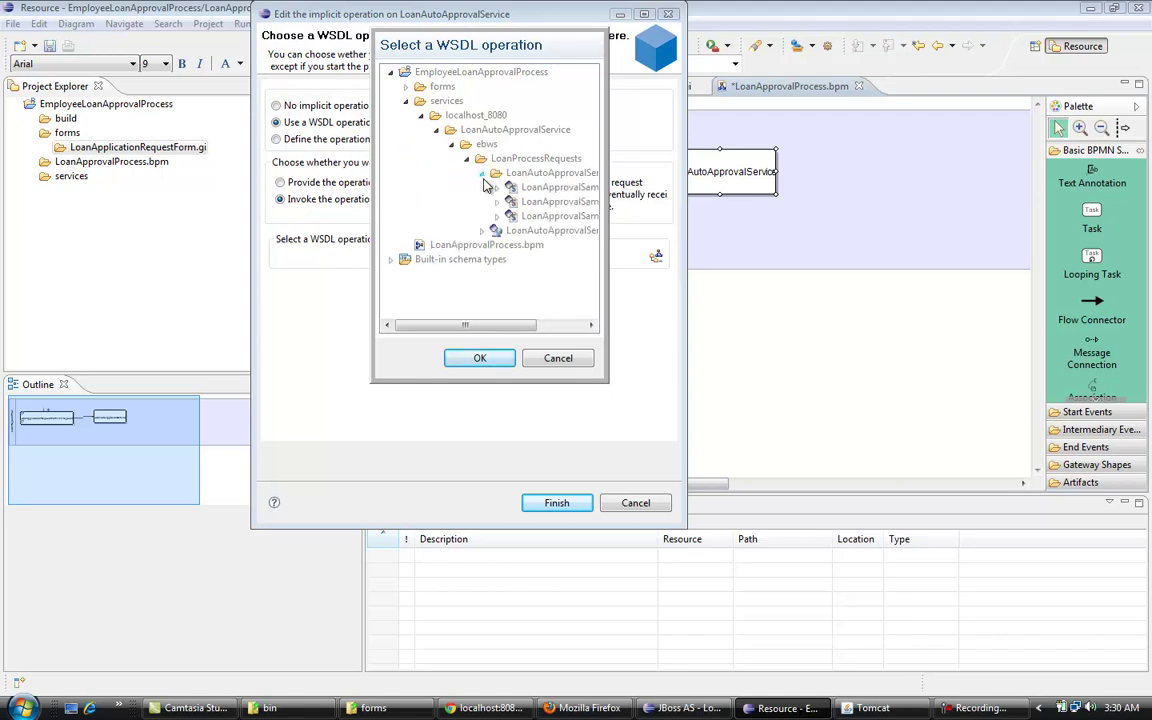
click(483, 231)
click(496, 325)
drag(490, 335, 508, 337)
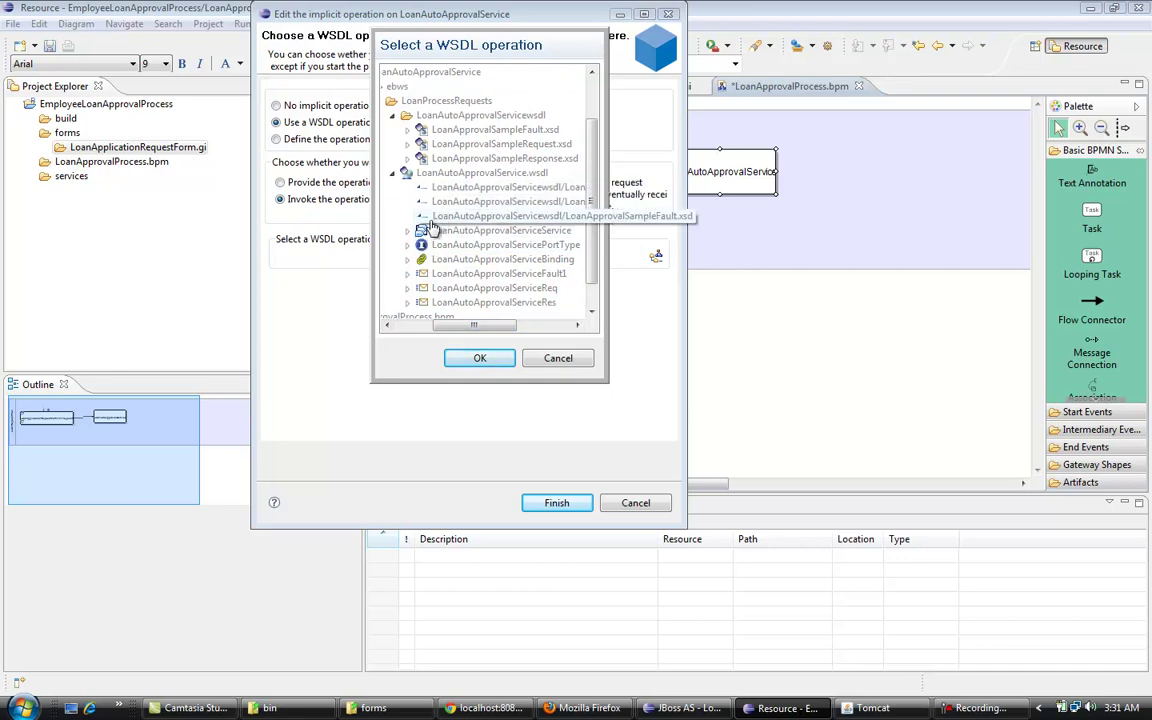
- Pick LoanAutoApprovalServiceOp from LoanAutoApprovalServicePortType and confirm the operation
click(410, 232)
click(423, 245)
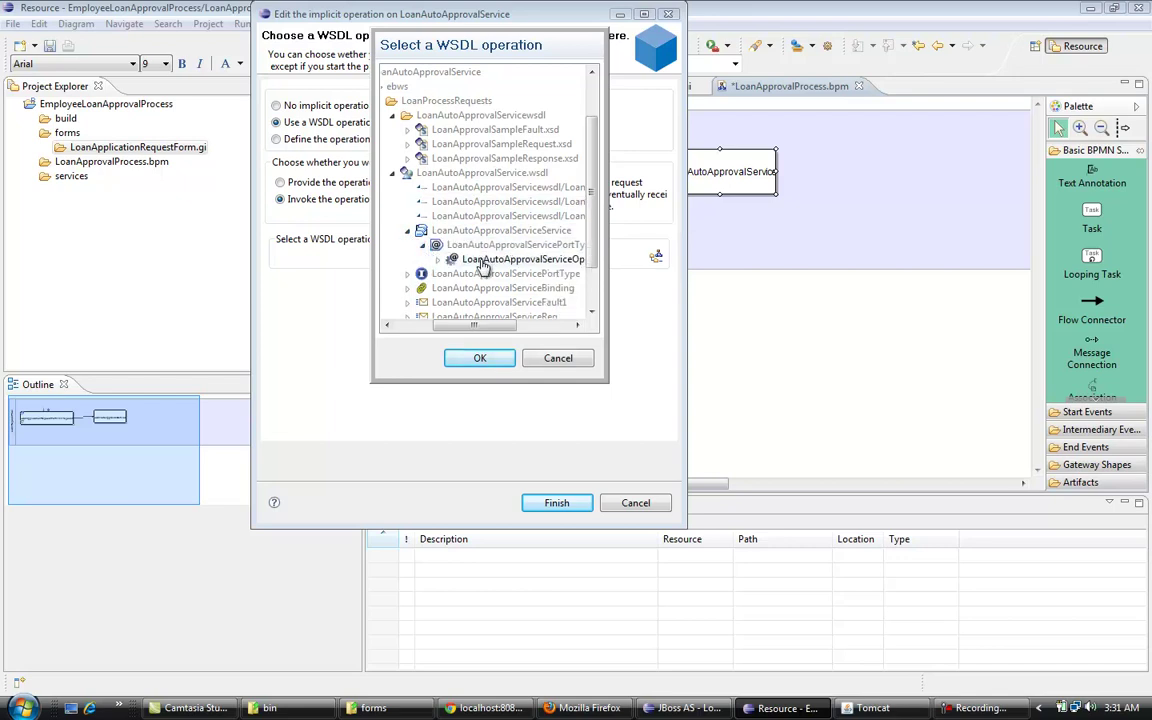
double_click(474, 262)
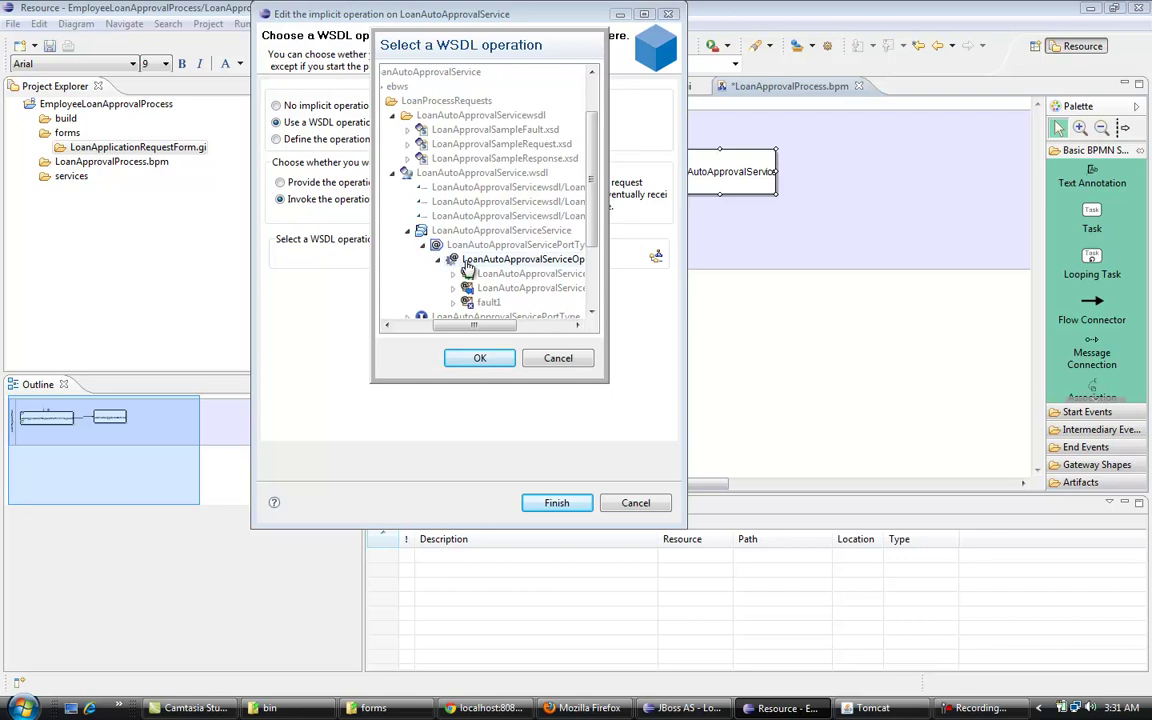
scroll(470, 262, down, 1)
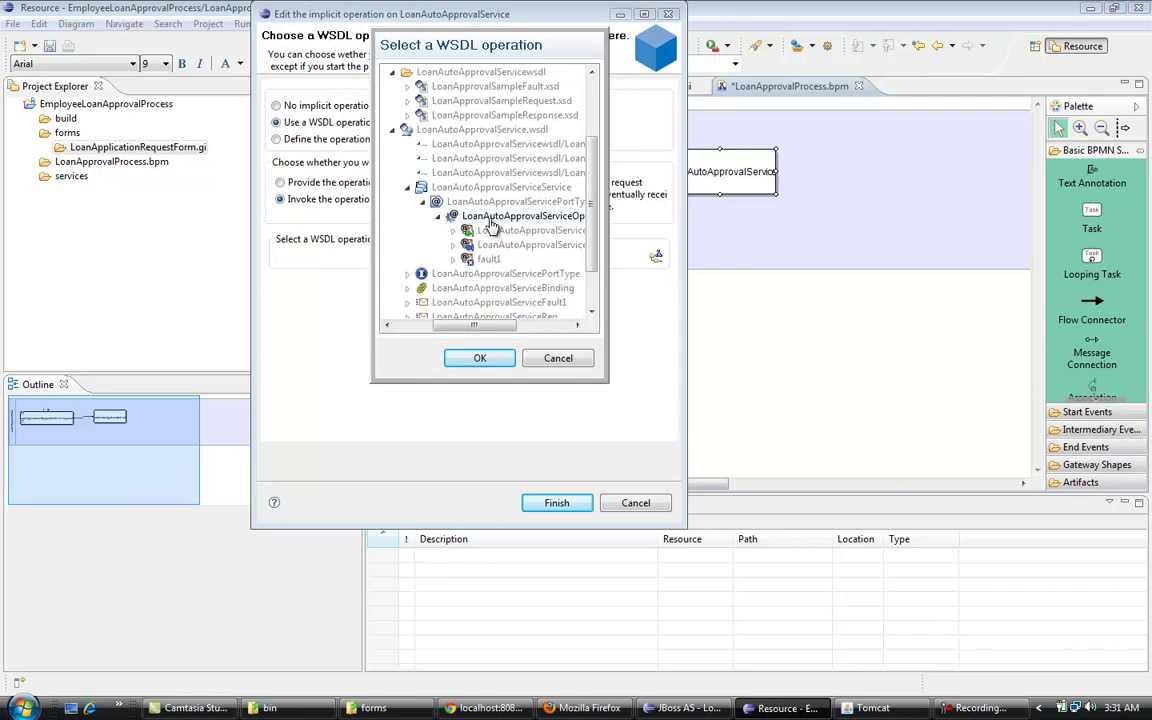
drag(476, 325, 487, 325)
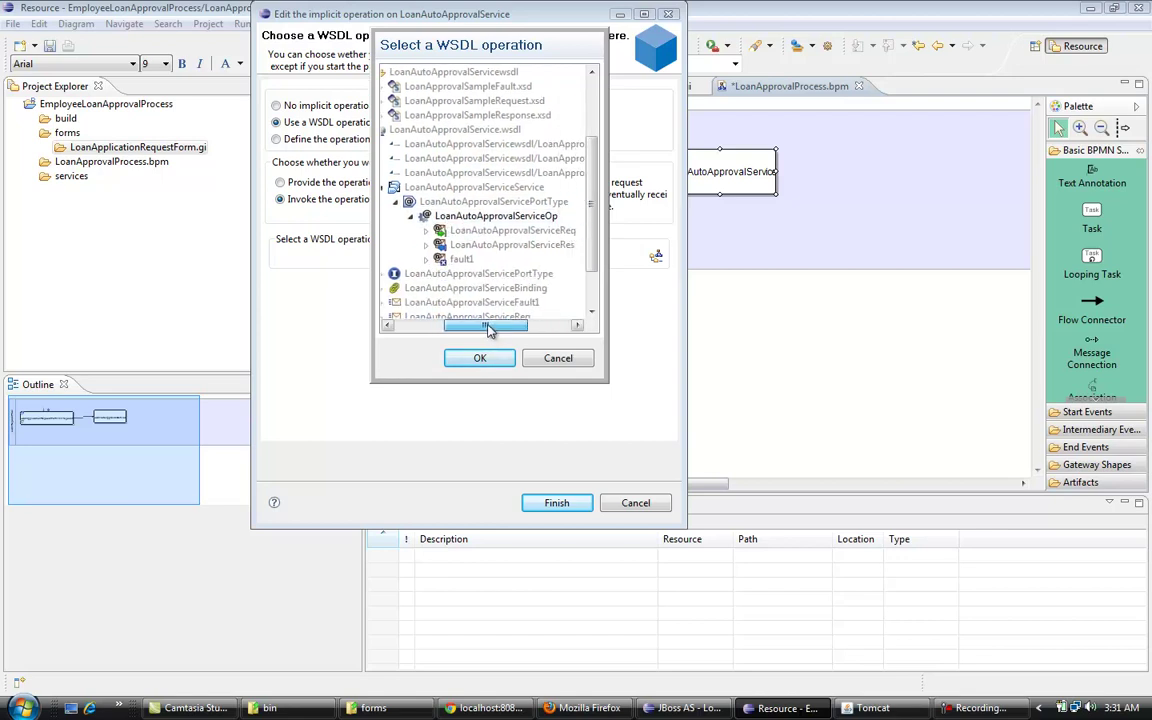
click(496, 218)
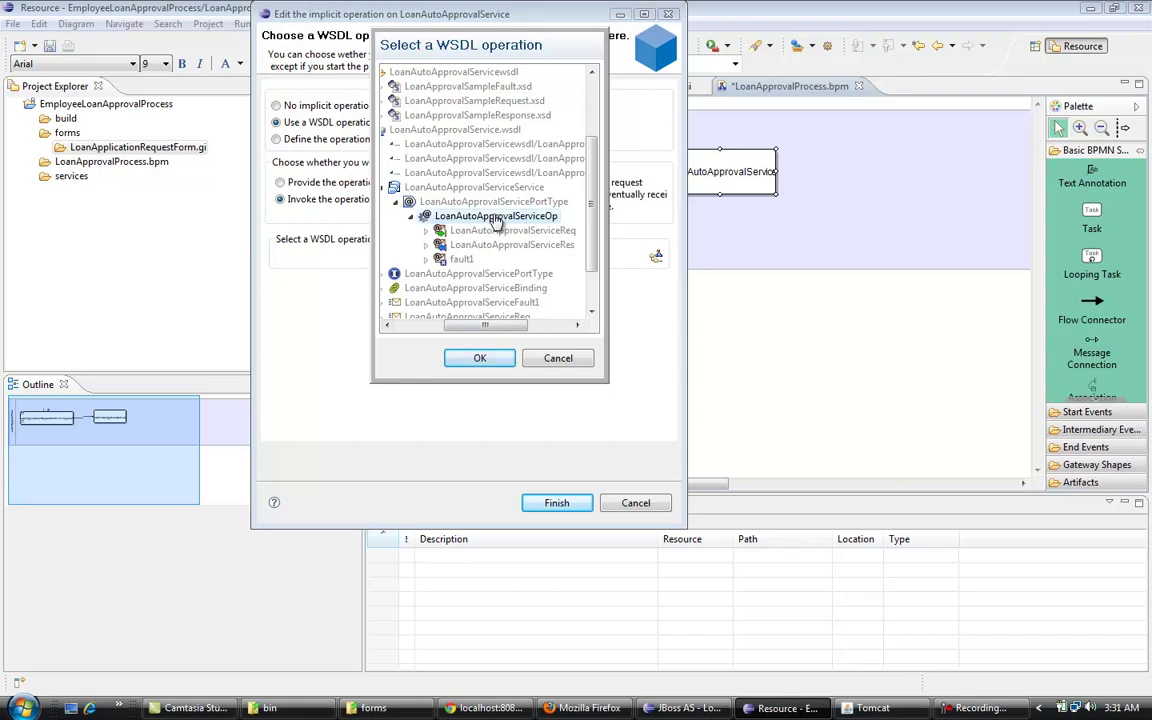
click(479, 357)
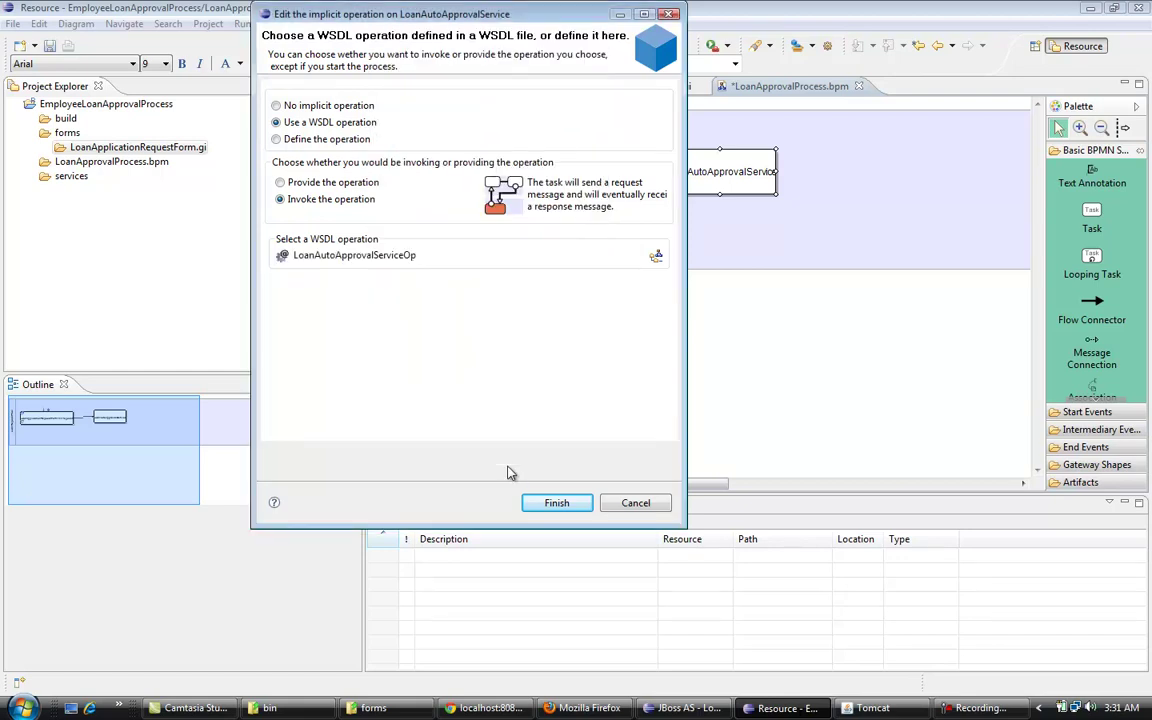
click(535, 503)
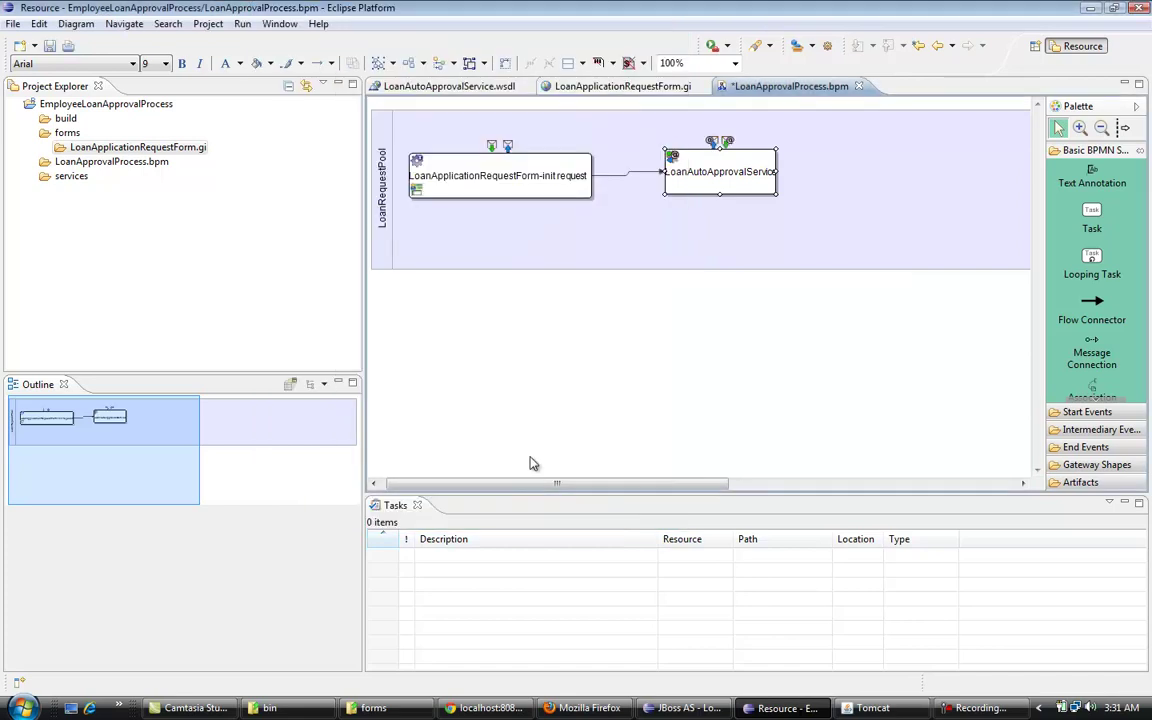
- Nudge the LoanAutoApprovalService task and widen it until its full name shows
drag(722, 172, 729, 178)
mouse_move(788, 178)
drag(788, 178, 801, 178)
drag(700, 484, 524, 203)
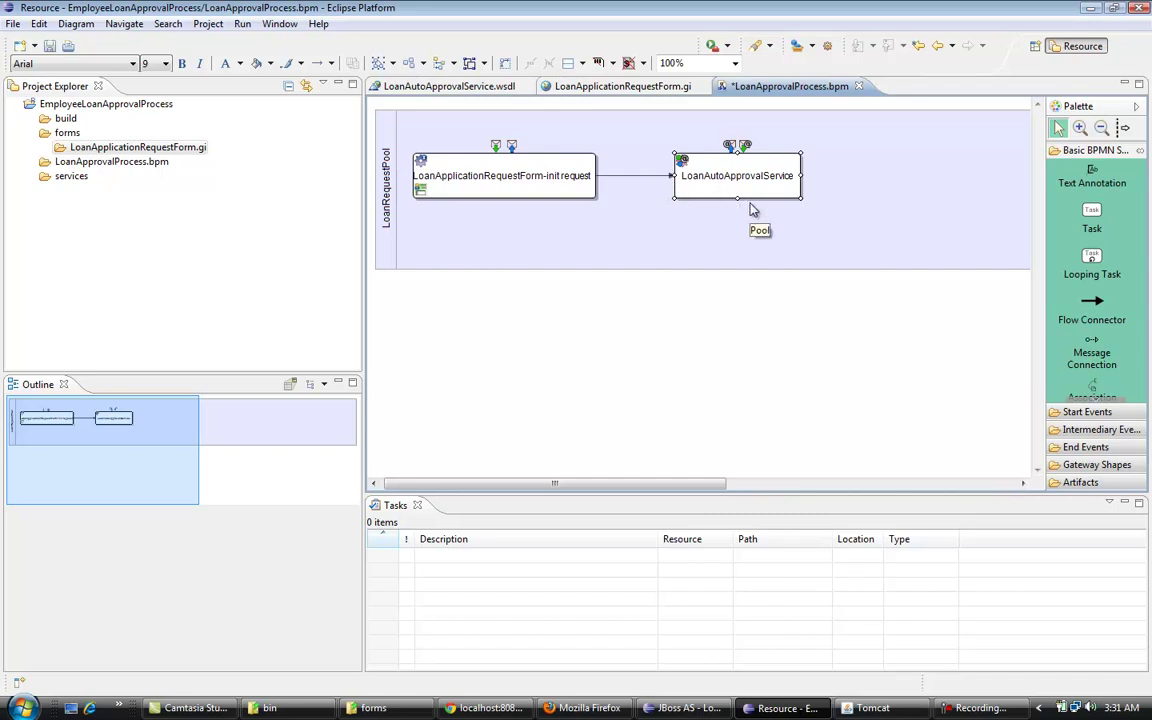
drag(710, 484, 753, 491)
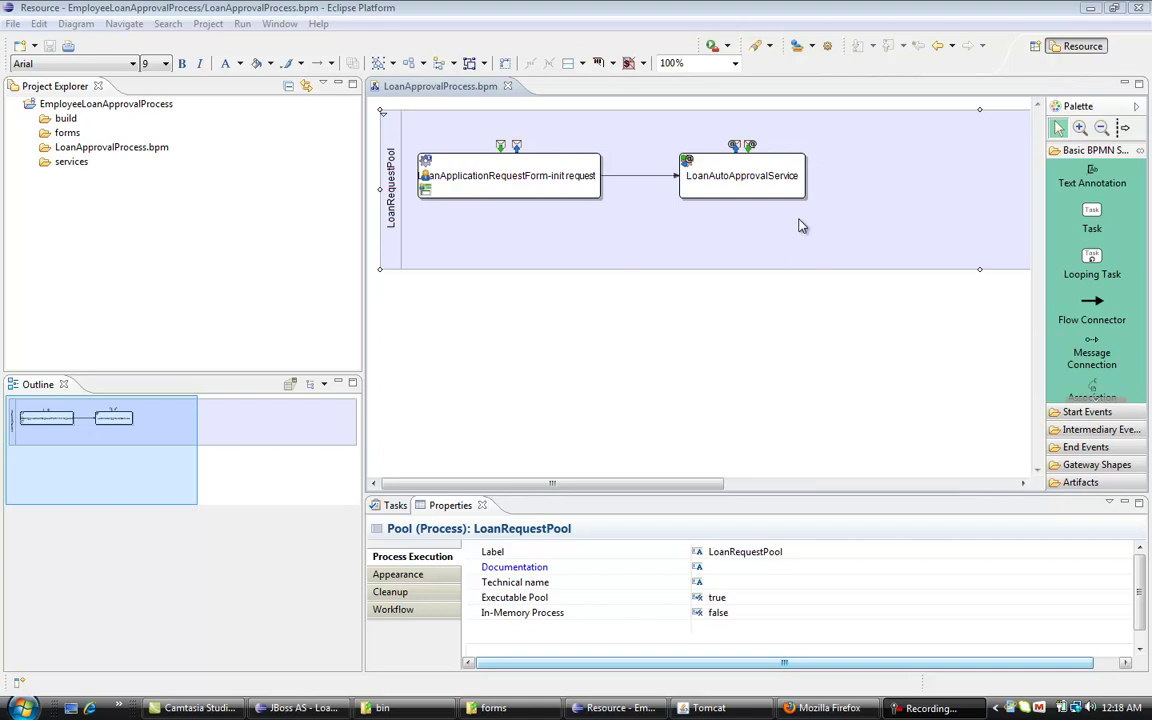
mouse_move(800, 226)
- Add an Exclusive Data-based Gateway named Decision after LoanAutoApprovalService
mouse_move(802, 247)
drag(820, 177, 864, 180)
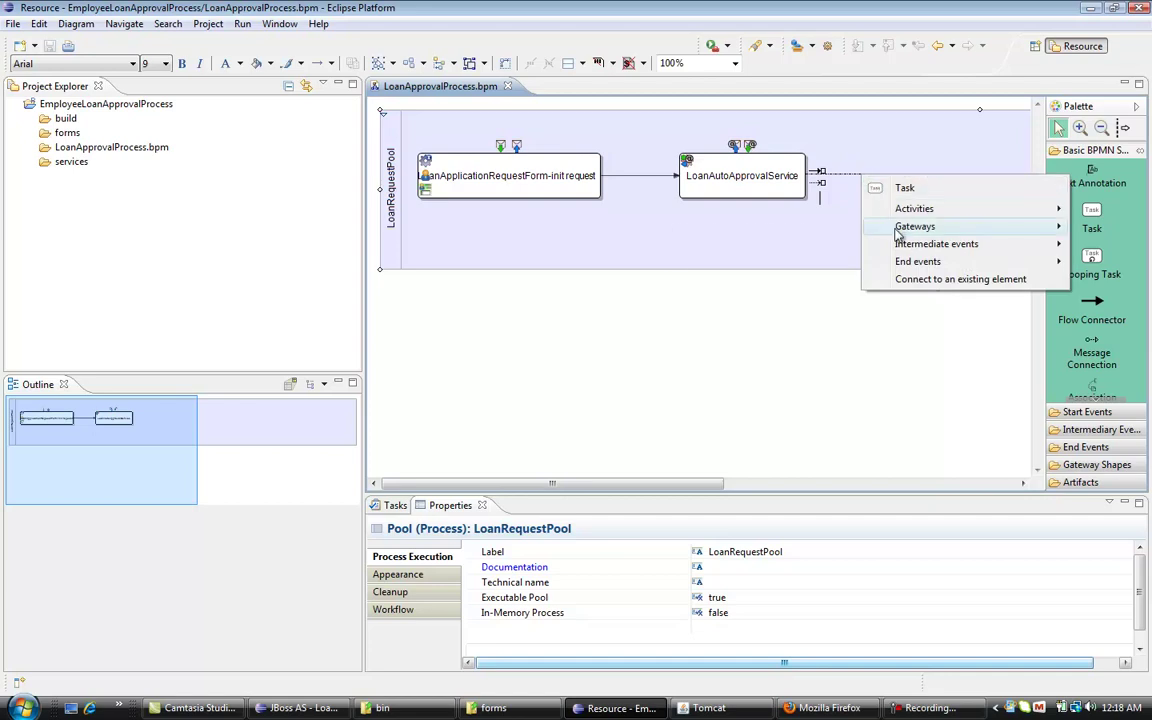
mouse_move(900, 228)
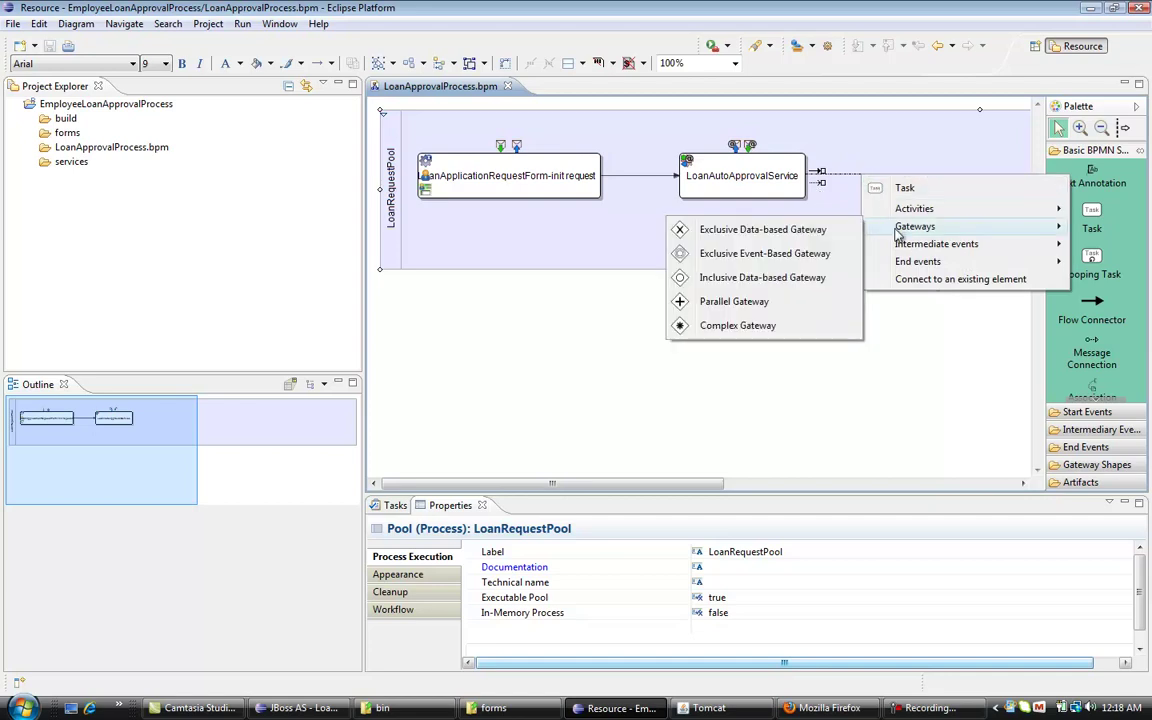
click(786, 238)
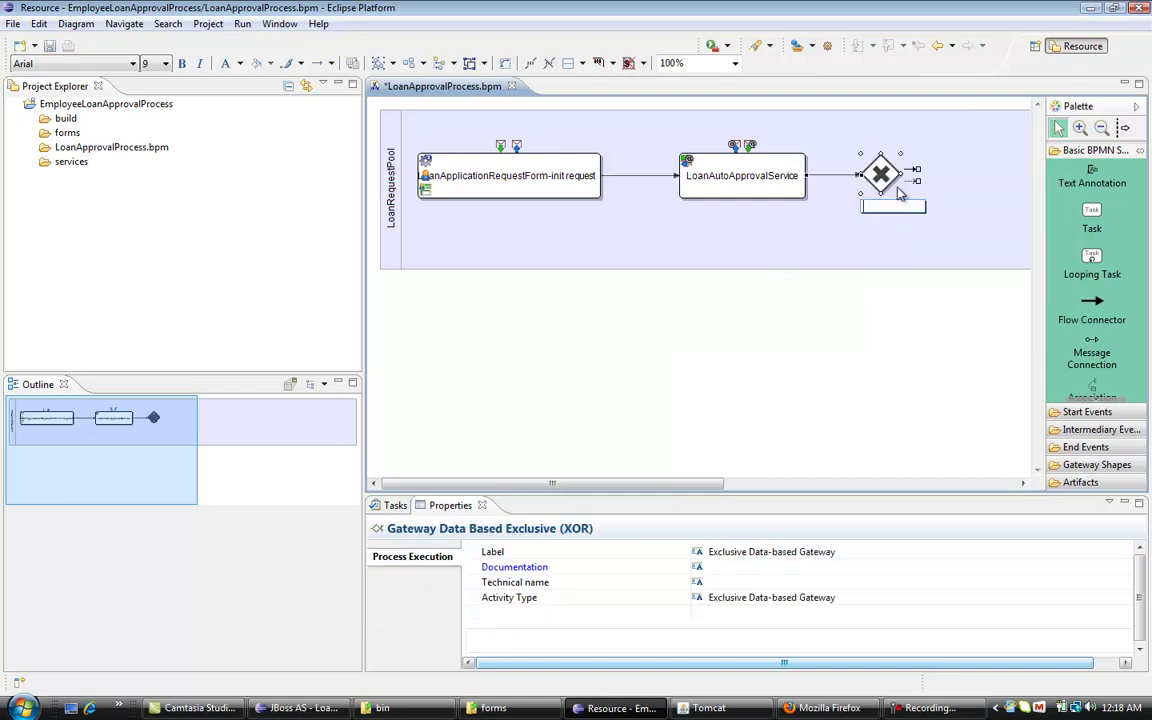
text(De)
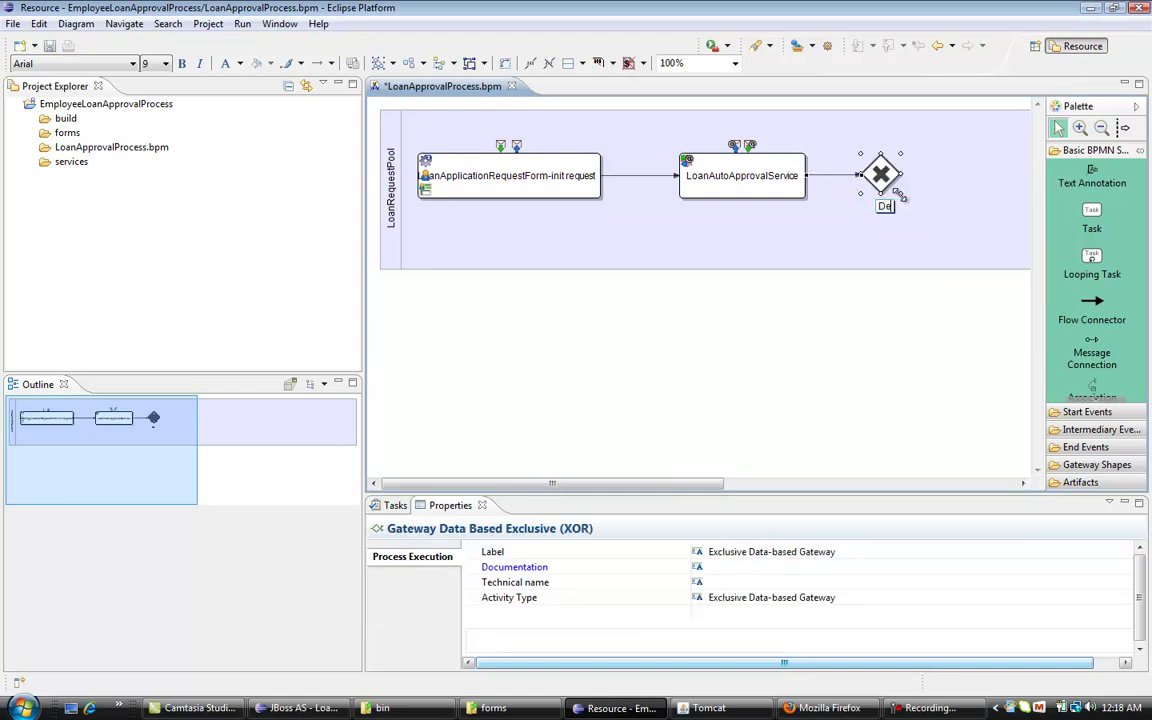
text(cision)
click(884, 242)
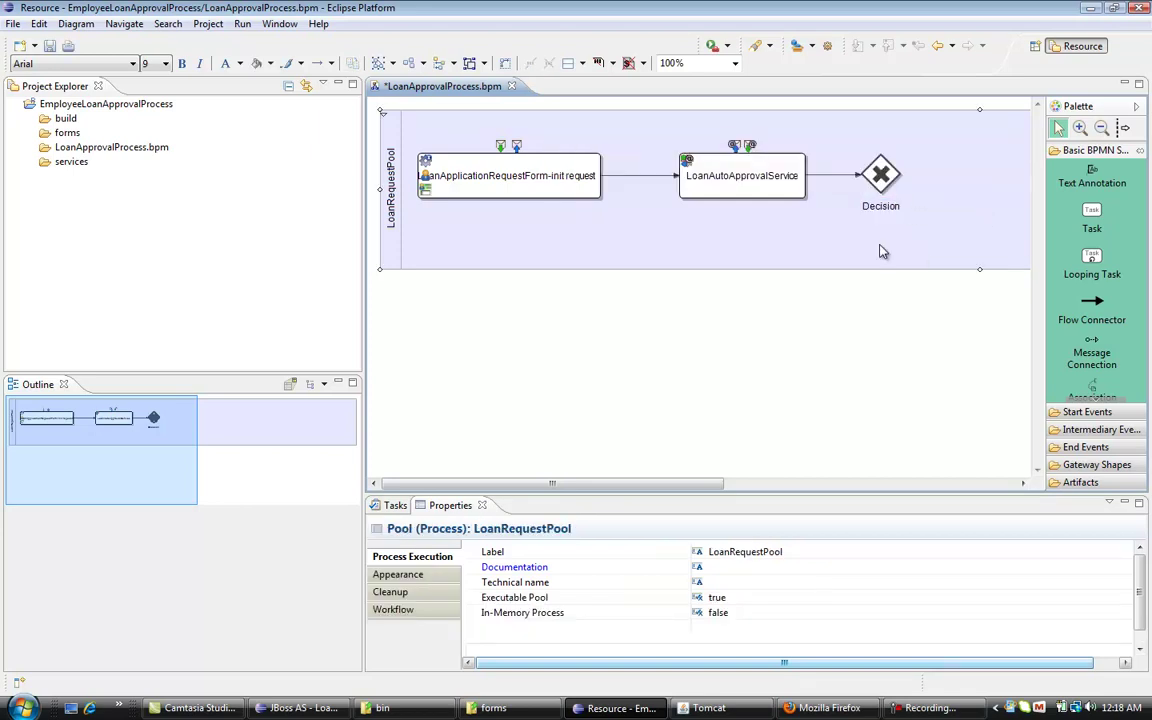
- Select all three form folders in the external forms folder window
double_click(455, 88)
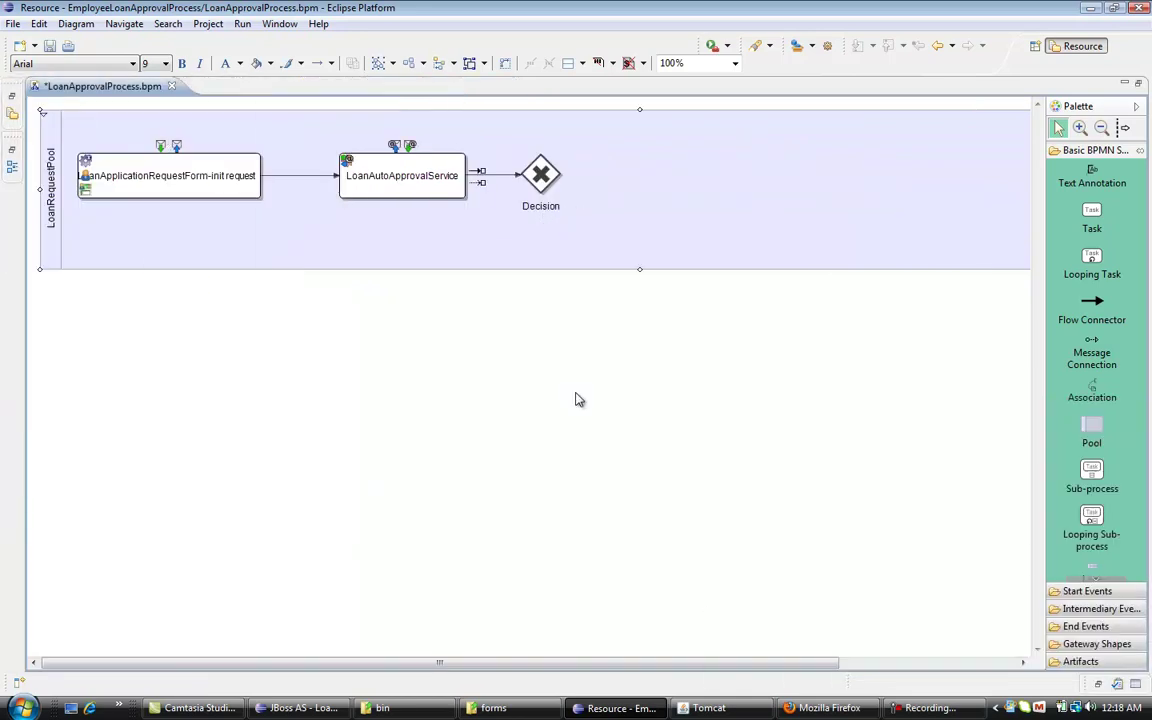
mouse_move(576, 321)
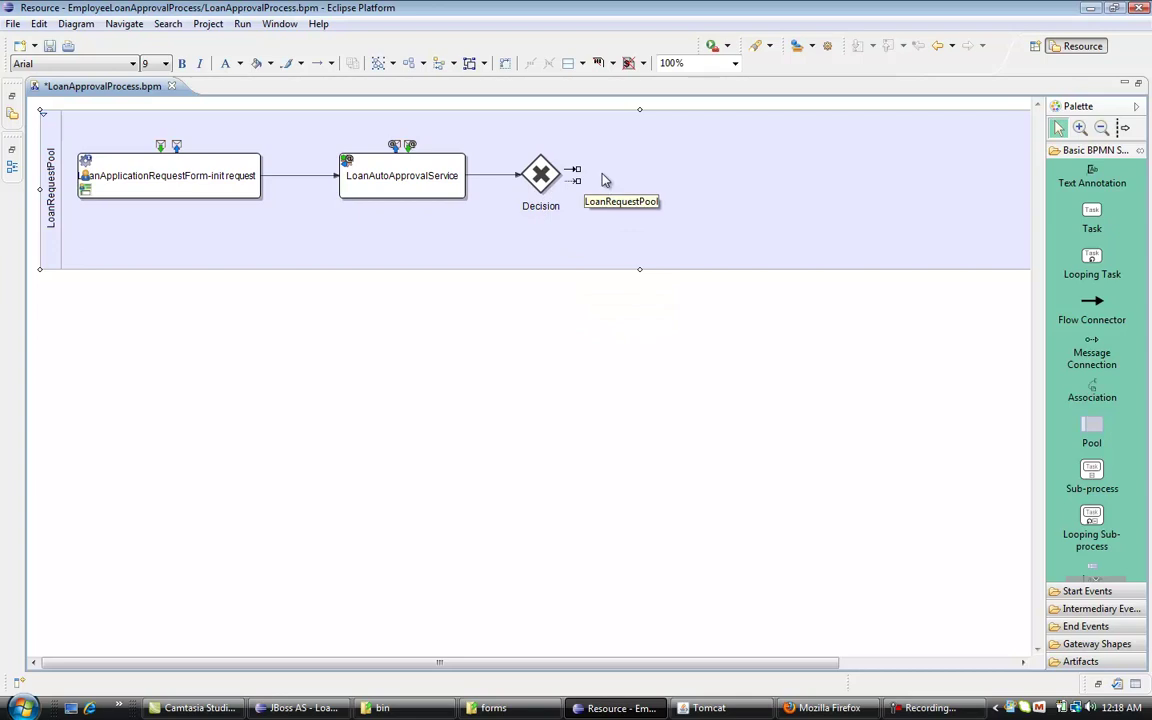
mouse_move(603, 180)
click(15, 98)
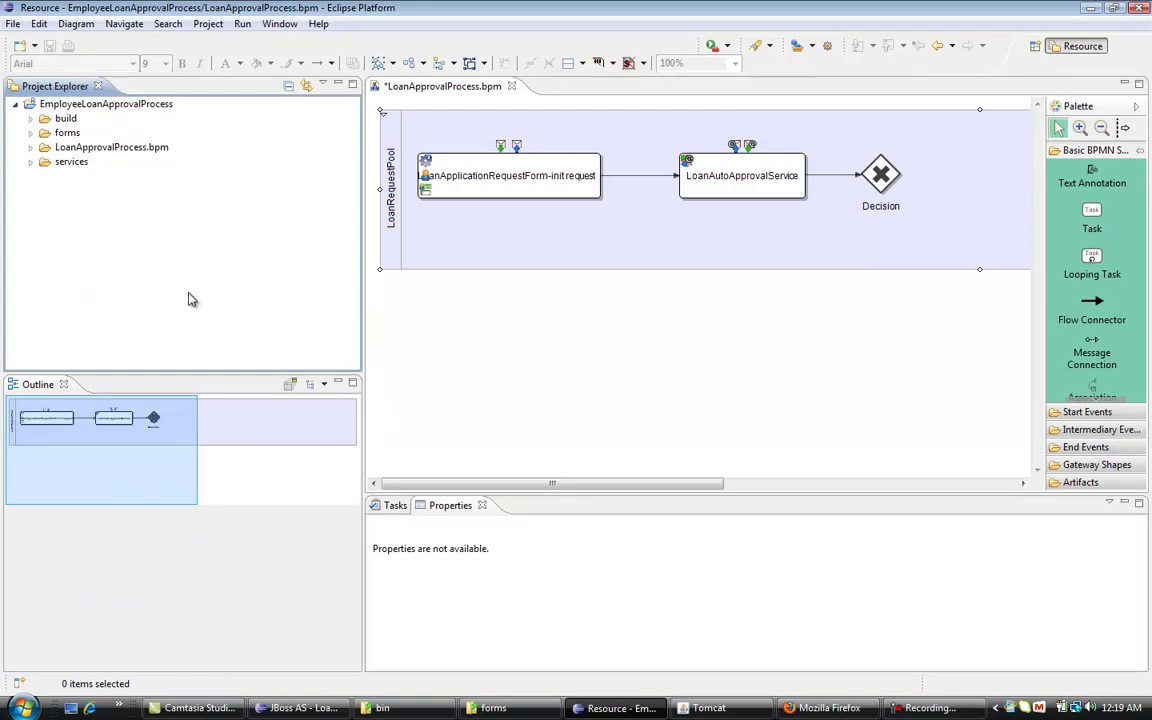
click(512, 709)
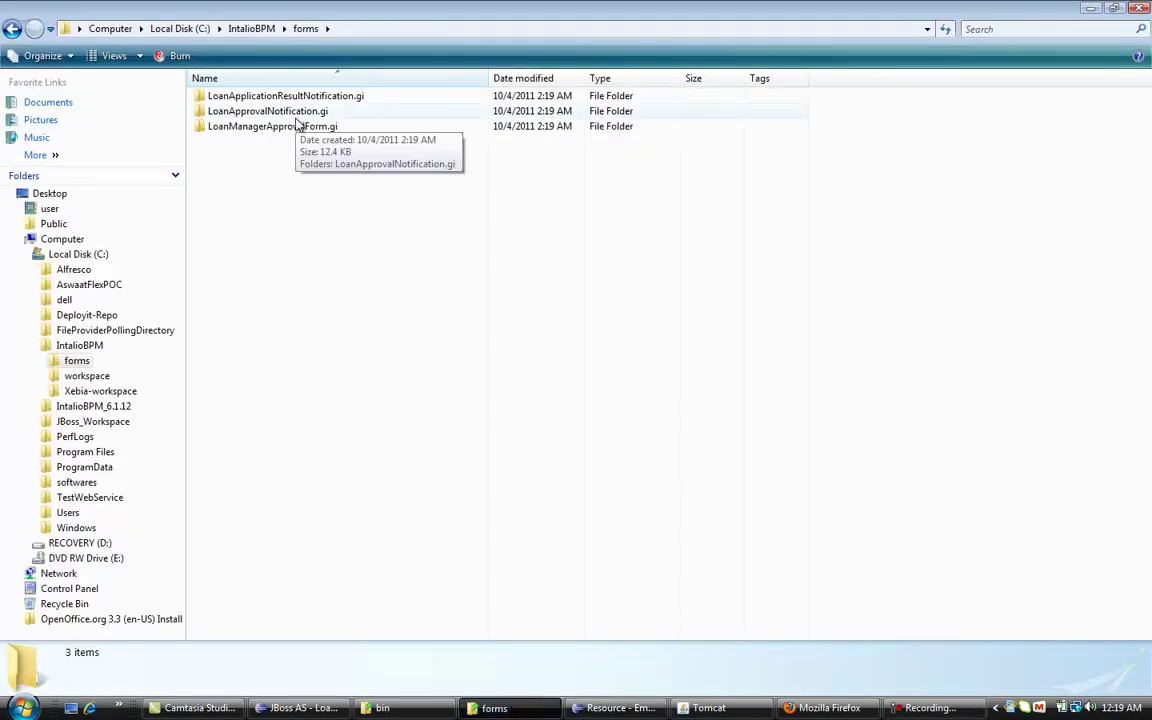
key(ctrl+a)
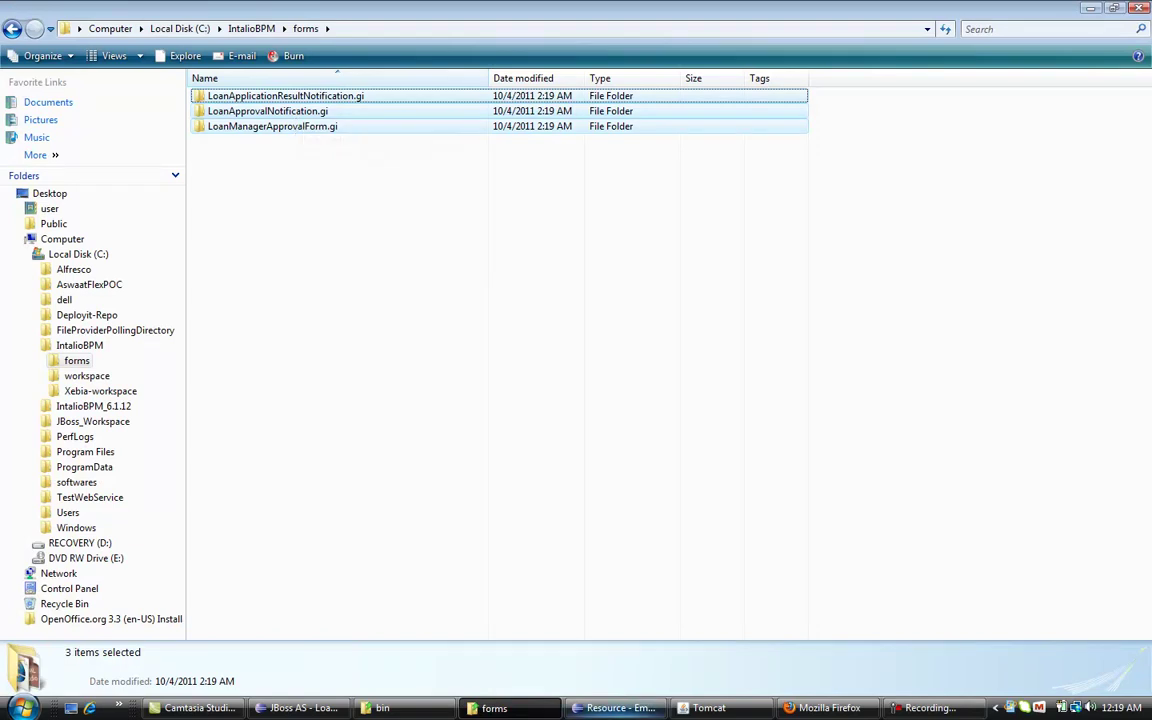
click(612, 708)
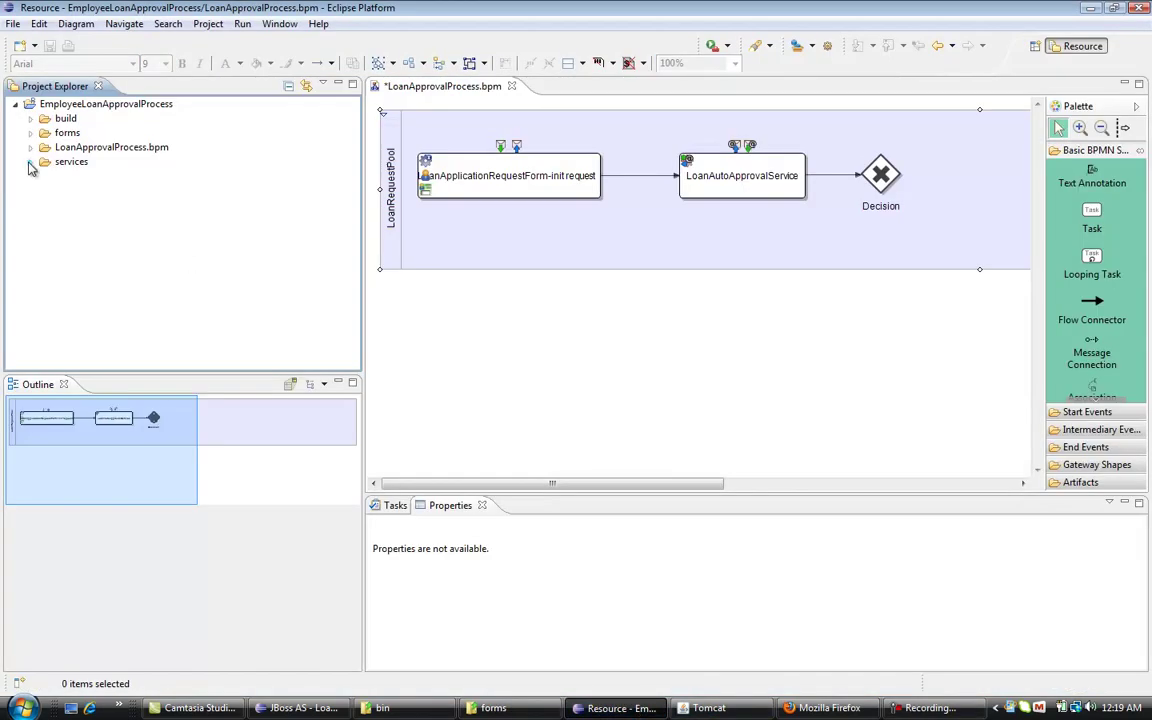
- Paste the copied form folders into the project's forms folder and expand it
click(44, 133)
right_click(44, 140)
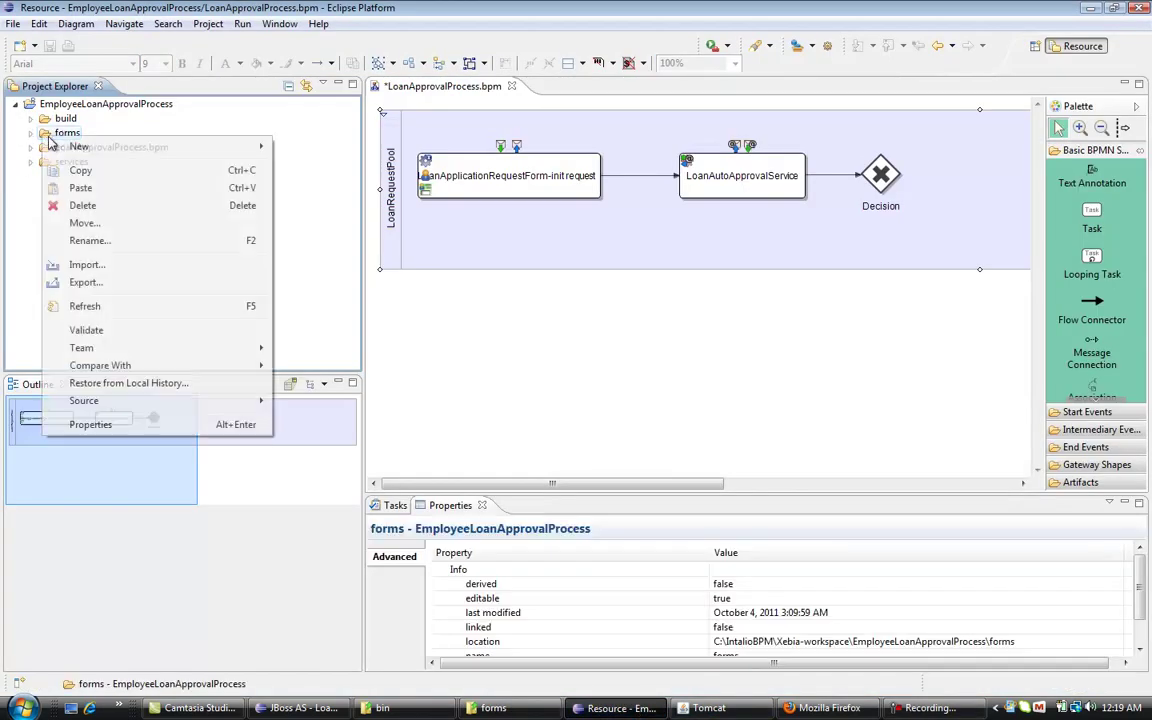
click(73, 184)
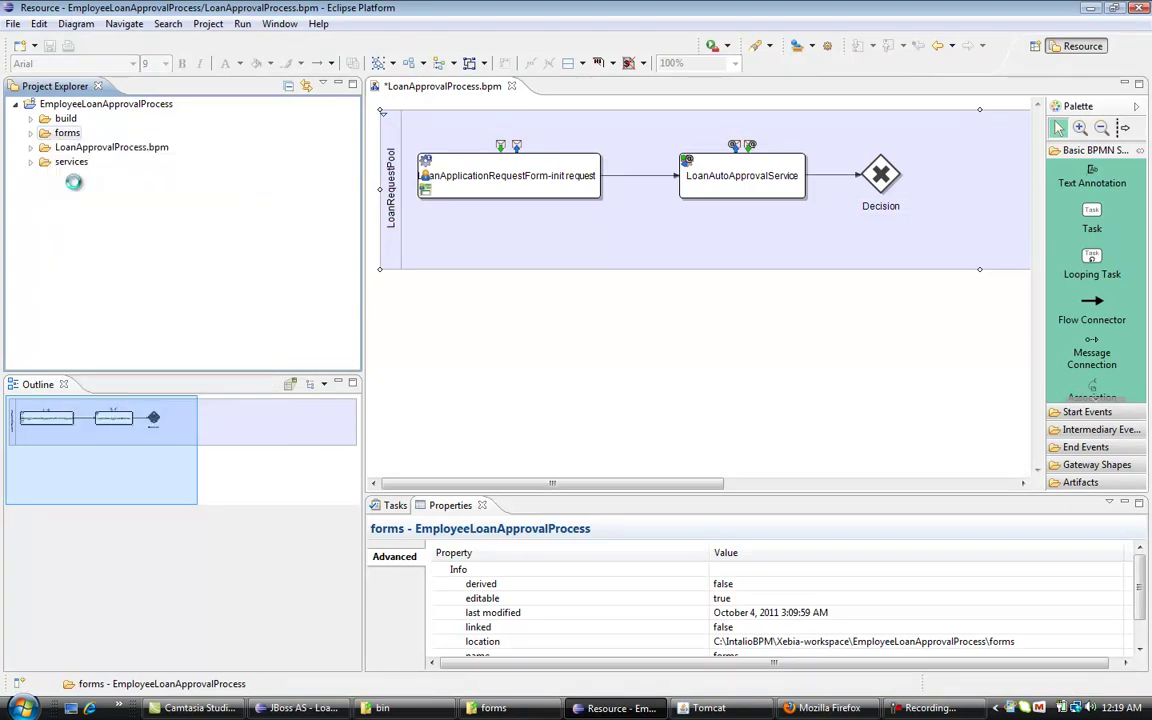
click(31, 133)
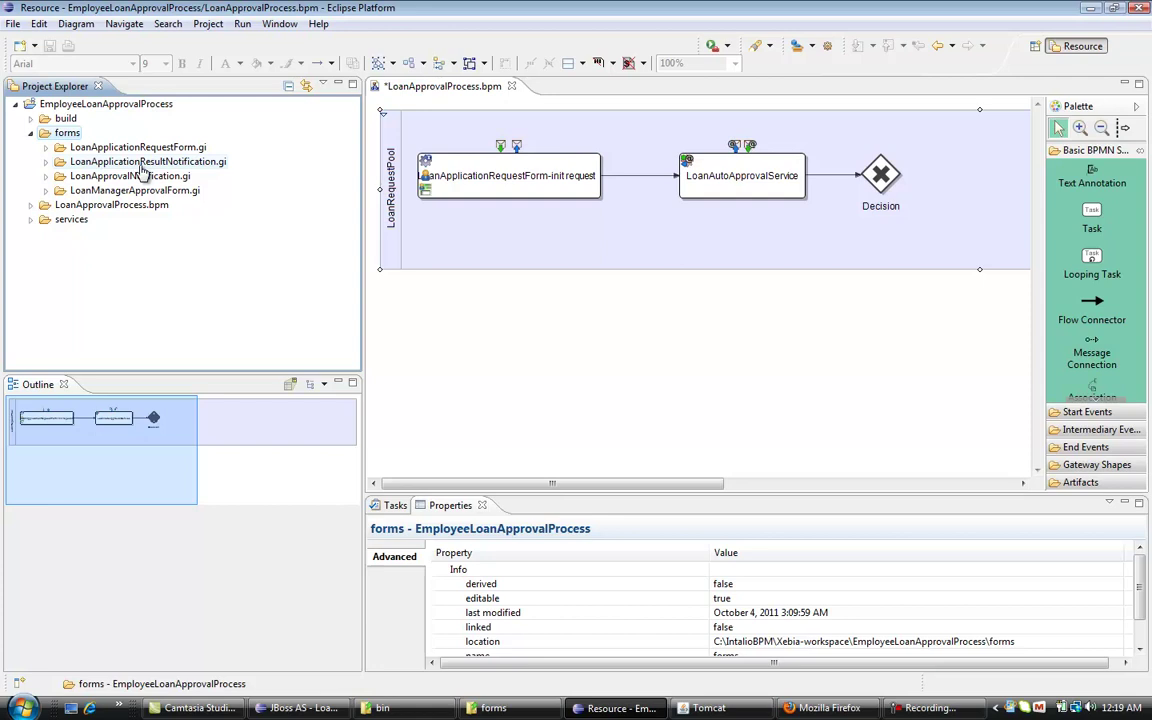
- Narrow the project panels to widen the diagram, then start a connection from Decision
drag(519, 487, 552, 488)
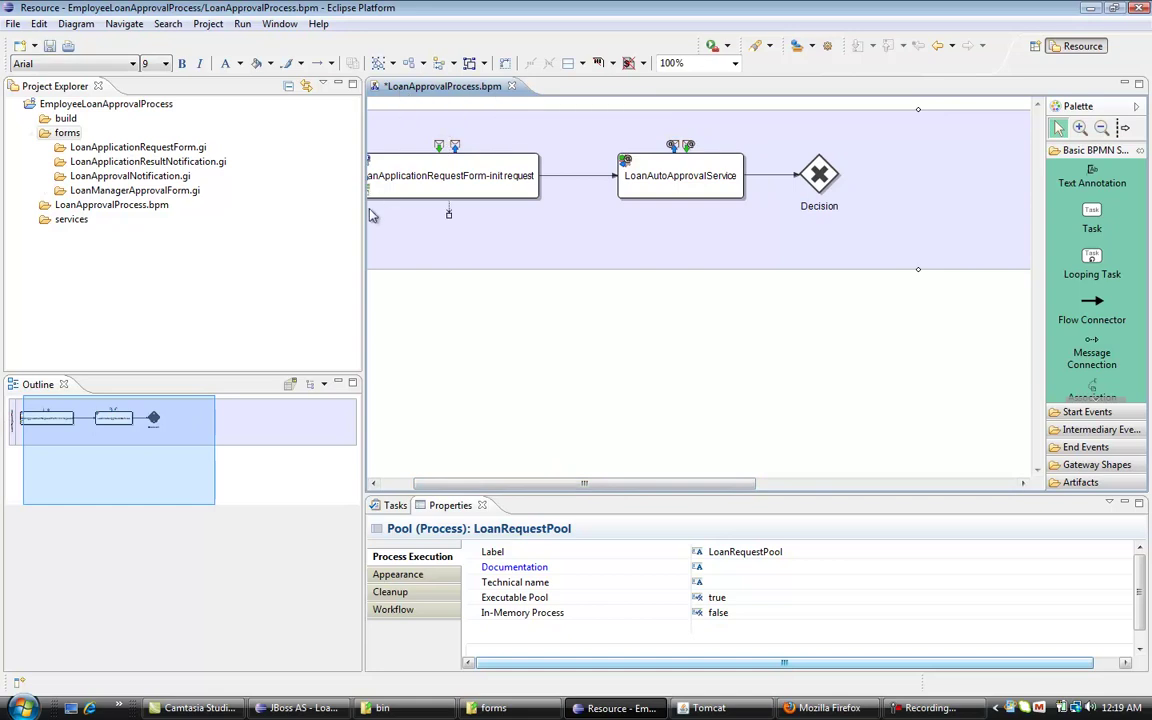
drag(364, 218, 262, 218)
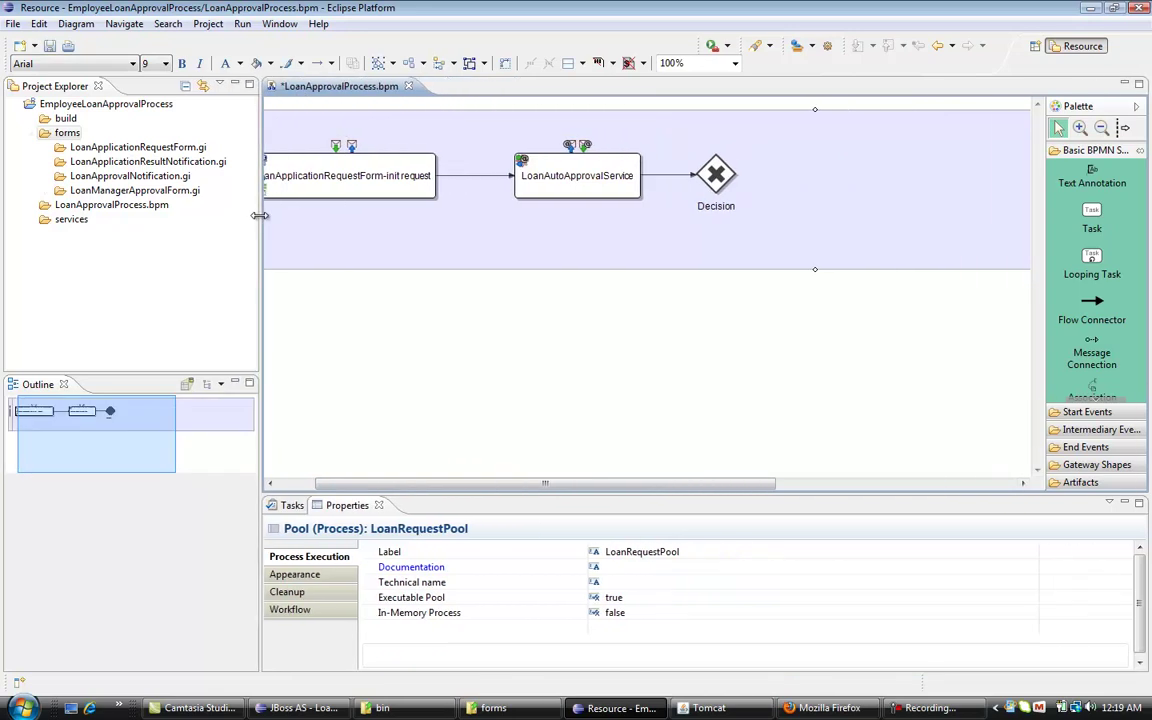
mouse_move(718, 188)
drag(752, 176, 813, 140)
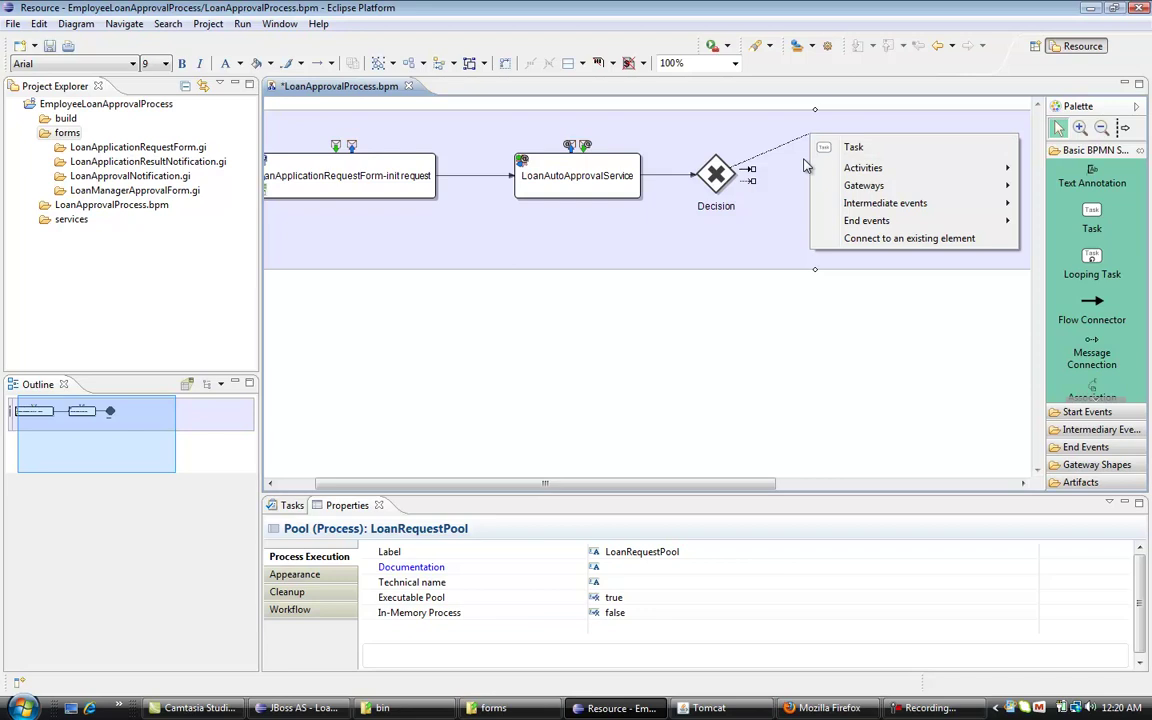
- Add LoanApprovalNotification.gi to the pool as a Notification (notify) task
click(802, 165)
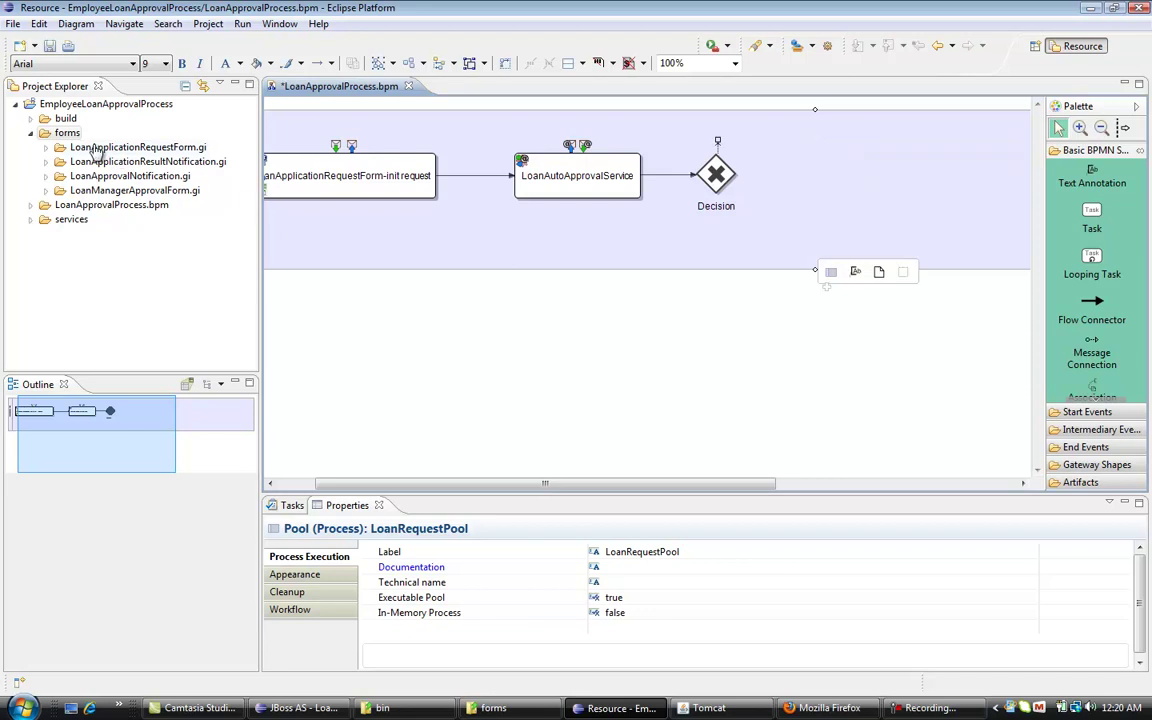
click(130, 180)
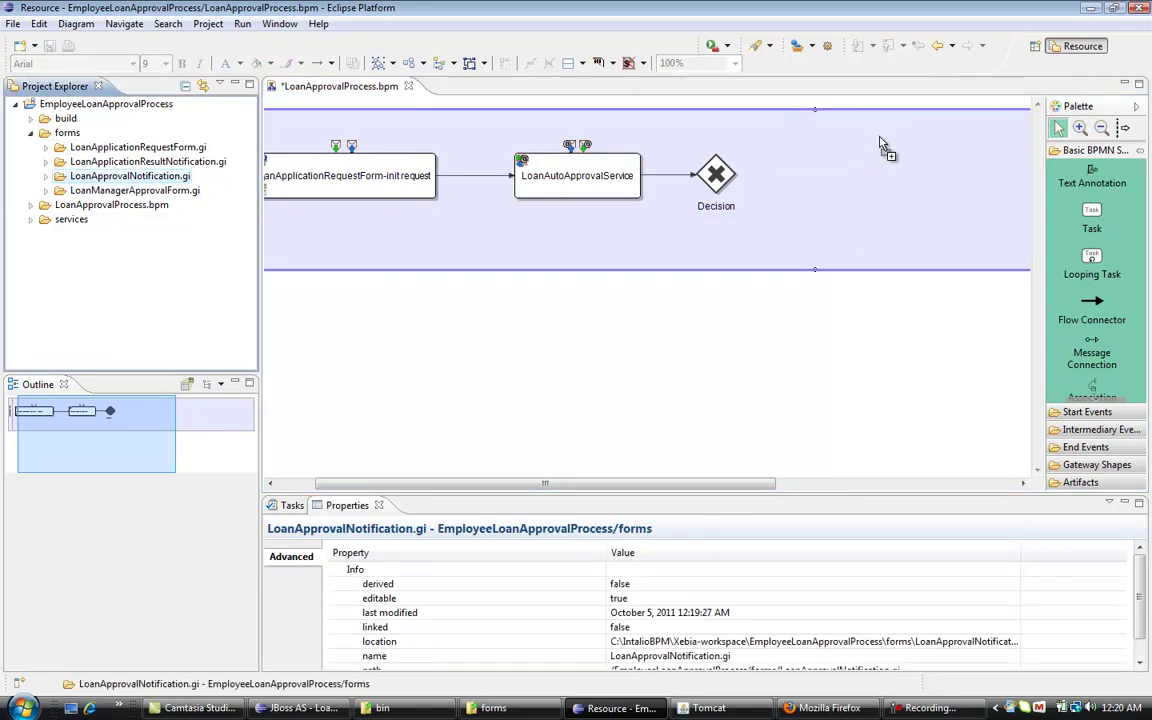
drag(880, 143, 791, 122)
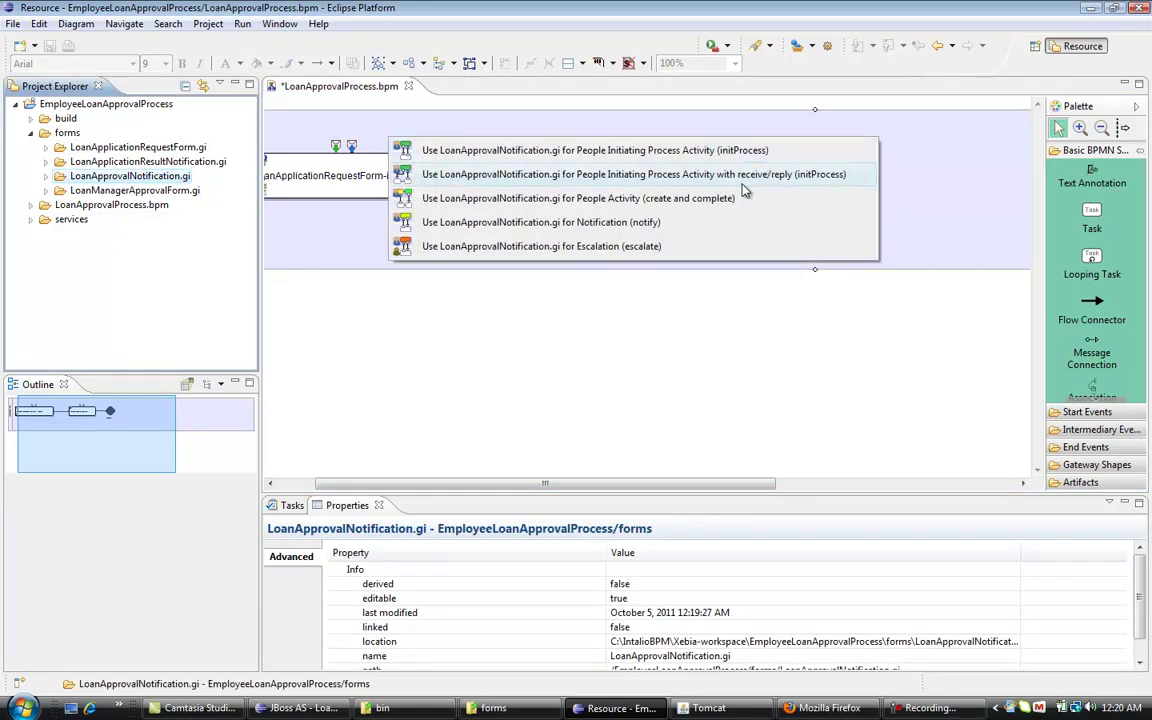
click(688, 224)
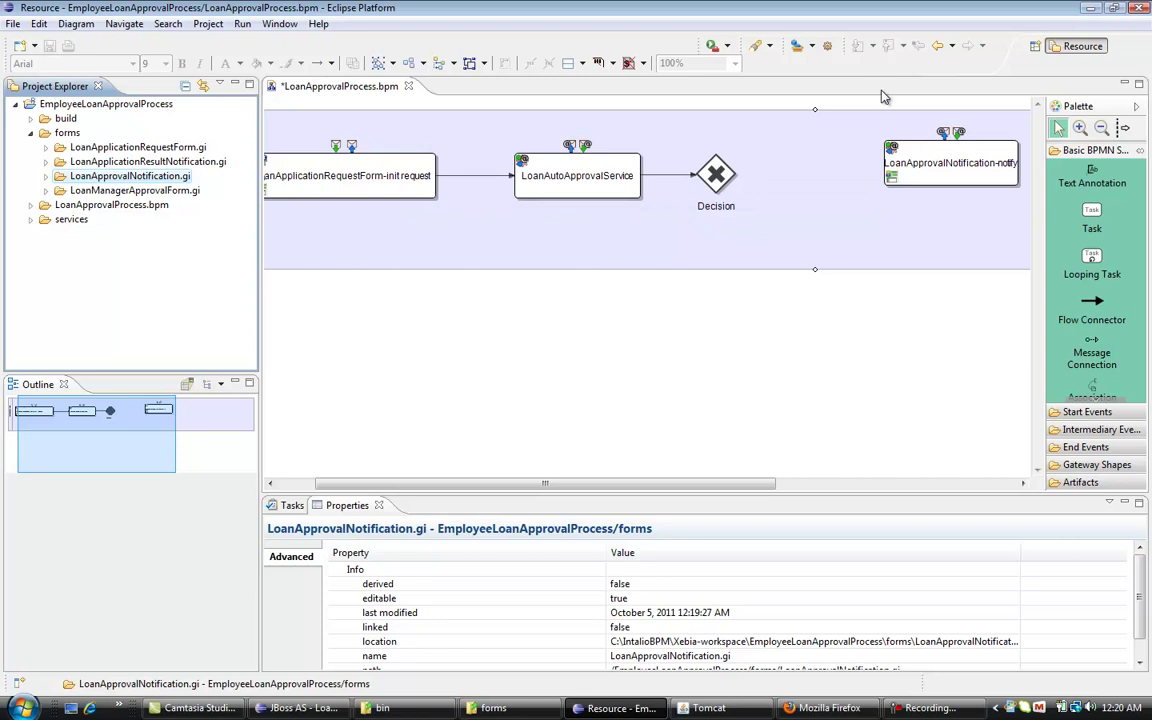
drag(945, 160, 864, 147)
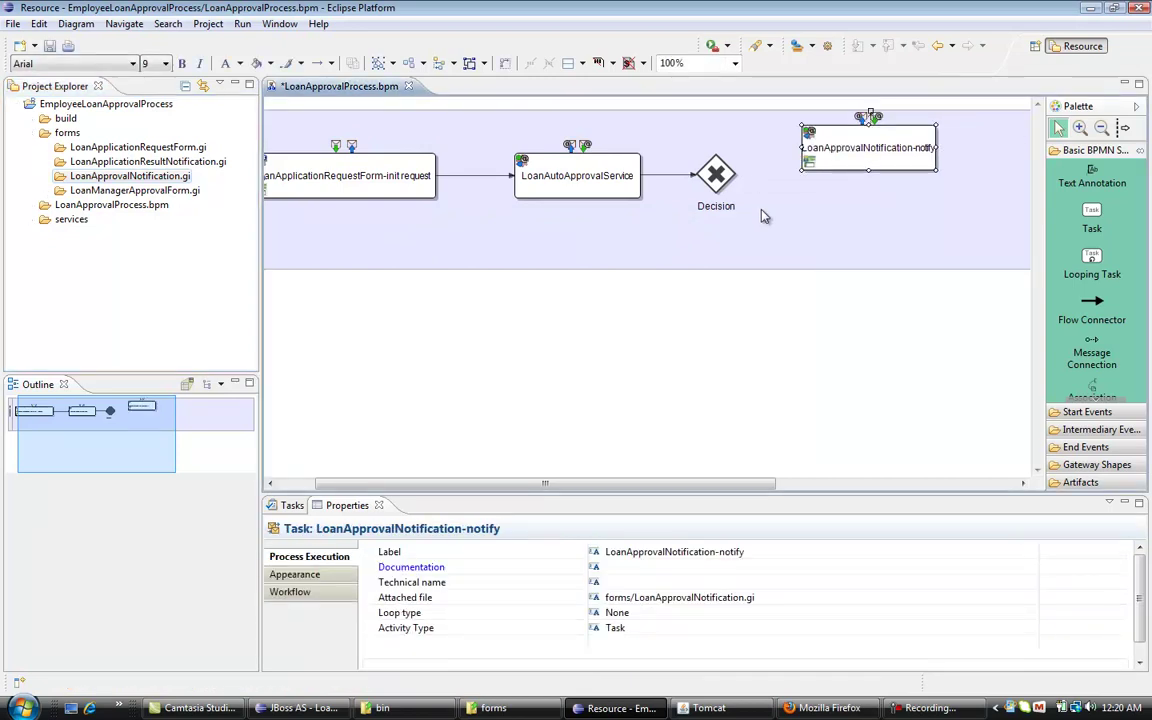
- Connect Decision to the notification task and drop LoanManagerApprovalForm.gi onto the pool
click(716, 175)
drag(750, 169, 843, 146)
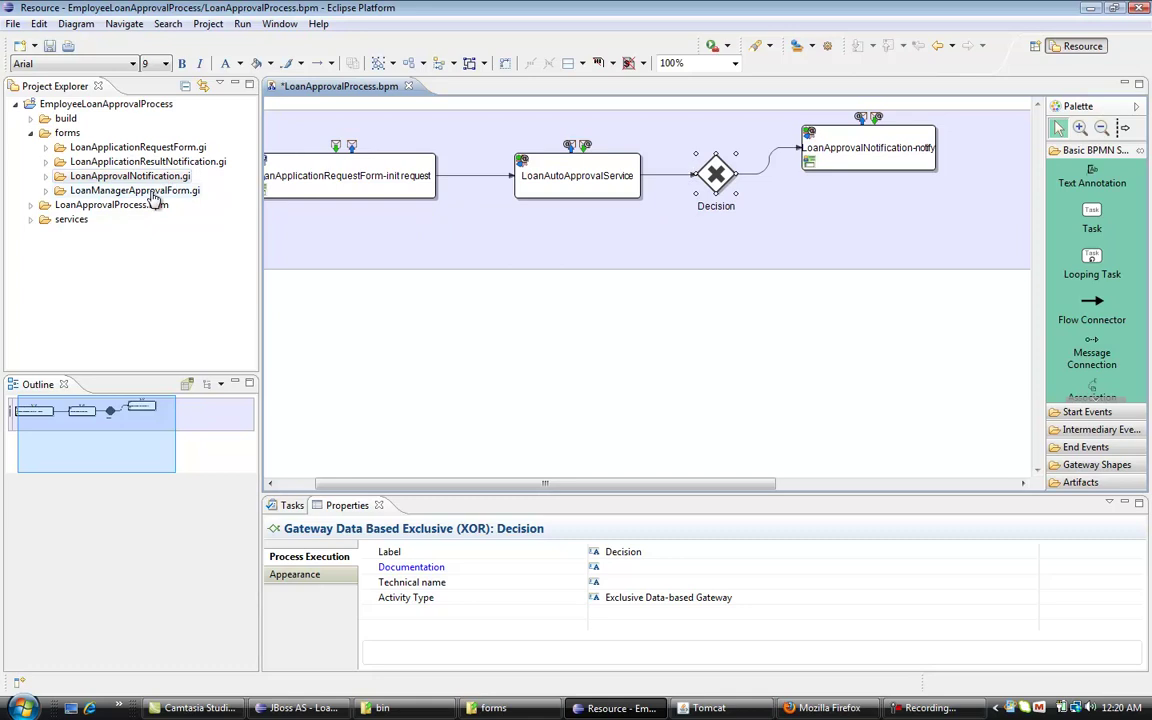
drag(153, 198, 909, 217)
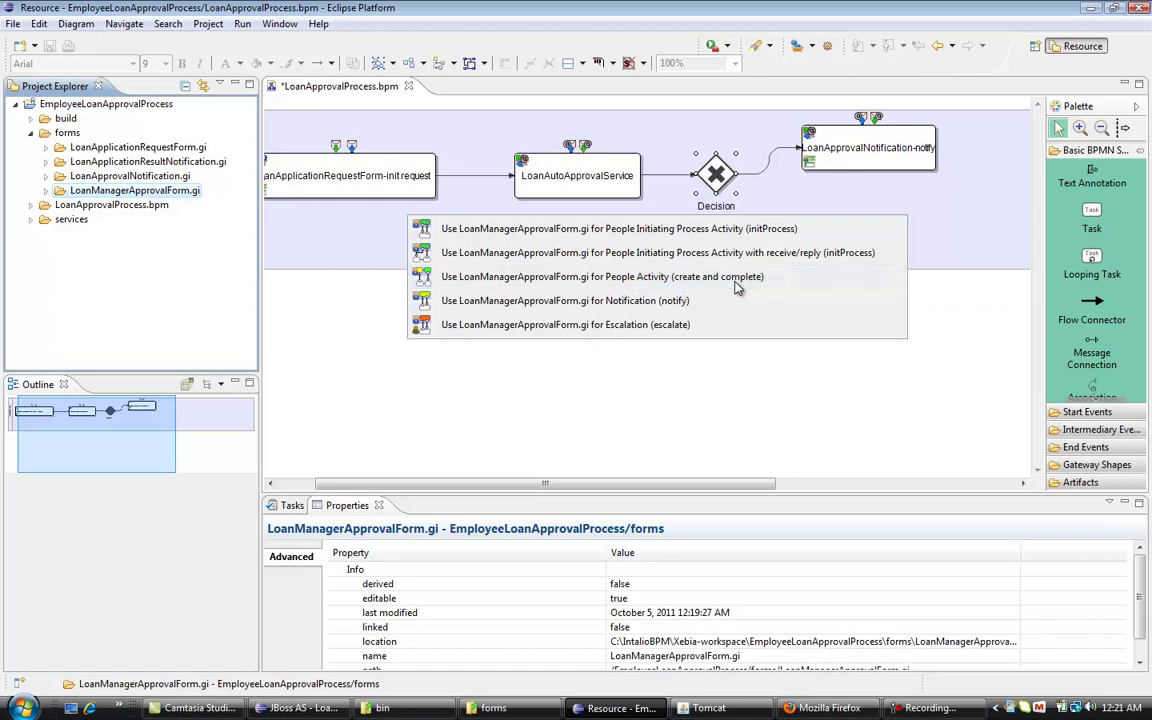
- Add the manager form as a people activity human task and expand it
click(736, 279)
drag(760, 486, 860, 486)
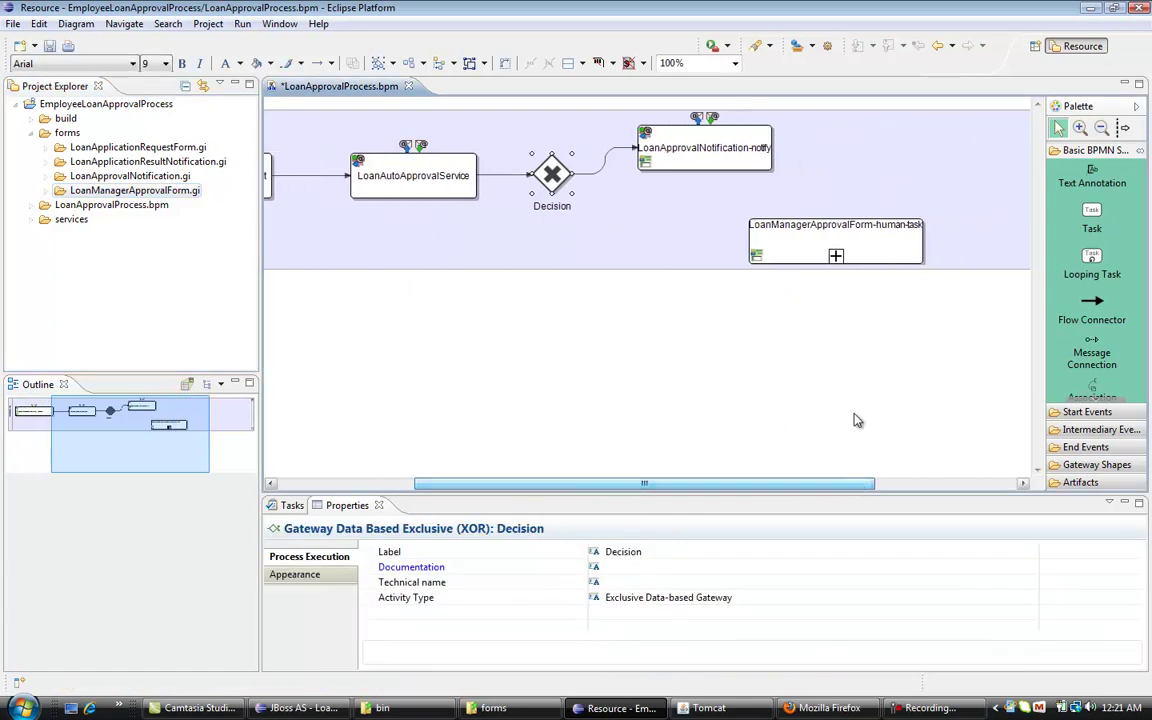
click(835, 258)
click(836, 245)
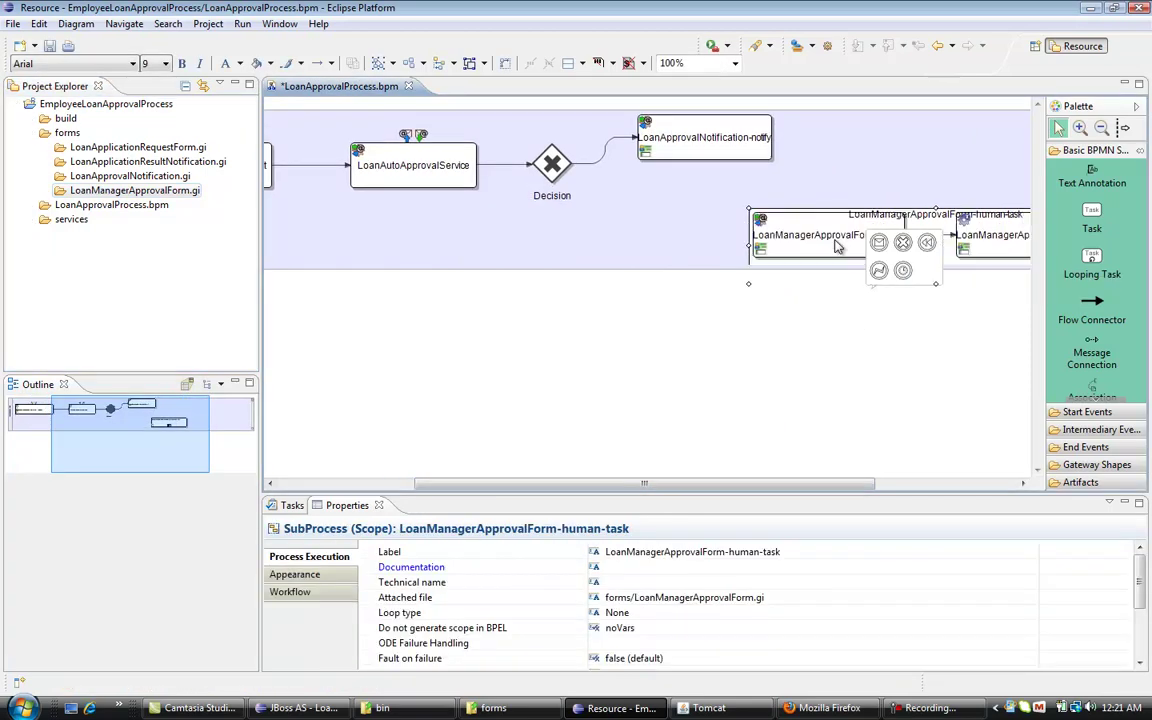
- Draw a flow from the Decision gateway to the LoanManagerApprovalForm-create task
drag(813, 486, 904, 488)
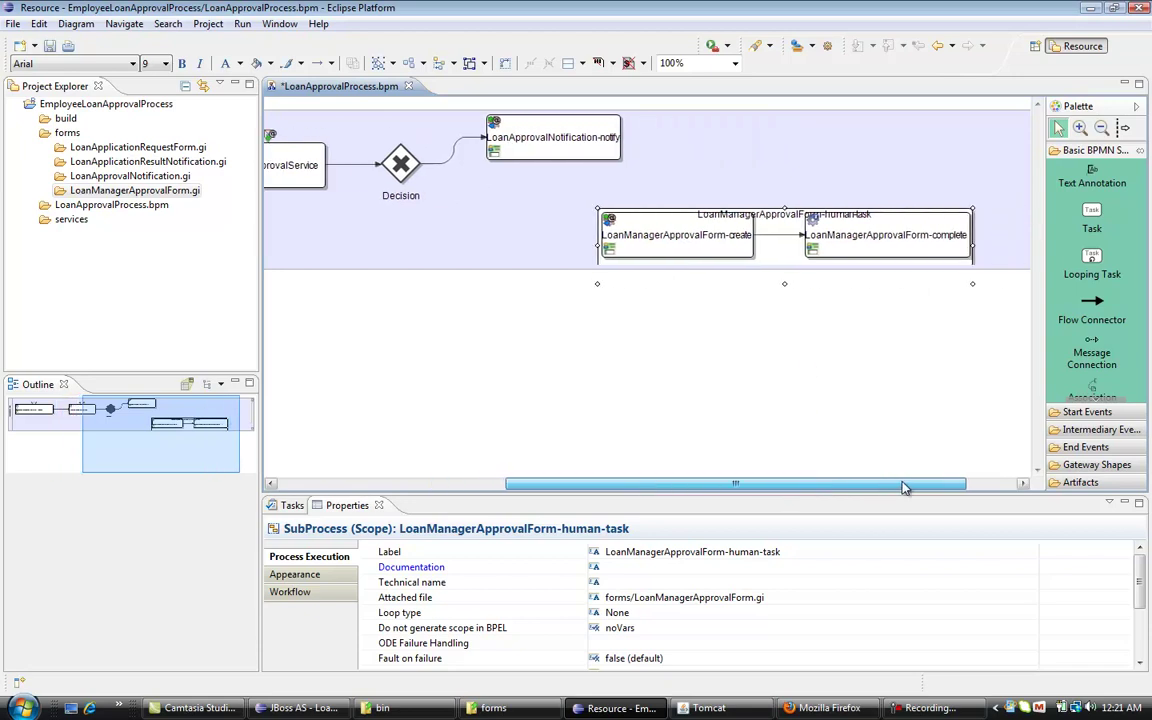
mouse_move(656, 249)
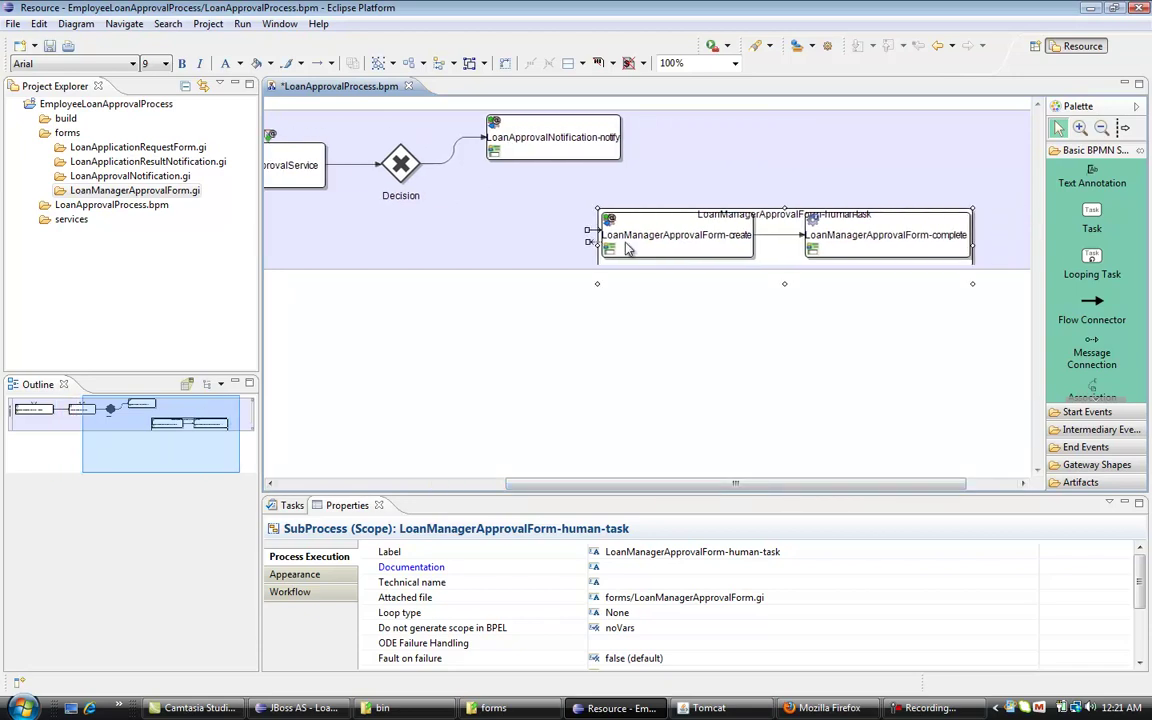
mouse_move(822, 245)
drag(735, 483, 724, 483)
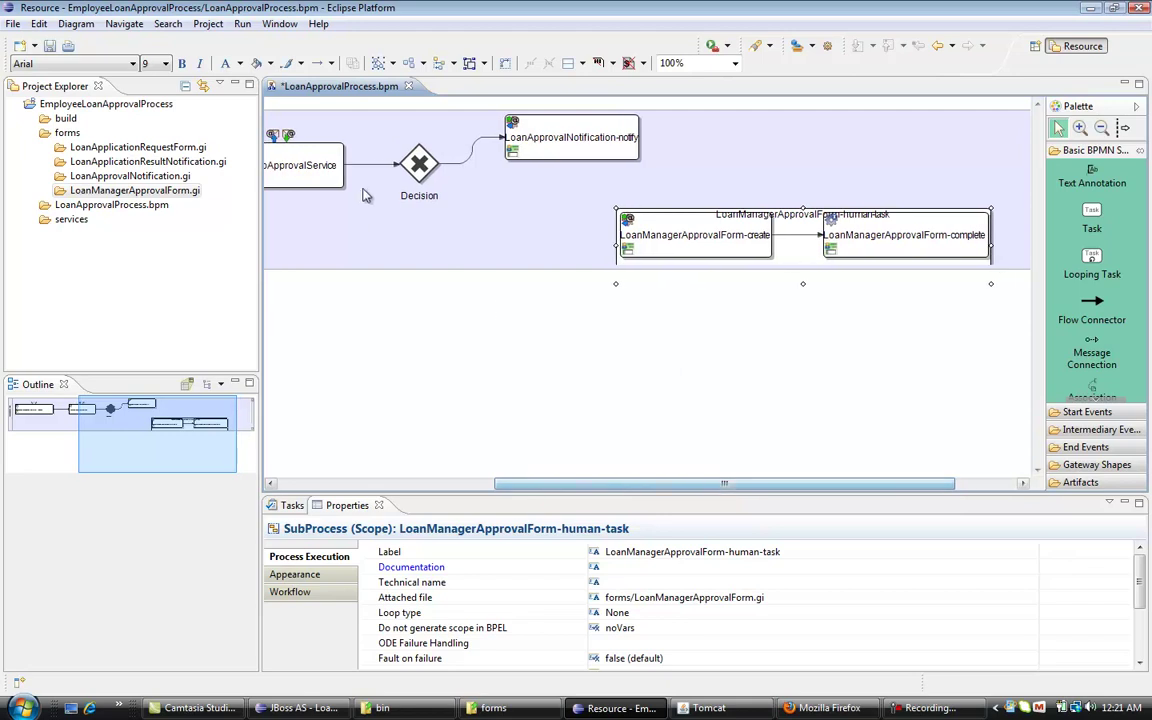
click(405, 163)
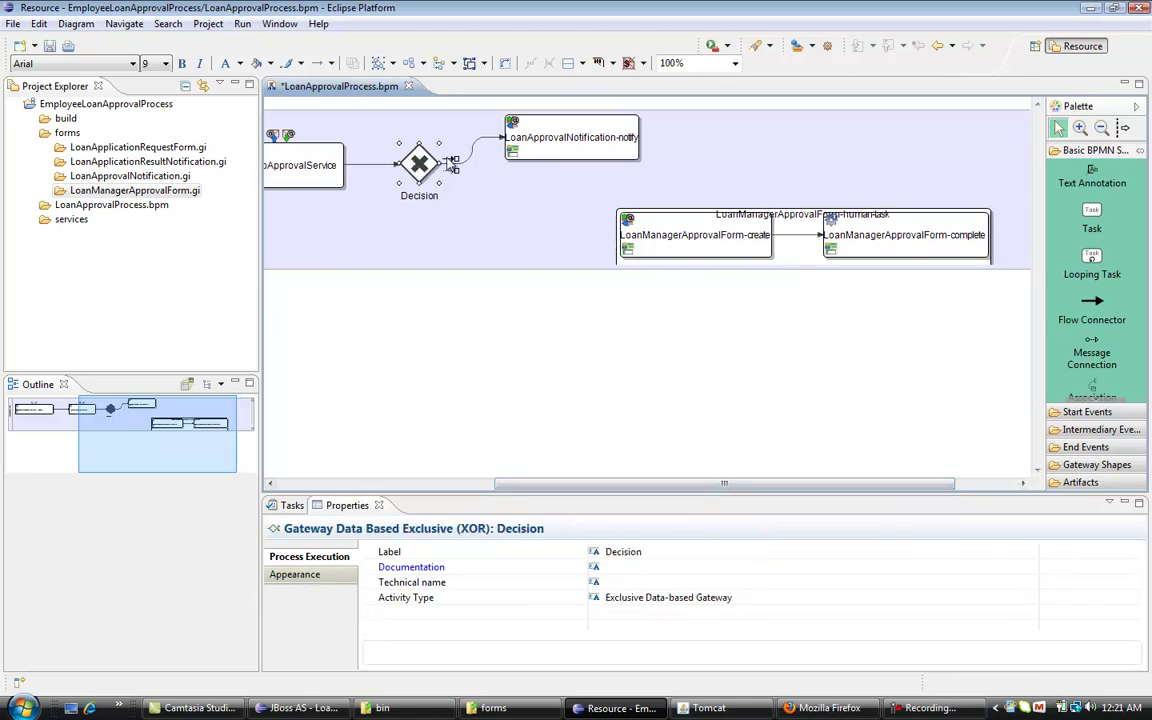
drag(453, 165, 562, 209)
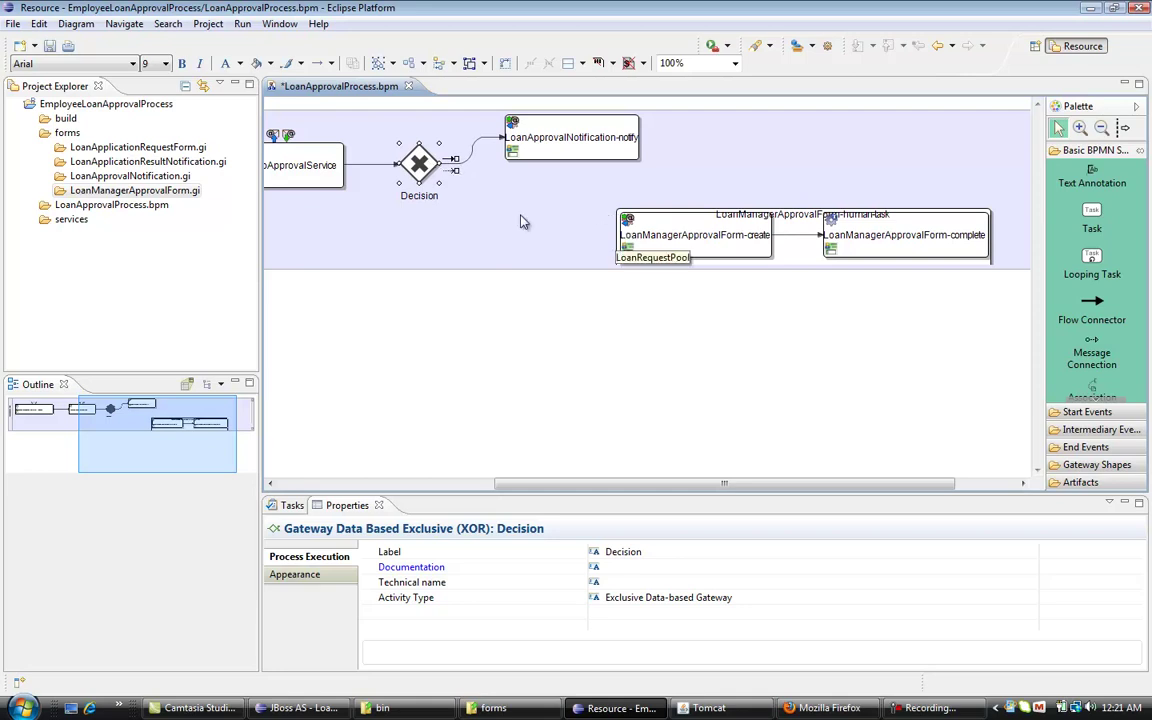
drag(455, 171, 619, 251)
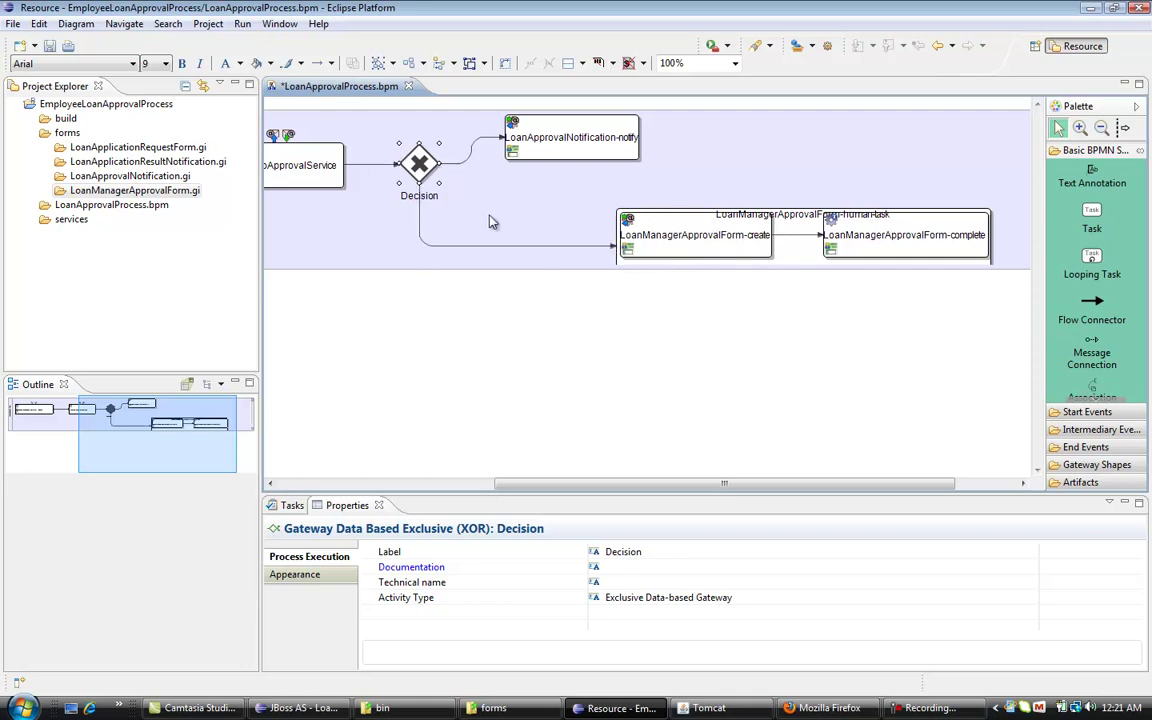
- Set the Decision-to-LoanManagerApprovalForm-create flow's condition type to Default
click(463, 246)
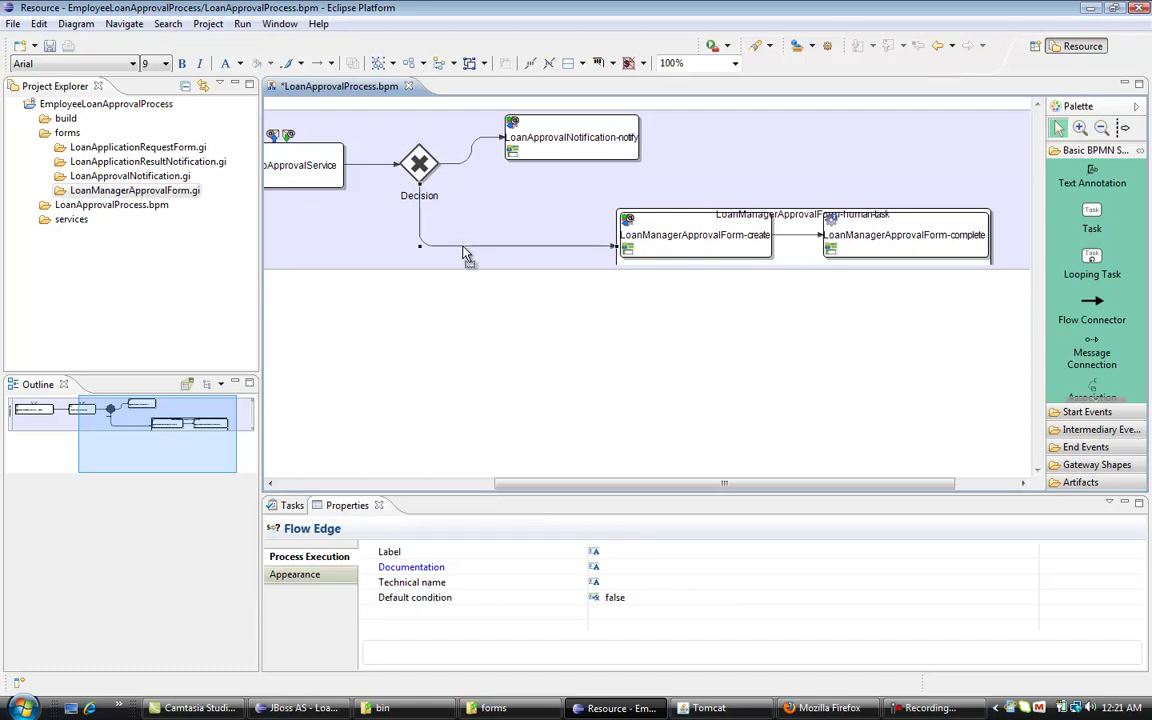
right_click(463, 252)
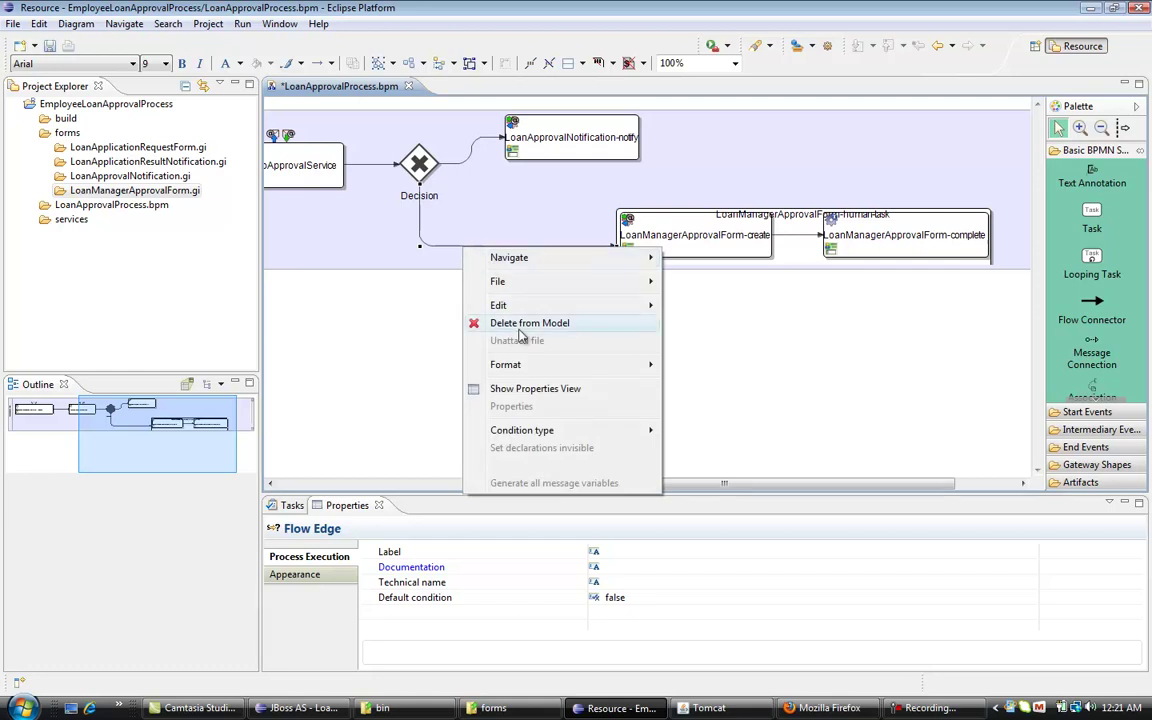
mouse_move(597, 432)
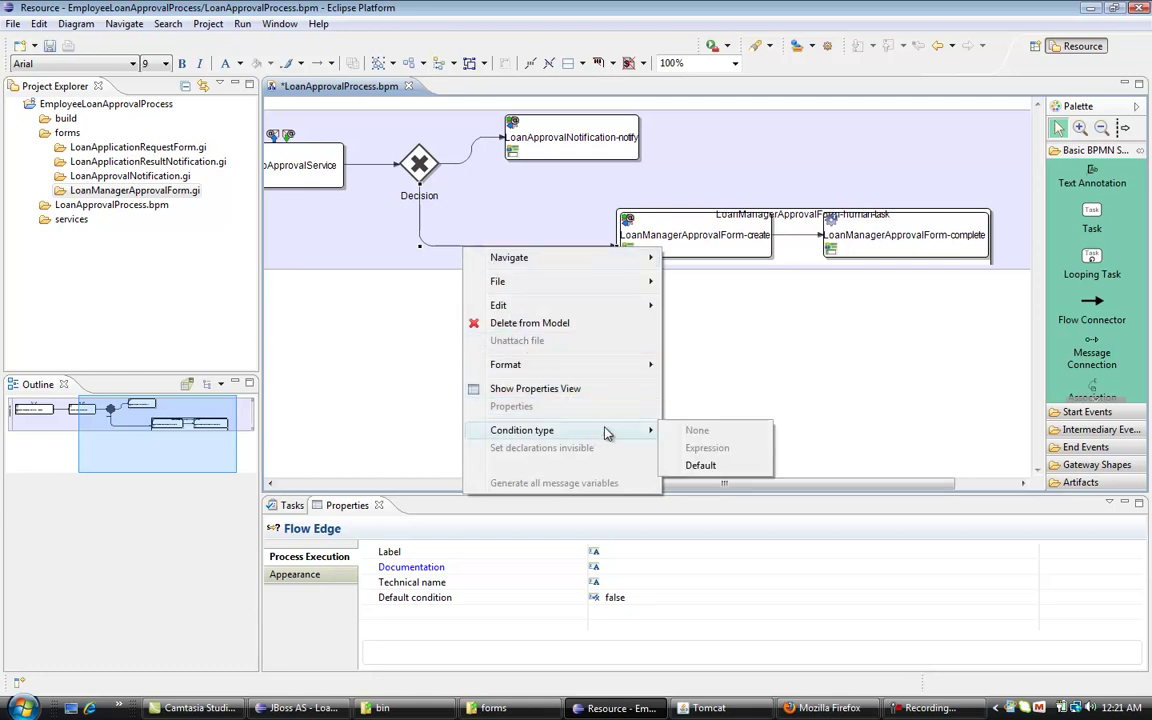
click(700, 465)
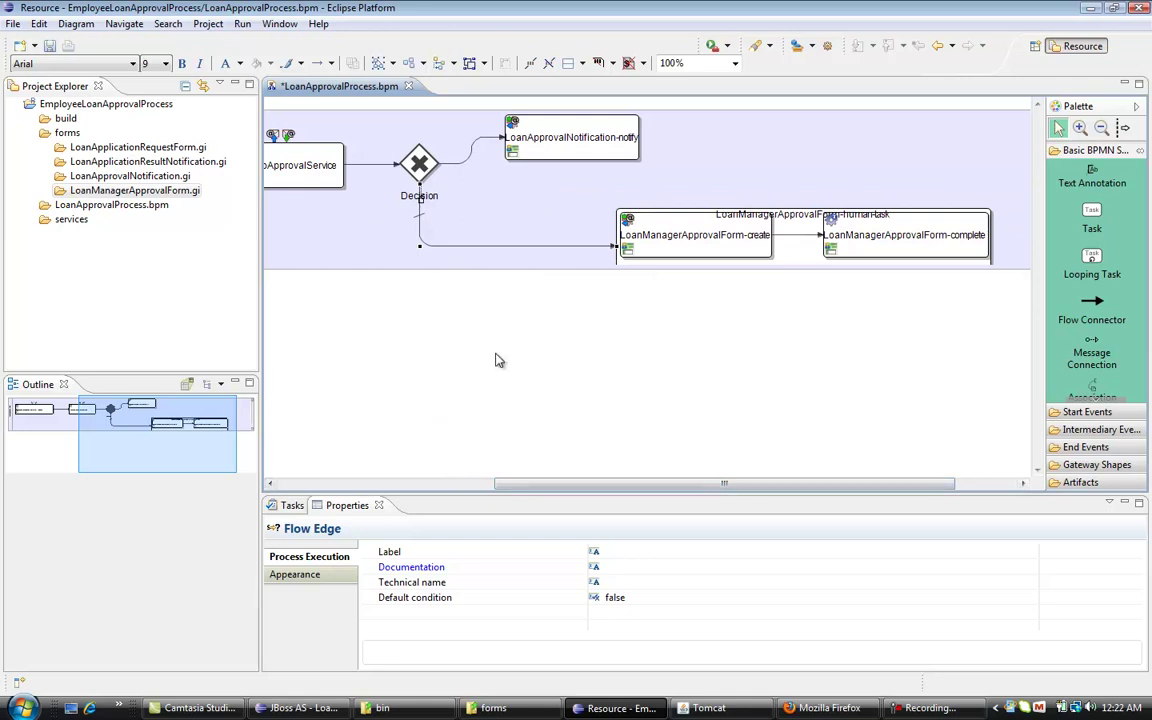
drag(499, 485, 495, 485)
mouse_move(565, 493)
mouse_down()
mouse_move(586, 494)
mouse_move(501, 489)
mouse_move(552, 487)
mouse_up()
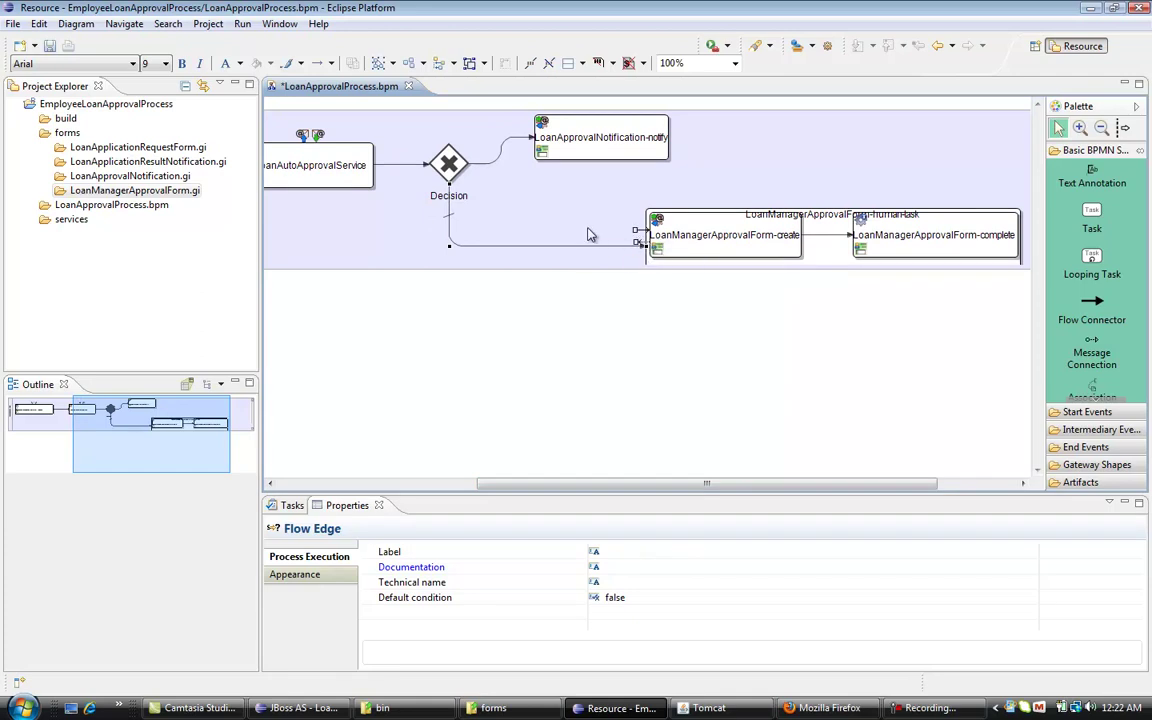
mouse_move(589, 235)
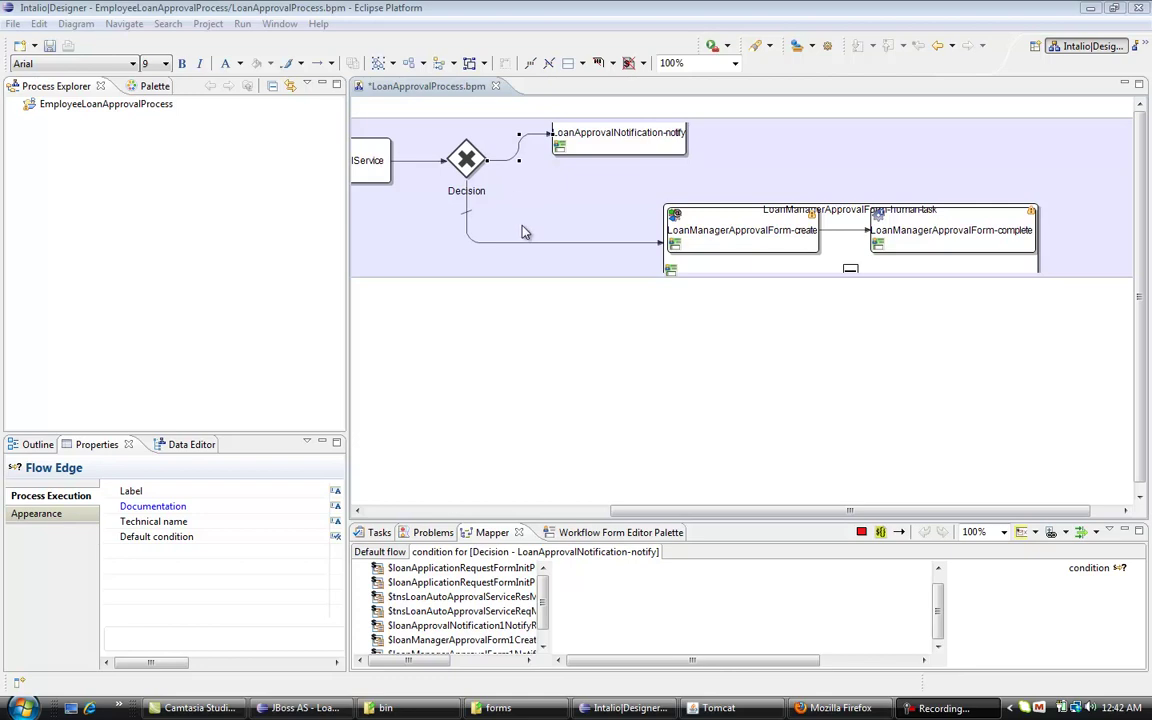
- Label the flow to the notification task 'Loan AutoApproved'
click(518, 160)
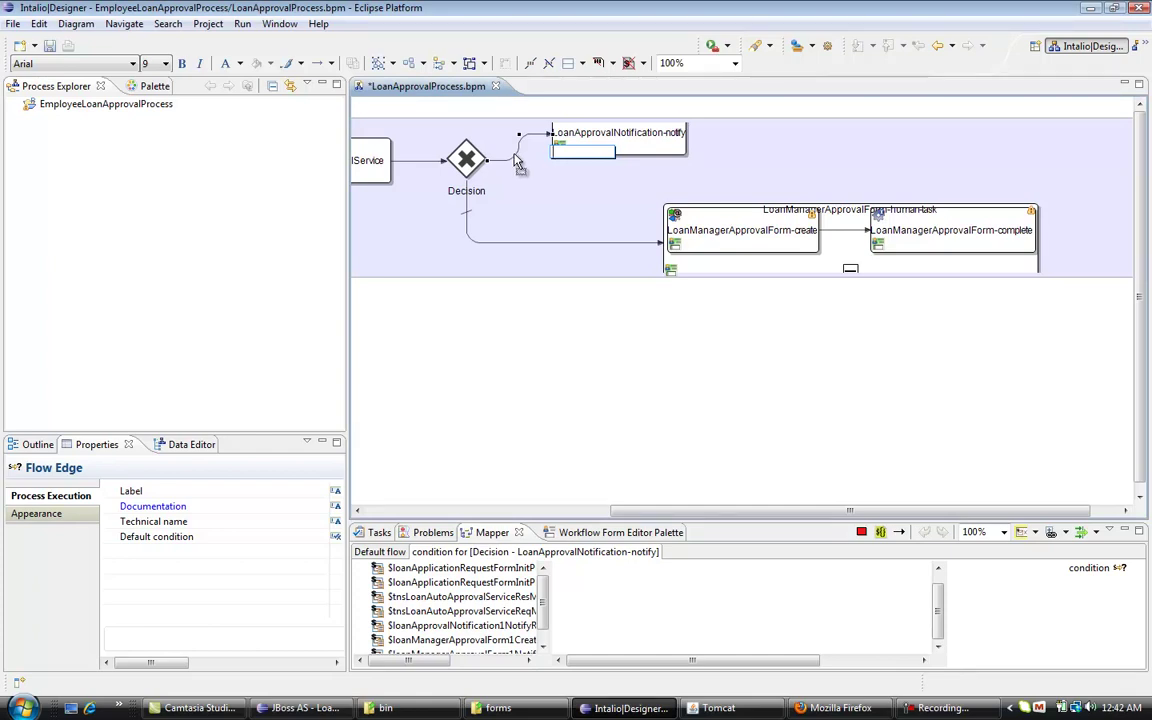
key(Return)
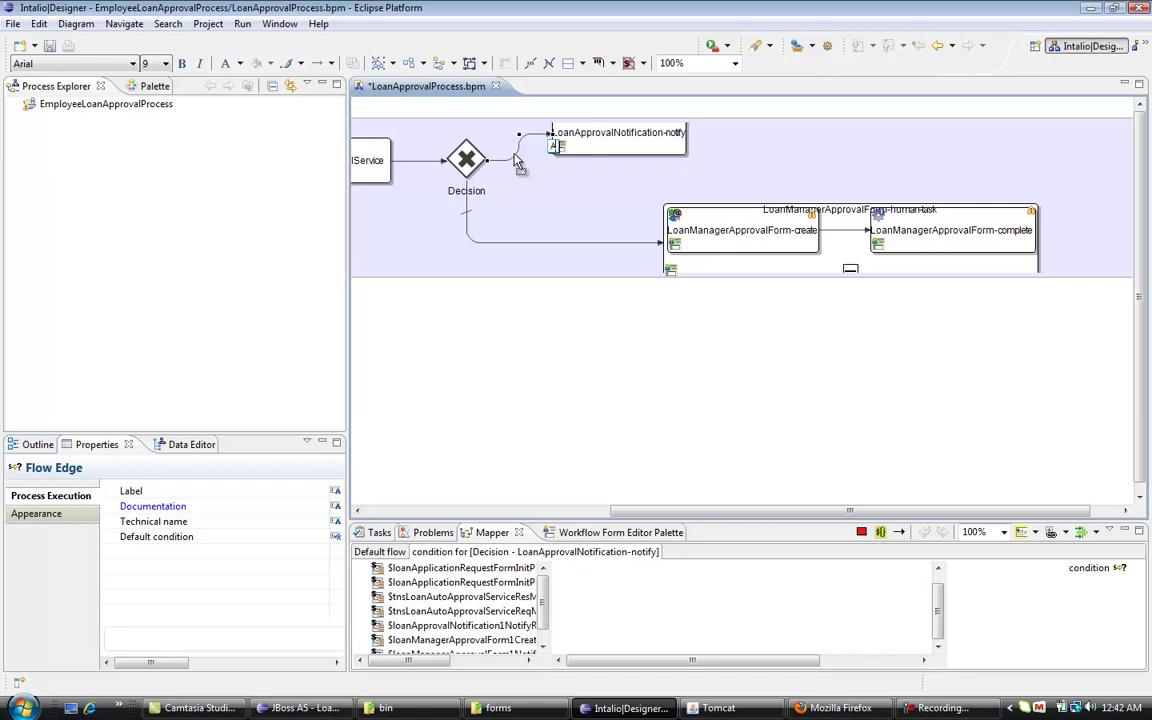
text(Loan AutoApproved)
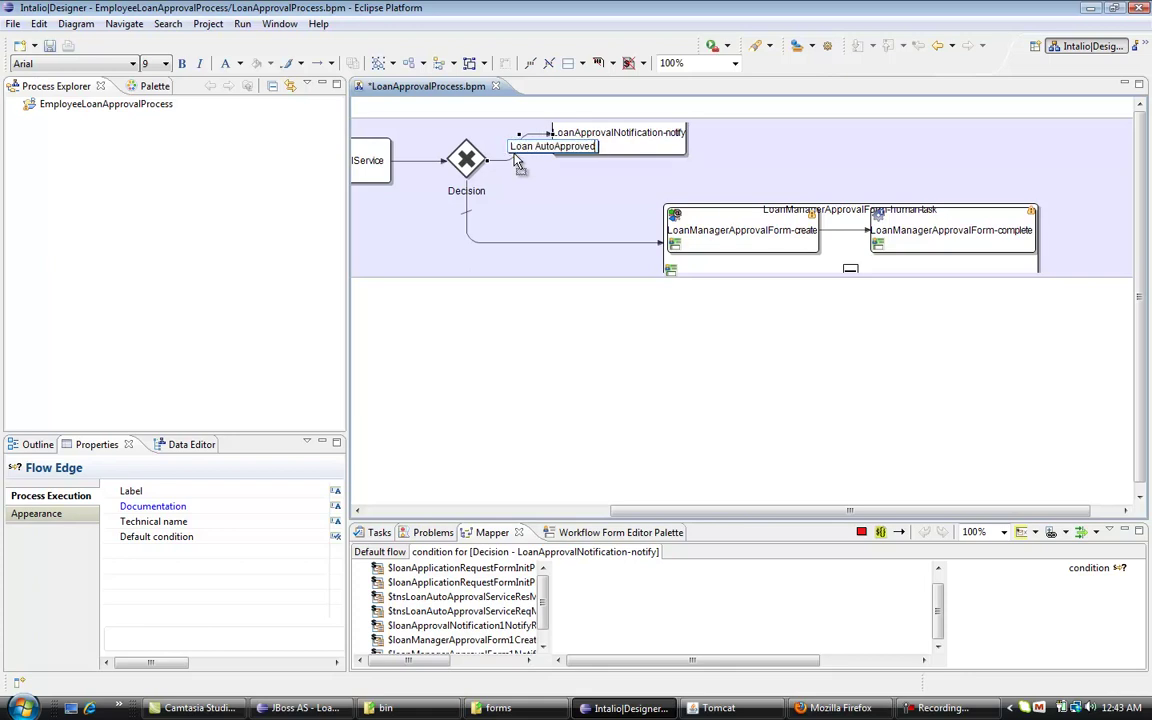
key(ctrl+a)
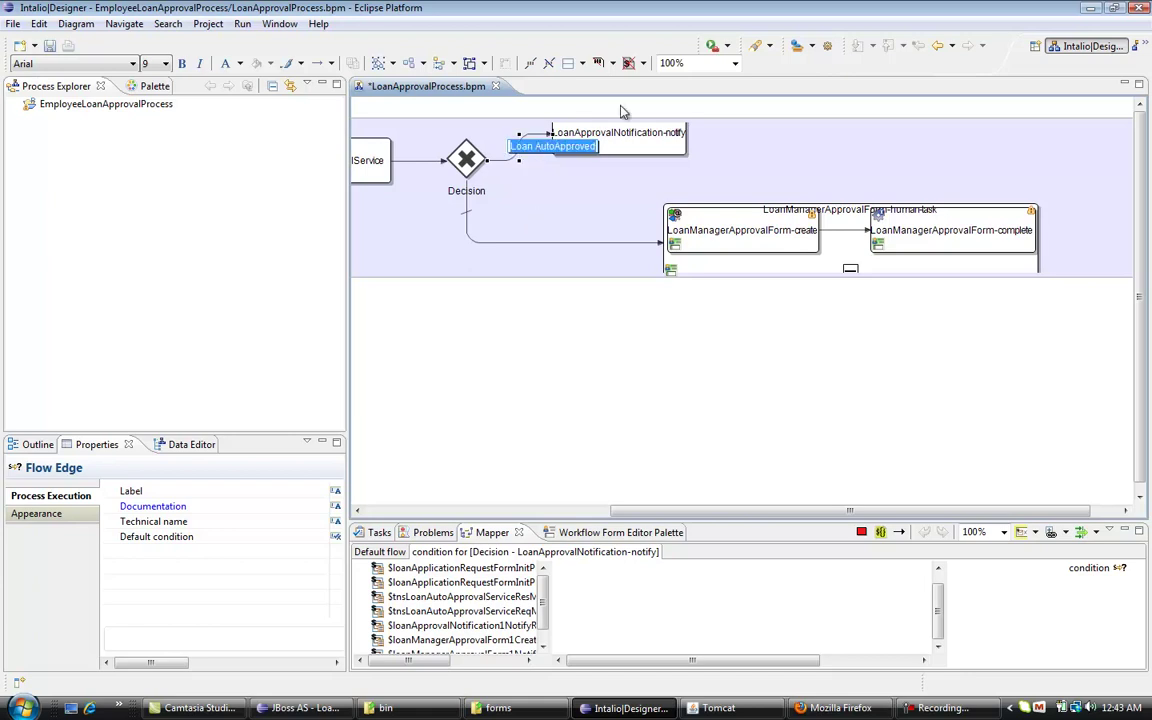
click(566, 121)
drag(636, 143, 700, 144)
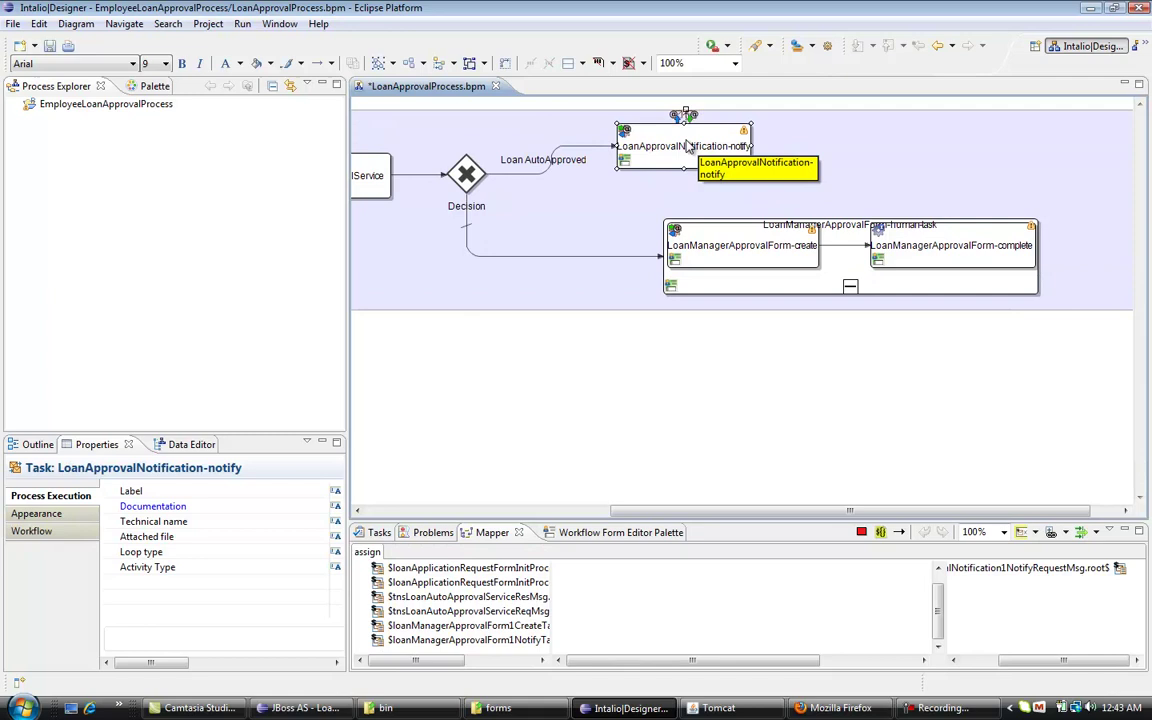
- Label the flow to the manager task 'Loan Rejected By Service'
click(553, 257)
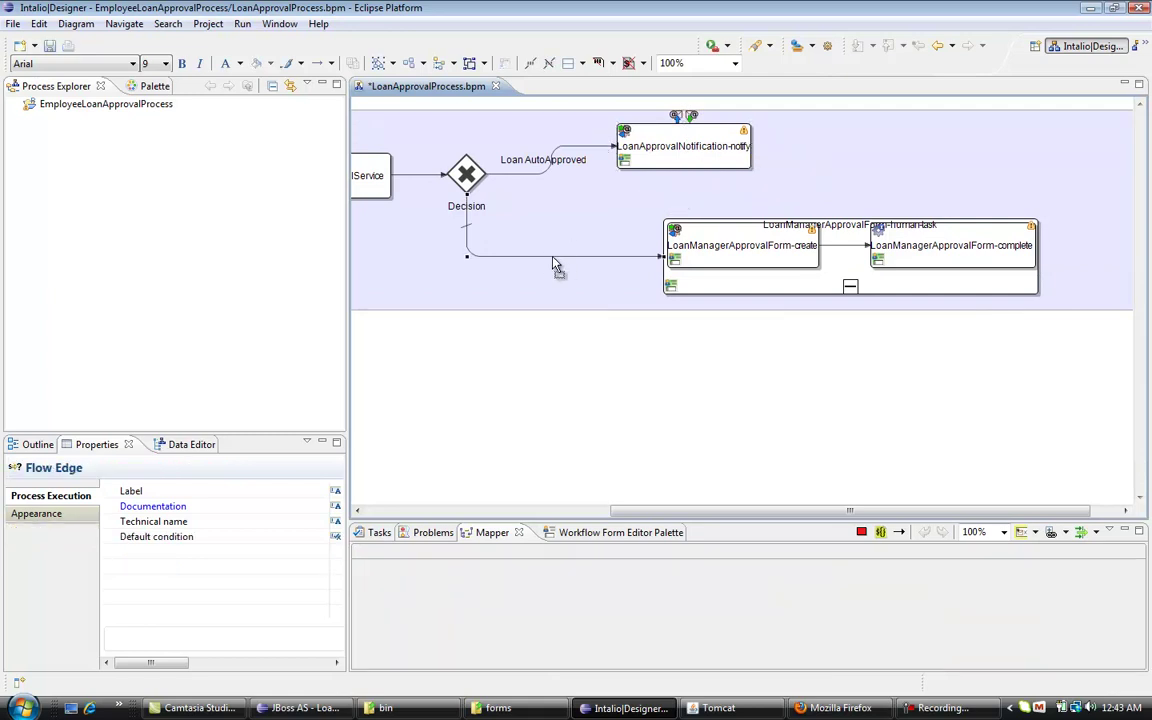
click(553, 258)
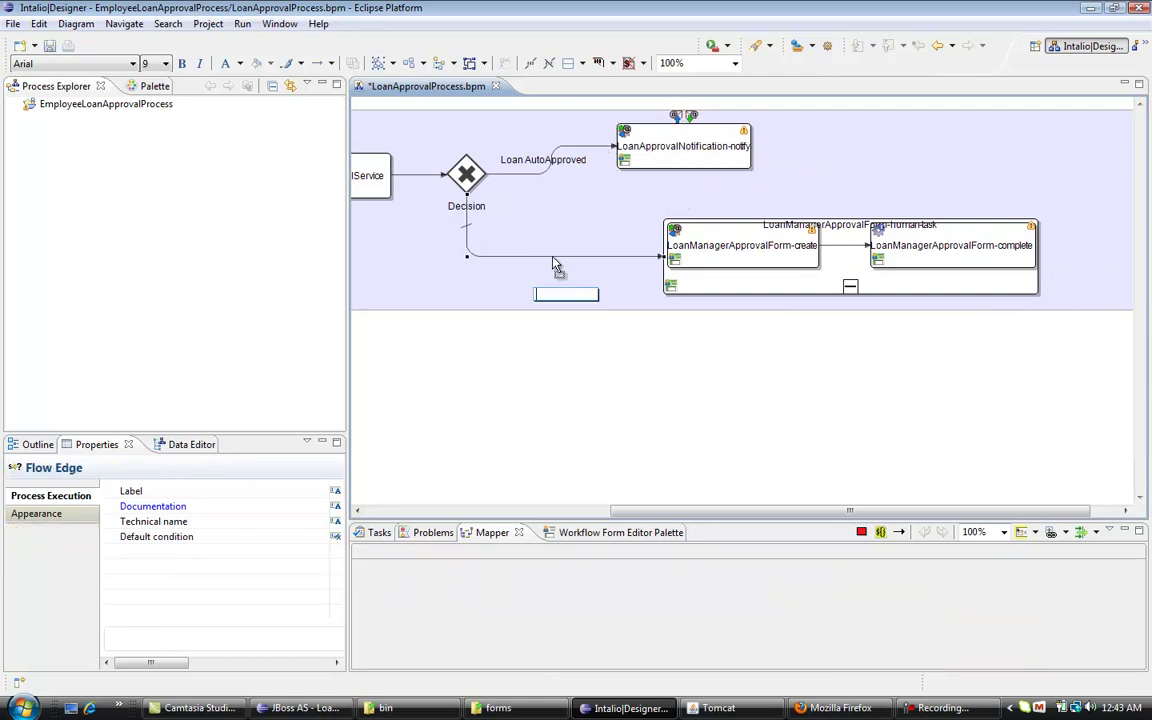
key(Return)
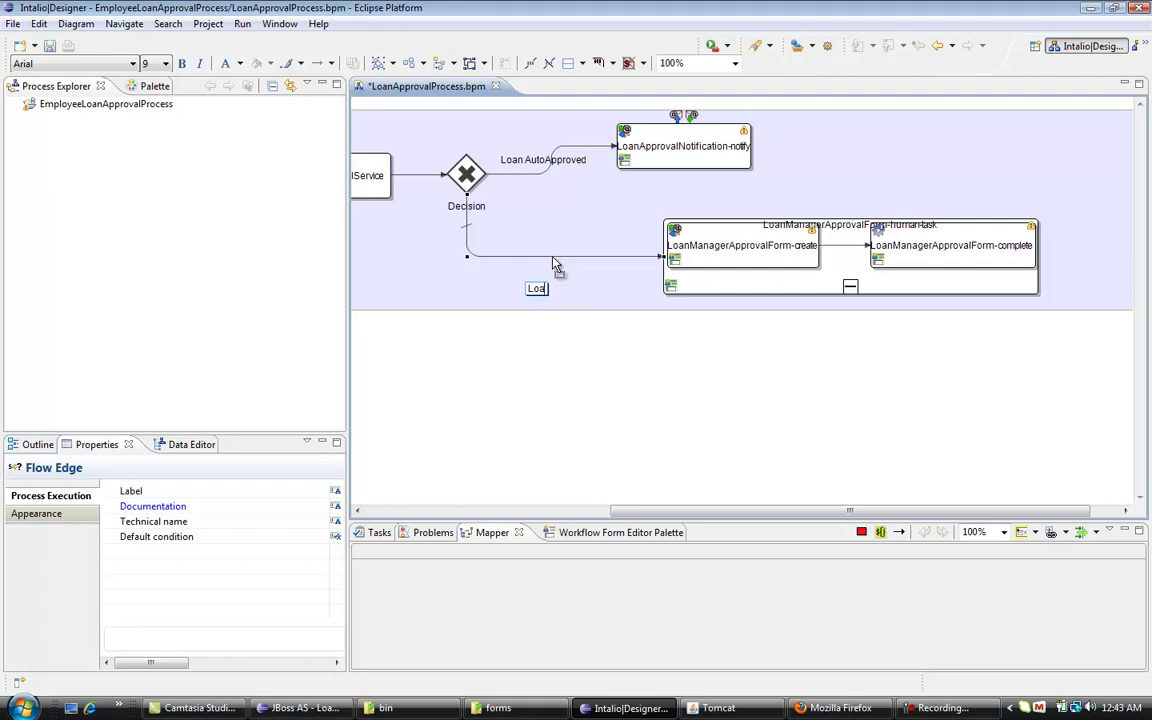
text(Loan Rejected)
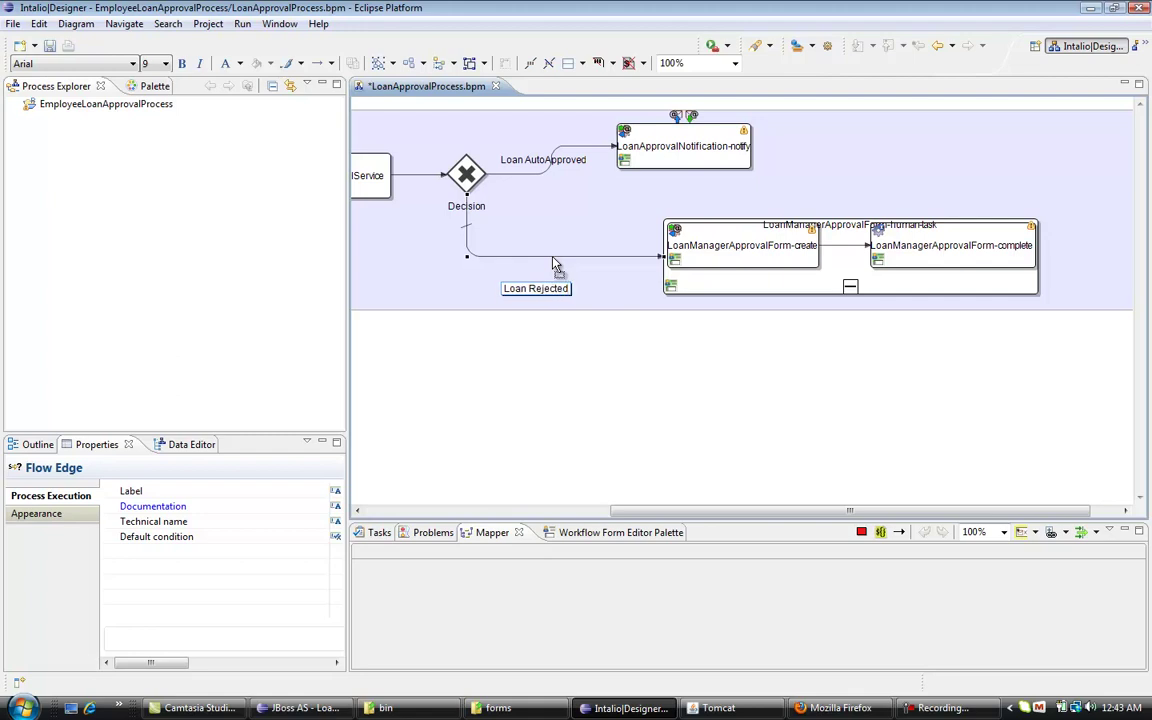
text( By Service)
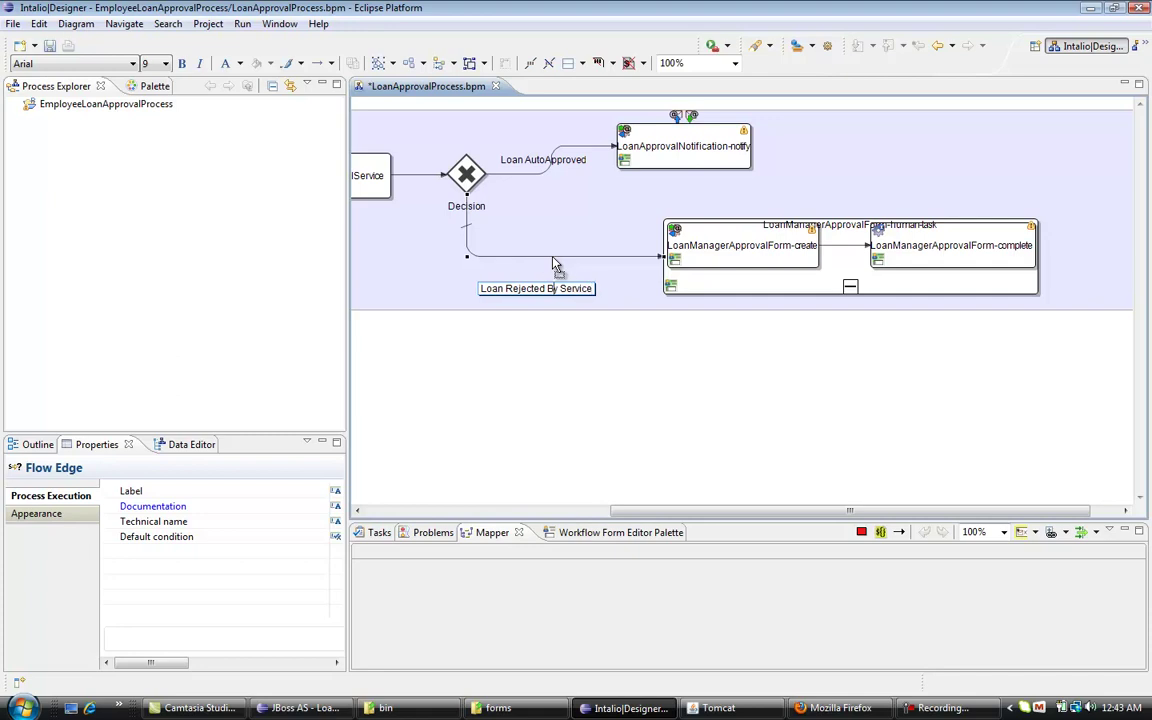
click(527, 246)
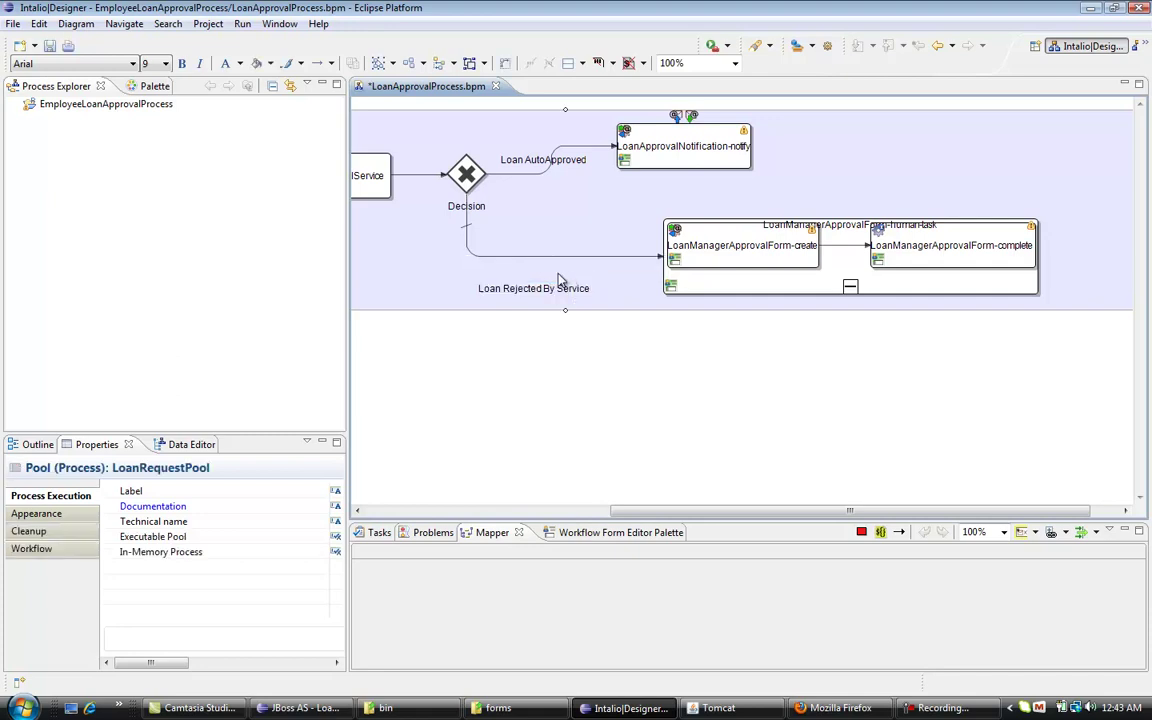
click(527, 178)
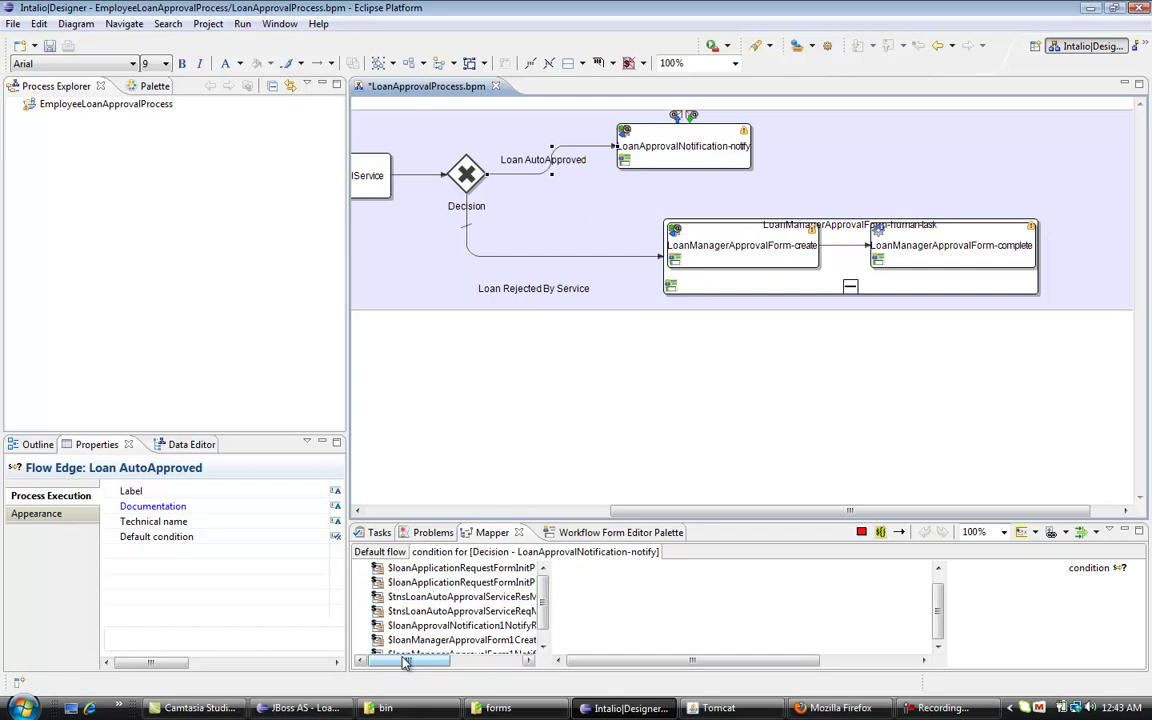
- In the Mapper, expand the auto-approval response variable down to IsLoanApproved's value
mouse_move(410, 662)
mouse_down()
mouse_move(500, 662)
mouse_move(407, 672)
mouse_up()
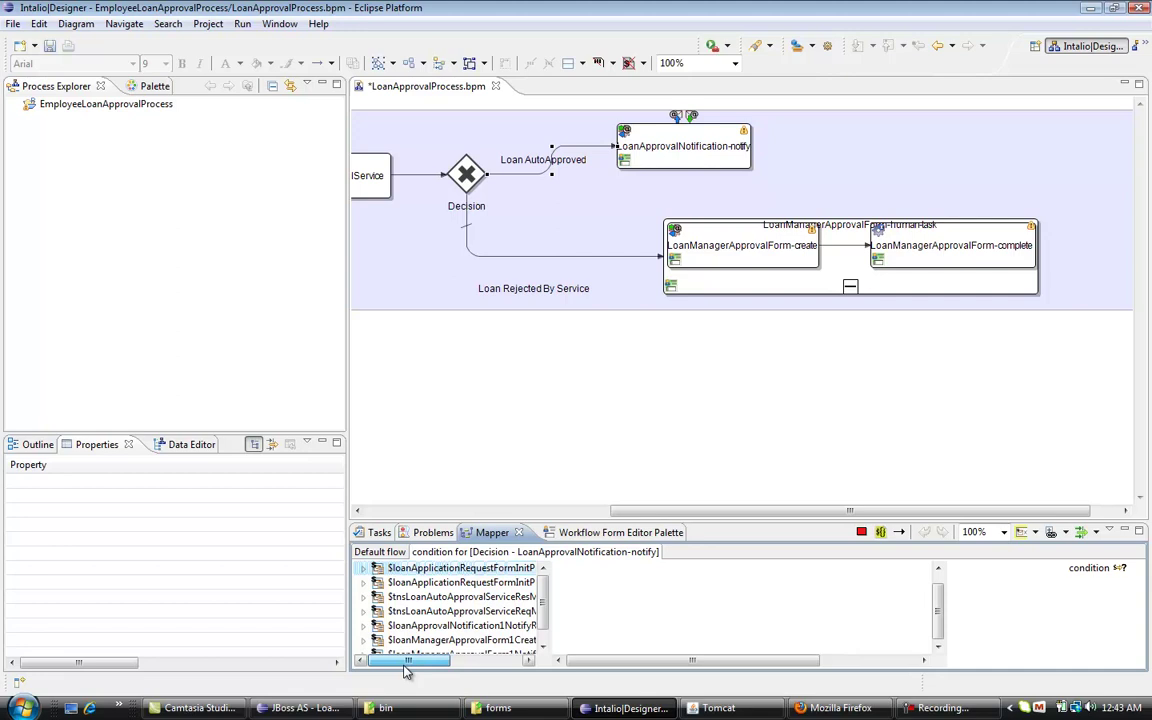
drag(404, 664, 376, 605)
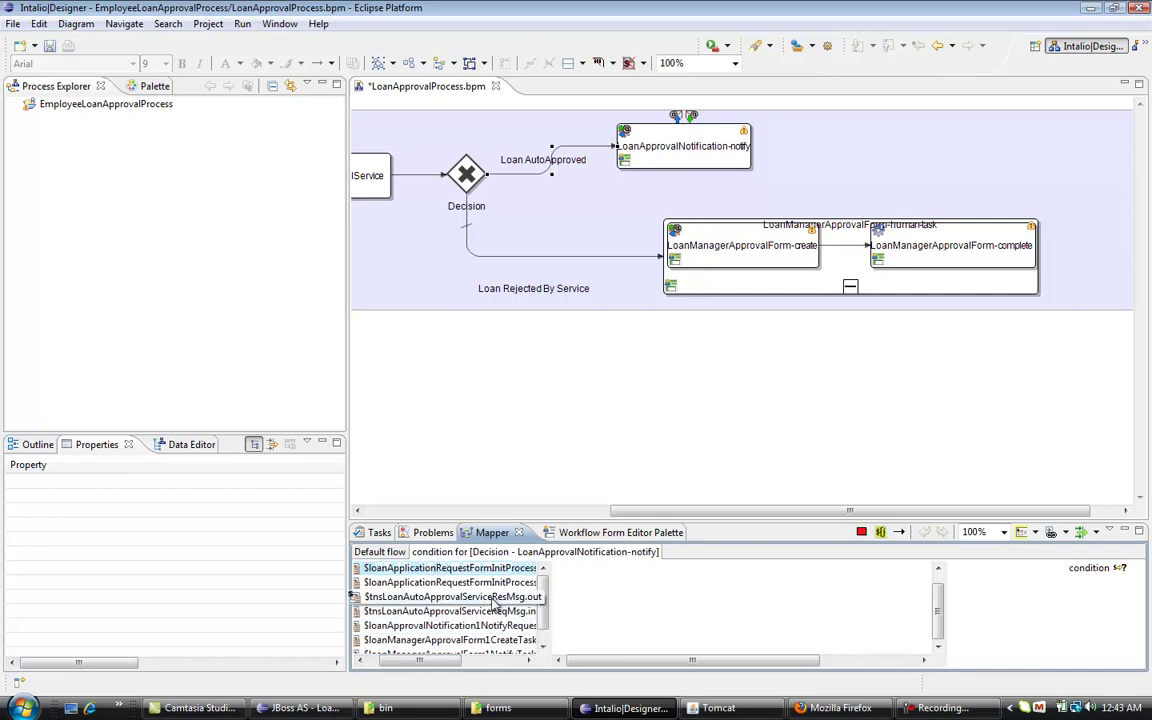
drag(416, 662, 404, 662)
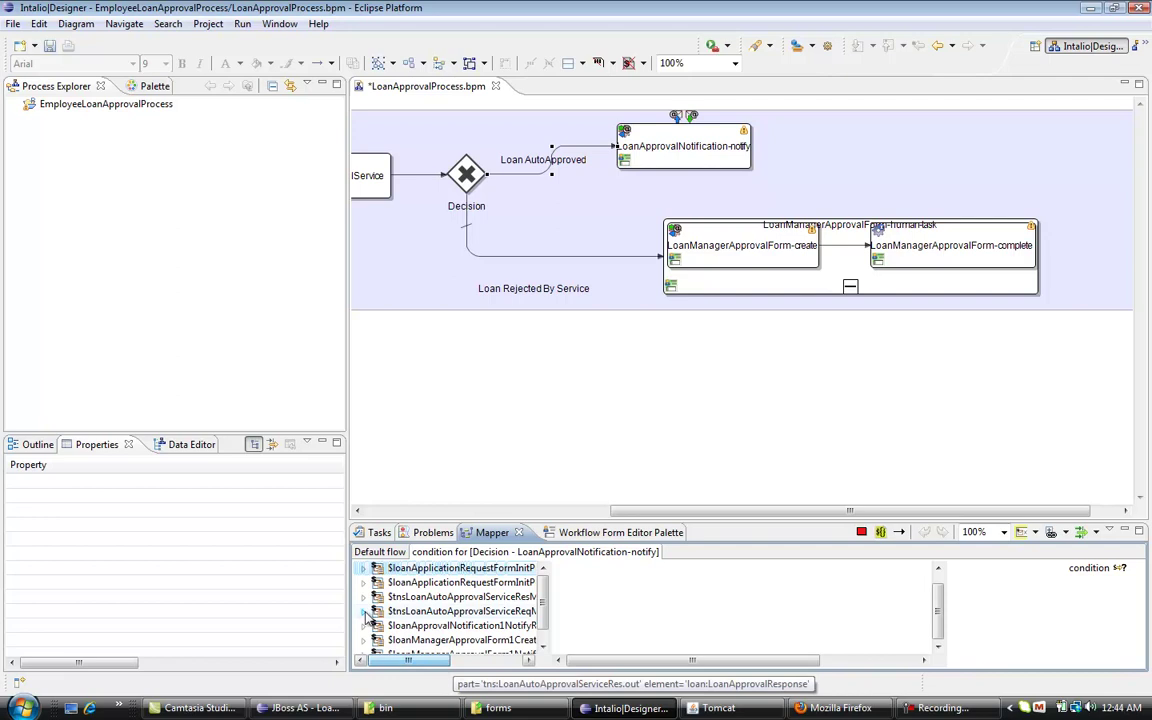
click(364, 597)
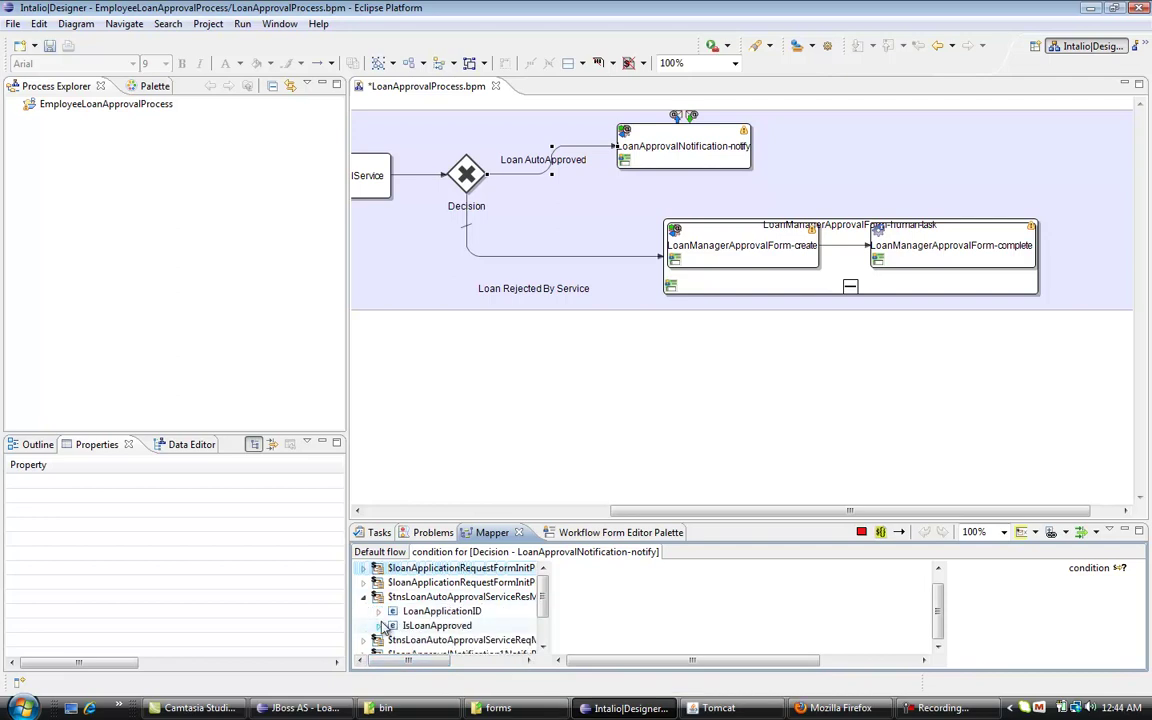
click(380, 625)
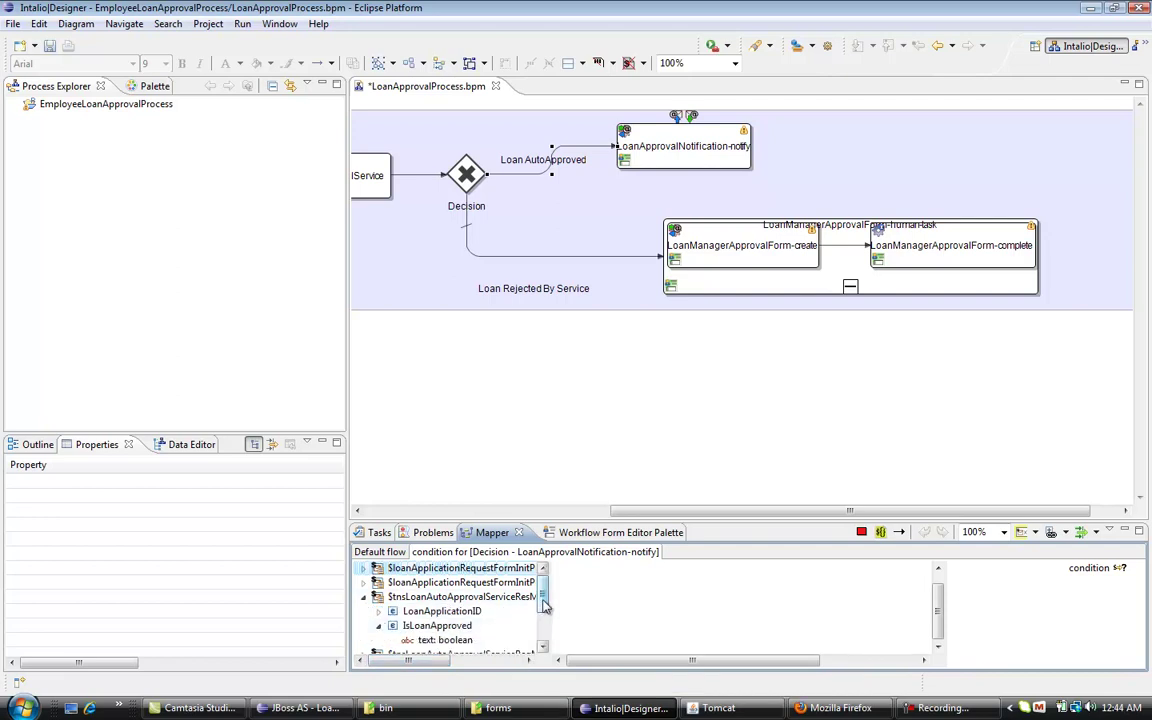
drag(543, 600, 543, 612)
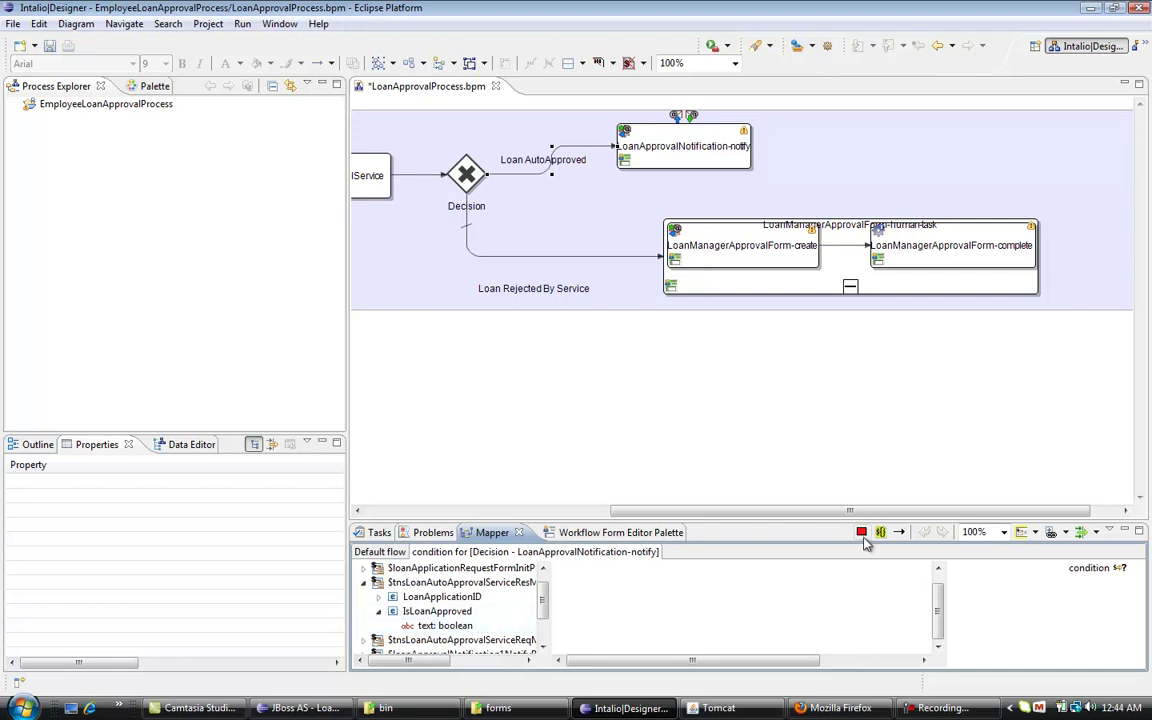
- Create an = operator and a 'true' constant in the mapping area
click(862, 533)
click(784, 597)
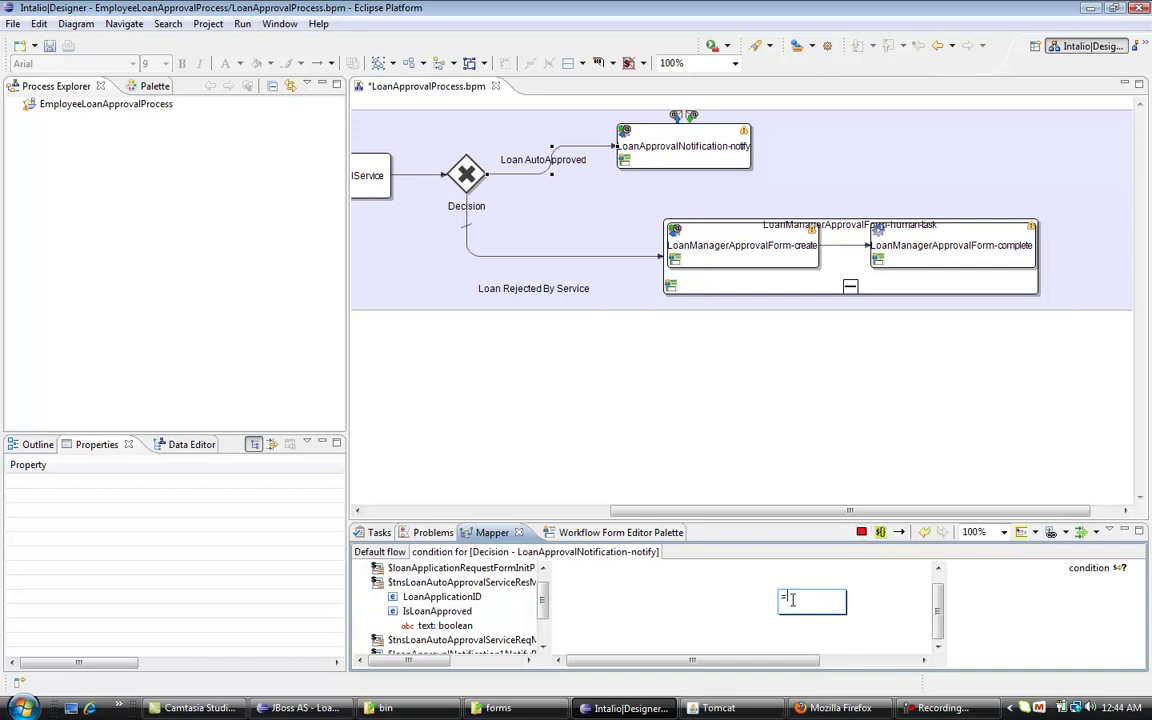
key(Return)
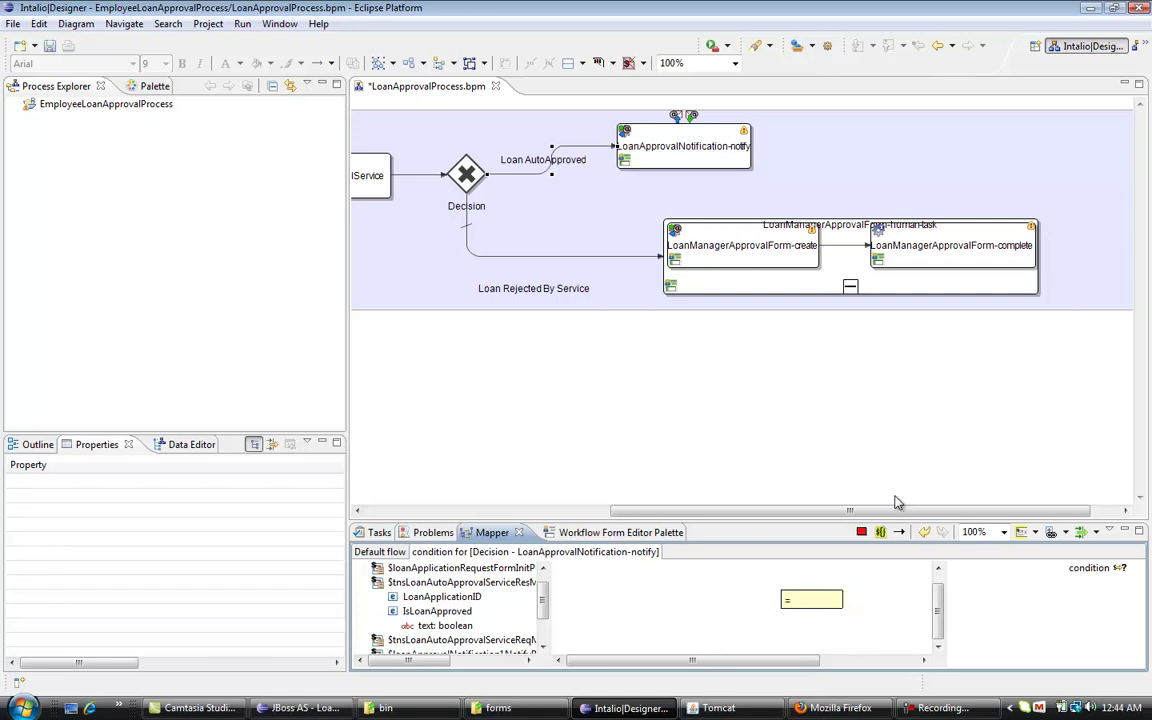
click(862, 533)
click(696, 622)
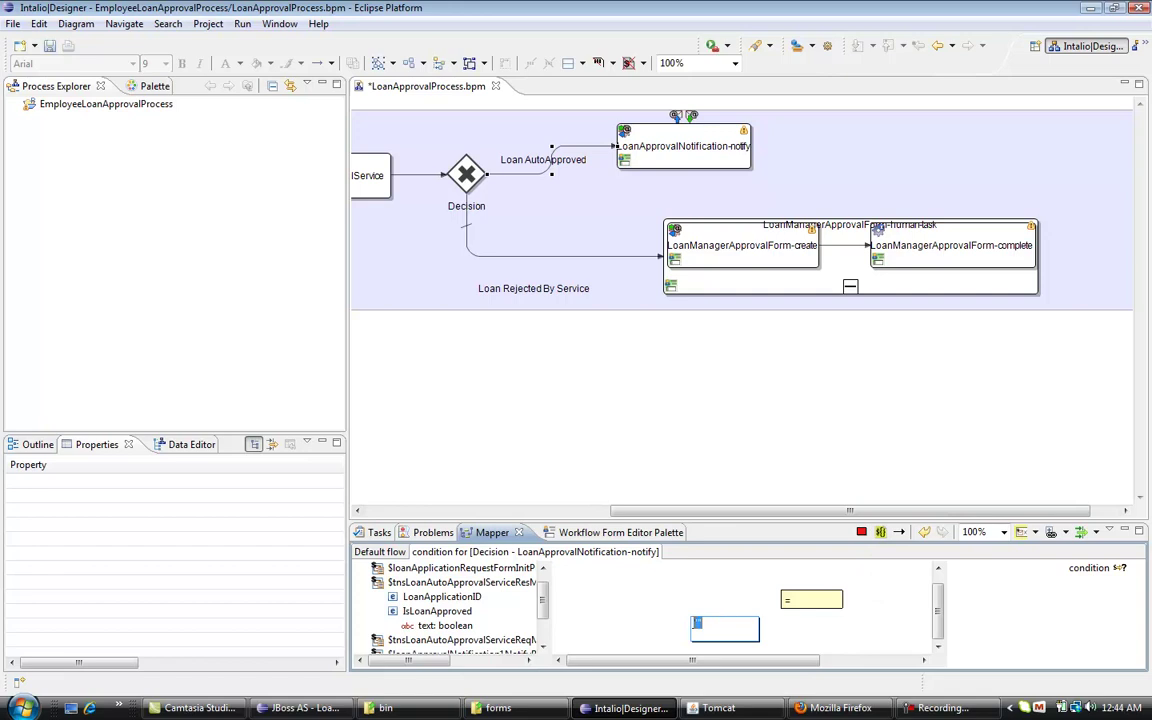
text('true')
click(791, 632)
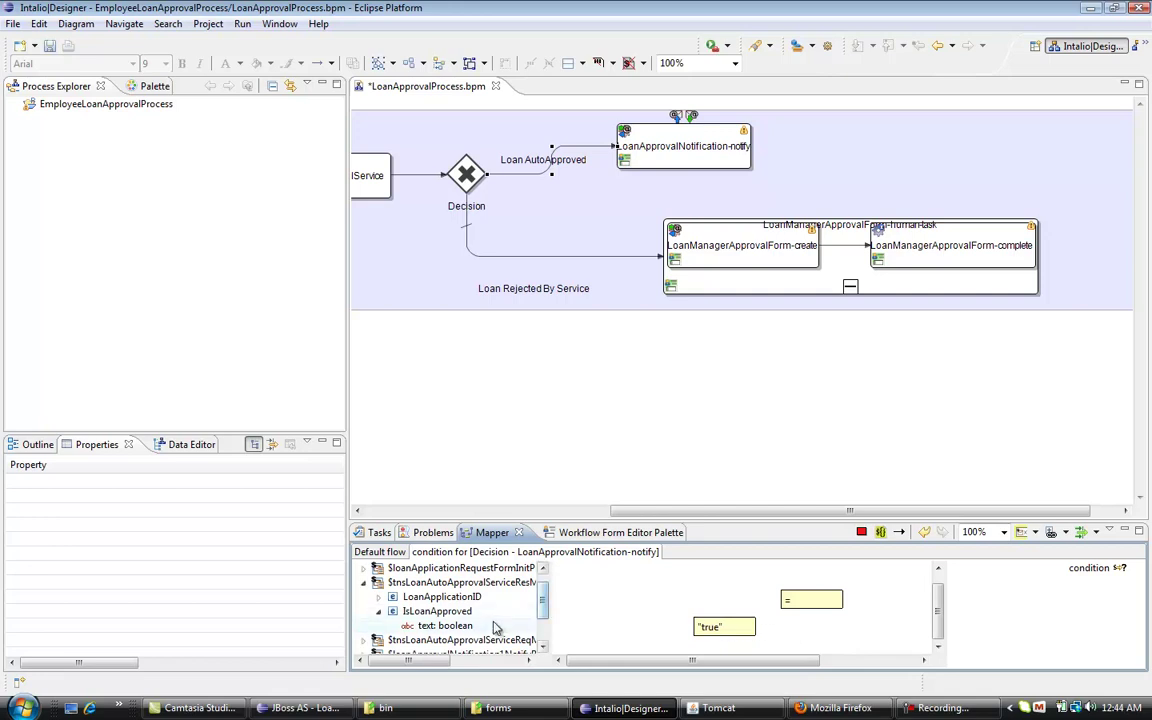
- Link IsLoanApproved's text and 'true' into =, then link = to the condition
drag(492, 628, 784, 604)
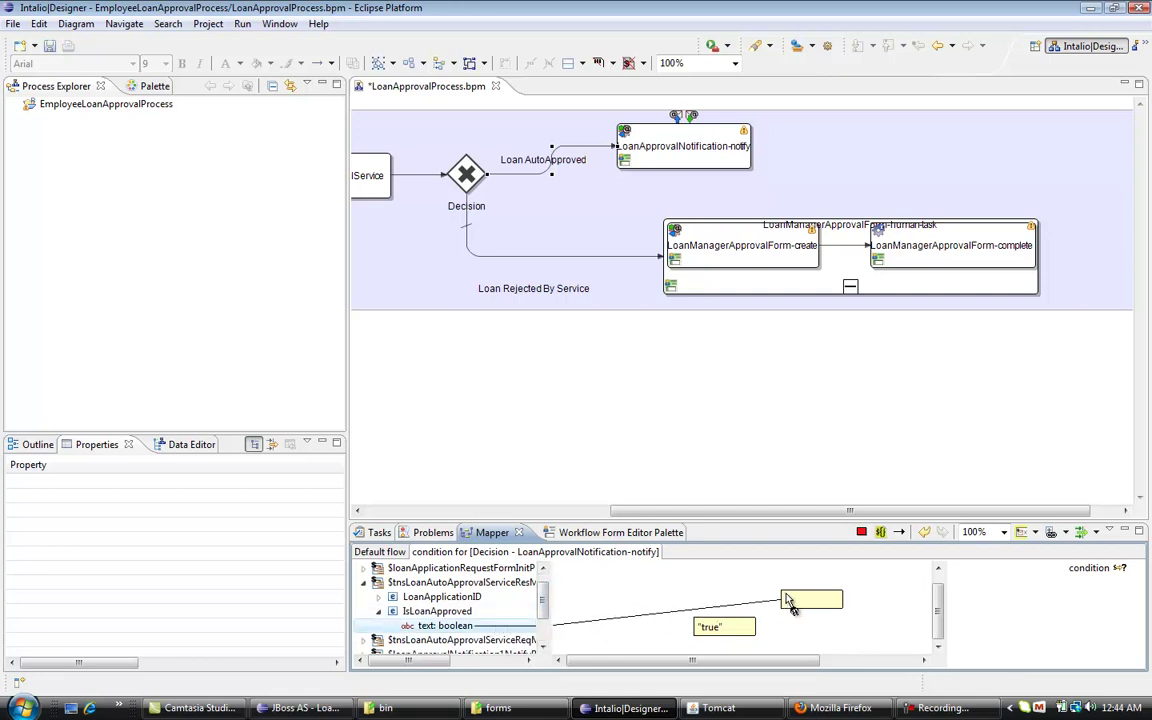
click(756, 629)
drag(758, 629, 802, 604)
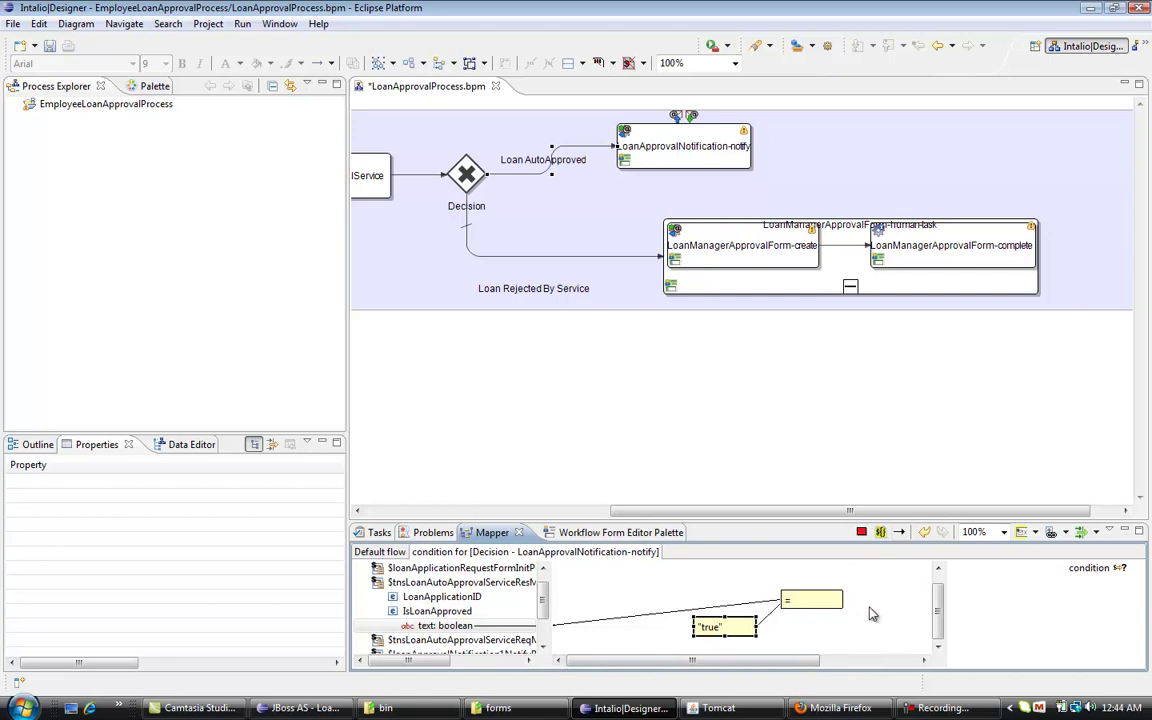
click(901, 535)
drag(866, 596, 1082, 569)
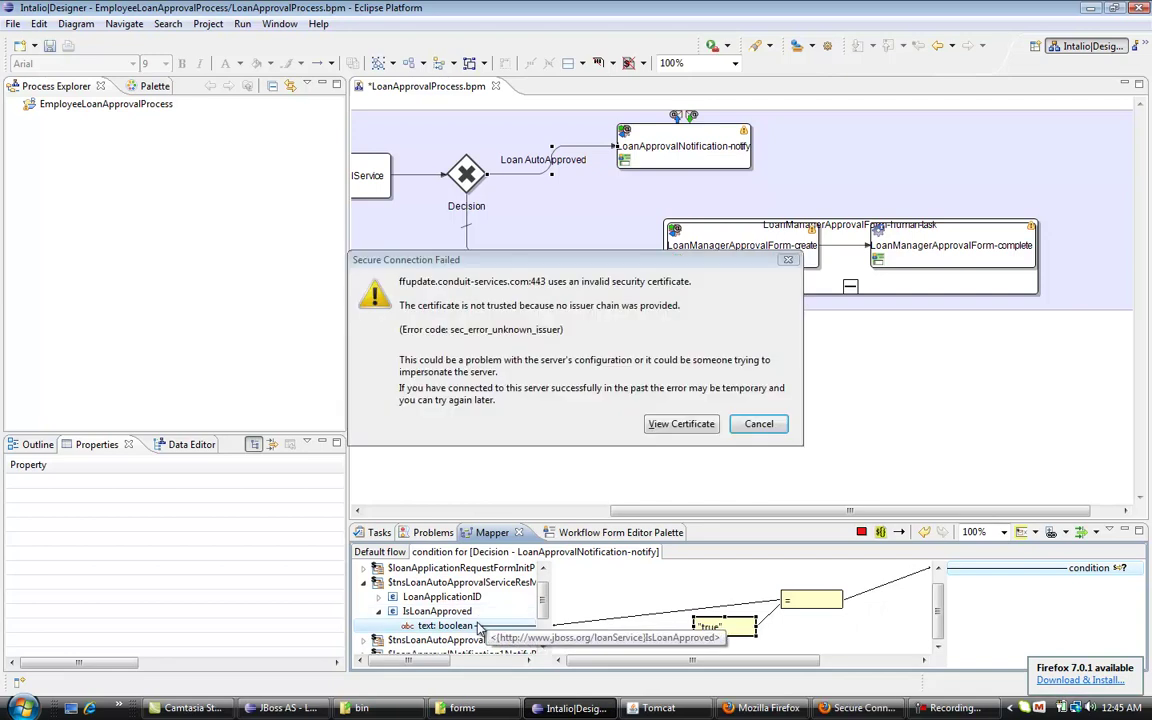
click(745, 426)
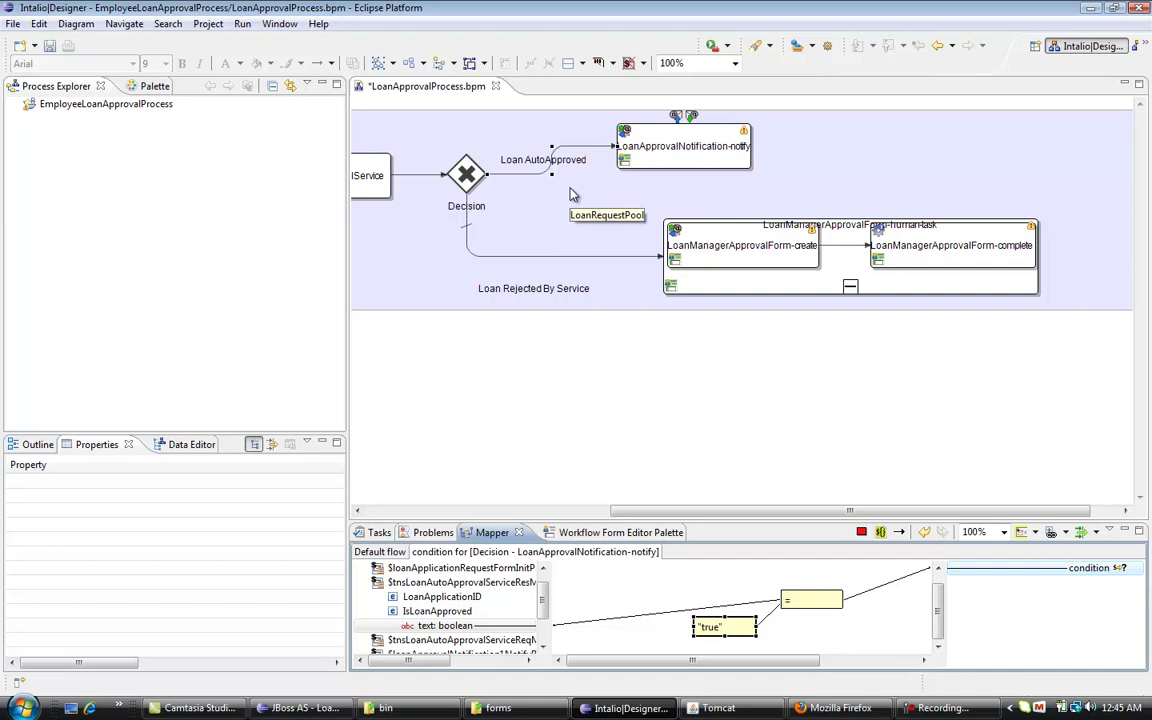
- Select the LoanRequestPool, then the Loan Rejected By Service flow
click(555, 239)
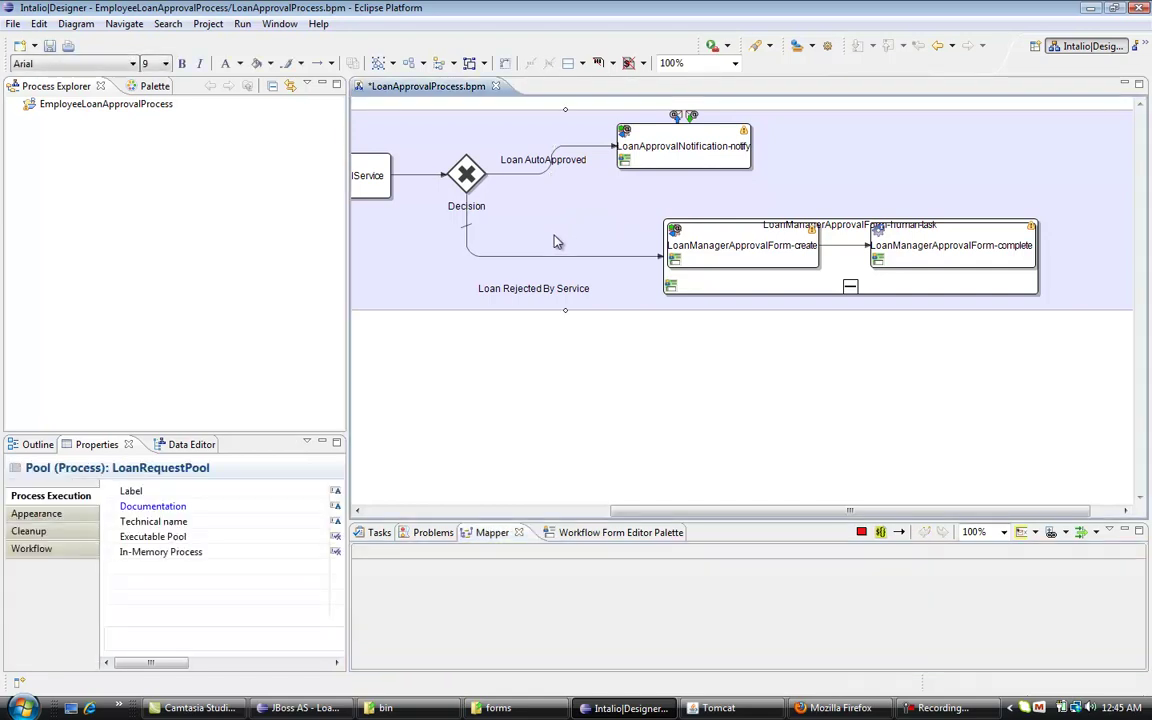
click(545, 257)
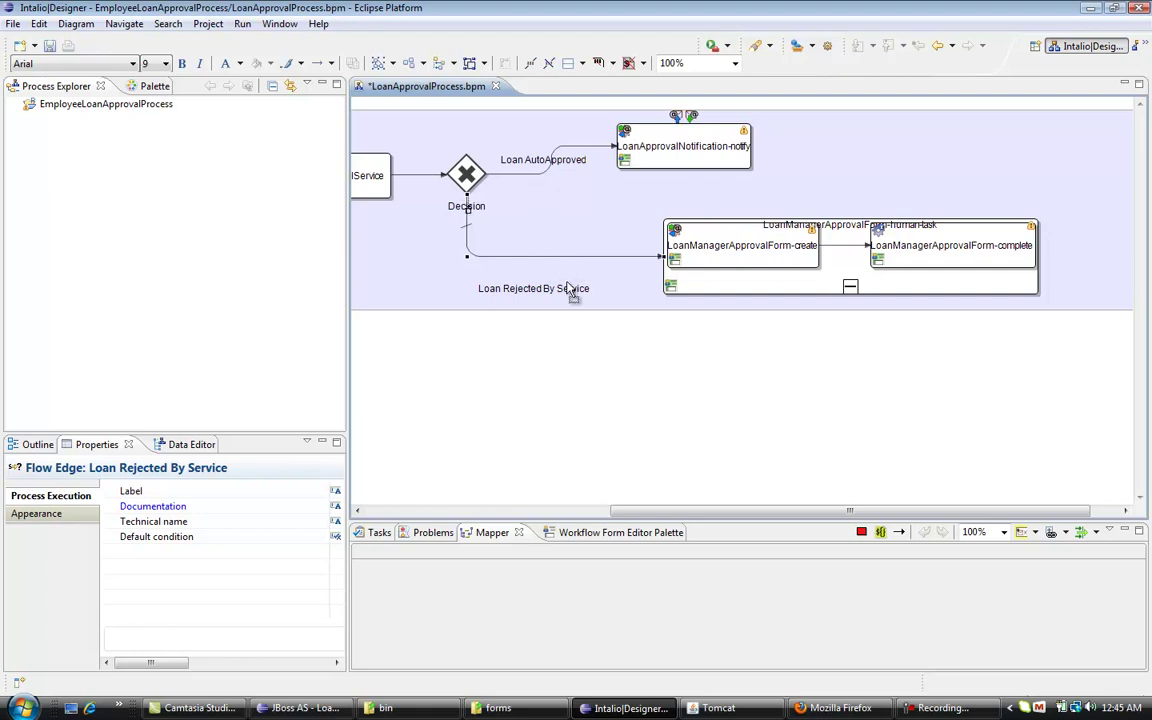
- Open the Loan Rejected By Service label for editing and confirm it unchanged
click(616, 258)
key(Return)
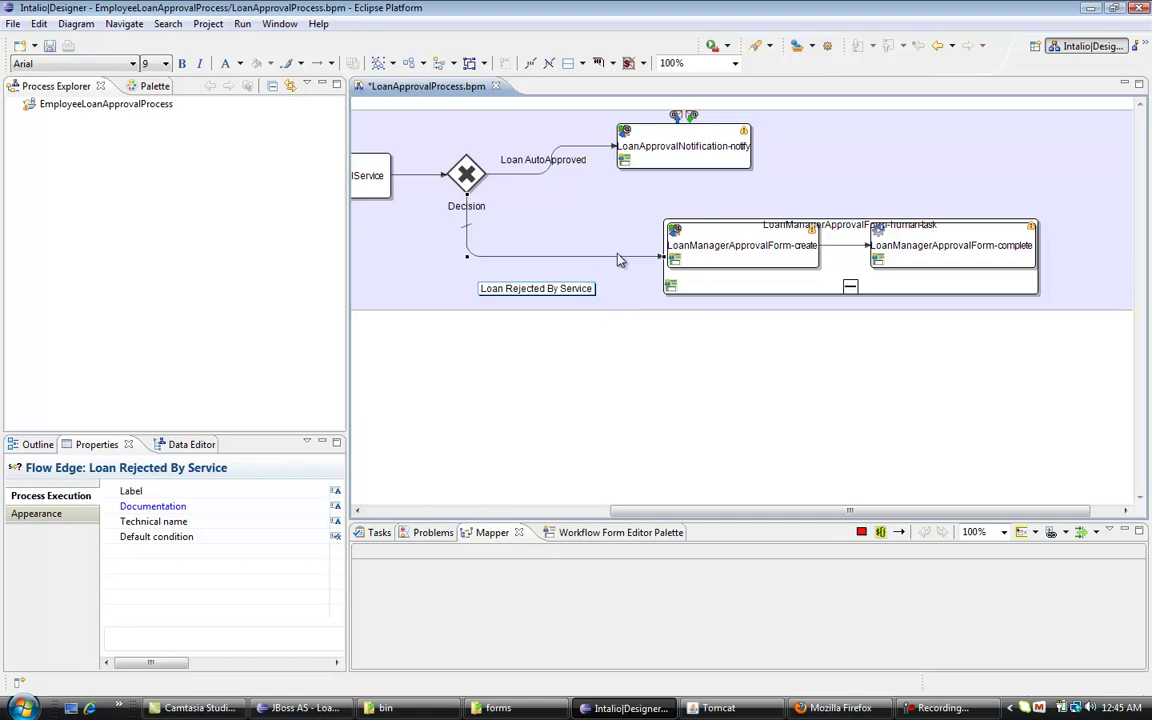
mouse_move(731, 259)
mouse_move(628, 297)
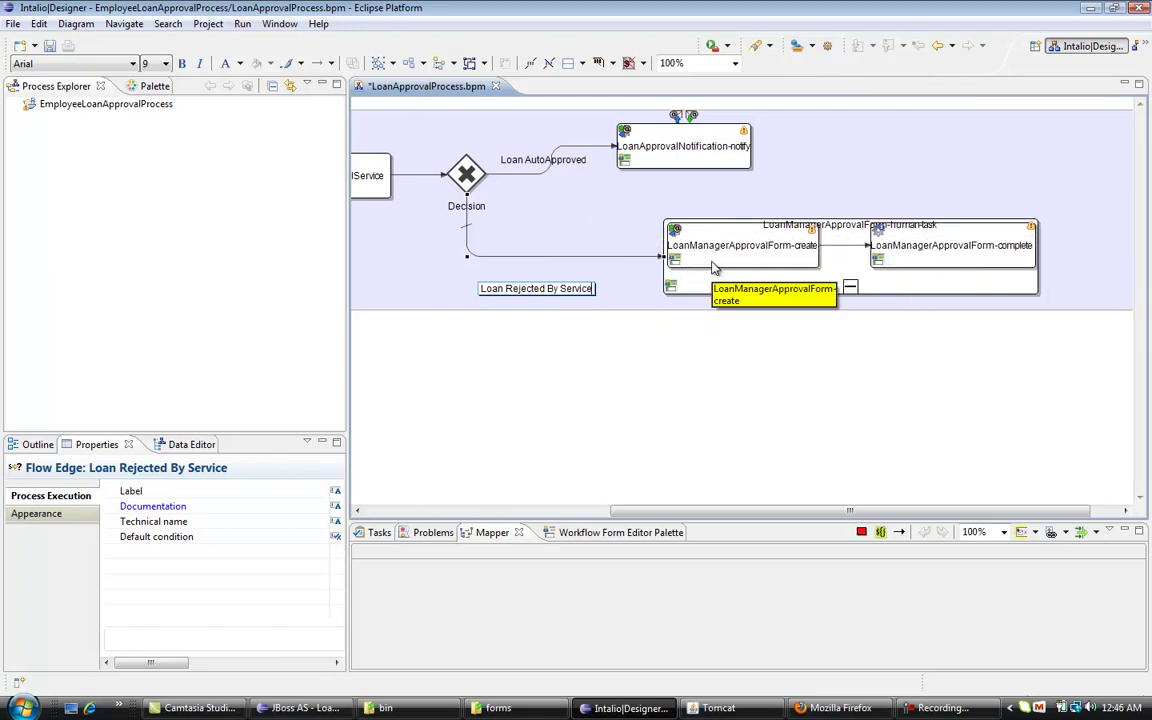
drag(752, 509, 790, 515)
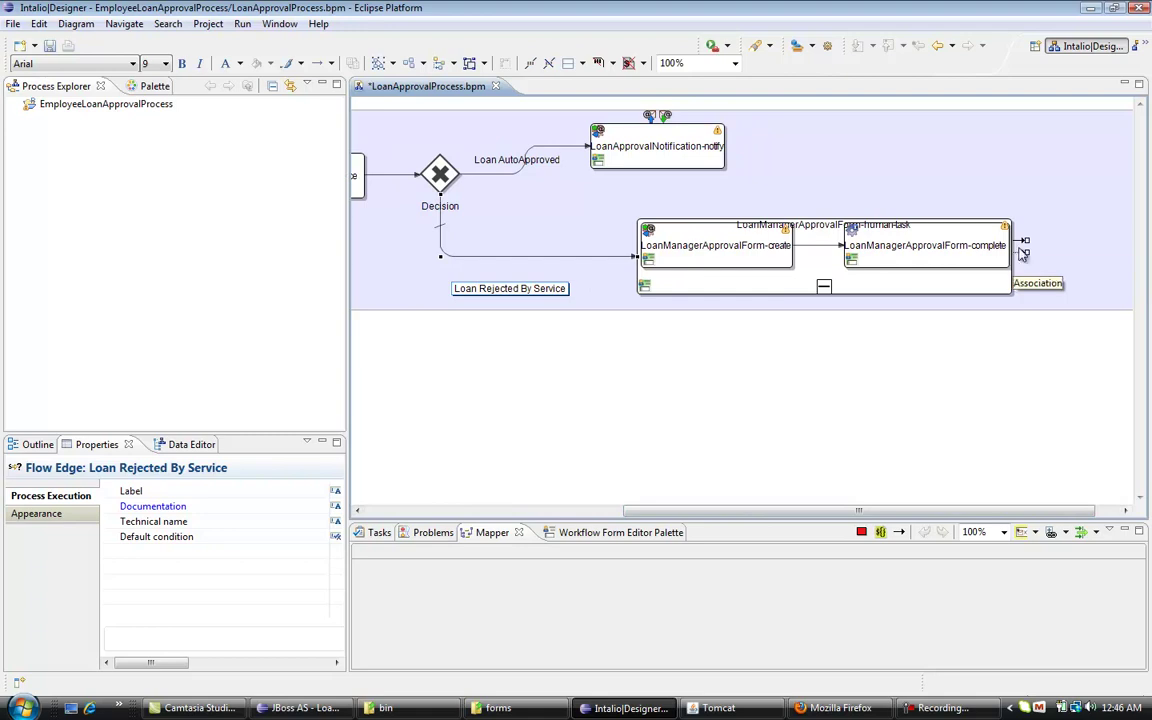
- Drop LoanApplicationResultNotification.gi onto the pool as a notify task, fed from the manager human task
click(15, 104)
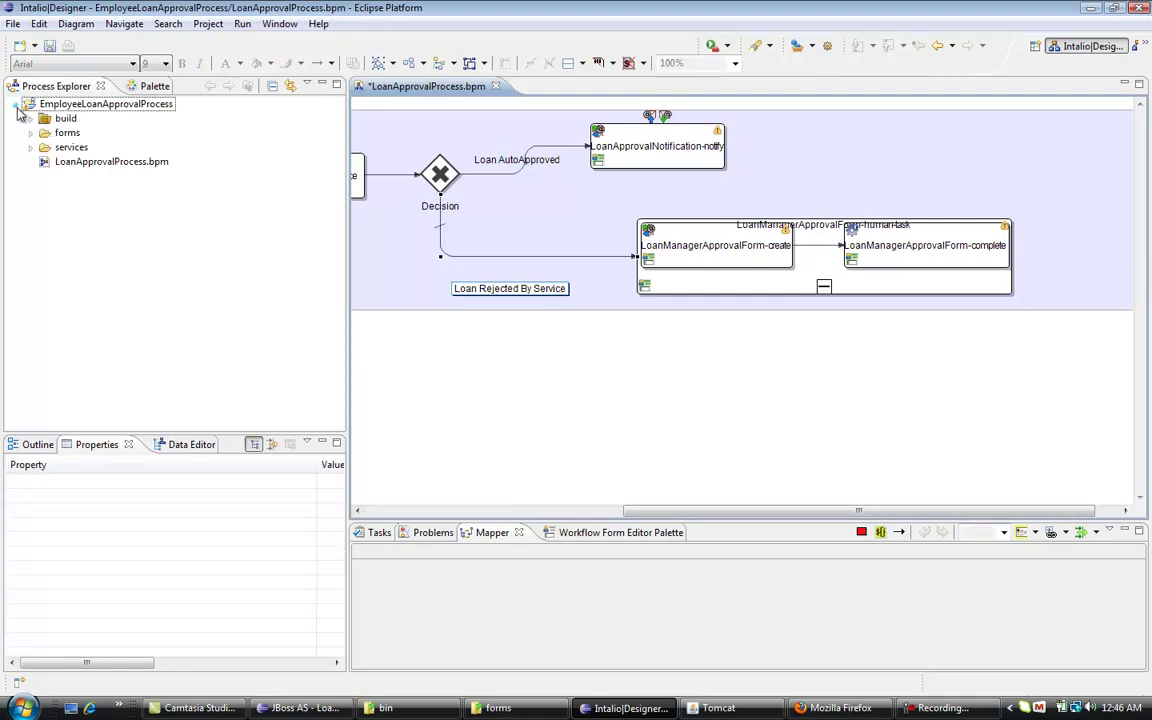
click(30, 134)
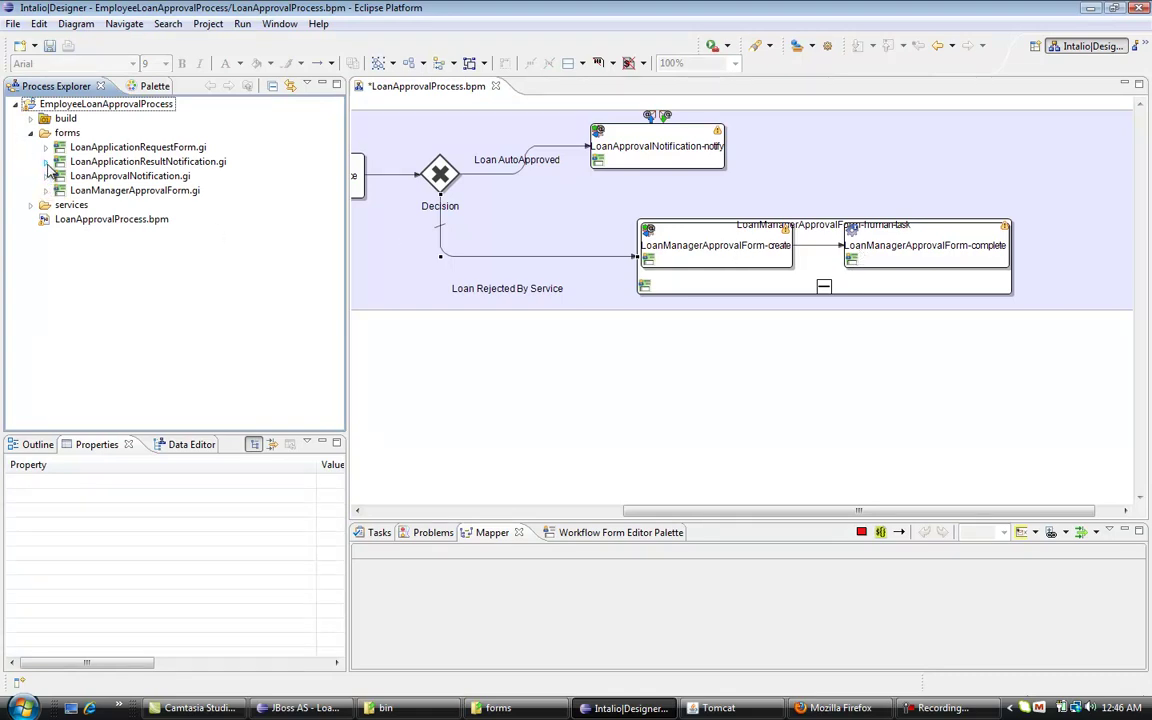
mouse_move(106, 164)
mouse_down()
mouse_move(398, 203)
mouse_move(1016, 221)
mouse_move(1054, 257)
mouse_move(1048, 188)
mouse_move(1019, 168)
mouse_up()
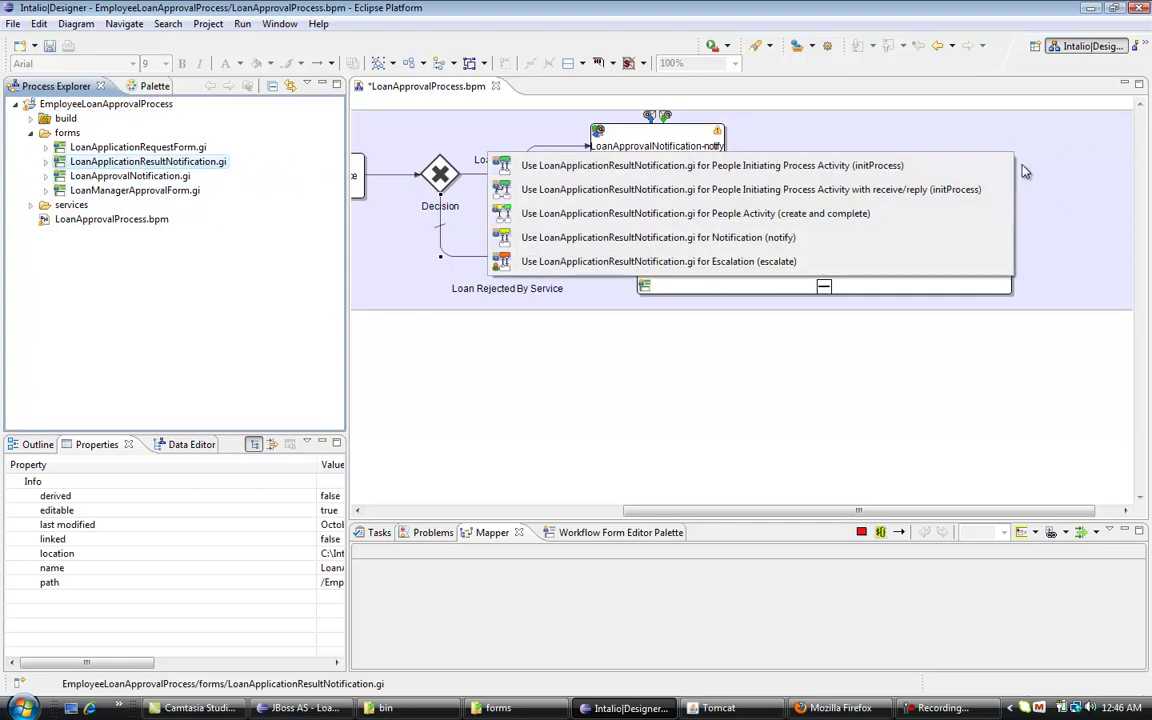
click(838, 242)
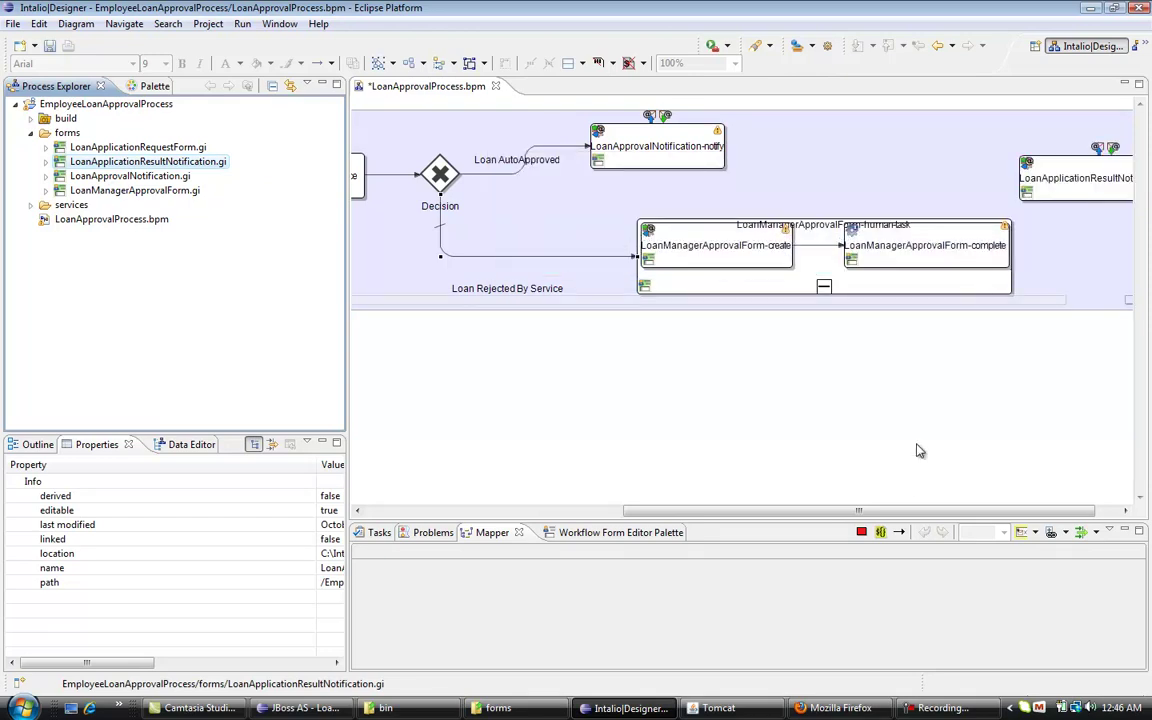
drag(900, 516, 972, 514)
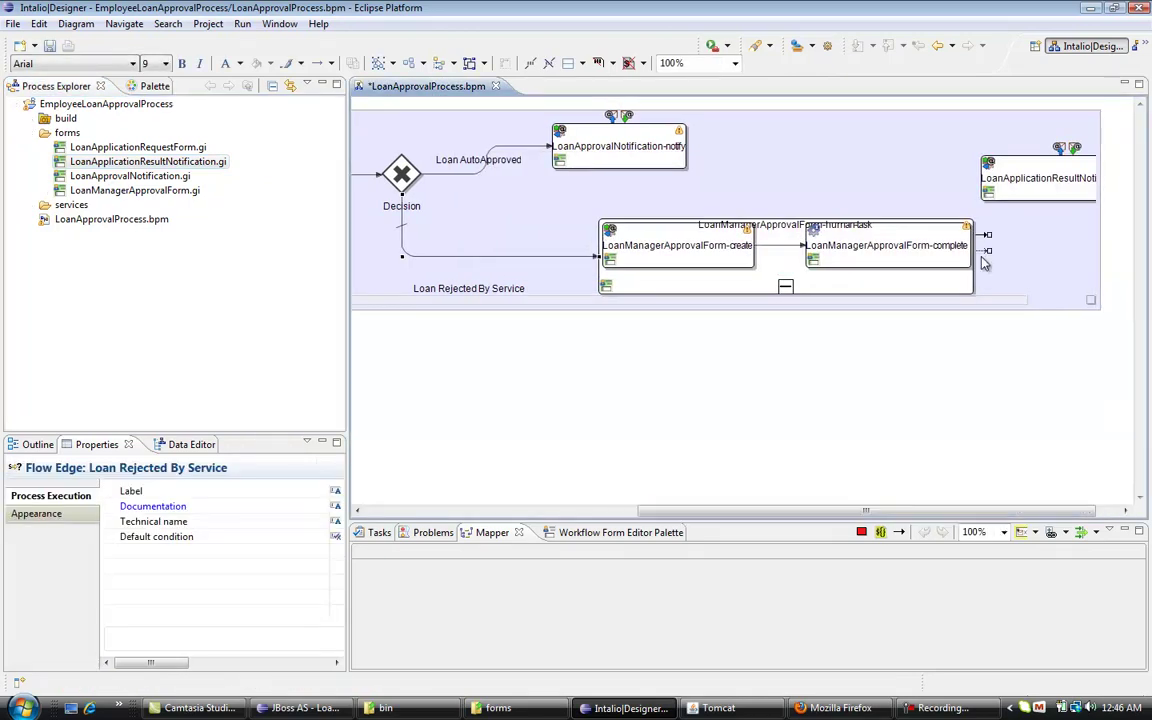
drag(985, 238, 1022, 150)
drag(958, 514, 1005, 510)
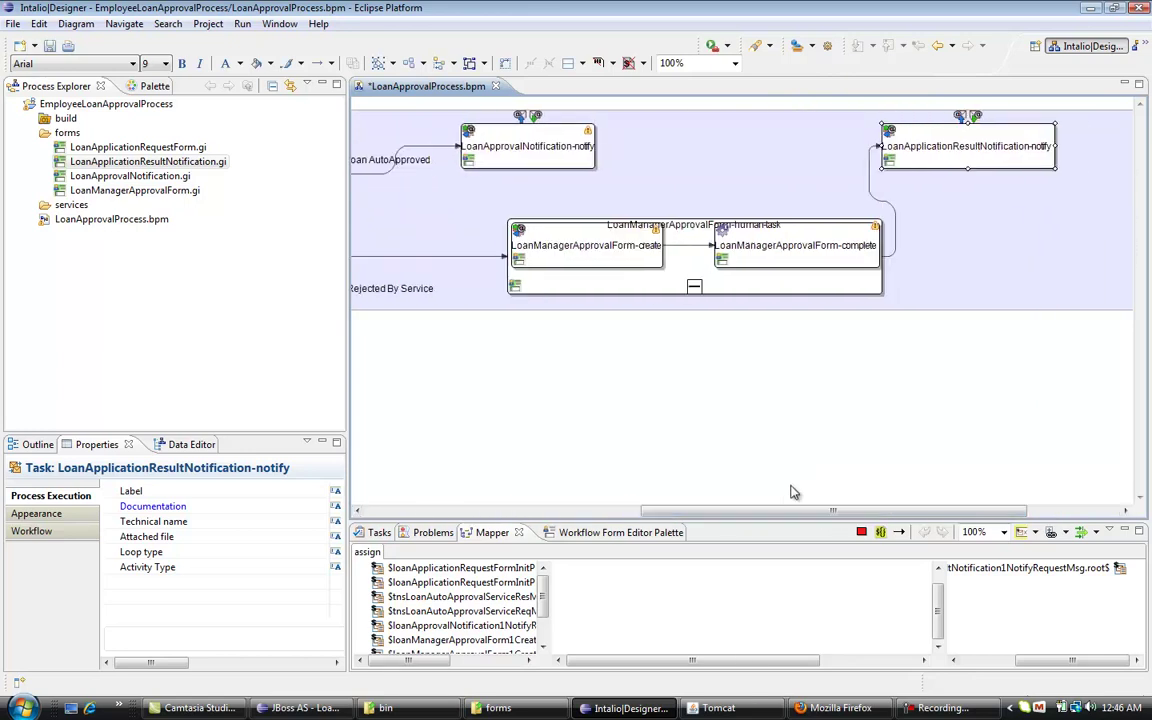
- Select the LoanApplicationRequestForm-init request task and show its Workflow role, examples\employee
drag(781, 517, 494, 527)
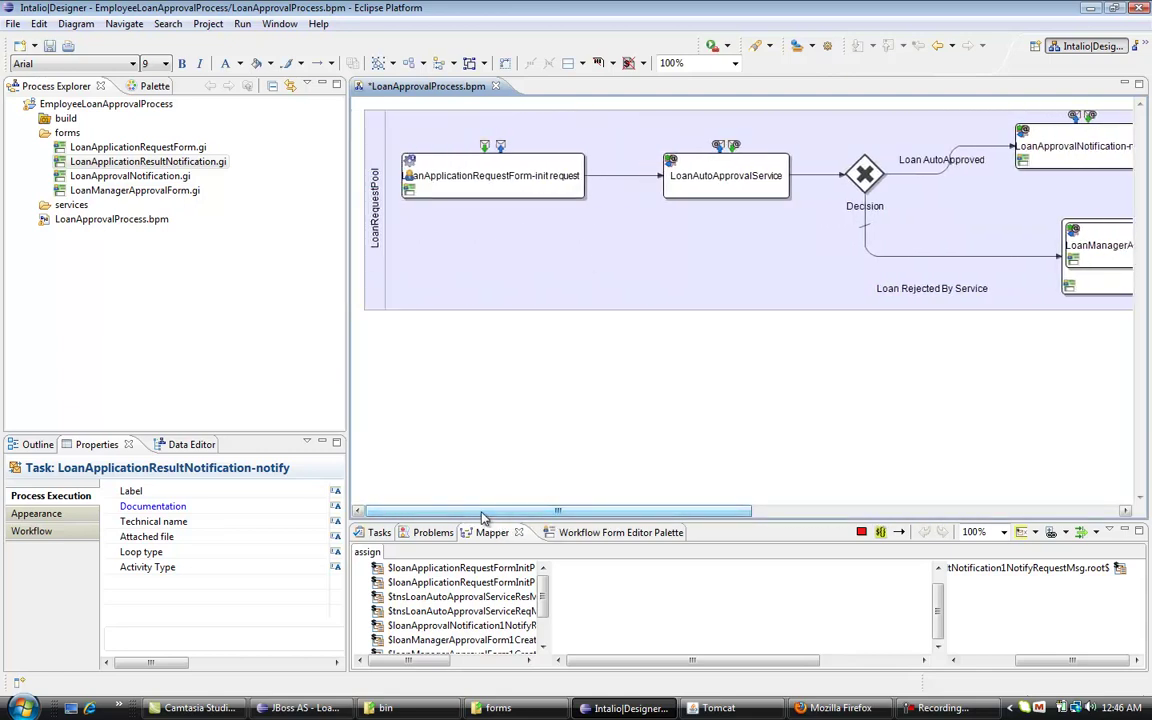
mouse_move(482, 517)
mouse_down()
mouse_move(765, 518)
mouse_move(491, 520)
mouse_up()
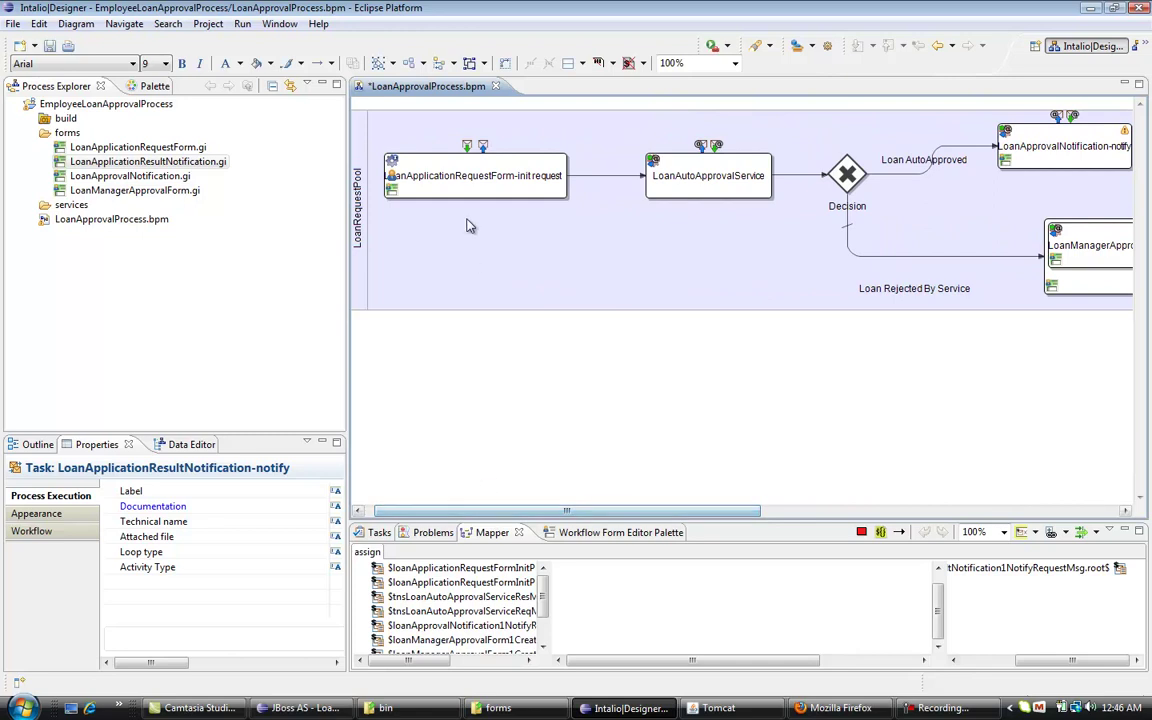
click(470, 177)
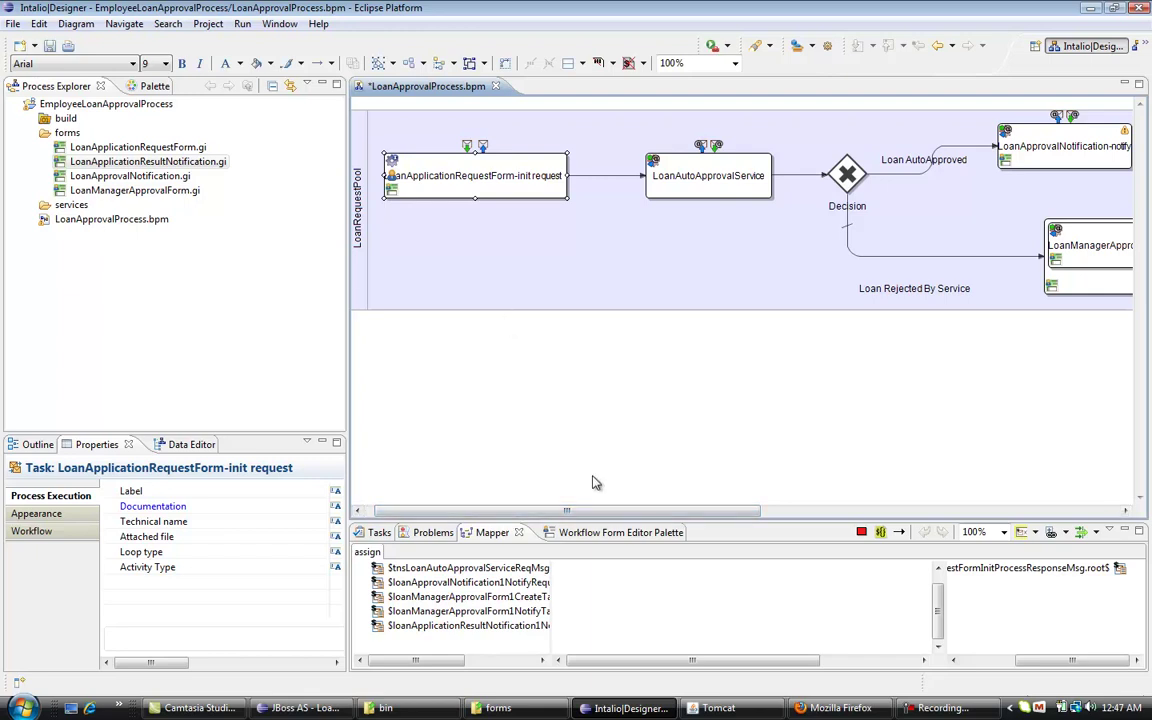
drag(591, 511, 450, 535)
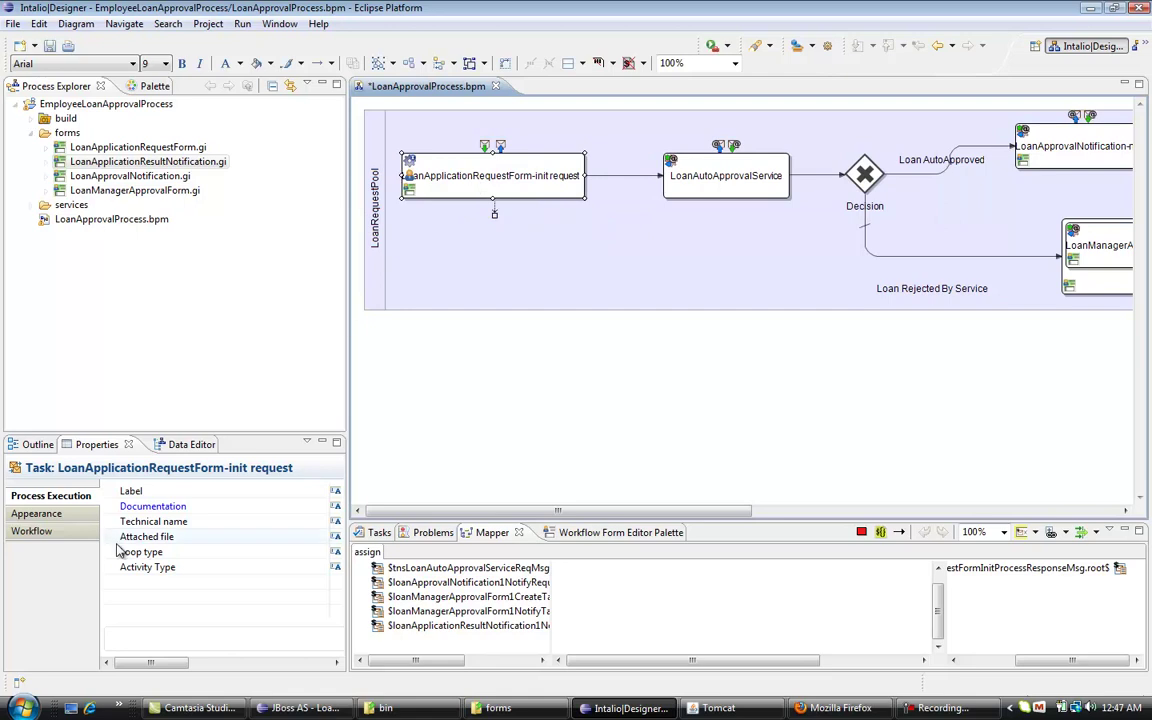
click(65, 538)
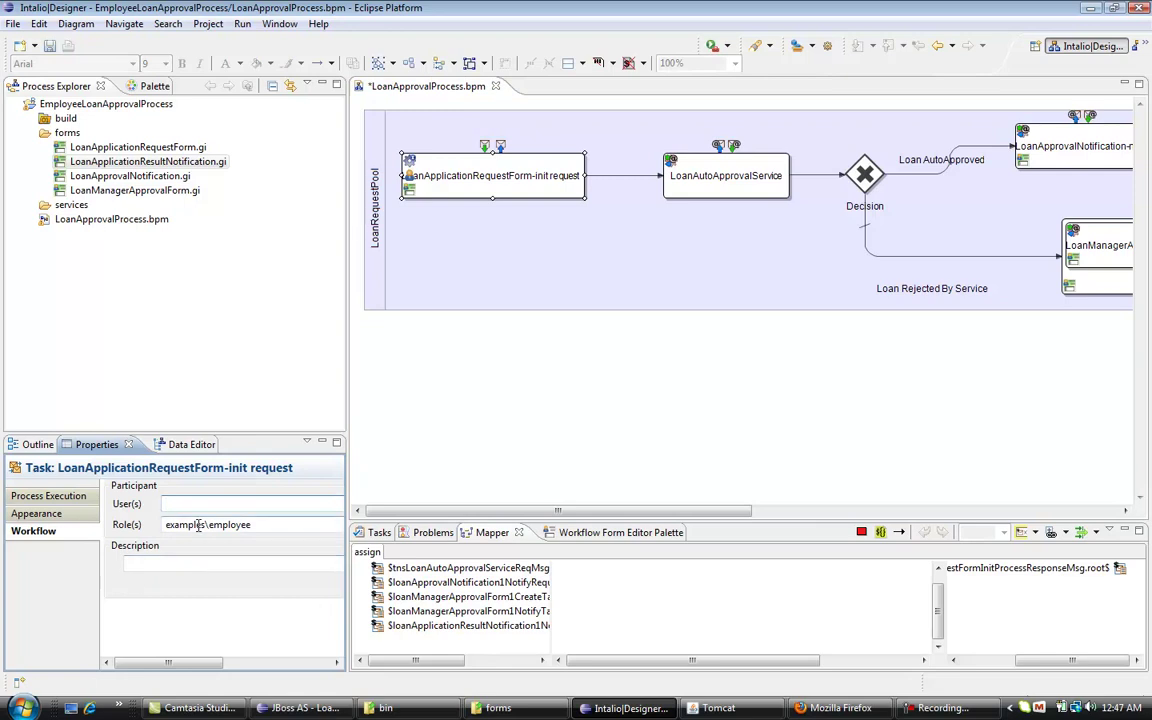
drag(265, 527, 163, 528)
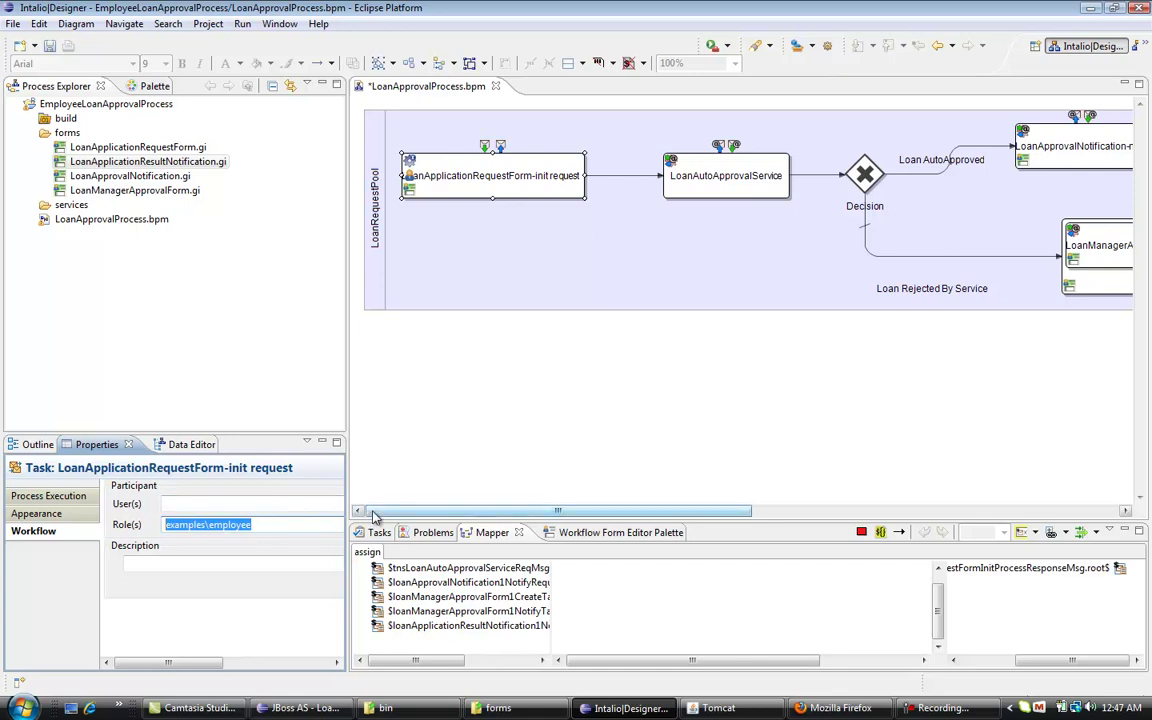
drag(373, 516, 463, 515)
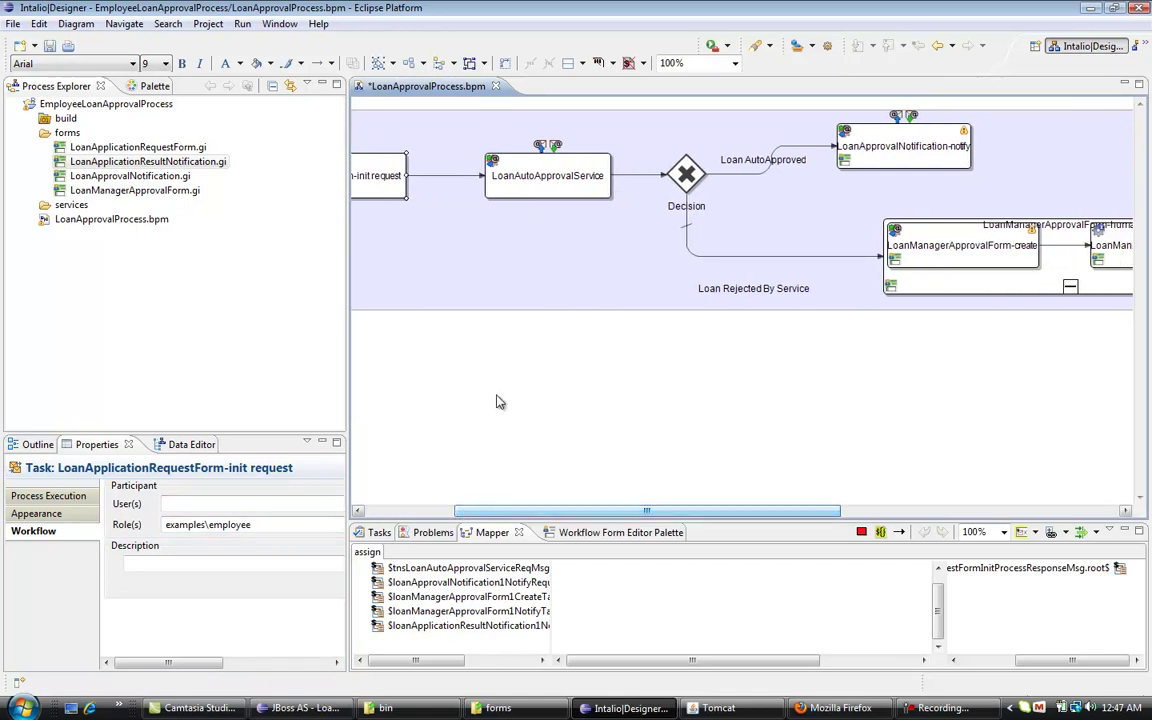
- Give LoanApprovalNotification-notify the examples\employee role, then select LoanManagerApprovalForm-create
click(923, 160)
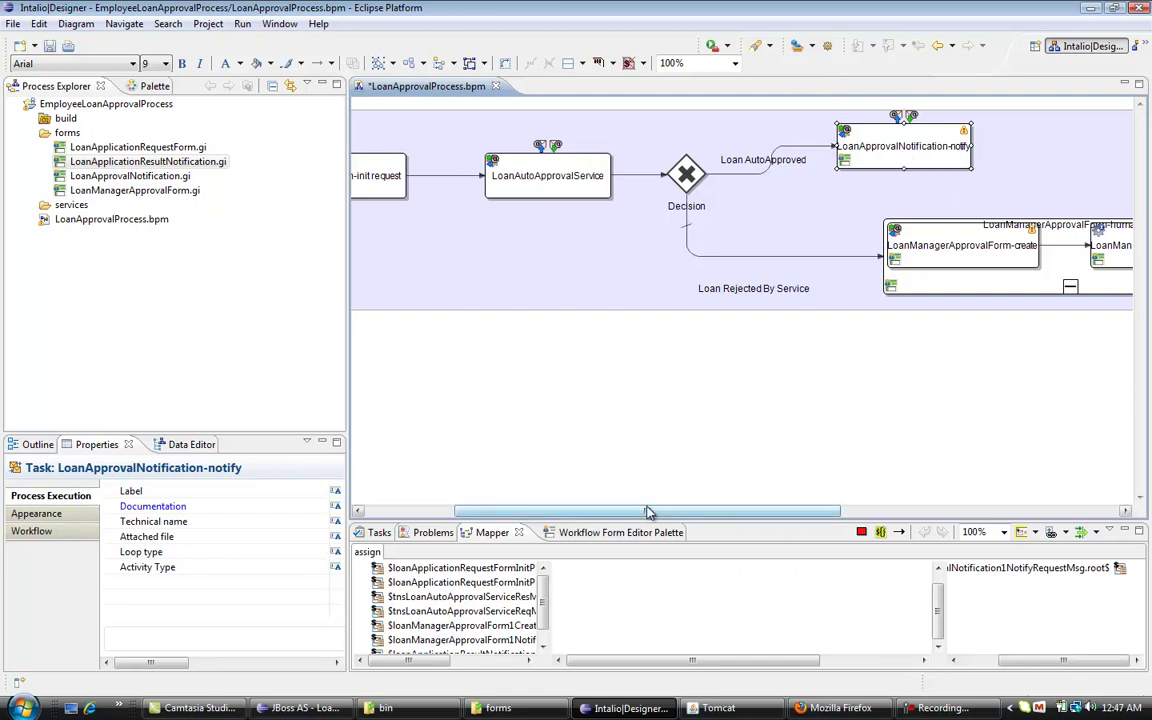
drag(650, 507, 655, 509)
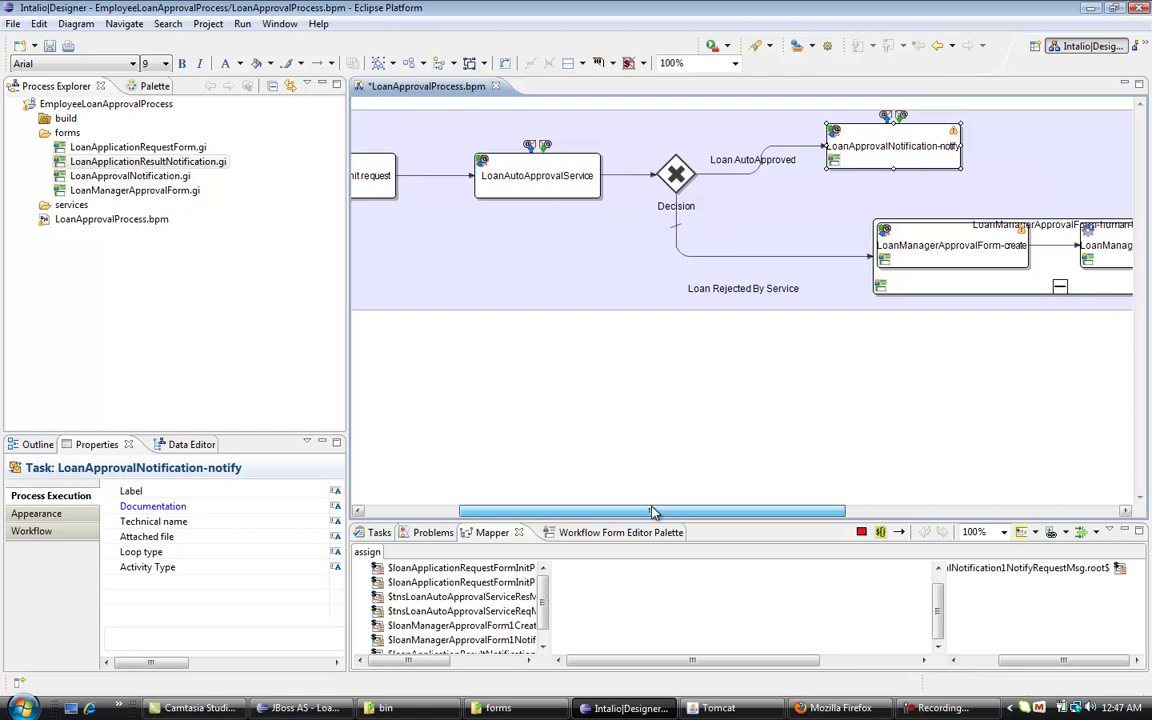
click(33, 531)
click(174, 527)
text(examples\employee)
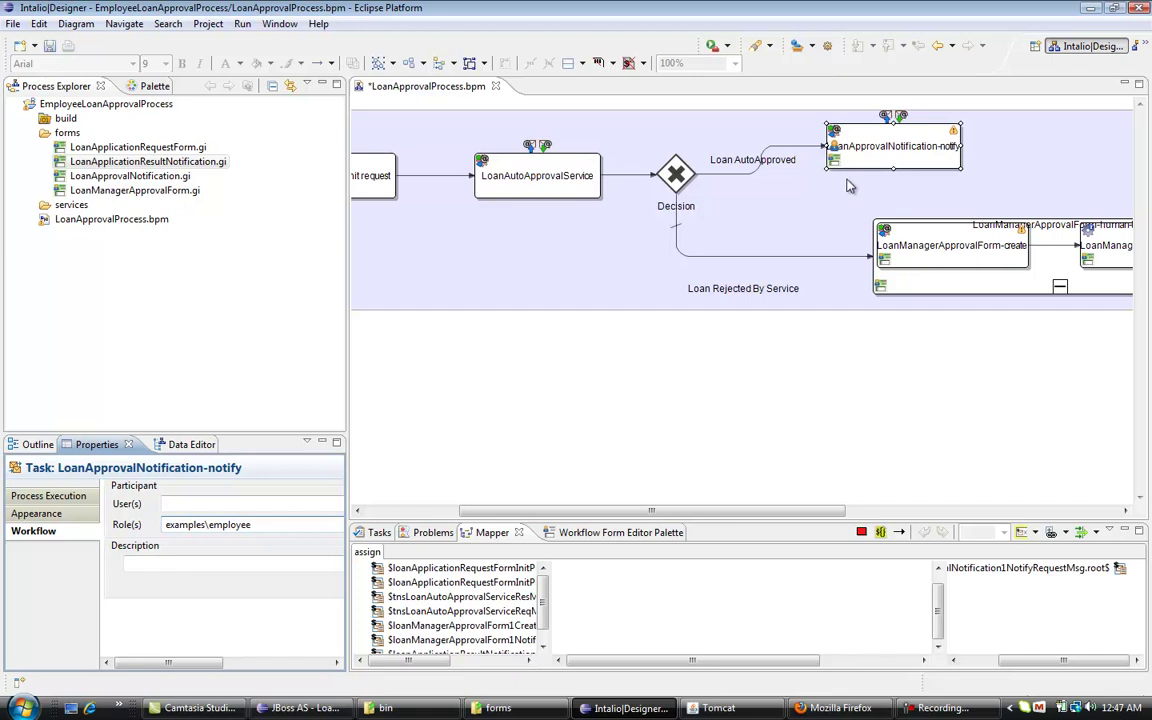
drag(700, 510, 848, 497)
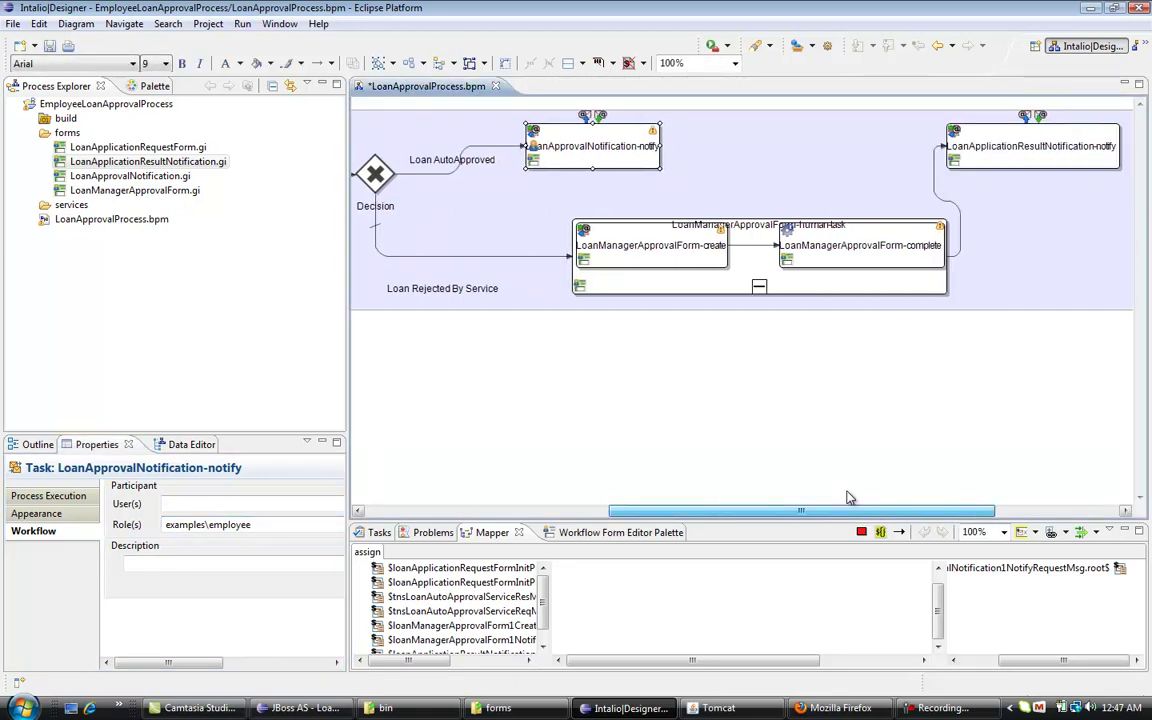
click(638, 238)
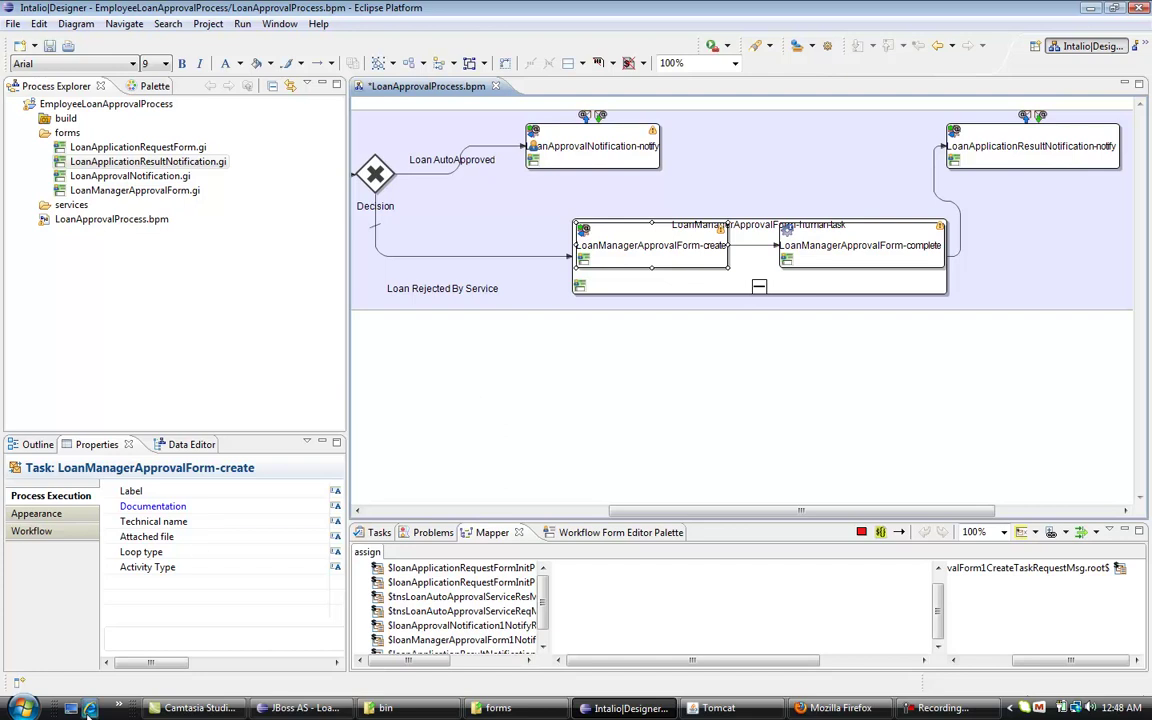
- Enter examples\manager as LoanManagerApprovalForm-create's Workflow role, then select LoanApplicationResultNotification-notify
click(41, 537)
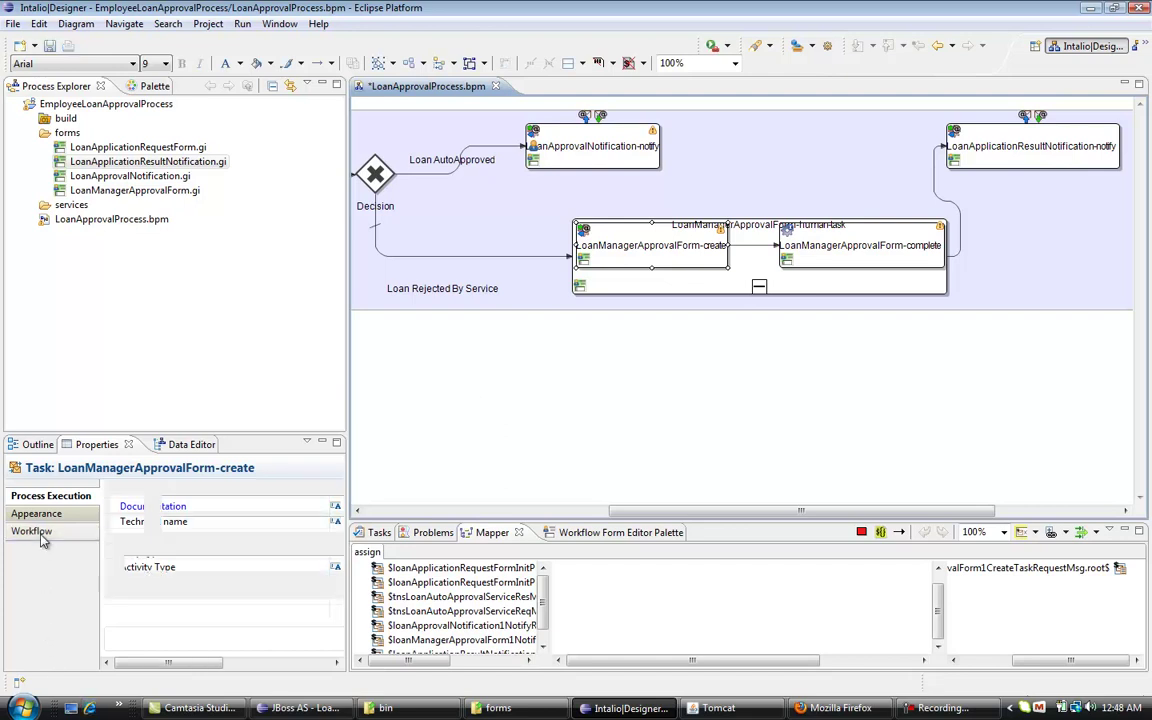
click(196, 523)
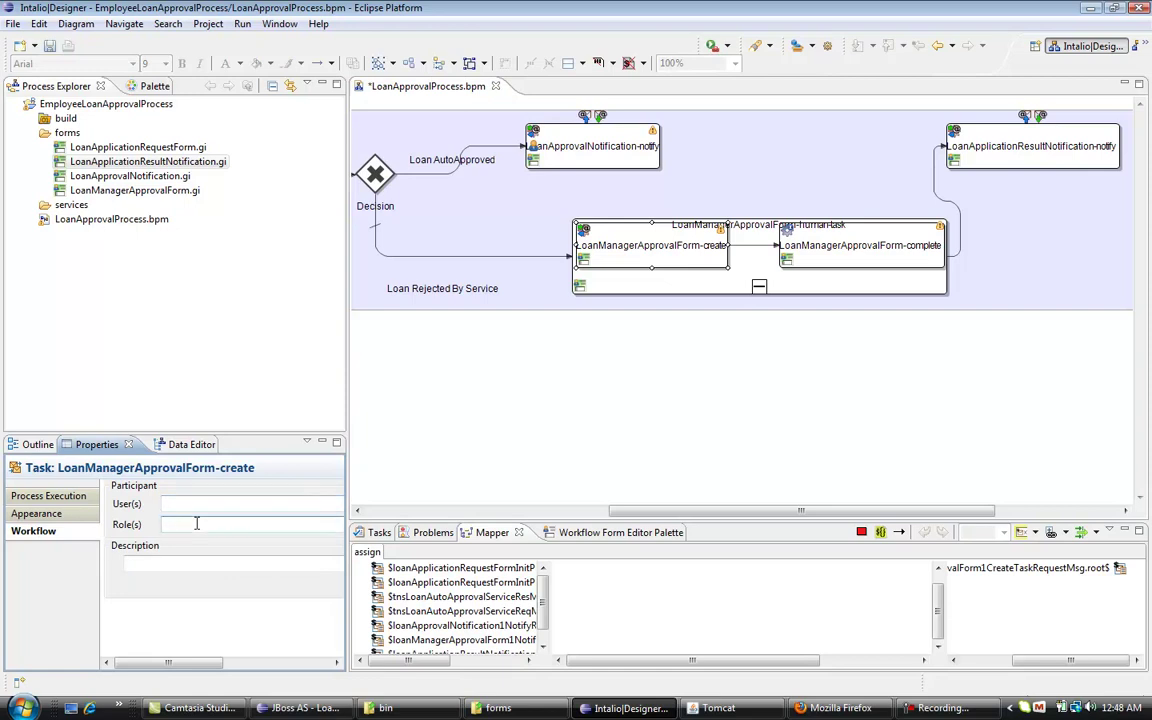
text(examples\manager)
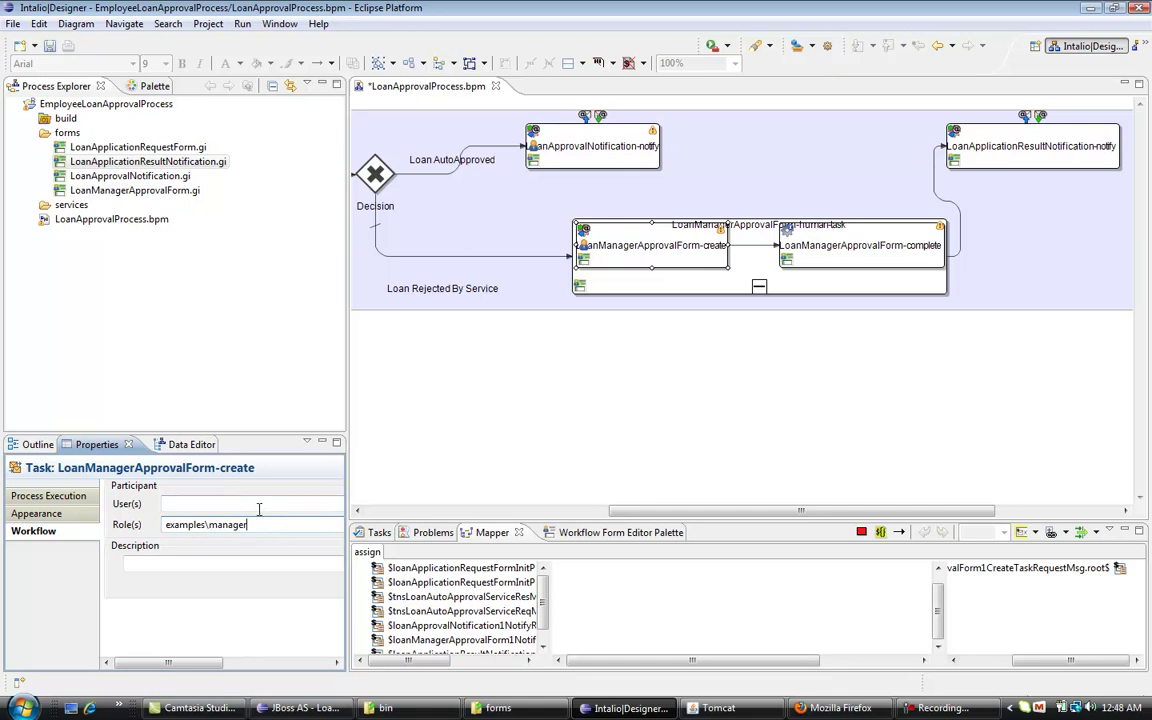
click(983, 166)
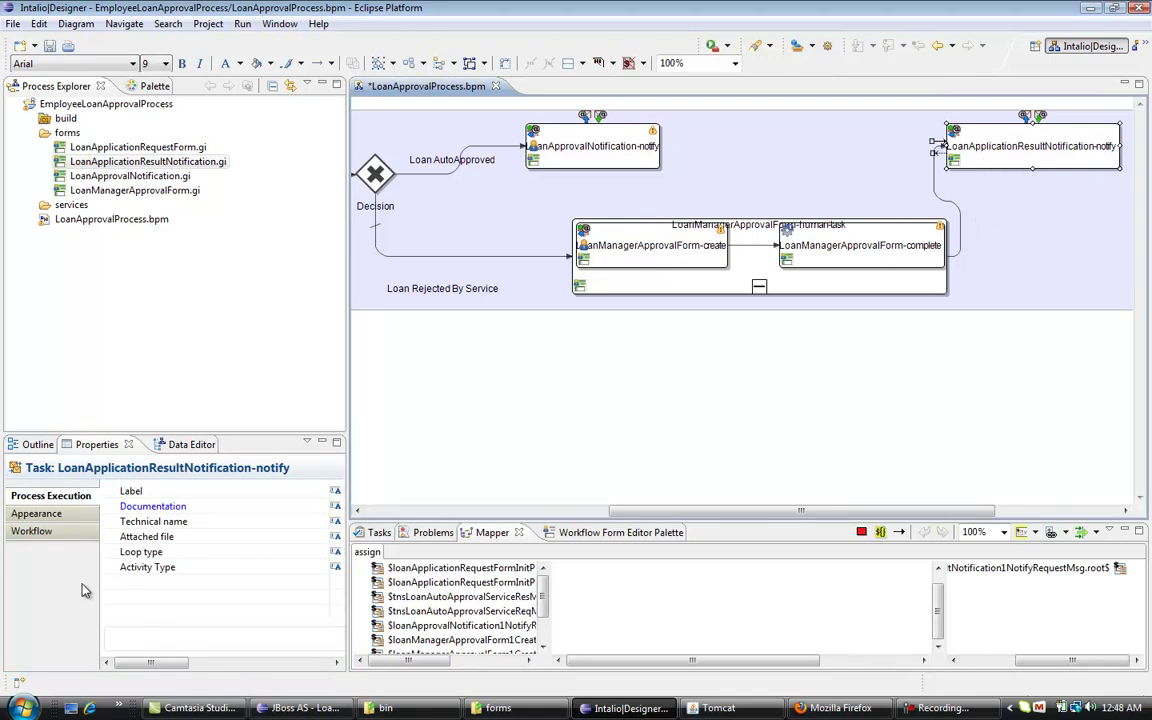
- Set the result-notification task's Workflow role to examples\employee, save with Ctrl+S, and scroll the diagram
click(33, 531)
click(253, 527)
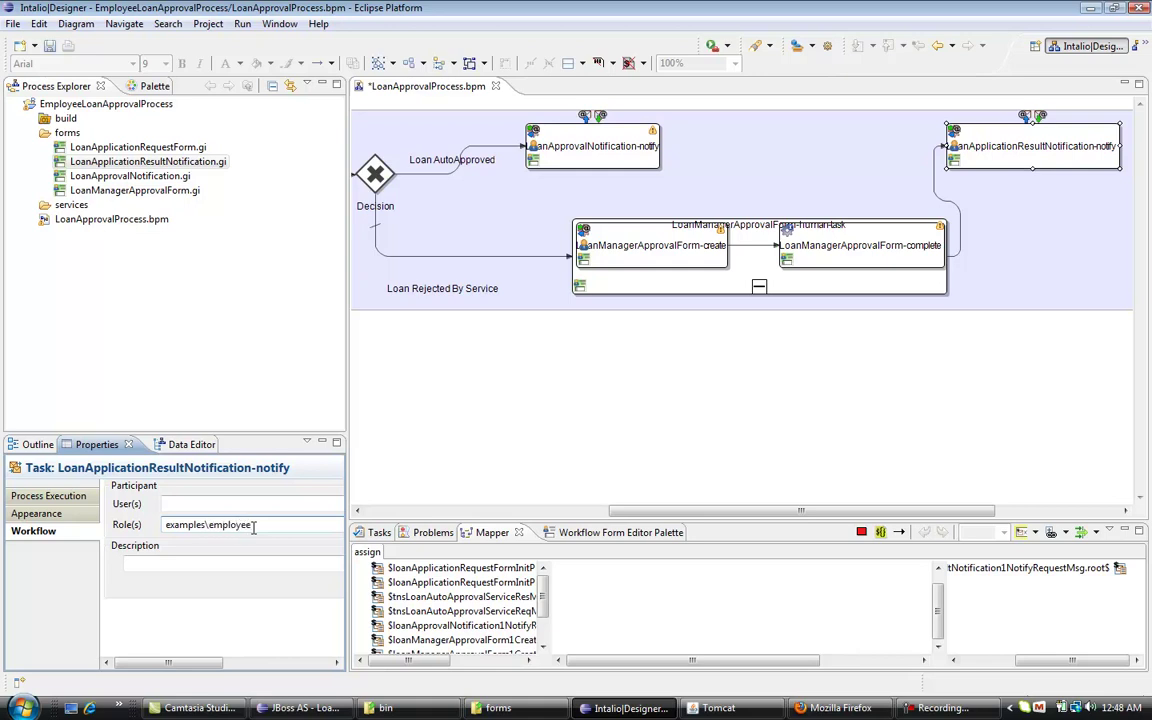
key(ctrl+s)
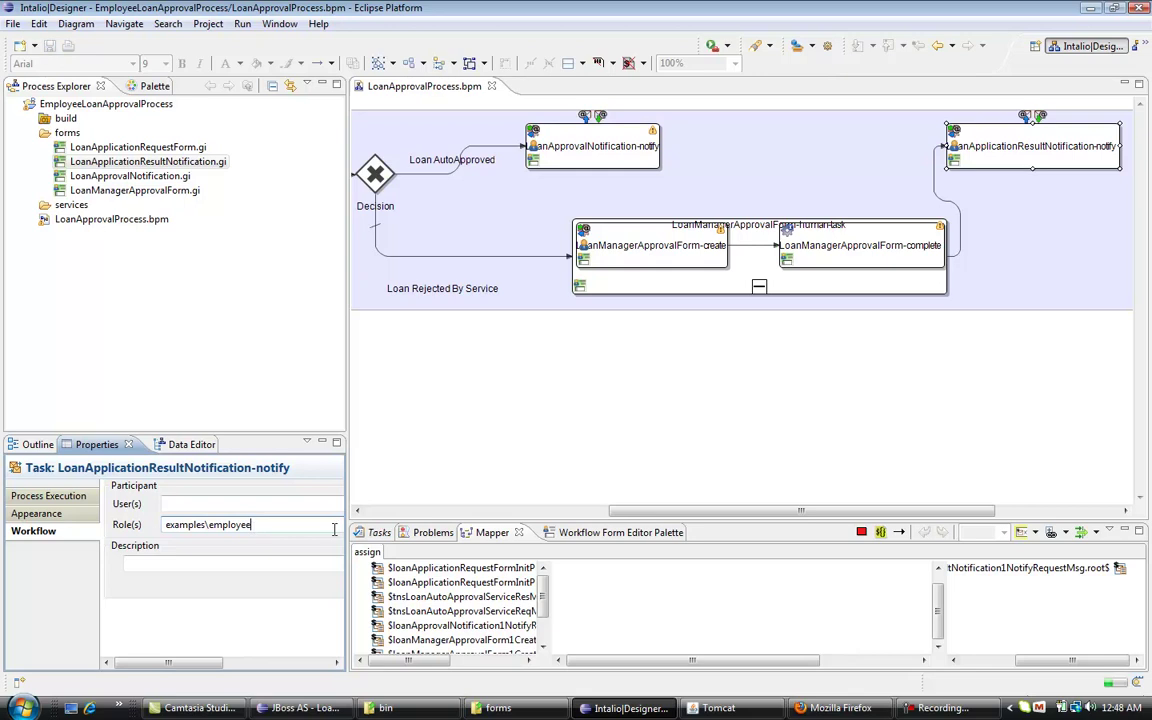
drag(675, 517, 671, 517)
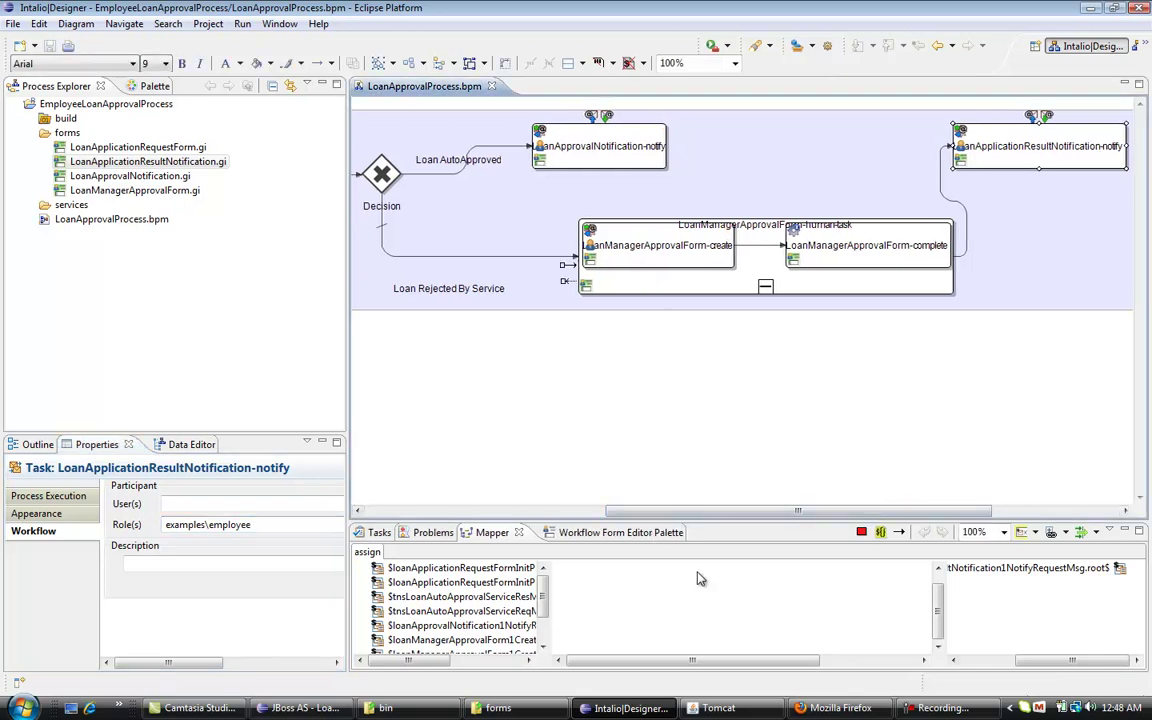
drag(810, 520, 447, 520)
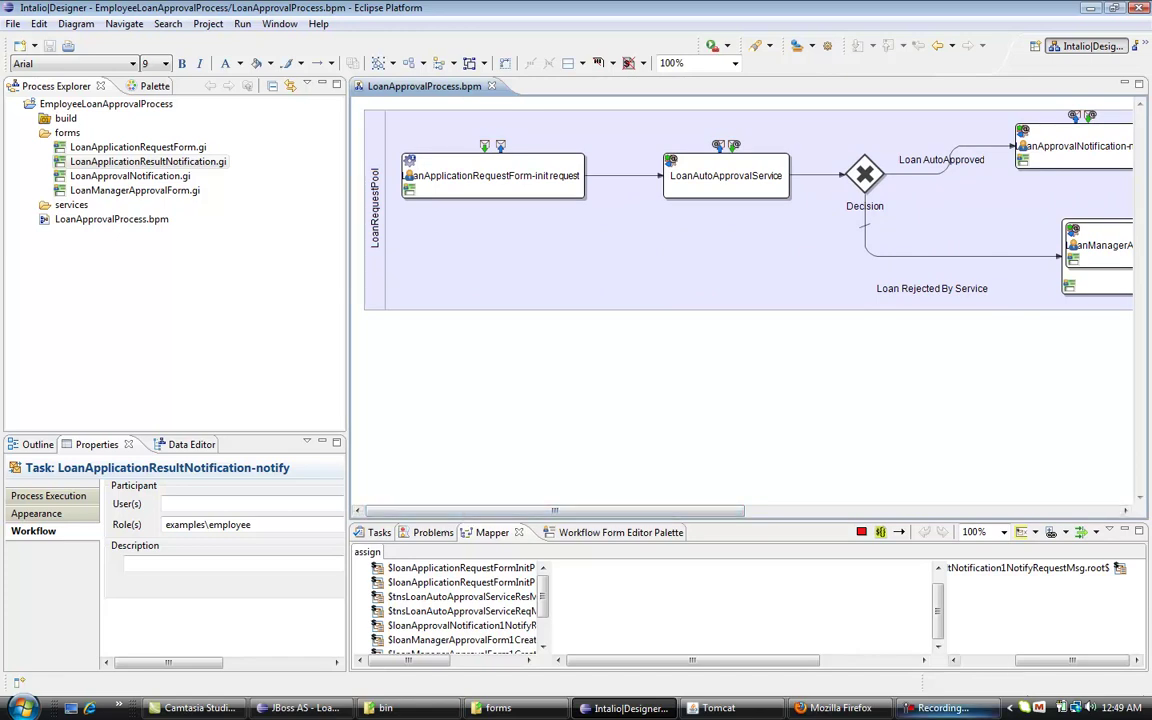
- Return to the process start and select LoanAutoApprovalService to show its input mapping in the Mapper
drag(664, 512, 657, 516)
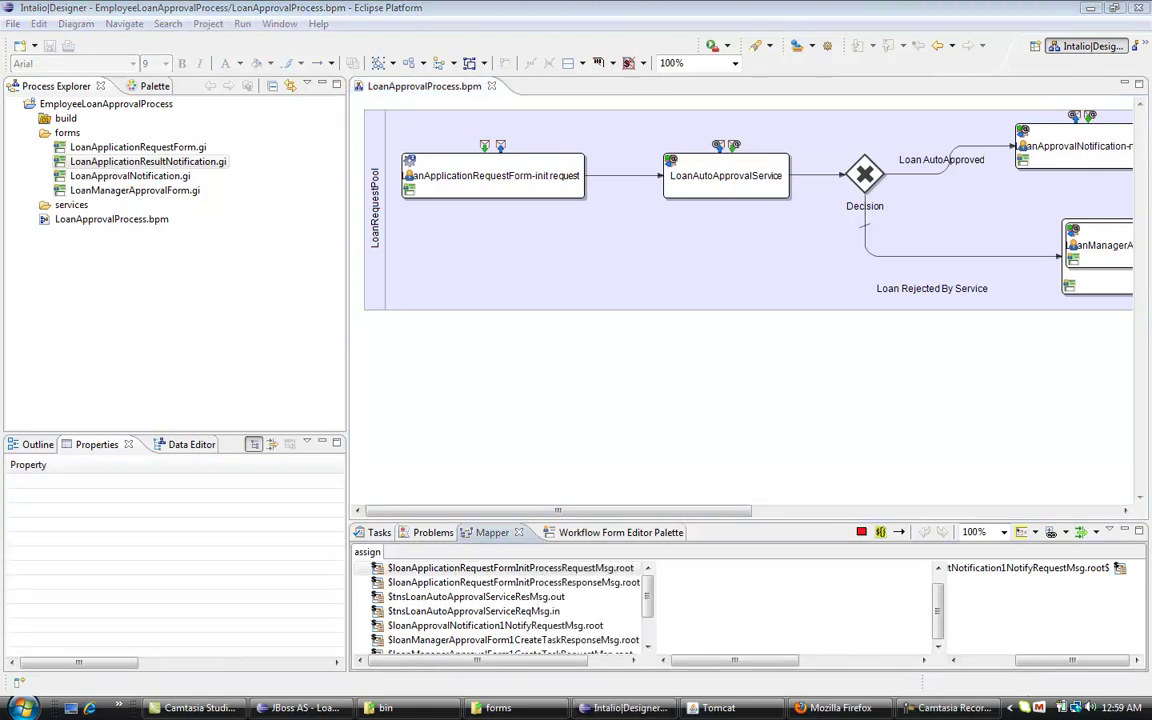
key(F9)
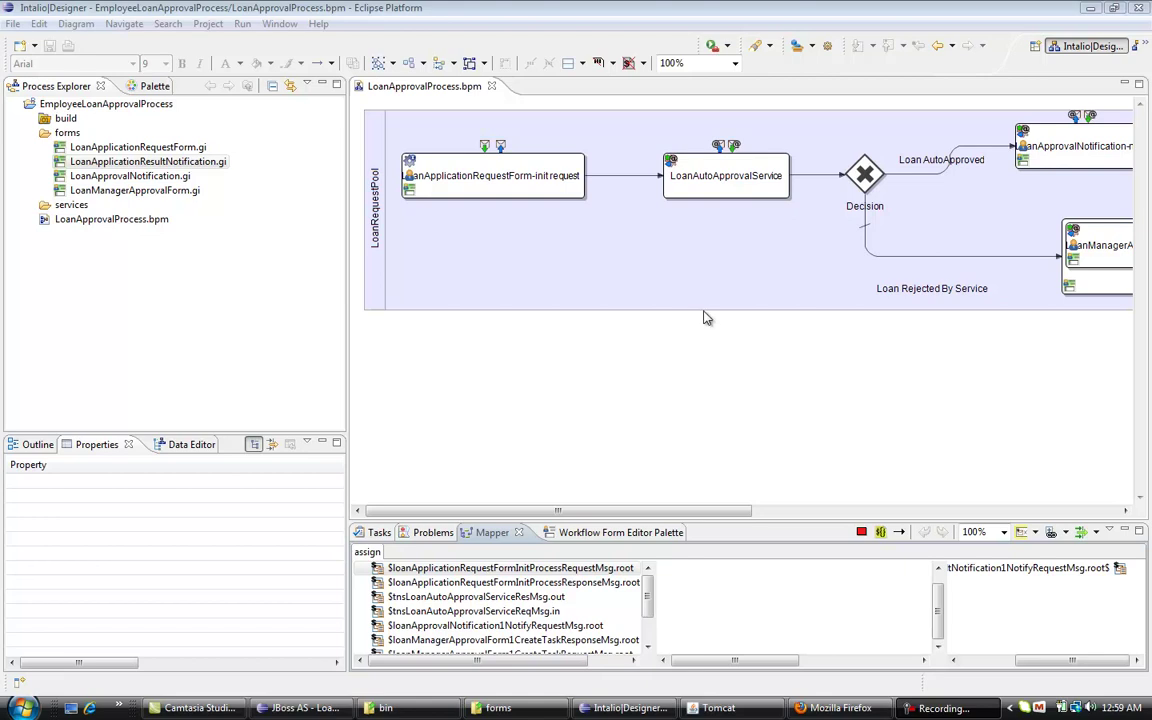
click(703, 196)
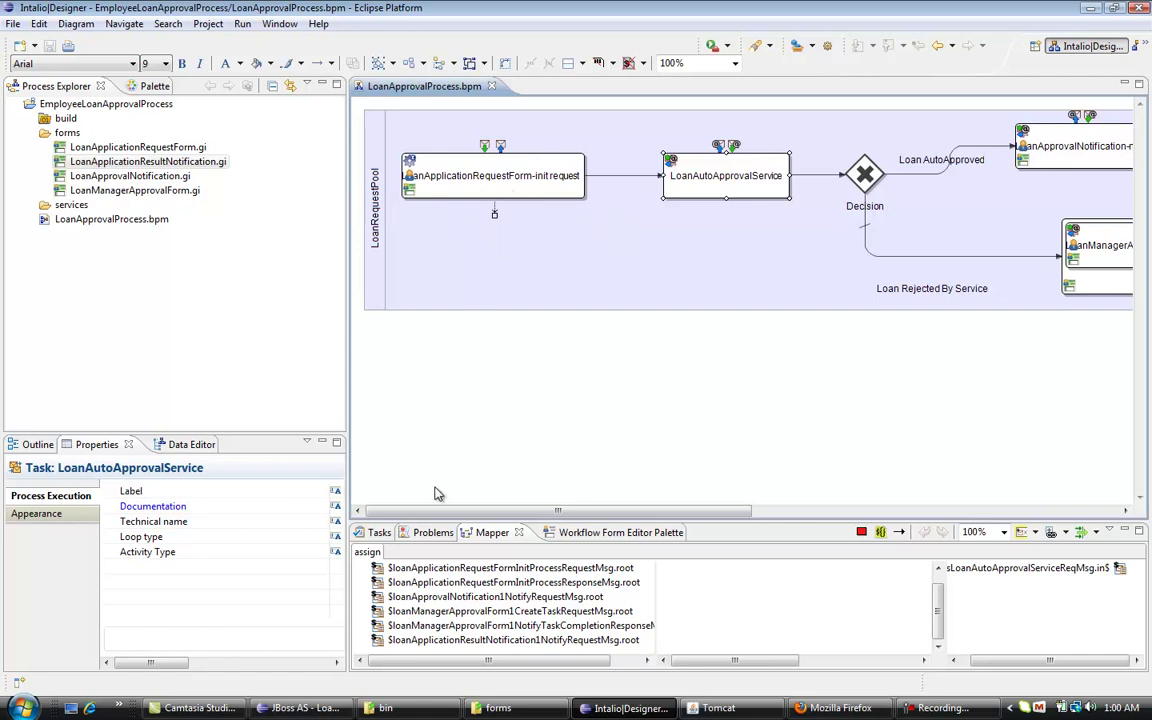
- Expand the source taskOutput > LoanApprovalRequest tree down to PersonalProfile and LoanDetails
click(363, 569)
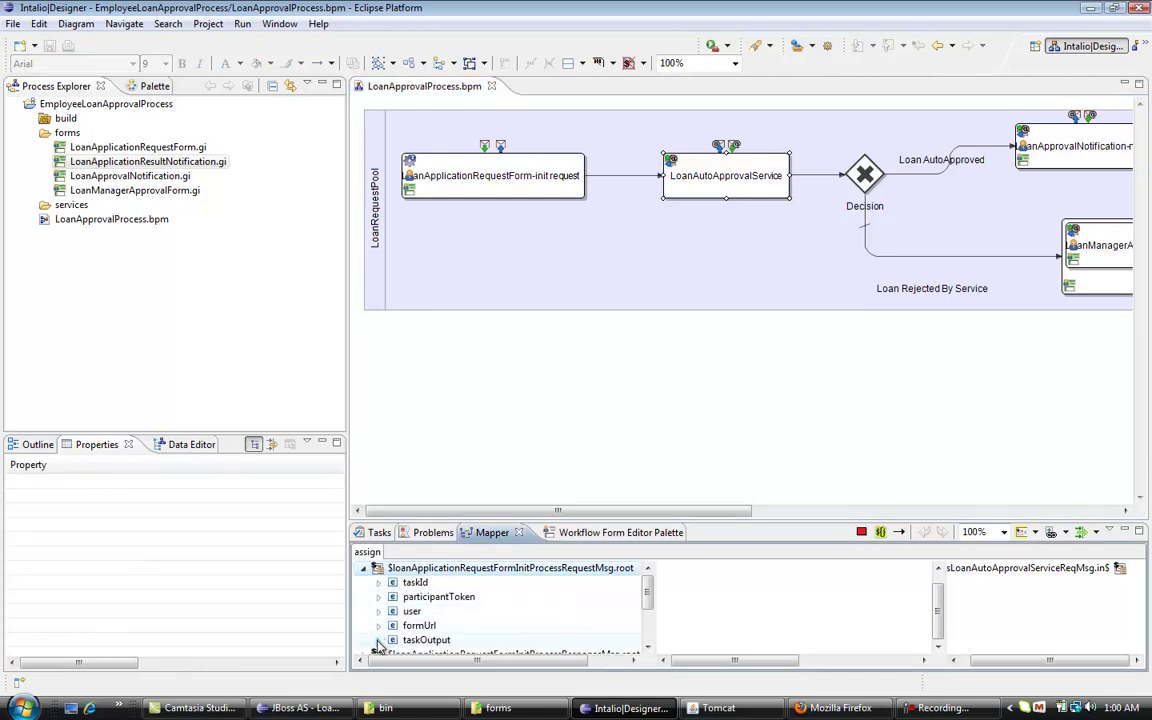
click(378, 641)
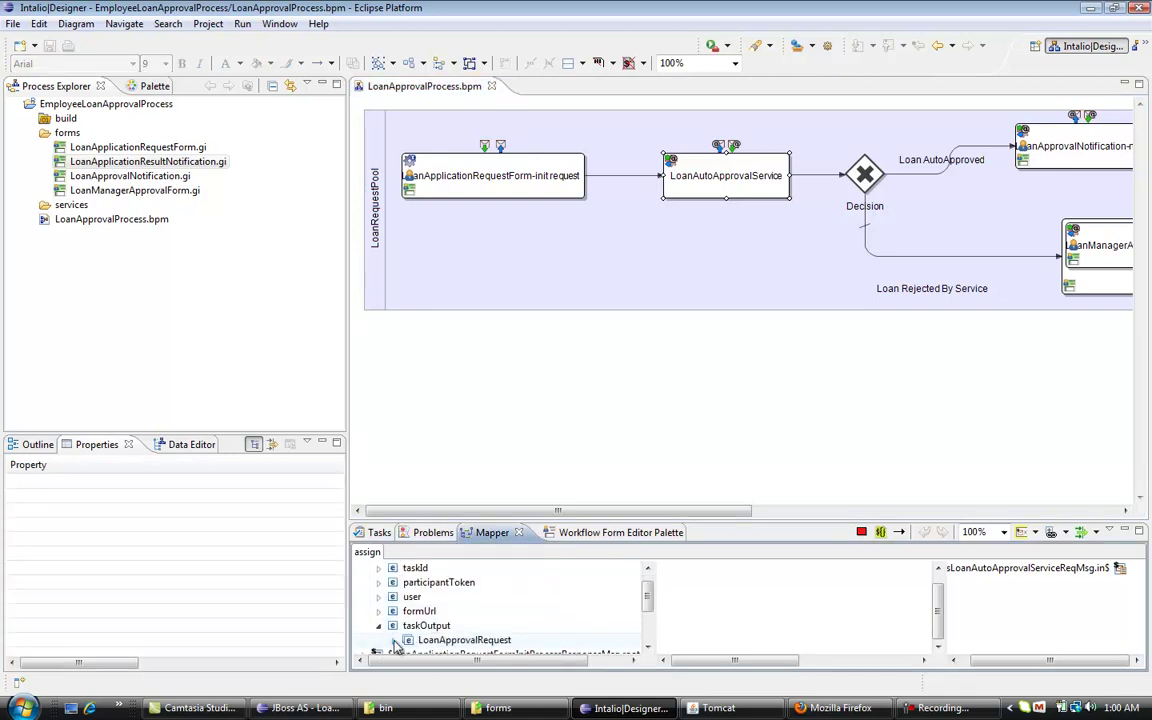
click(394, 641)
scroll(650, 610, down, 2)
click(408, 598)
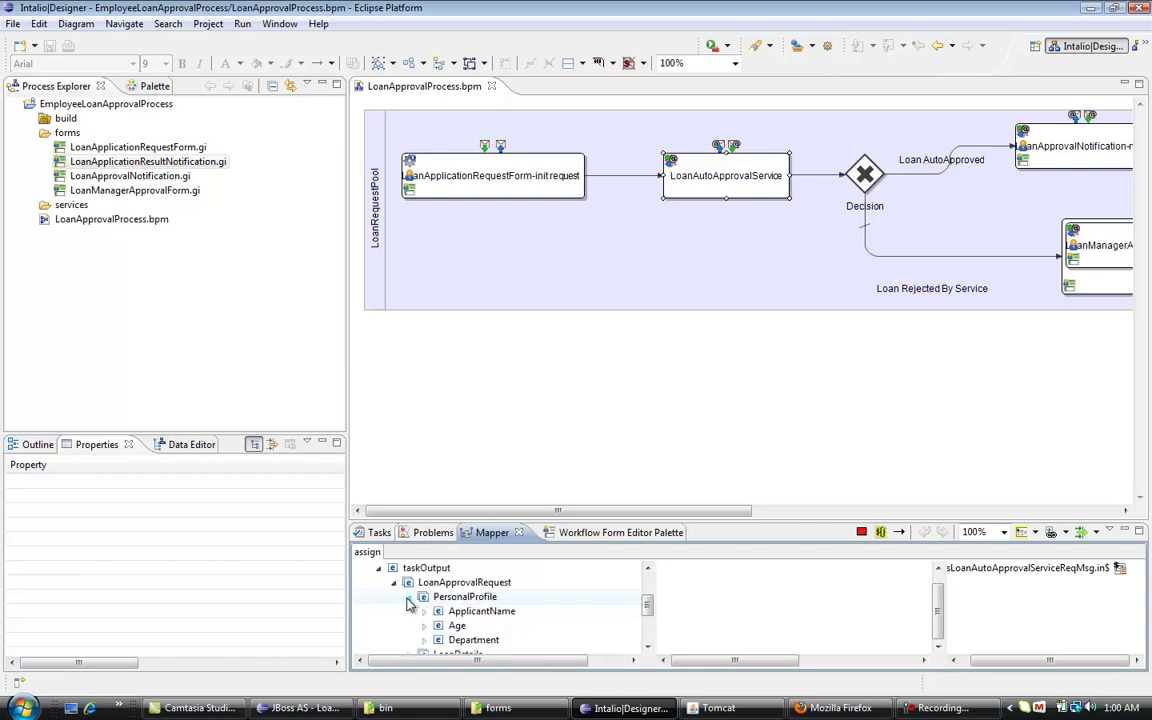
scroll(474, 615, down, 1)
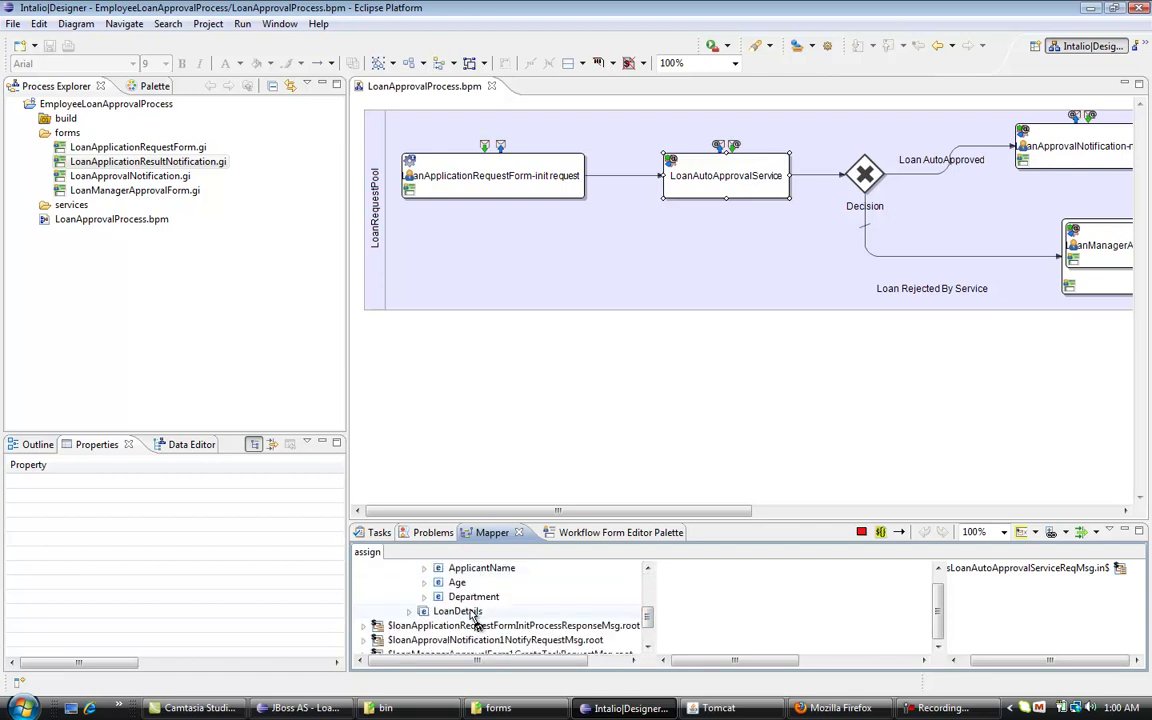
click(410, 612)
scroll(415, 615, up, 1)
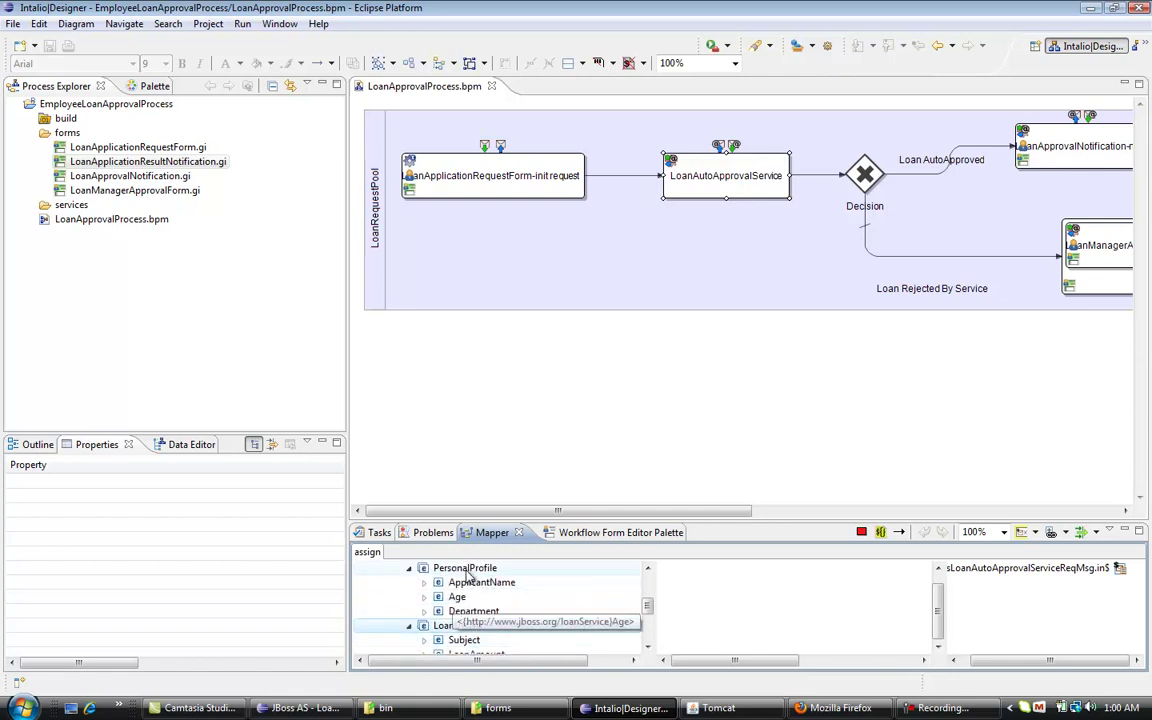
scroll(462, 585, down, 1)
scroll(470, 600, up, 1)
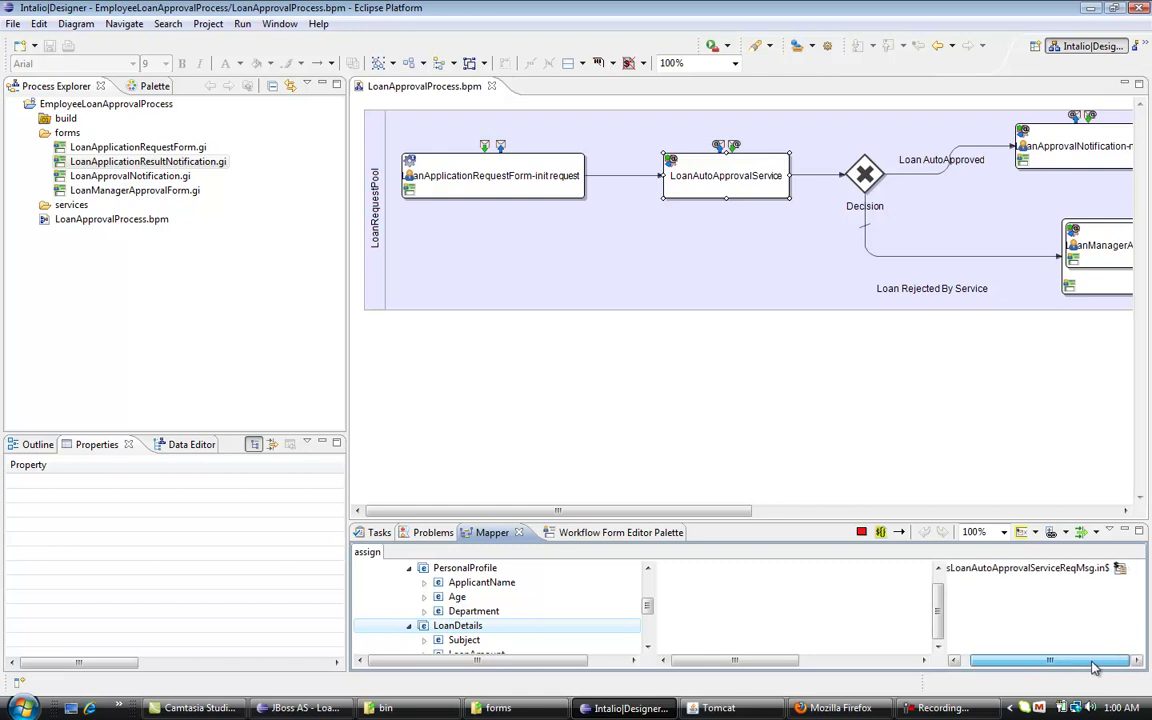
- Expand the target ReqMsg.in node's PersonalProfile and LoanDetails fields
click(1134, 569)
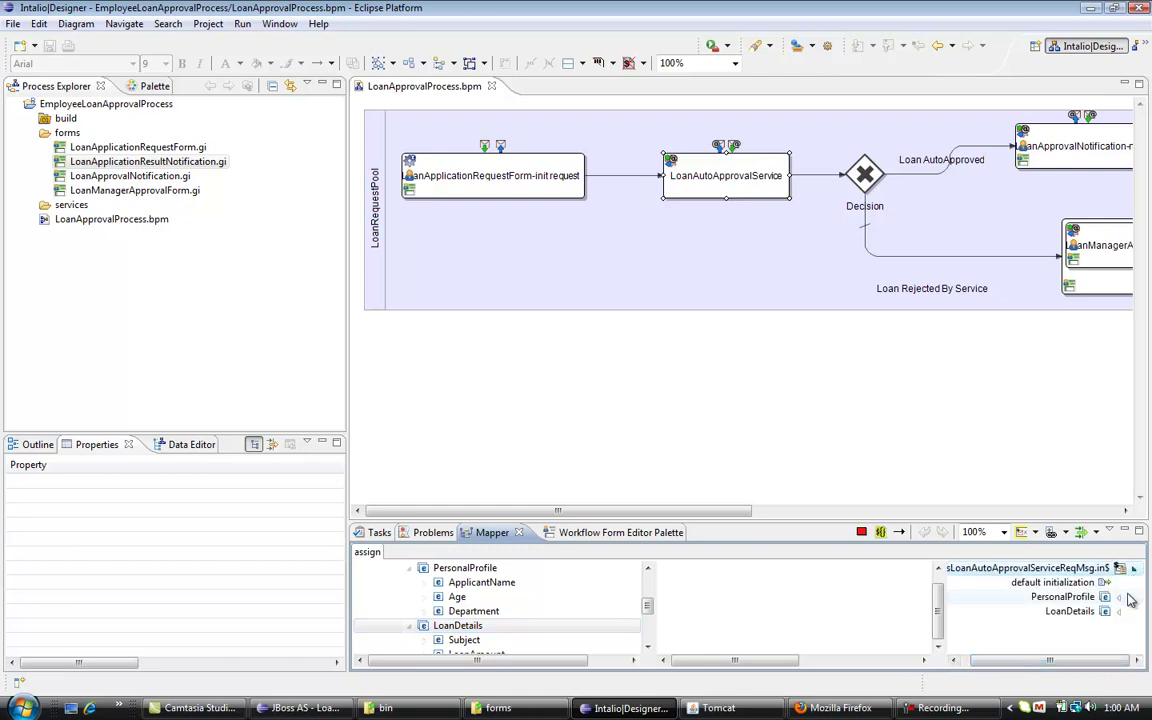
click(1121, 599)
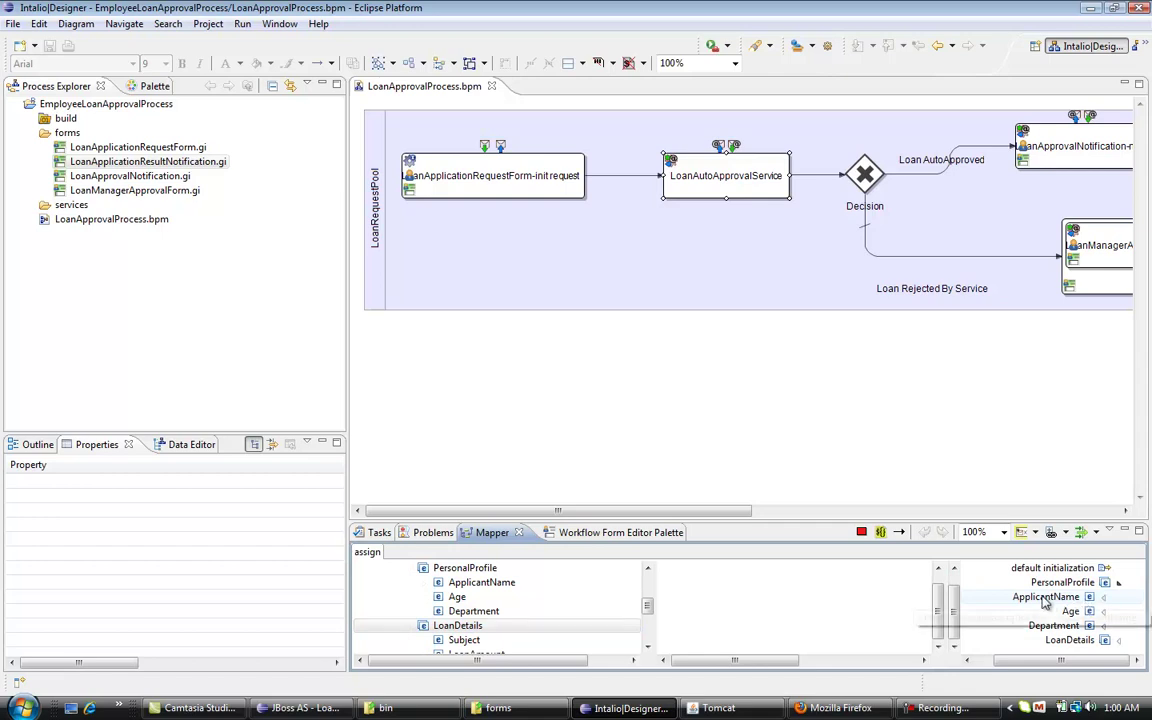
click(1119, 642)
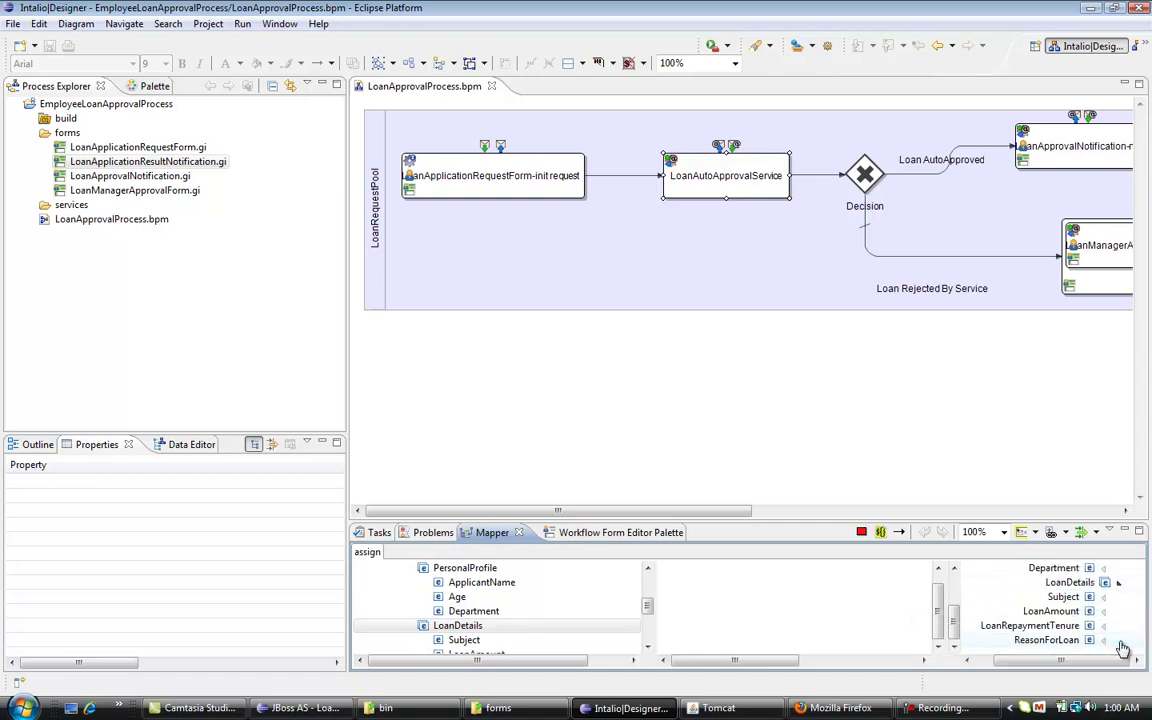
scroll(1106, 598, up, 1)
scroll(1108, 601, up, 1)
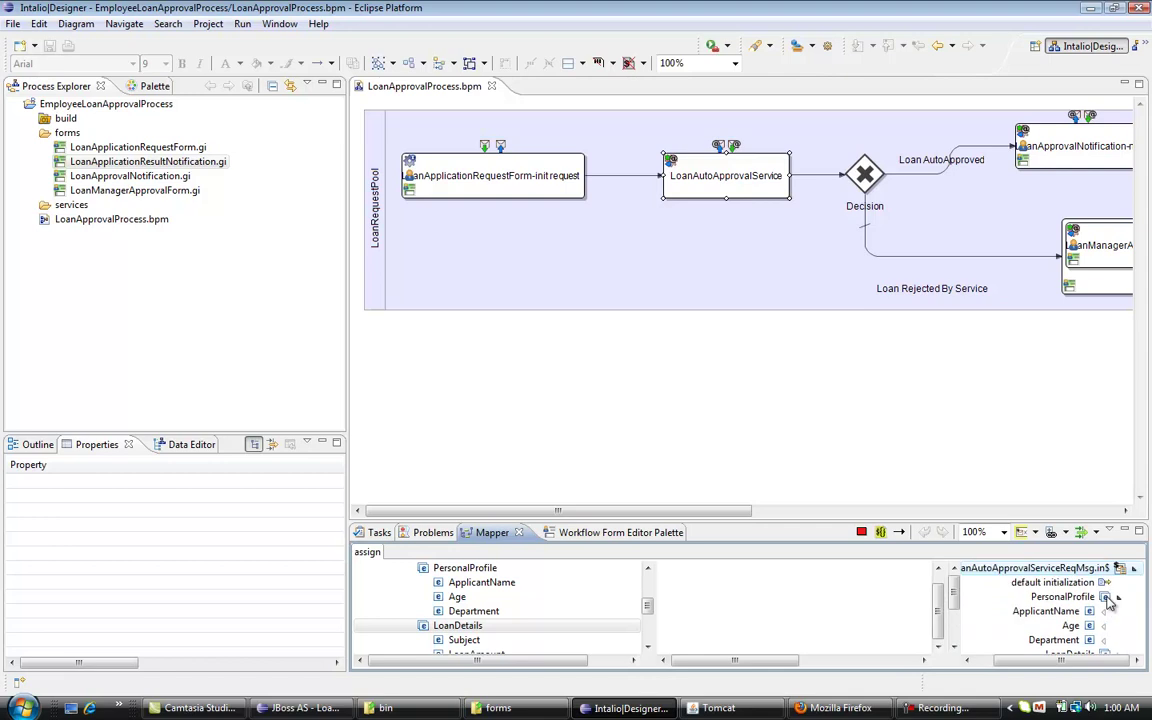
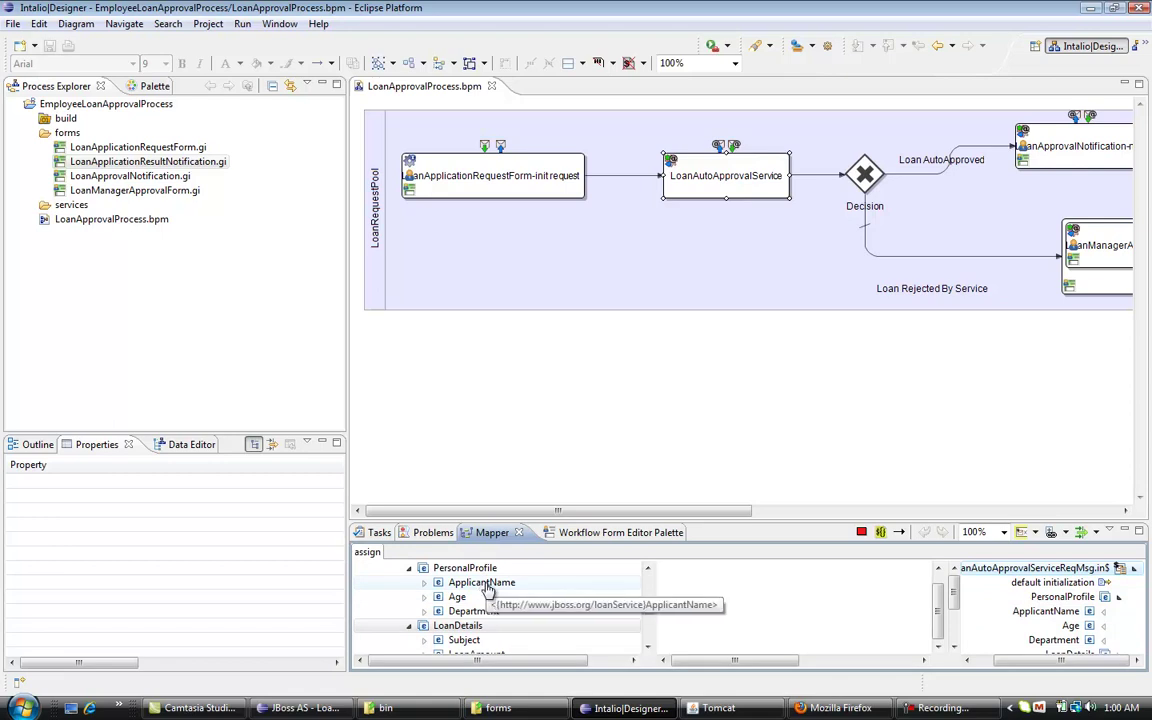
- Map the applicant's ApplicantName and Age text onto the service request's ApplicantName and Age fields
click(424, 586)
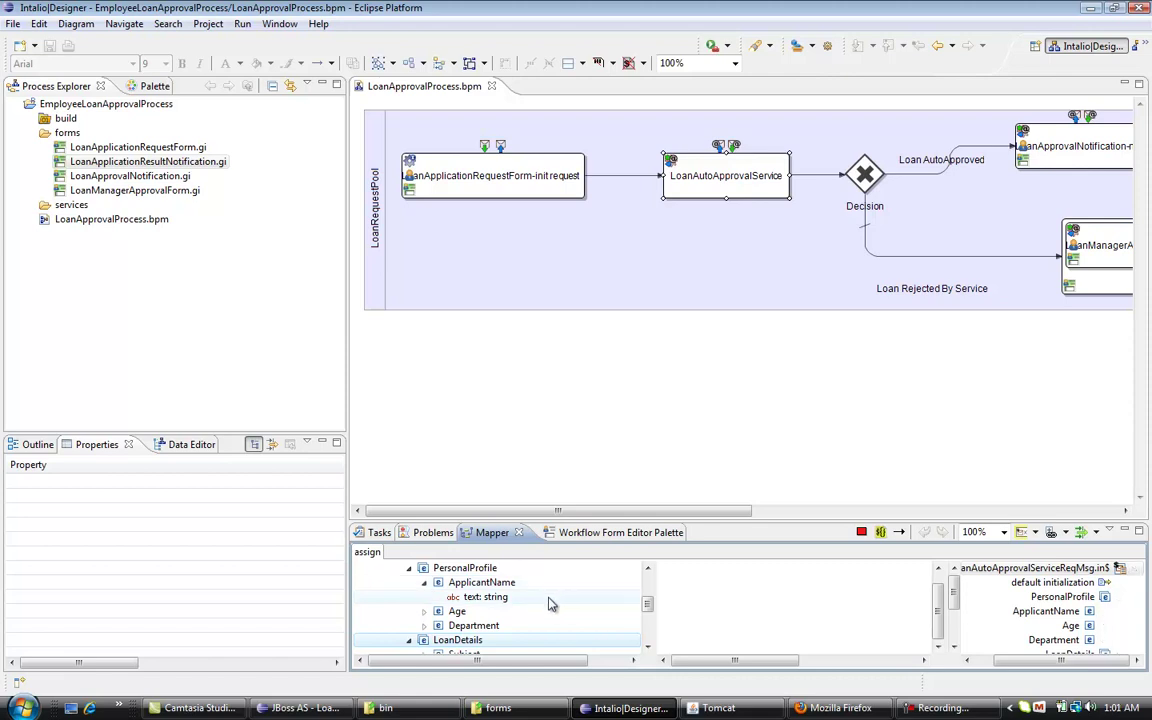
drag(548, 600, 647, 608)
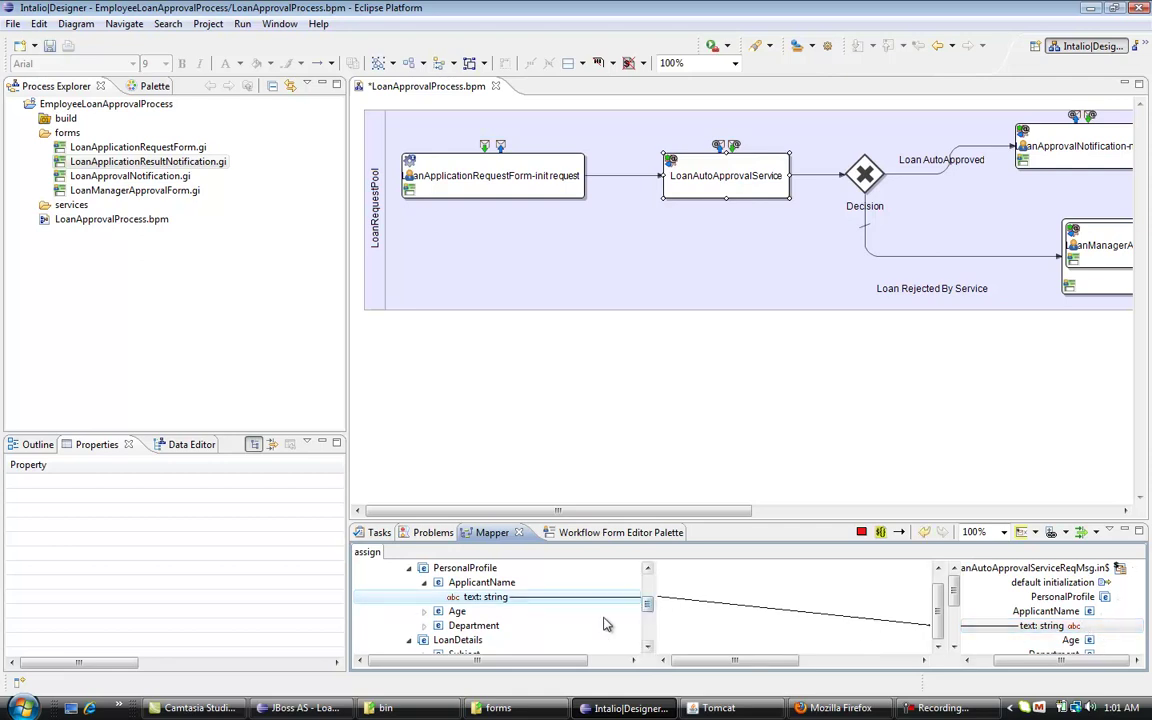
click(425, 611)
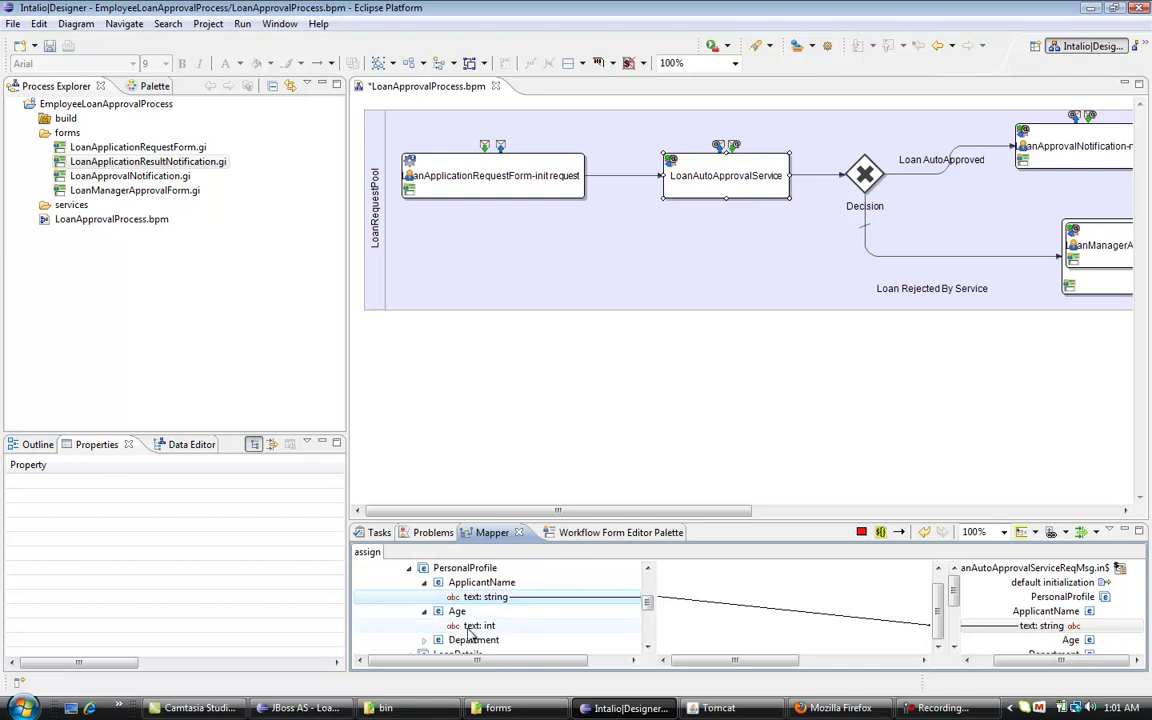
scroll(957, 615, down, 4)
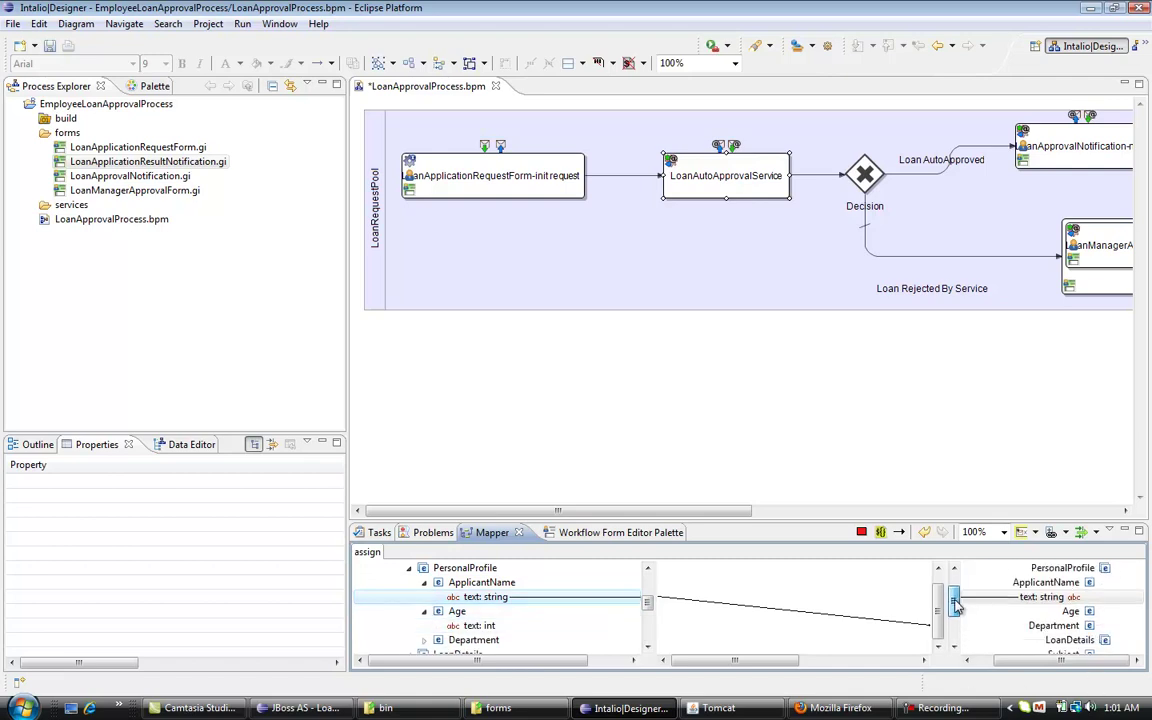
click(1103, 582)
click(1103, 611)
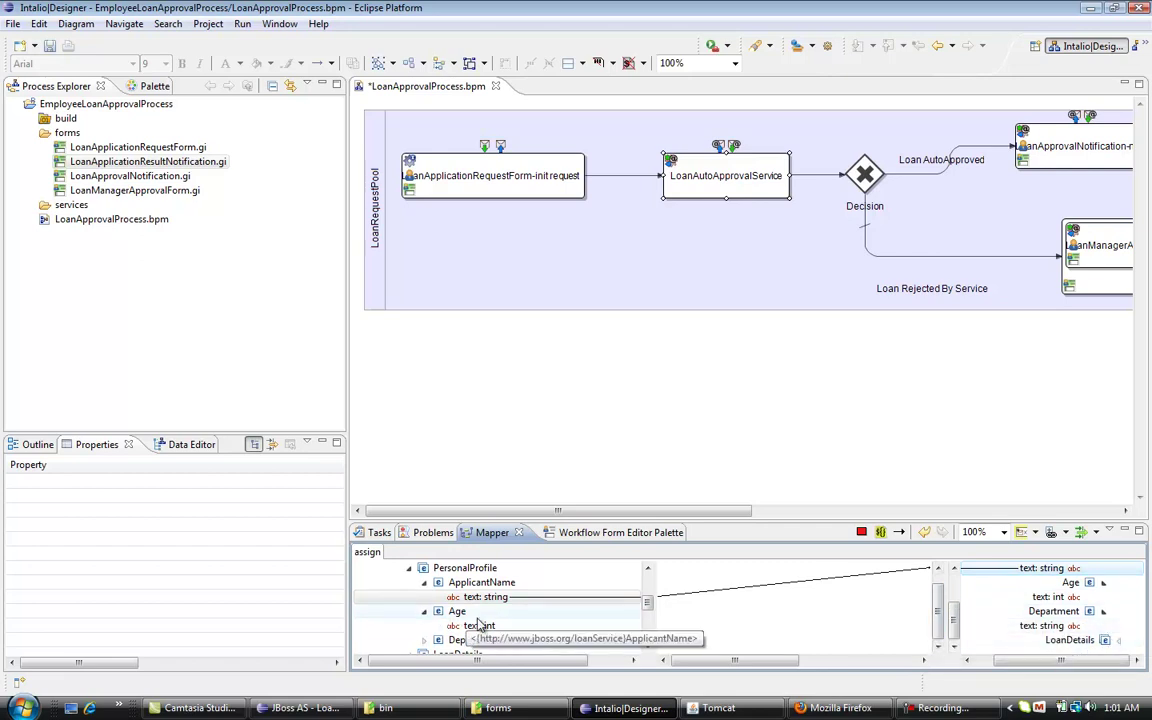
drag(480, 625, 980, 612)
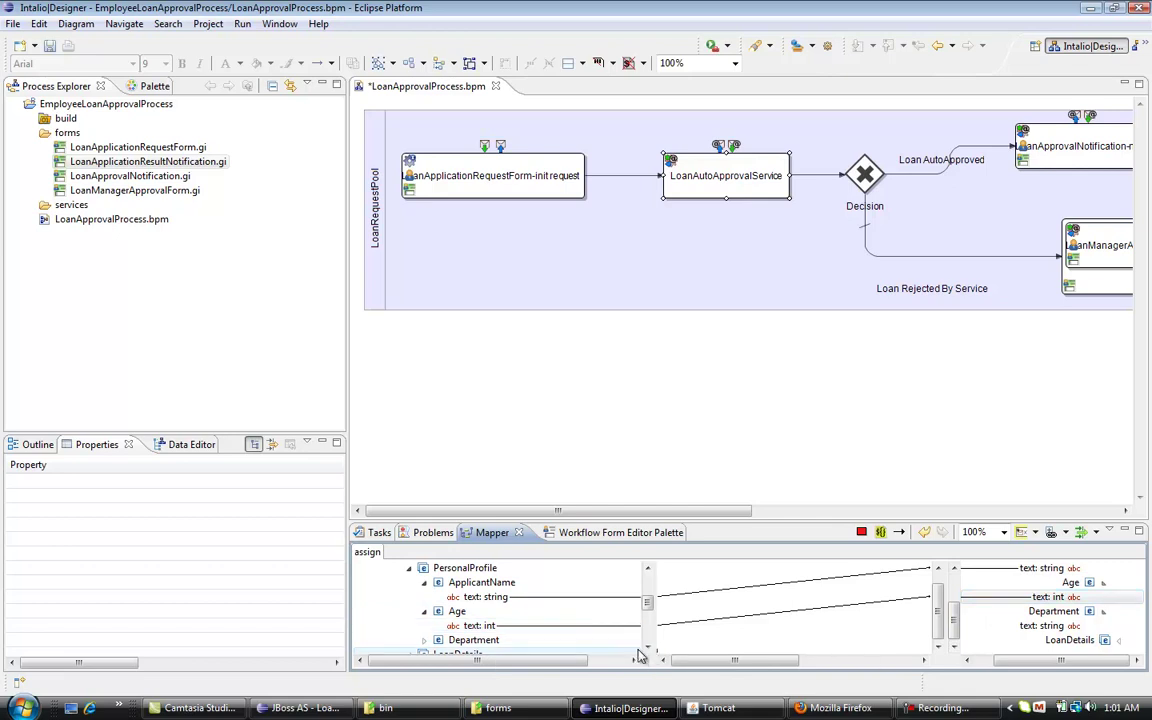
click(648, 648)
click(648, 648)
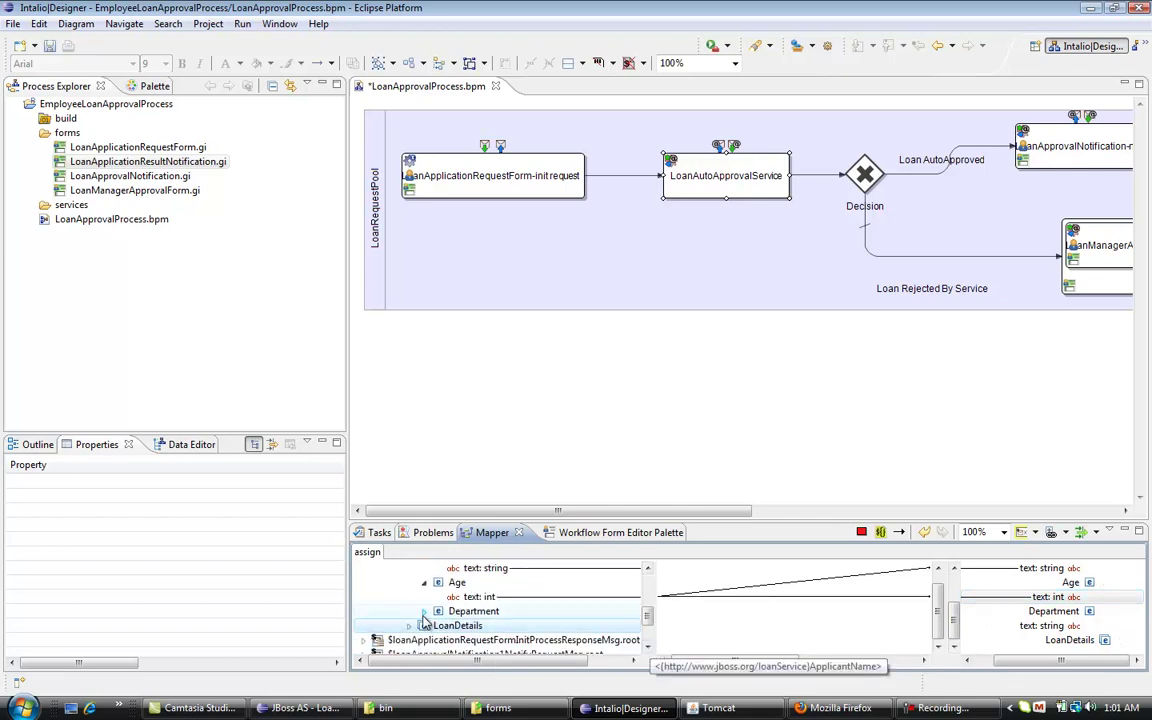
- Map Department's text to the service's Department field and expand LoanDetails on both trees
click(424, 611)
drag(469, 628, 975, 637)
click(647, 648)
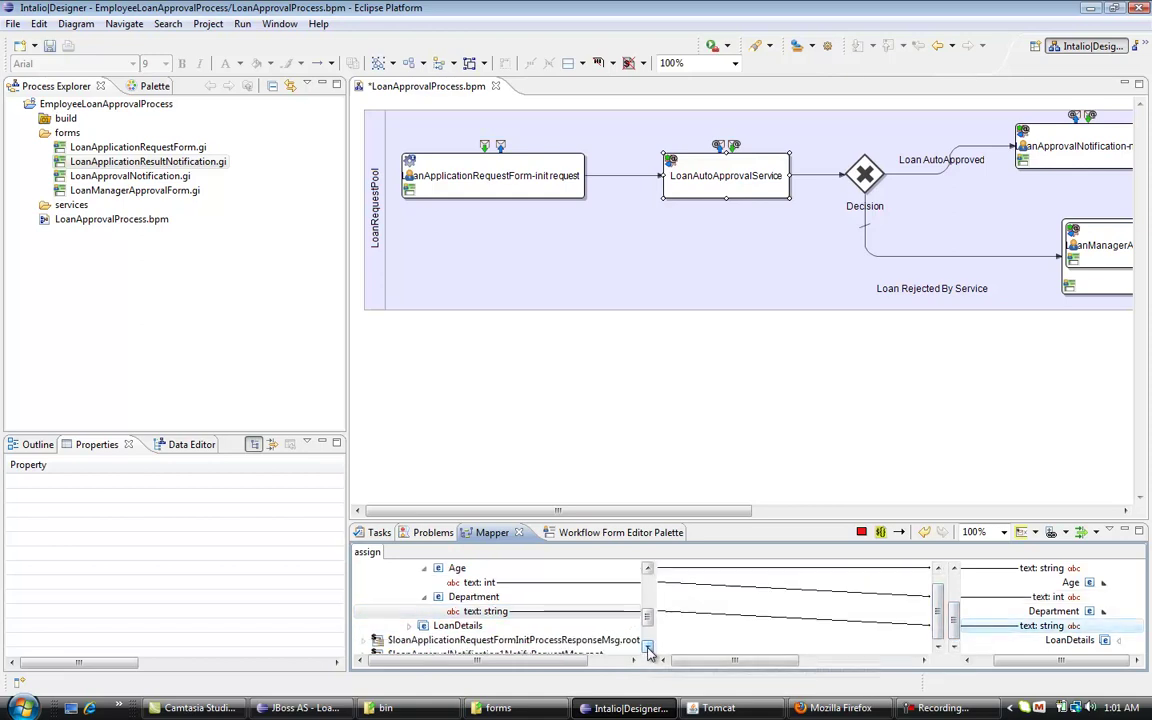
click(647, 648)
click(647, 648)
click(647, 648)
click(409, 583)
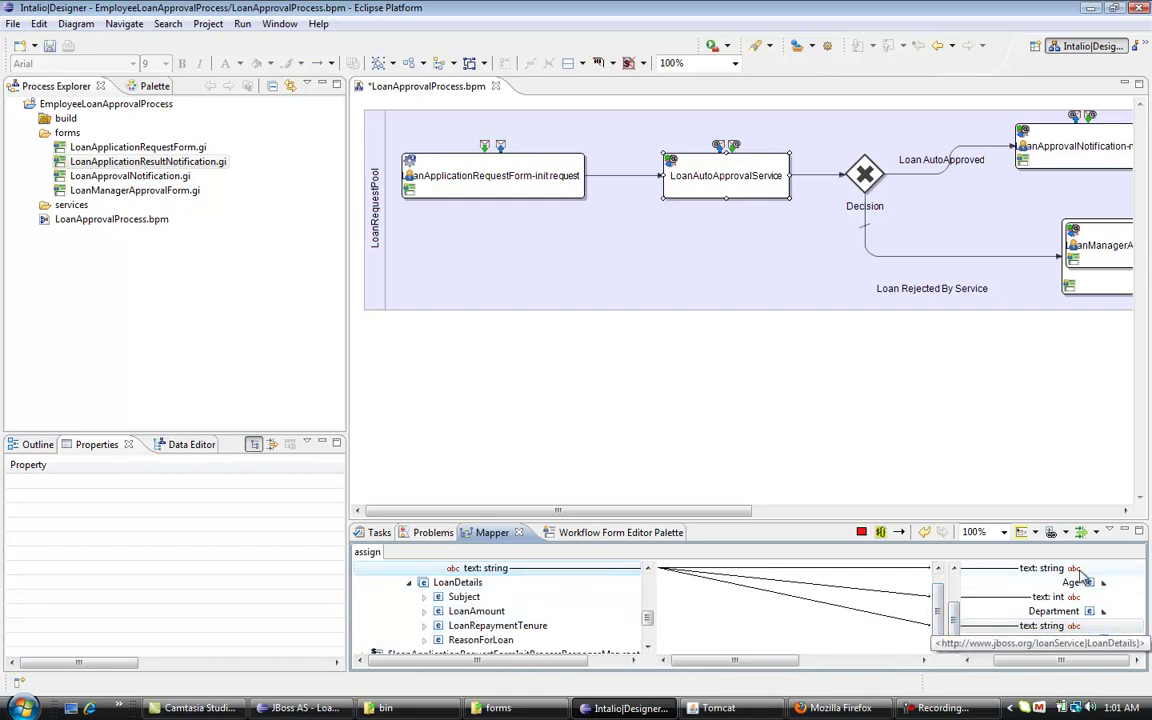
click(1120, 642)
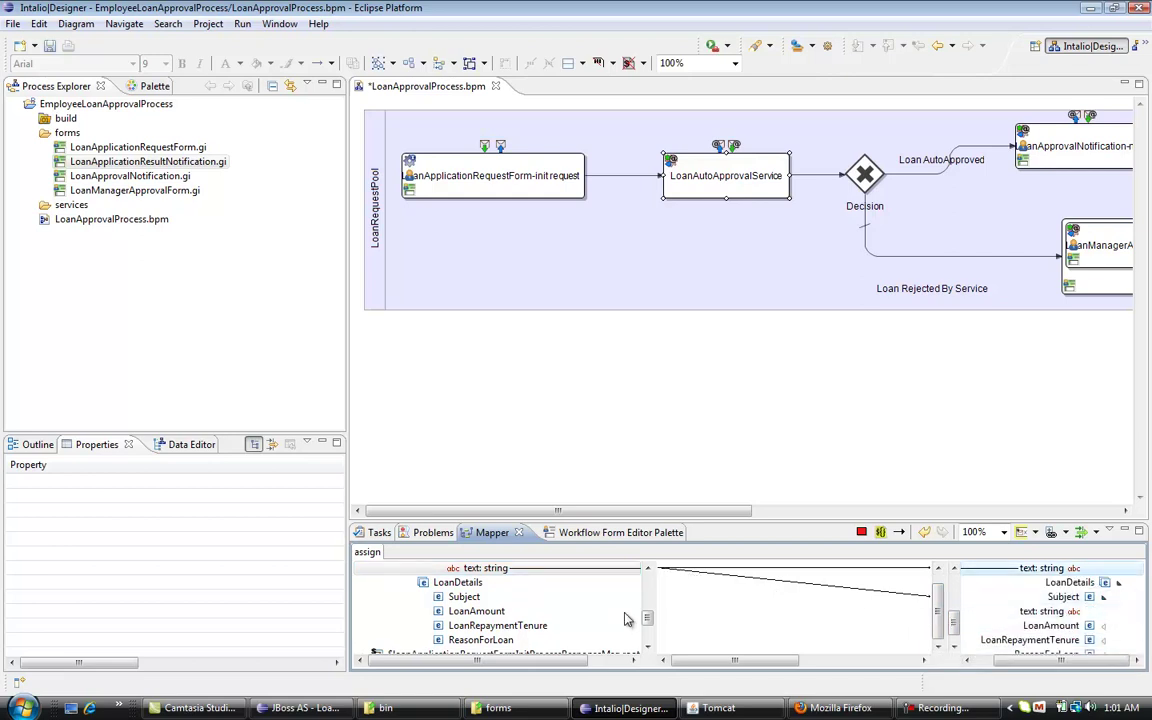
- Map the loan's Subject and LoanAmount text onto the service request's Subject and LoanAmount
click(424, 597)
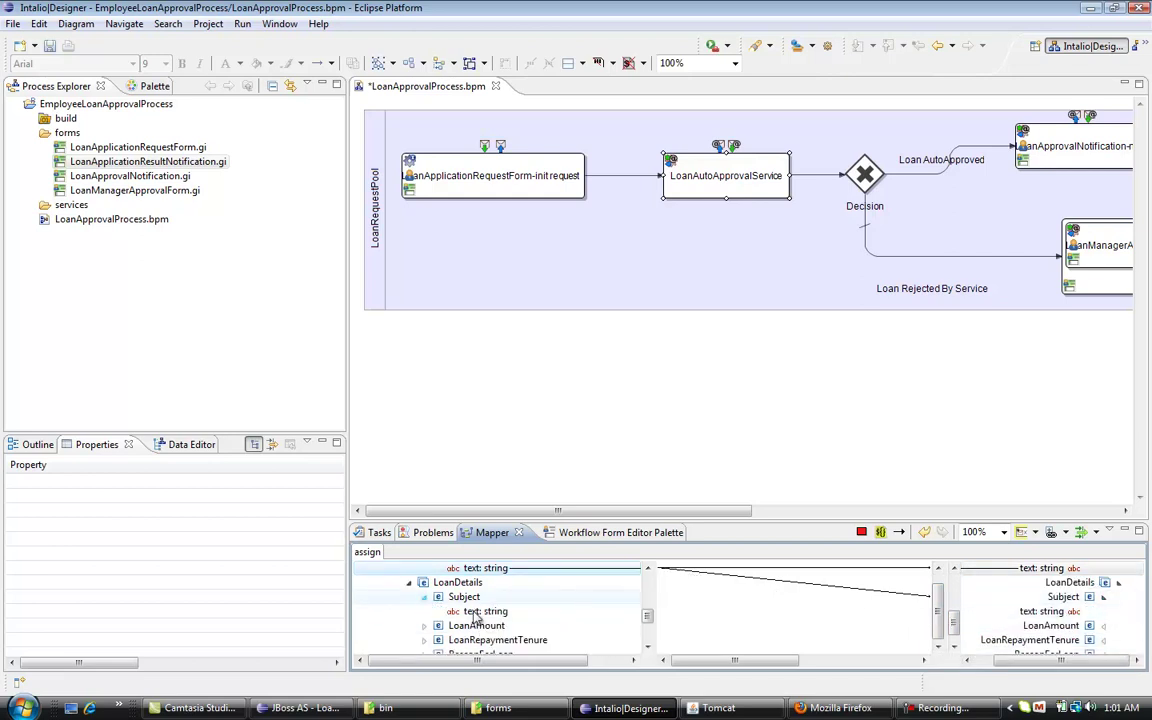
drag(515, 612, 985, 614)
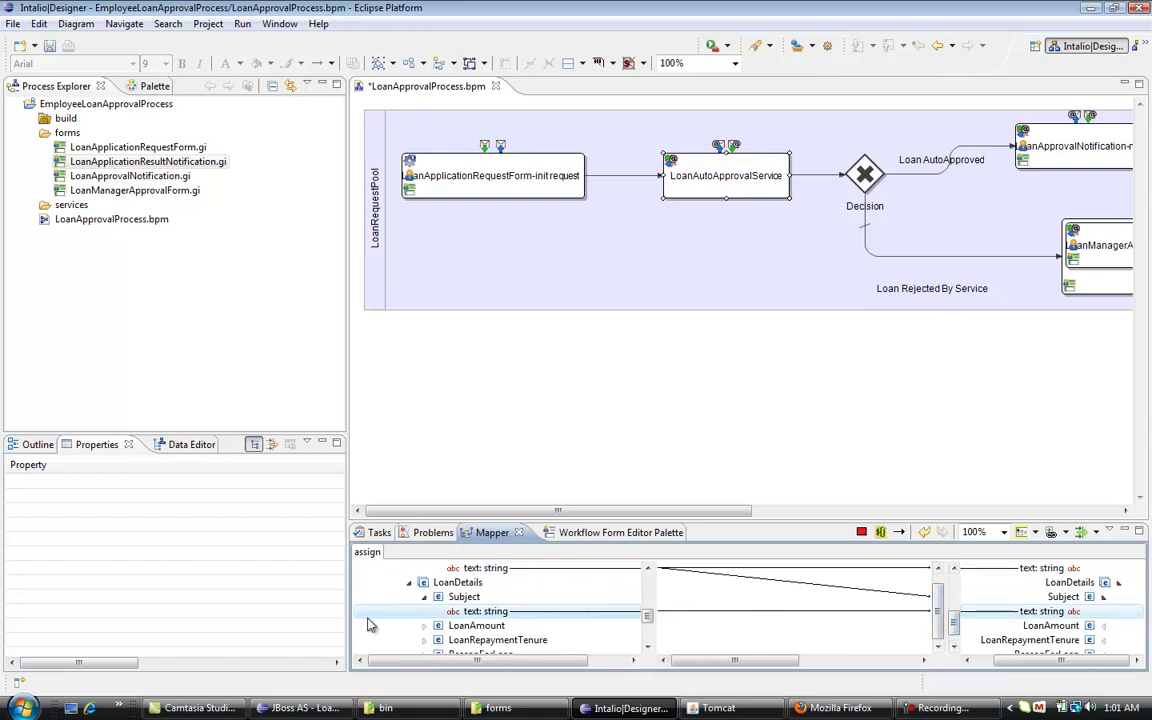
click(424, 626)
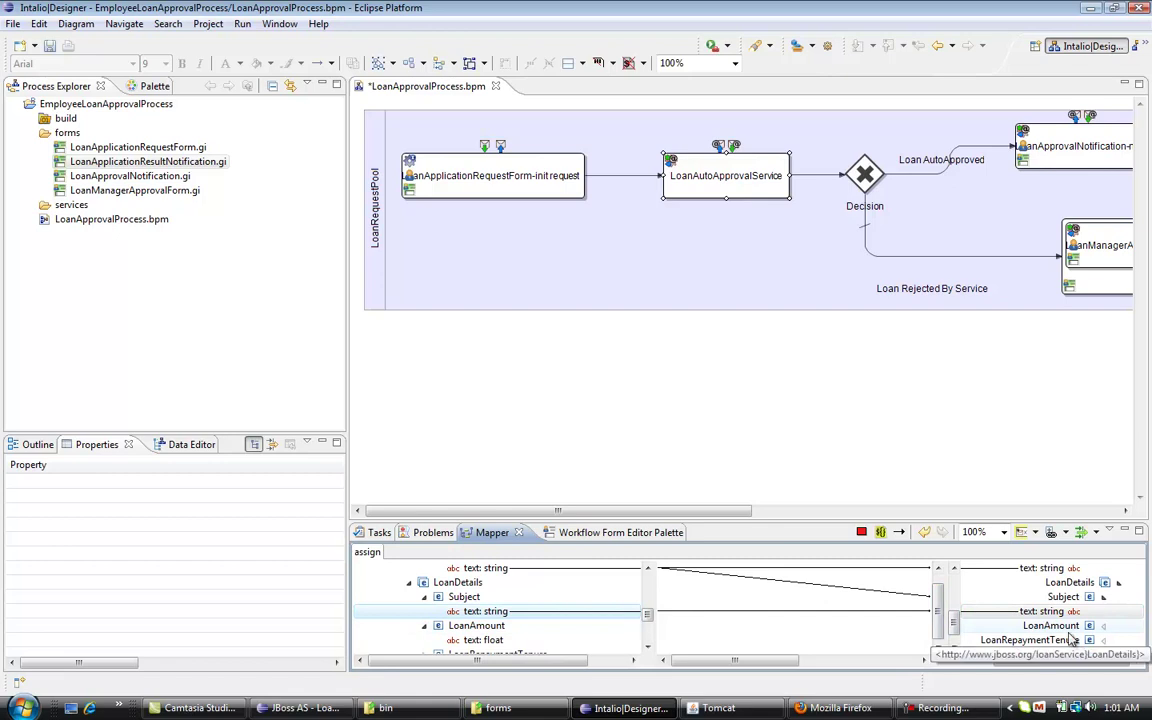
click(1103, 626)
drag(552, 640, 980, 650)
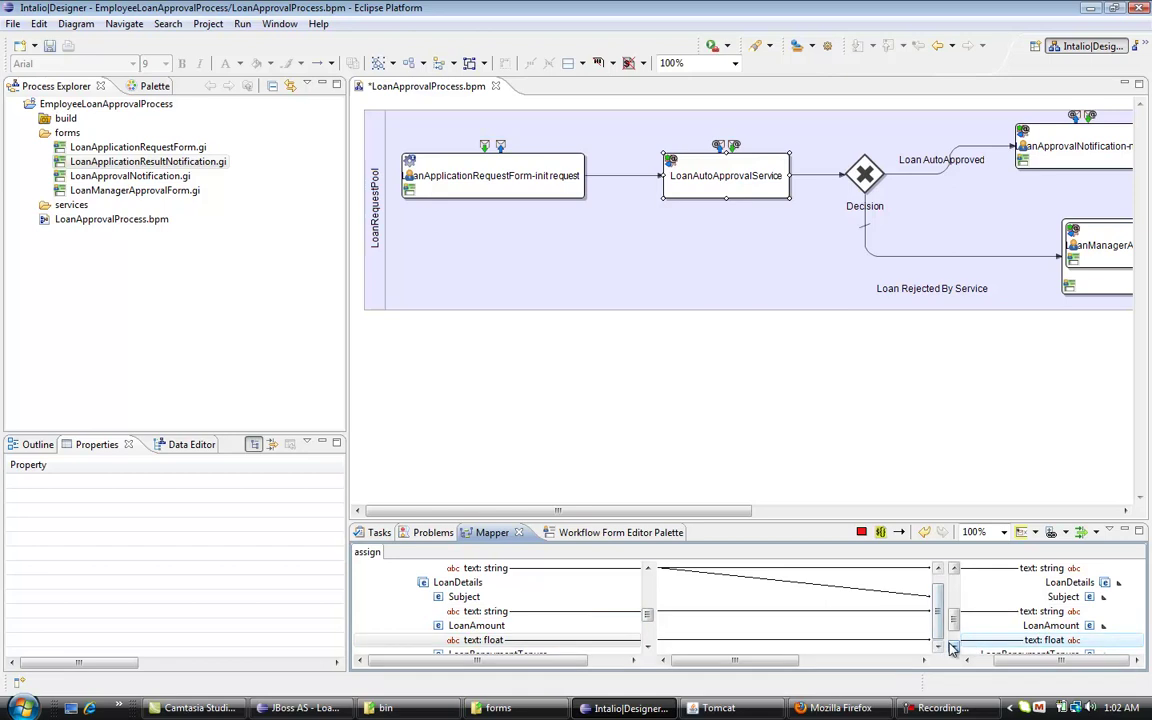
scroll(953, 648, down, 1)
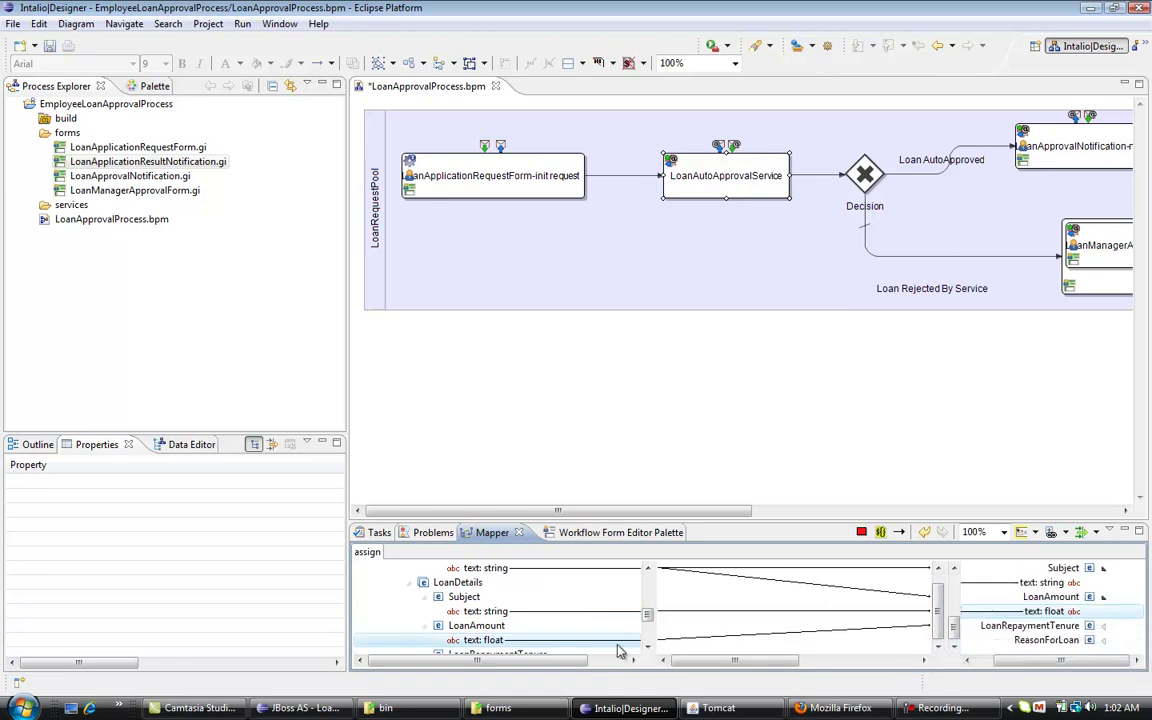
scroll(647, 647, down, 1)
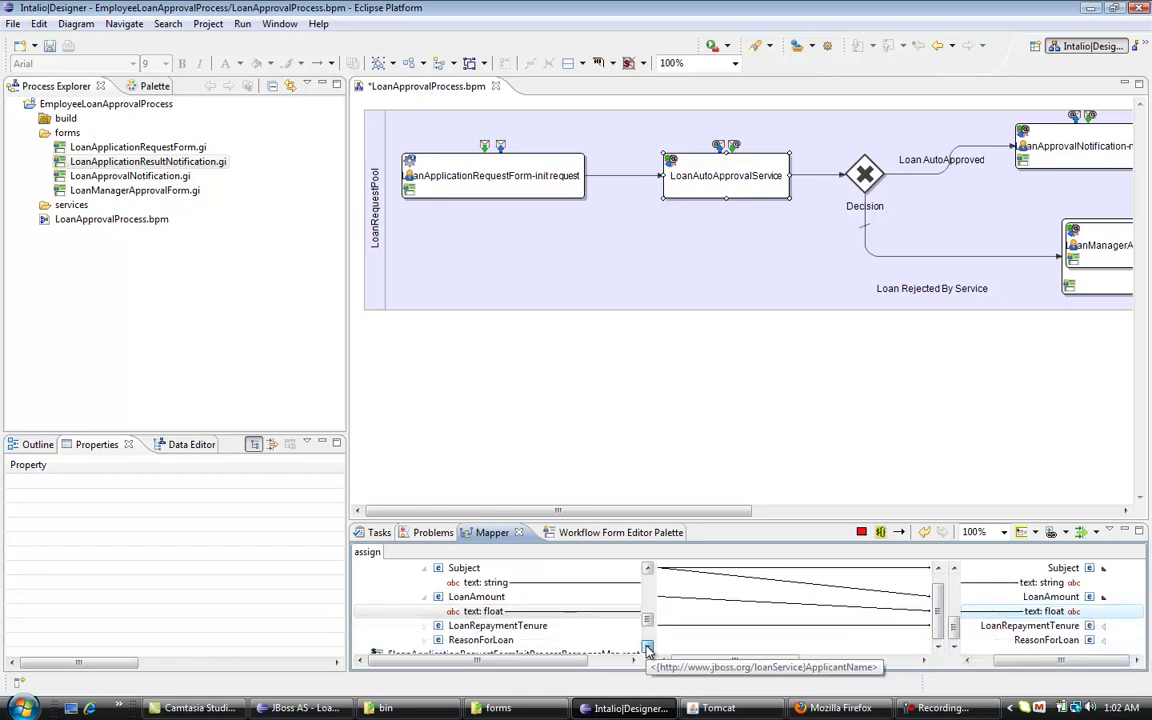
scroll(647, 647, down, 1)
- Map LoanRepaymentTenure and ReasonForLoan text onto their matching service request fields
click(425, 583)
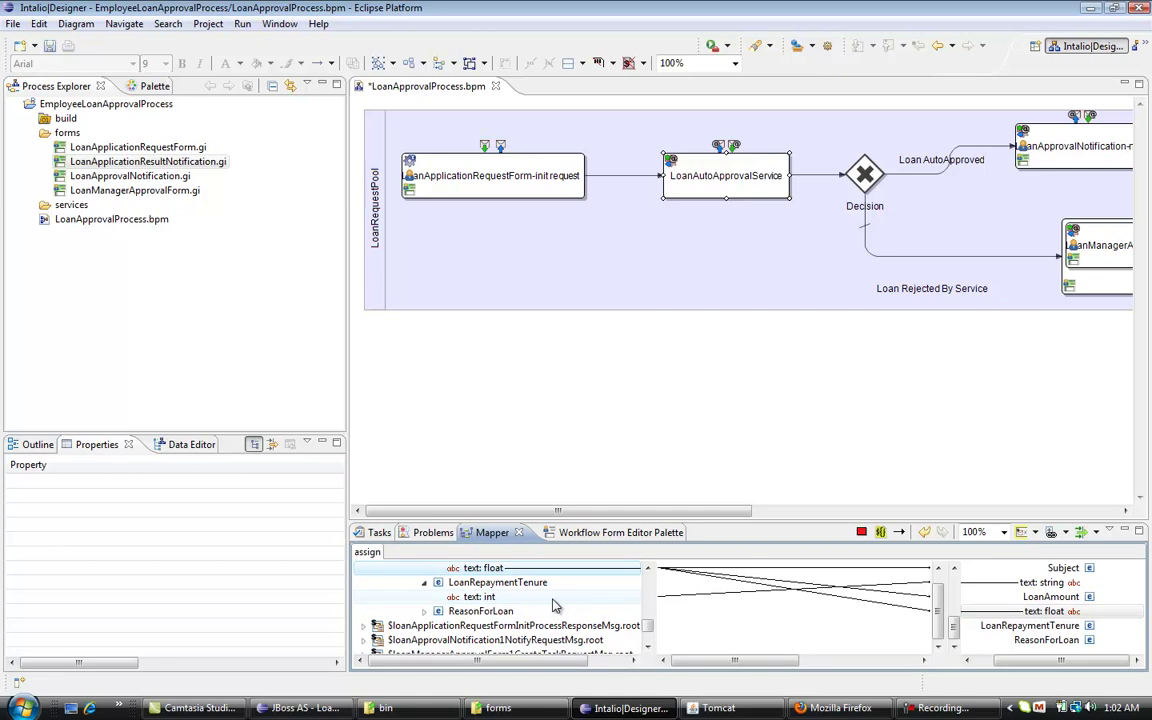
click(1105, 626)
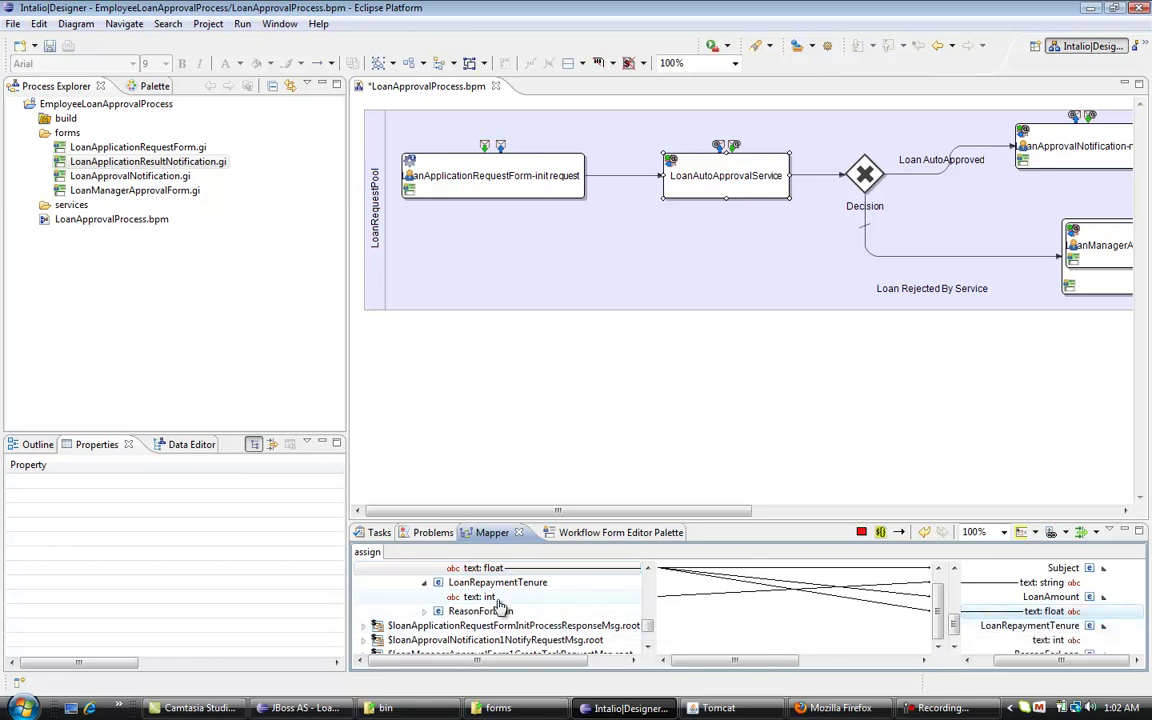
drag(537, 598, 1037, 648)
scroll(585, 580, down, 2)
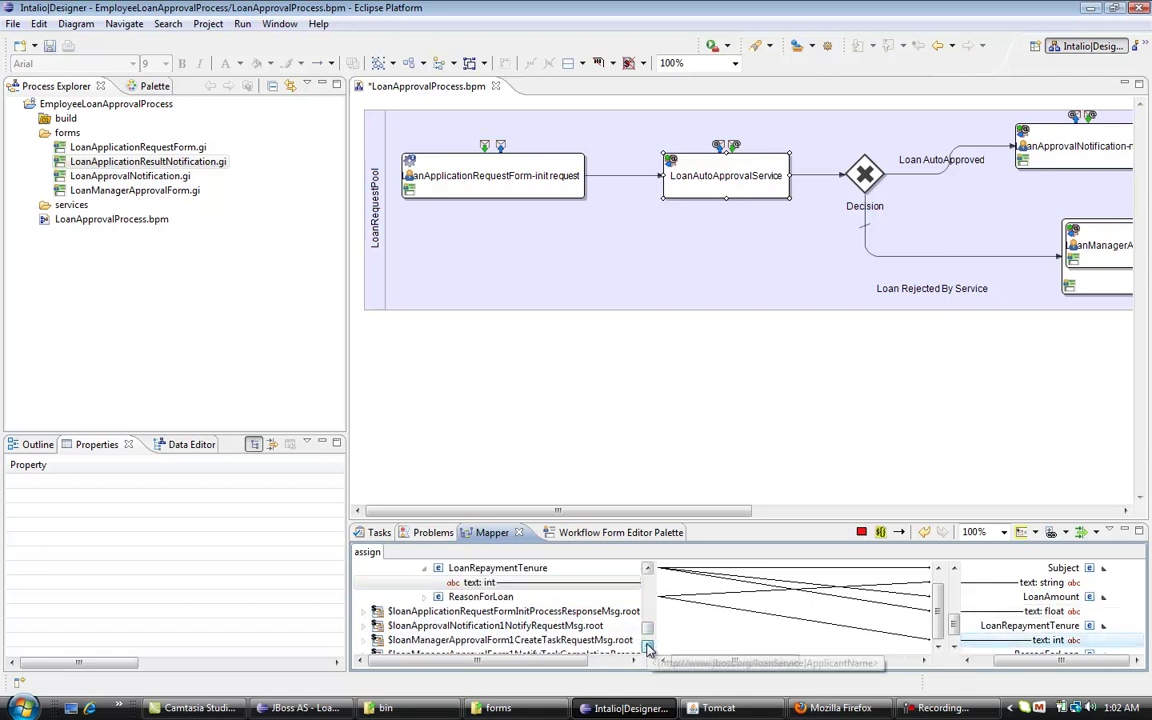
click(424, 582)
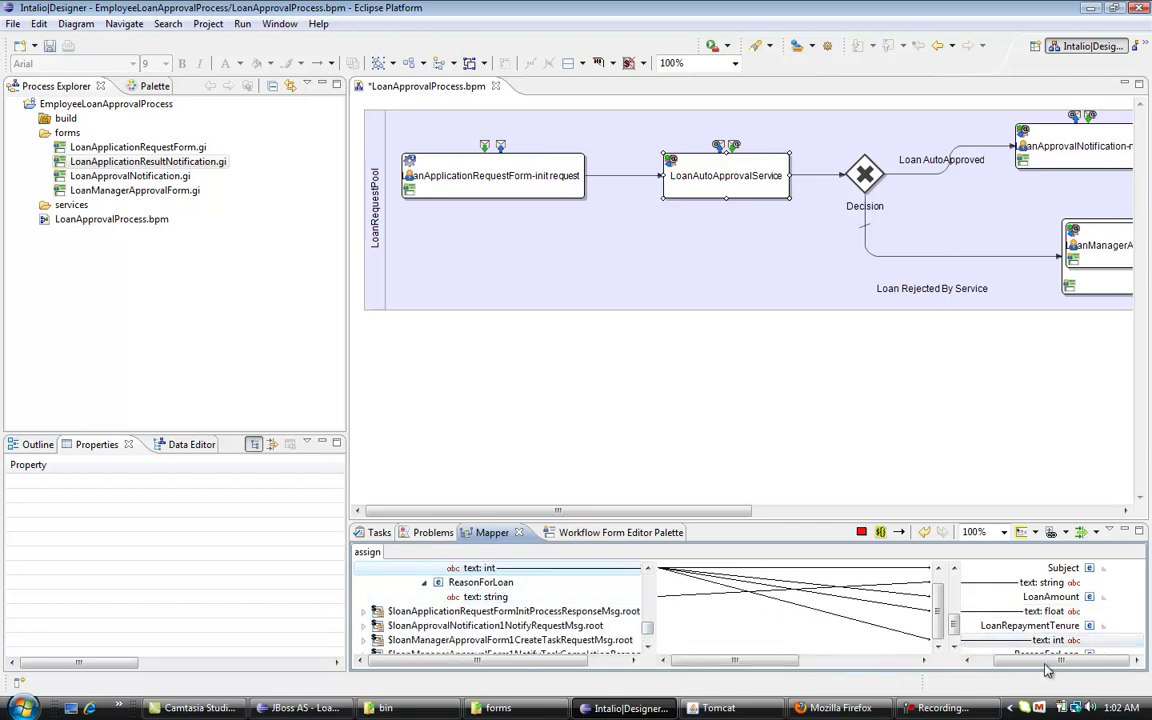
scroll(984, 640, down, 1)
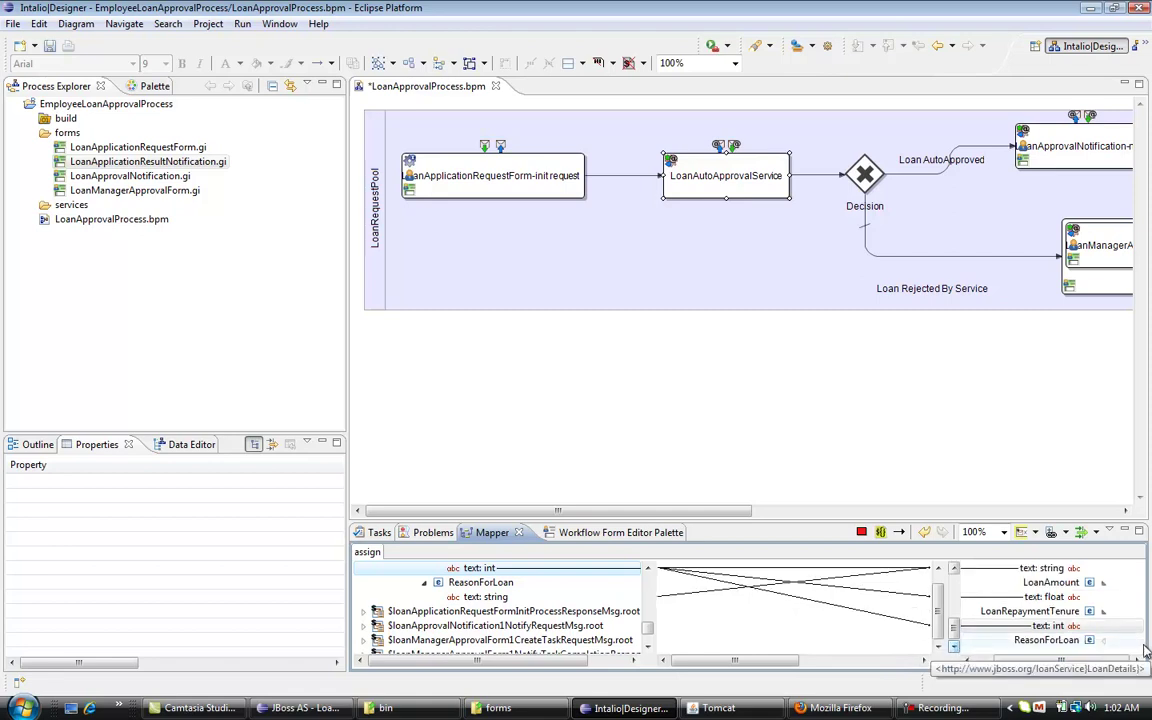
click(1103, 641)
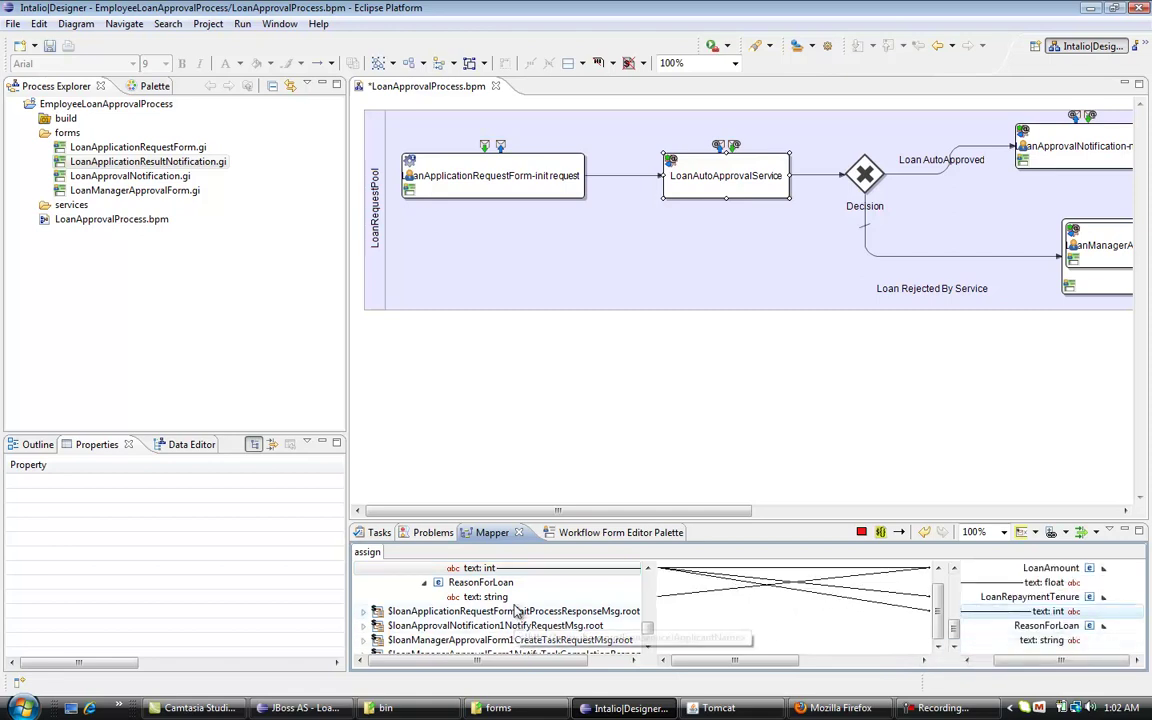
drag(518, 603, 785, 641)
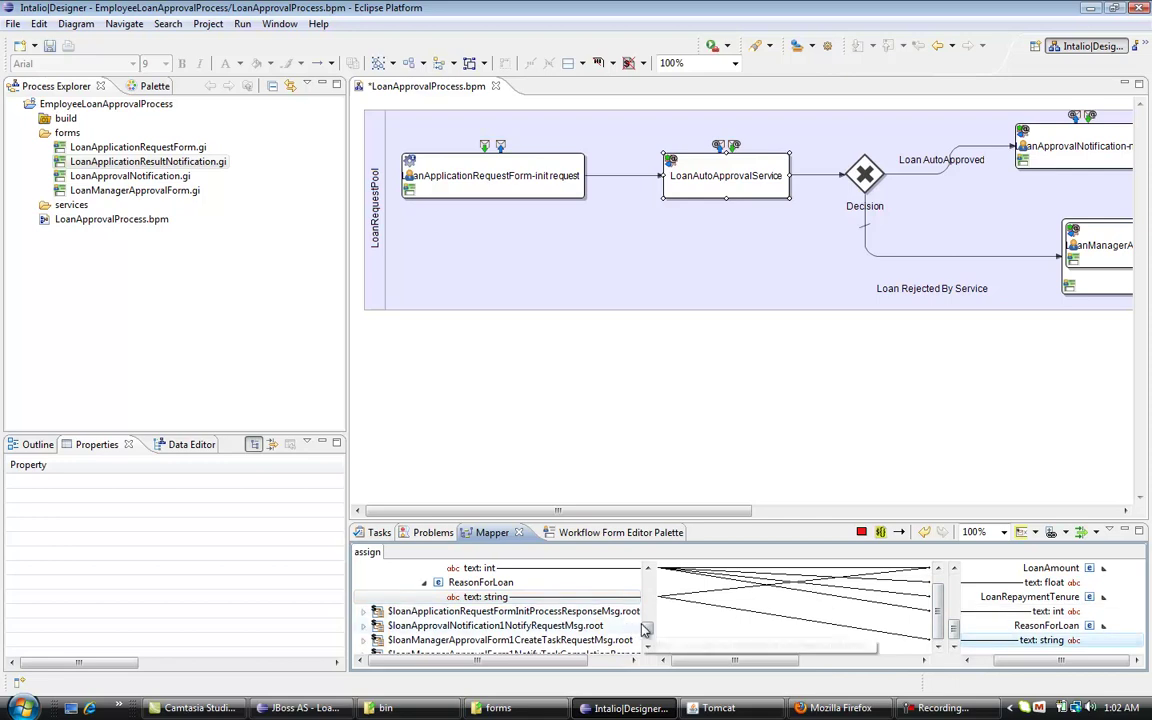
drag(648, 627, 648, 596)
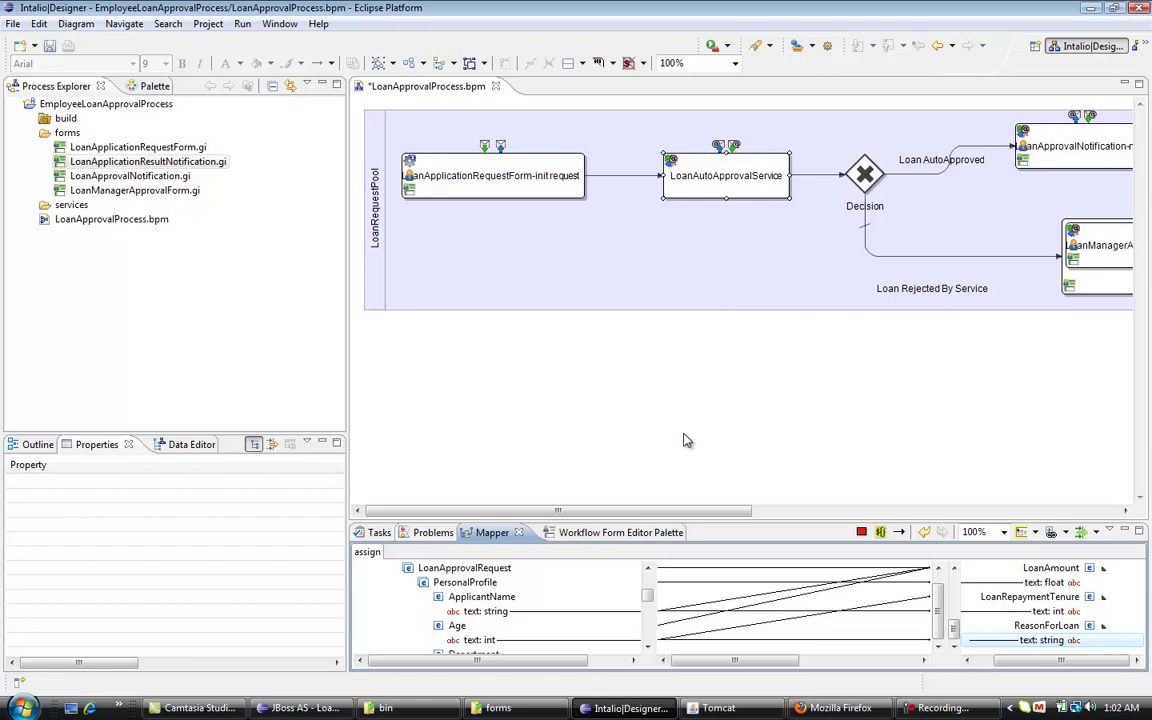
- Review the process diagram's tasks, then save LoanApprovalProcess.bpm with Ctrl+S
drag(669, 511, 874, 521)
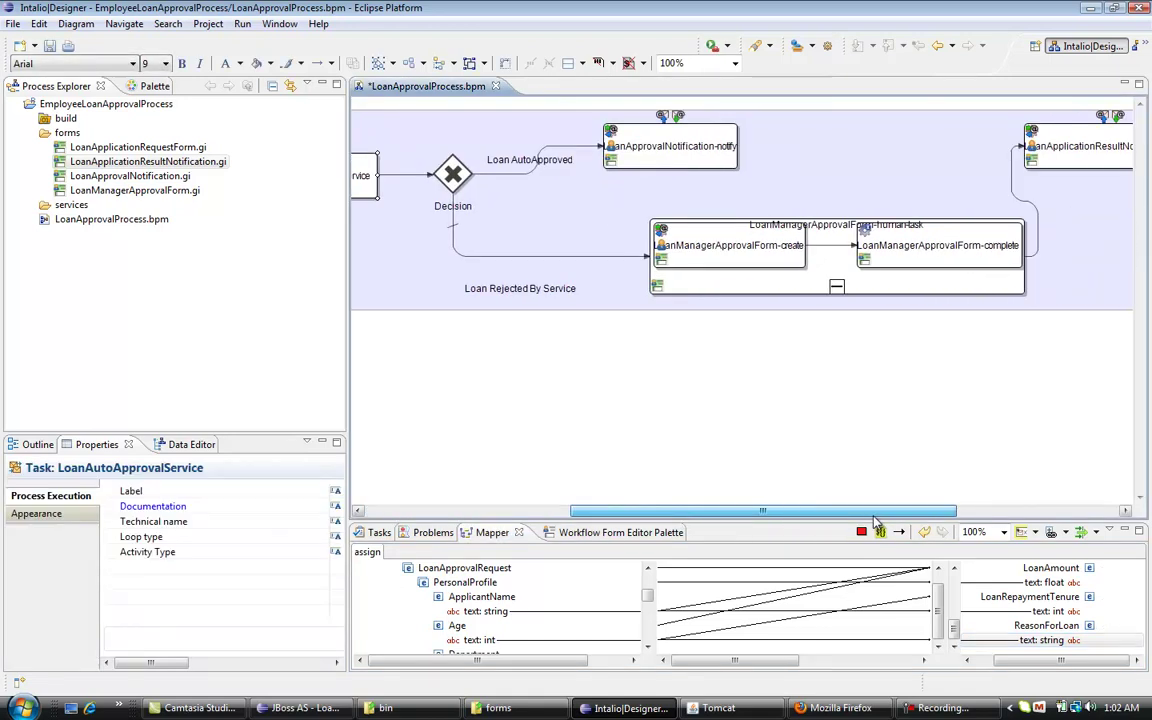
drag(874, 521, 645, 522)
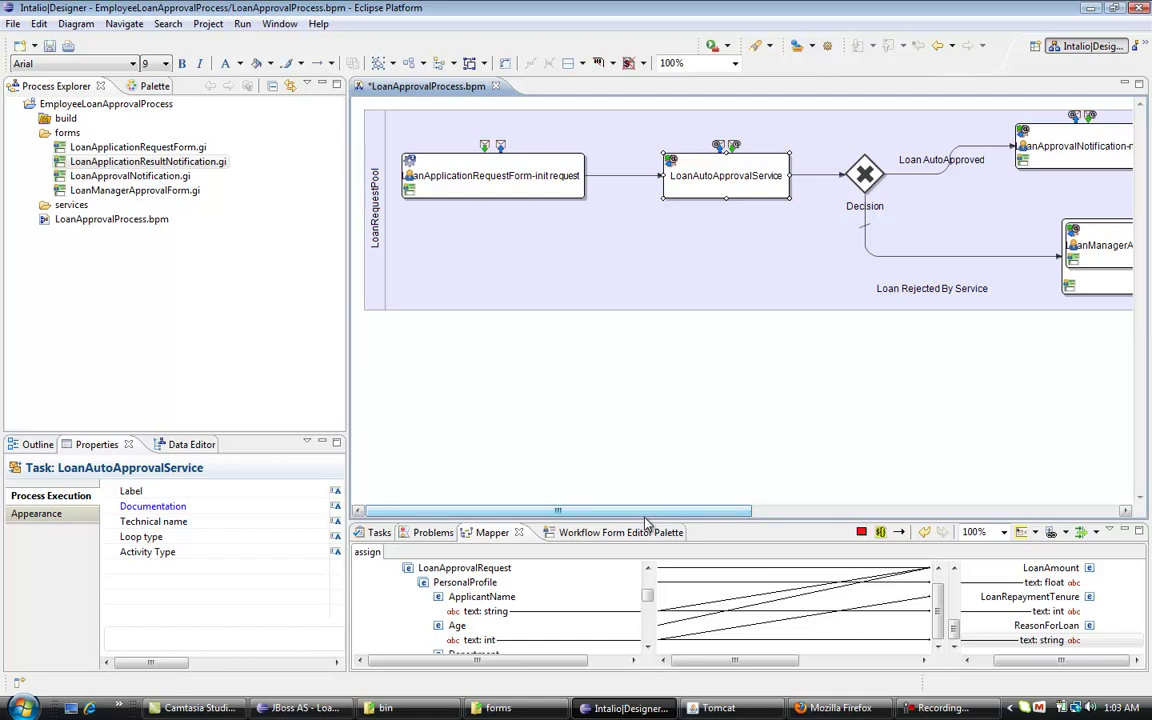
mouse_move(717, 512)
mouse_down()
mouse_move(812, 521)
mouse_move(714, 521)
mouse_up()
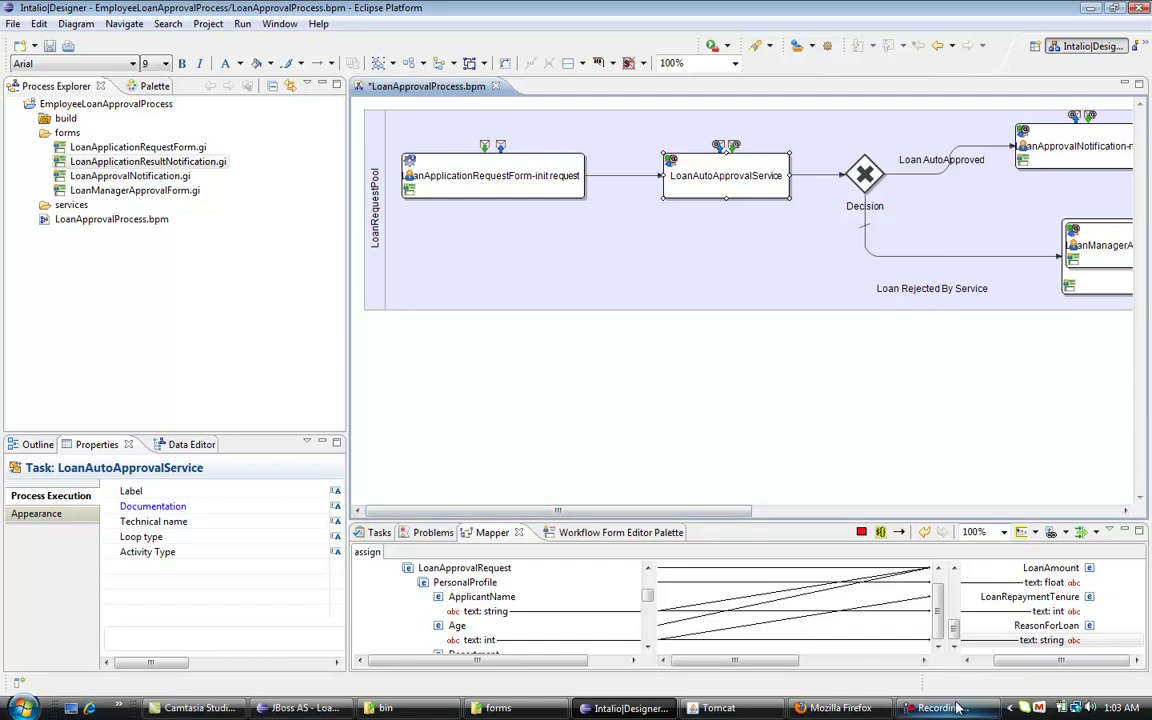
key(ctrl+s)
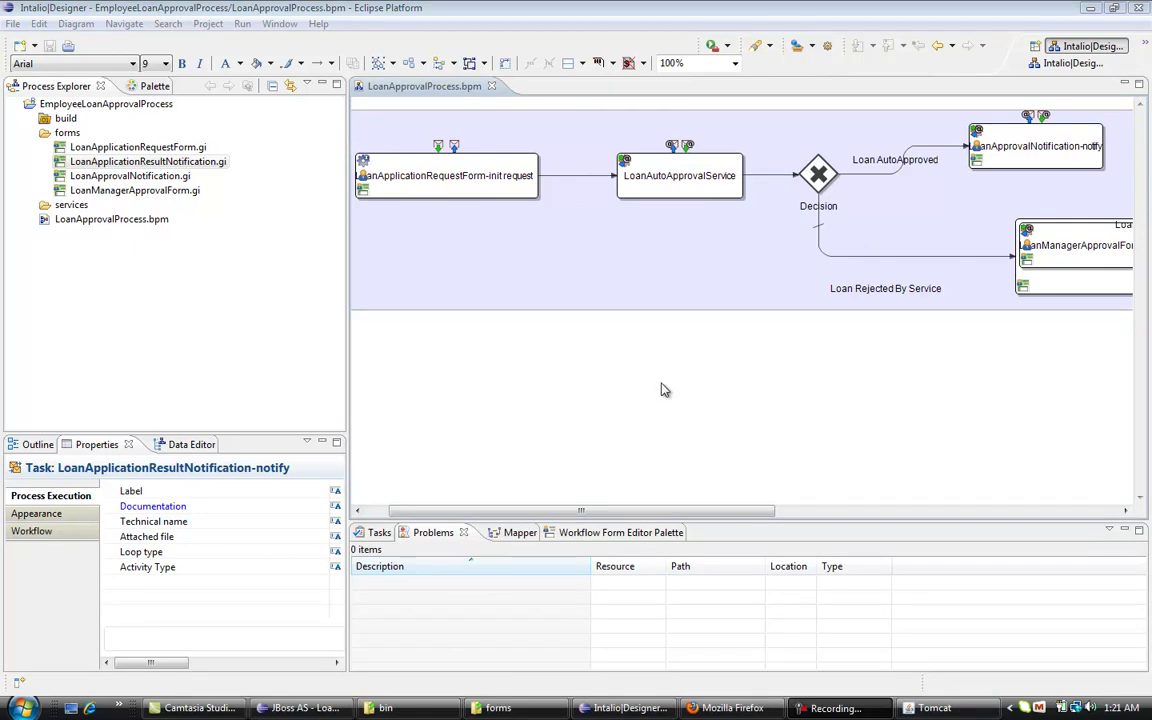
drag(663, 512, 609, 500)
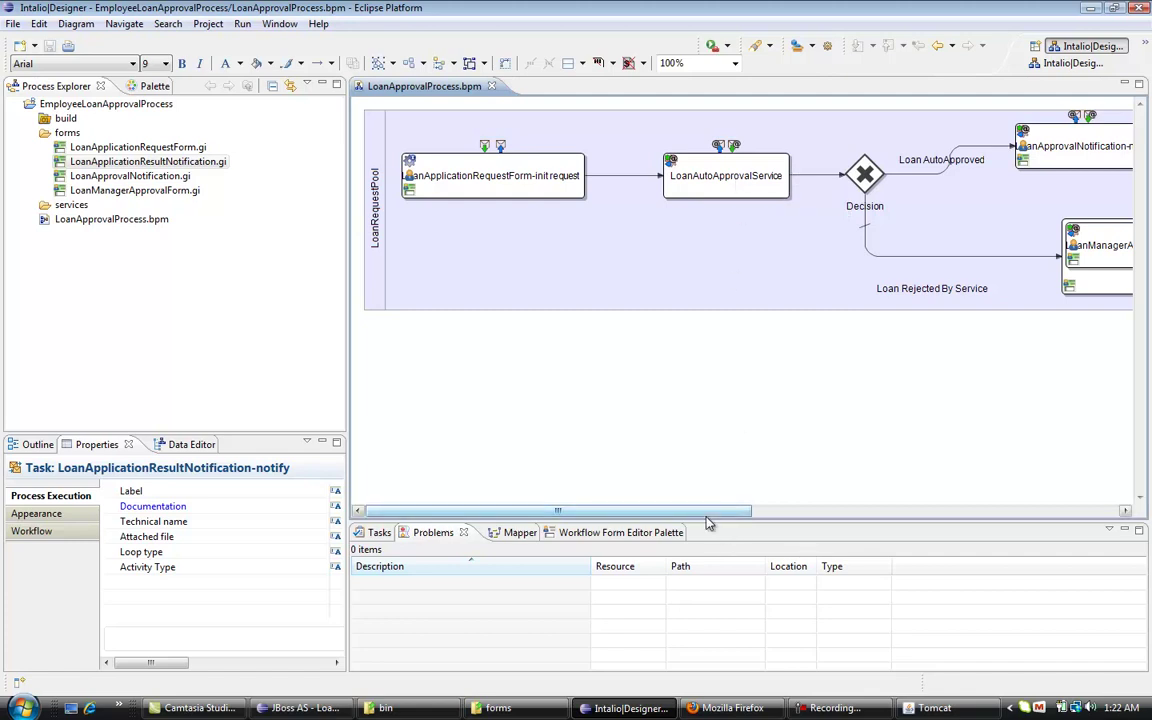
drag(704, 514, 748, 516)
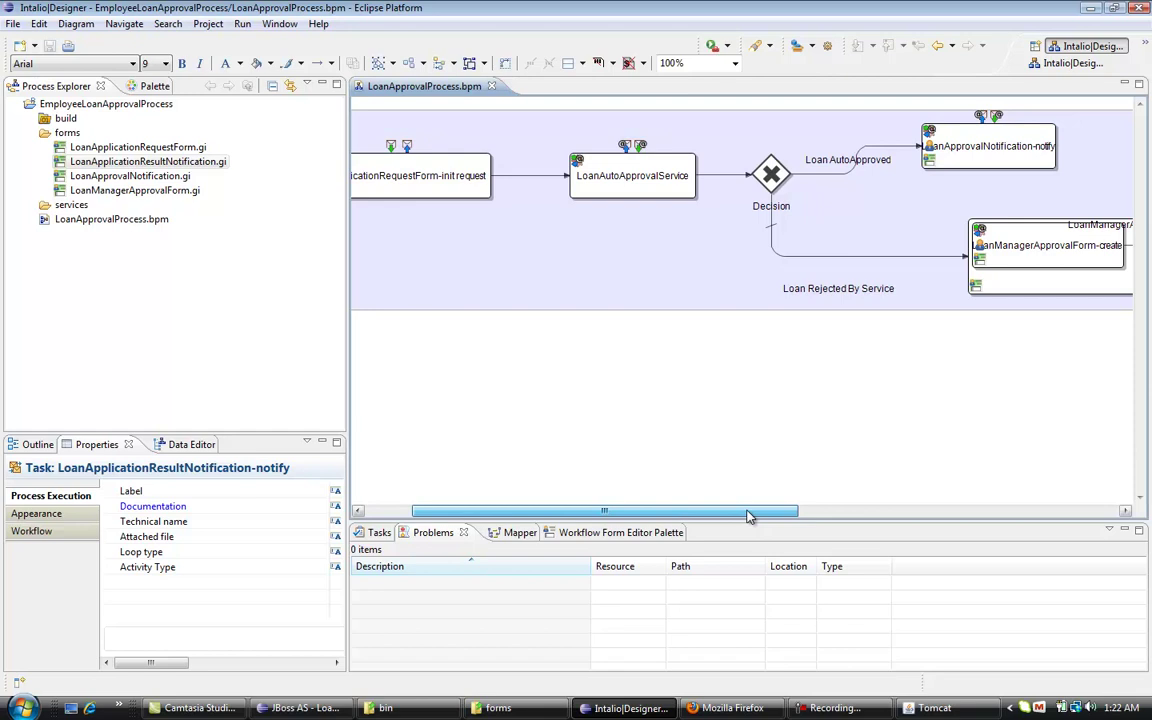
drag(749, 516, 829, 516)
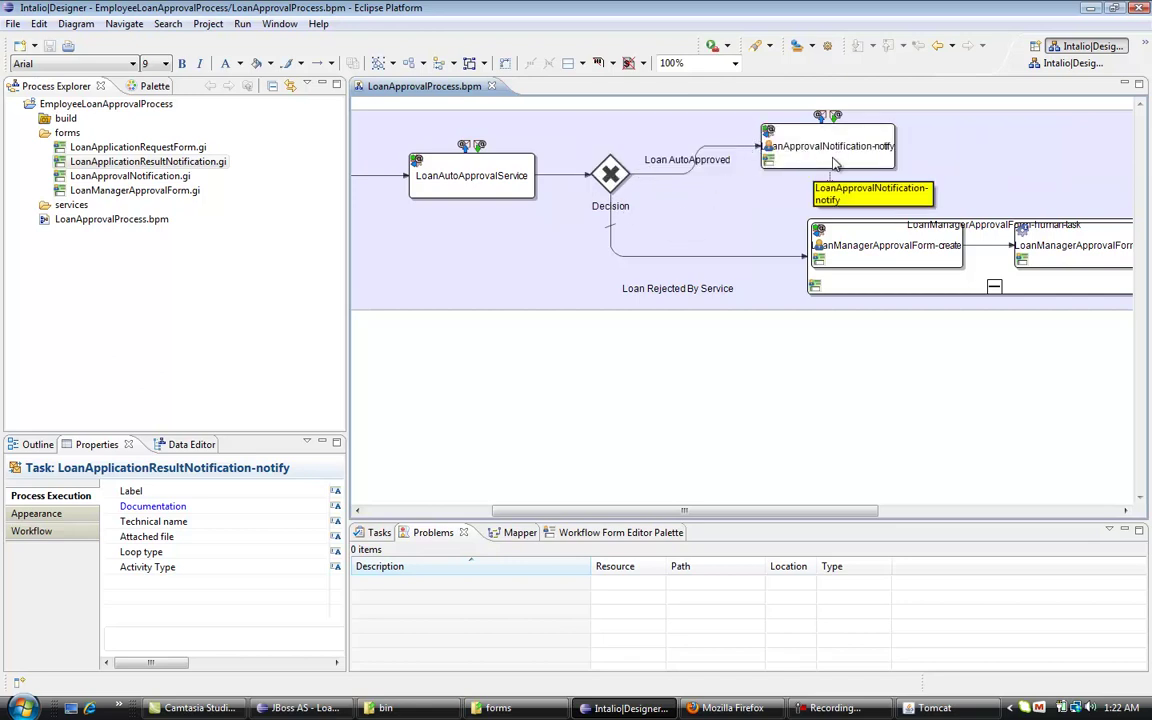
mouse_move(872, 163)
drag(856, 512, 913, 512)
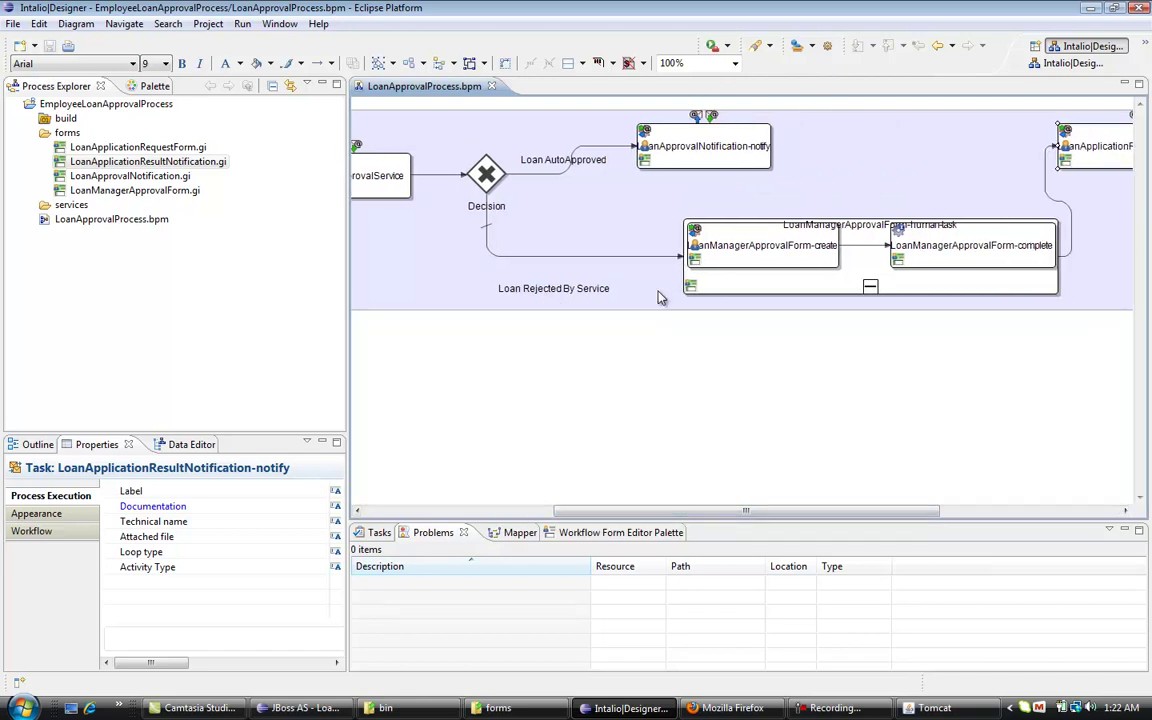
mouse_move(613, 250)
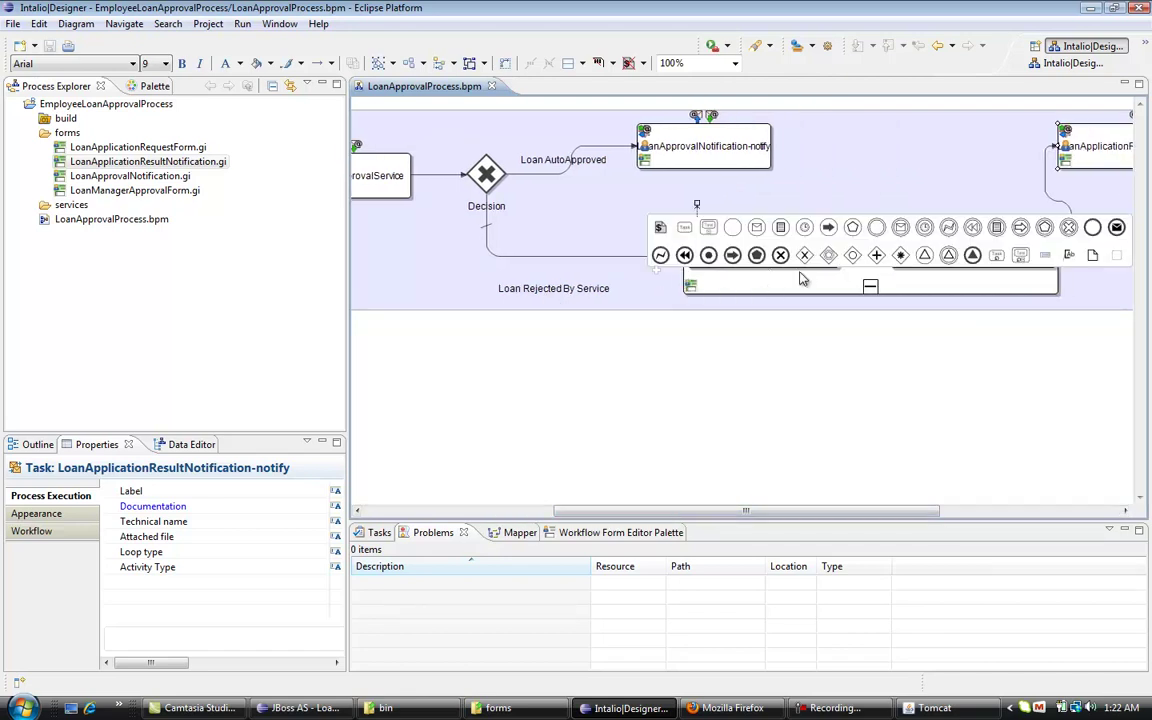
drag(836, 512, 1021, 512)
mouse_move(647, 282)
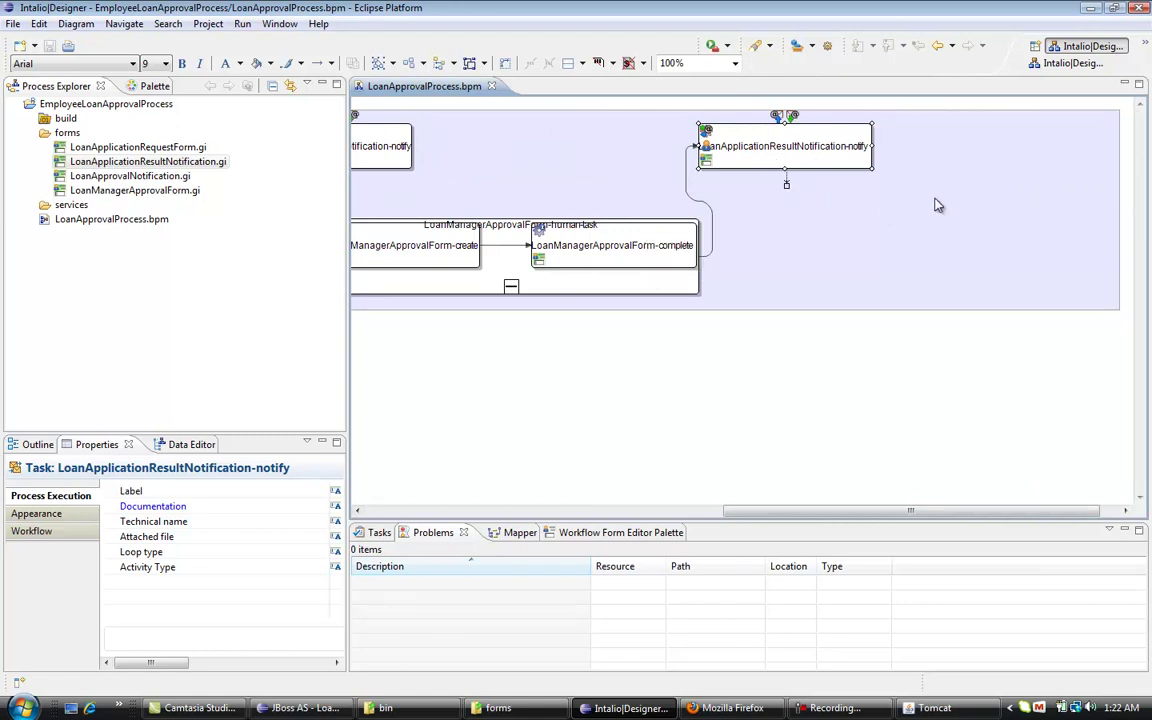
drag(847, 513, 528, 518)
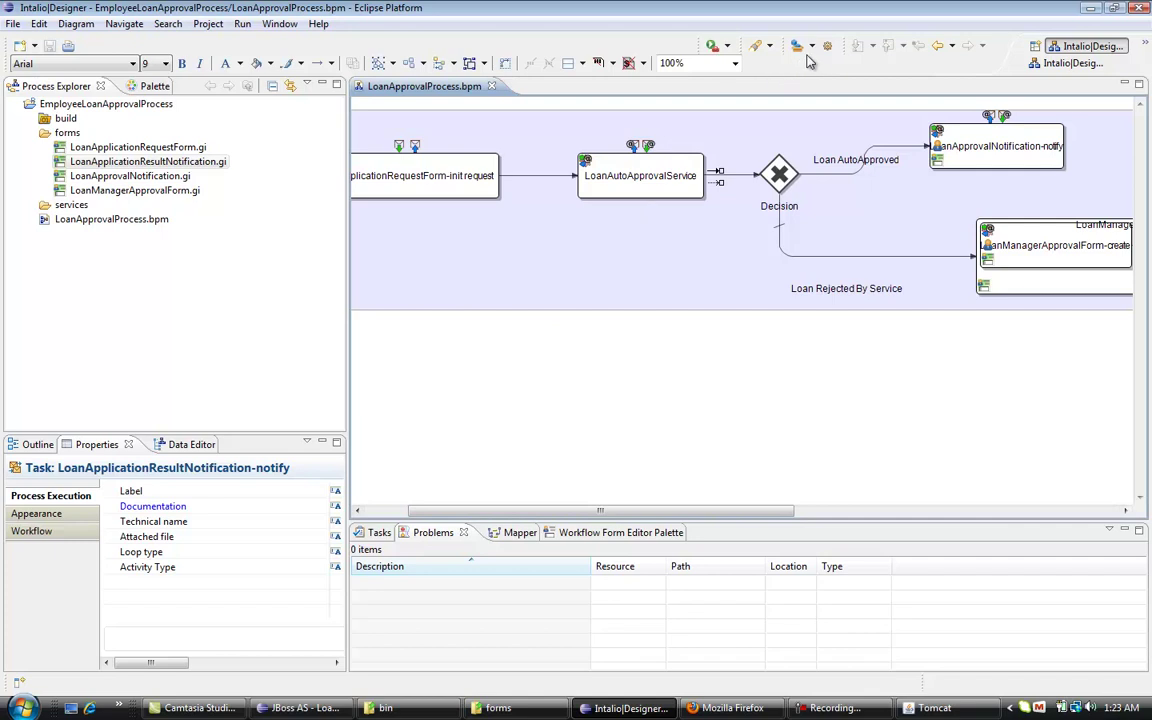
- In the Manifest Editor, test the server URL and deploy the EmployeeLoanApprovalProcess bundle
mouse_move(828, 147)
click(826, 48)
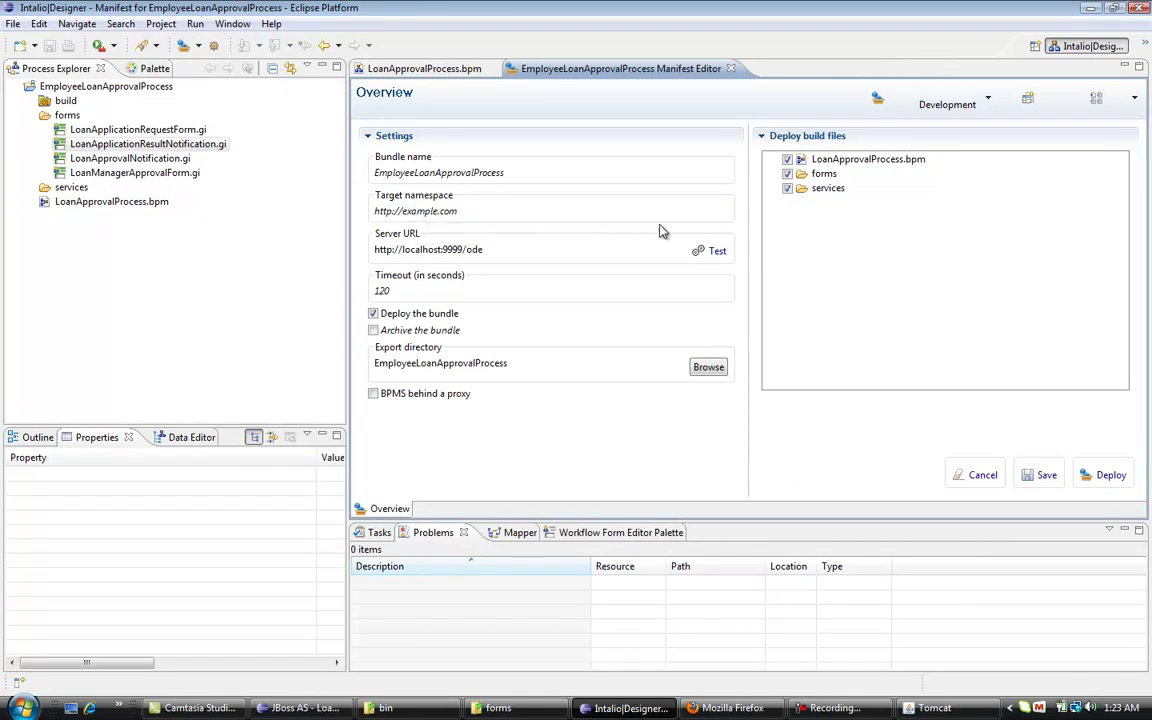
double_click(400, 172)
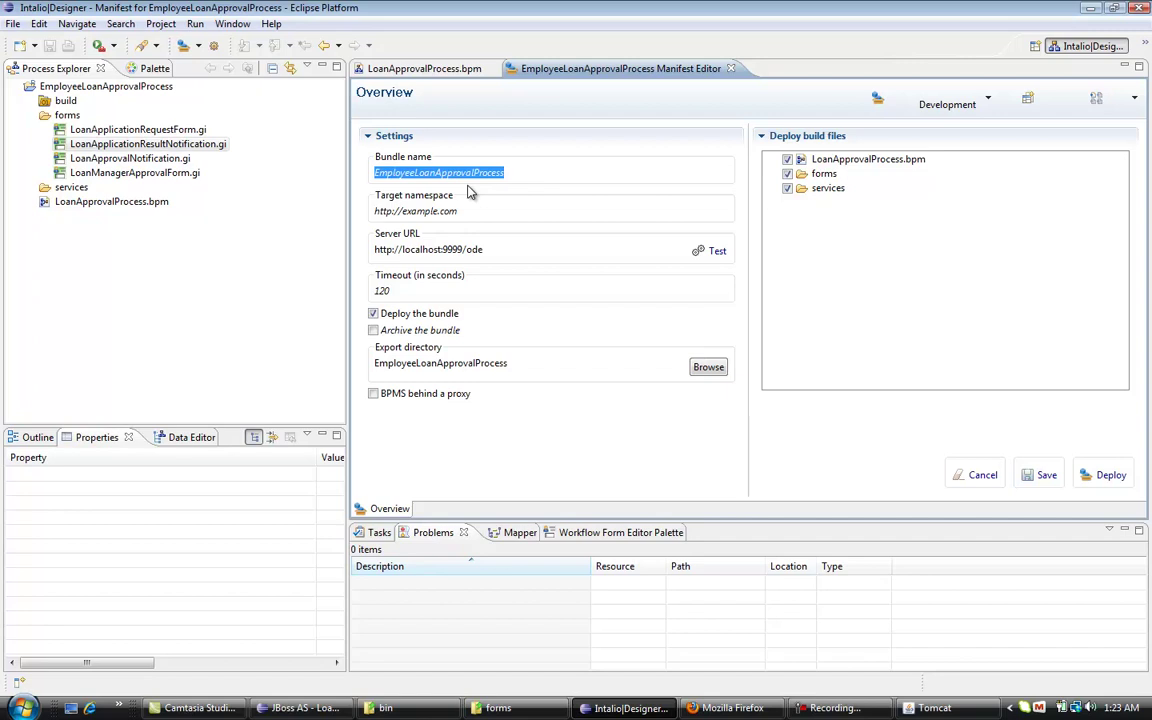
click(722, 257)
click(1110, 478)
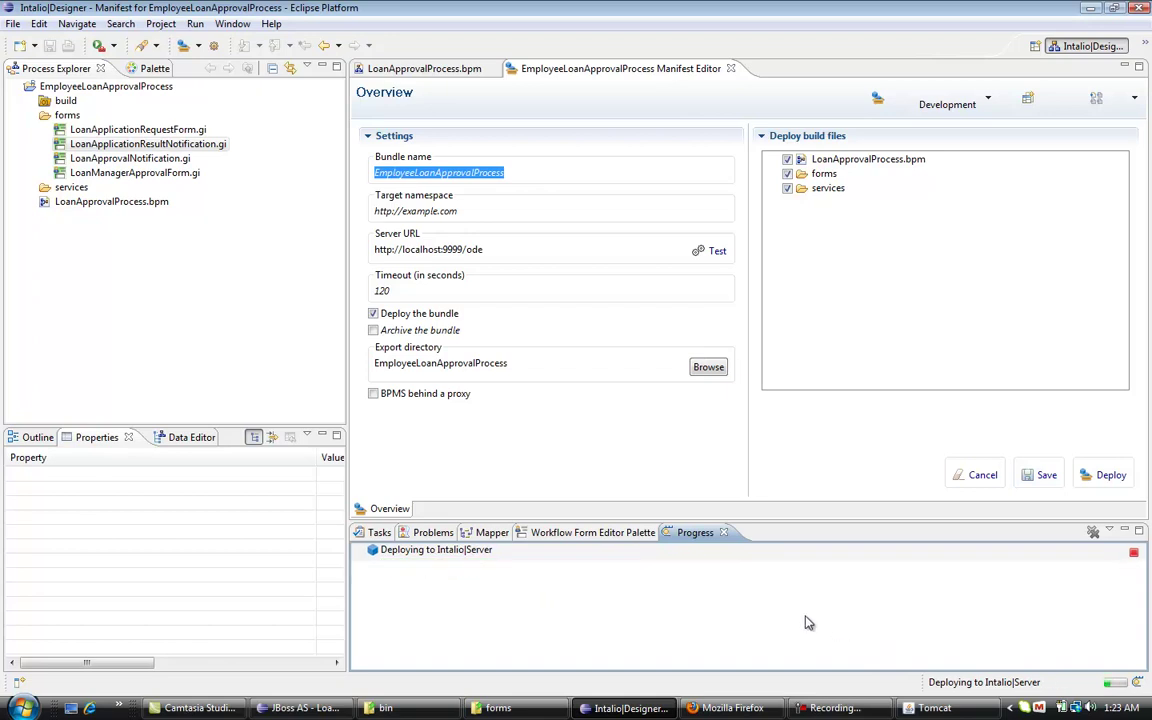
- Check the Tomcat console output for the finished deployment, then minimize the console
click(940, 710)
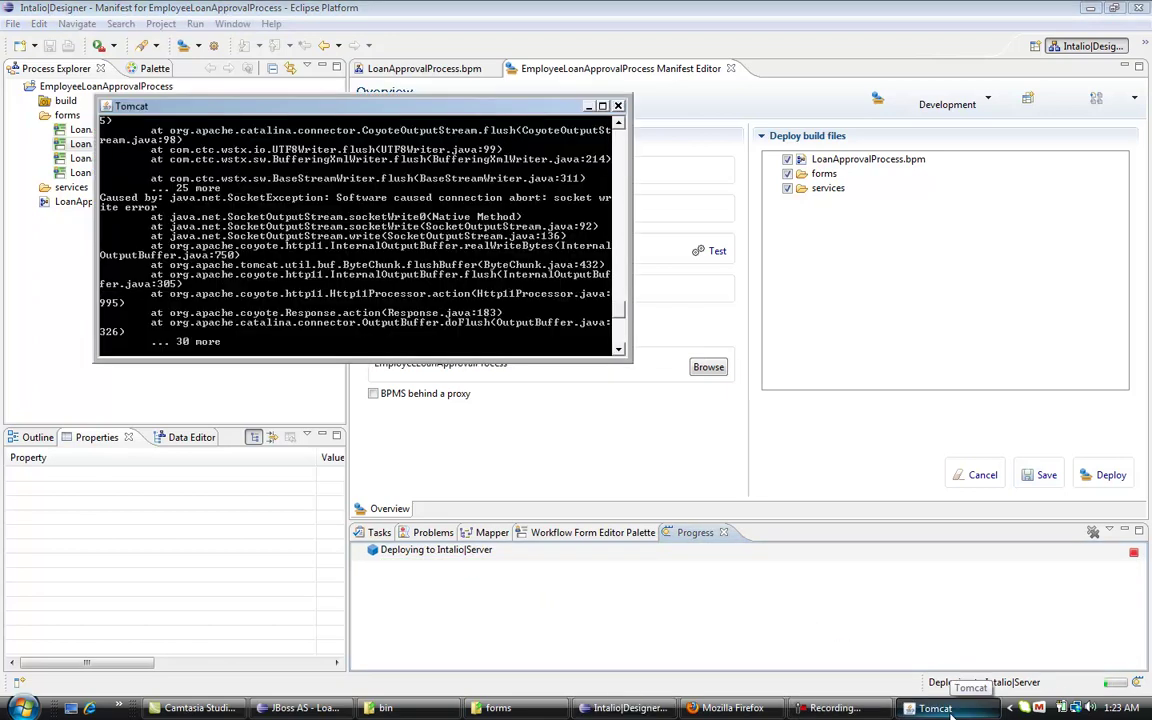
mouse_move(620, 312)
mouse_down()
mouse_move(622, 180)
mouse_move(624, 358)
mouse_move(619, 303)
mouse_move(620, 321)
mouse_up()
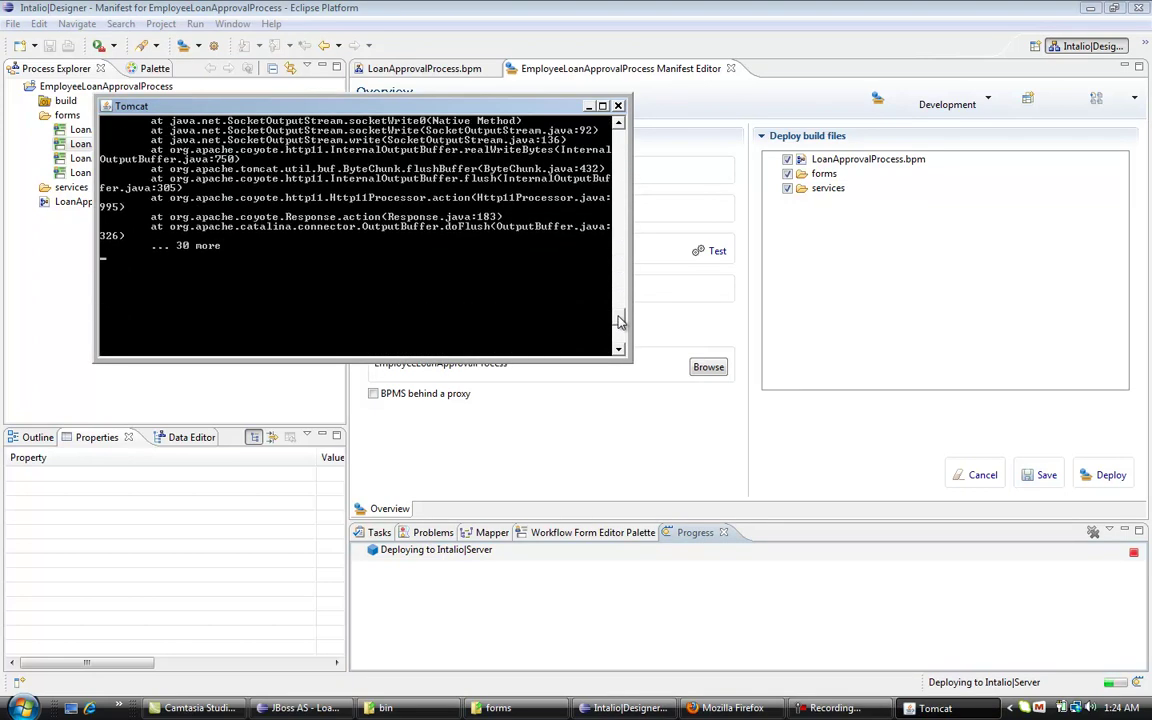
click(588, 107)
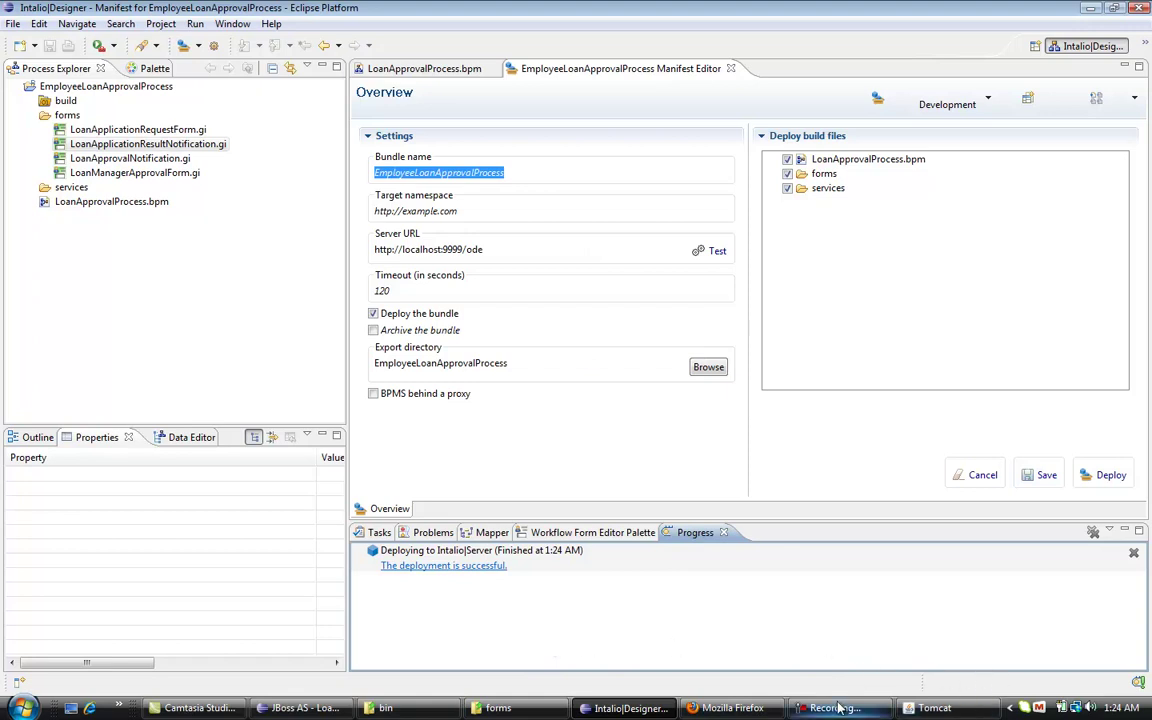
- Open the localhost bpms-console page in Firefox
click(729, 708)
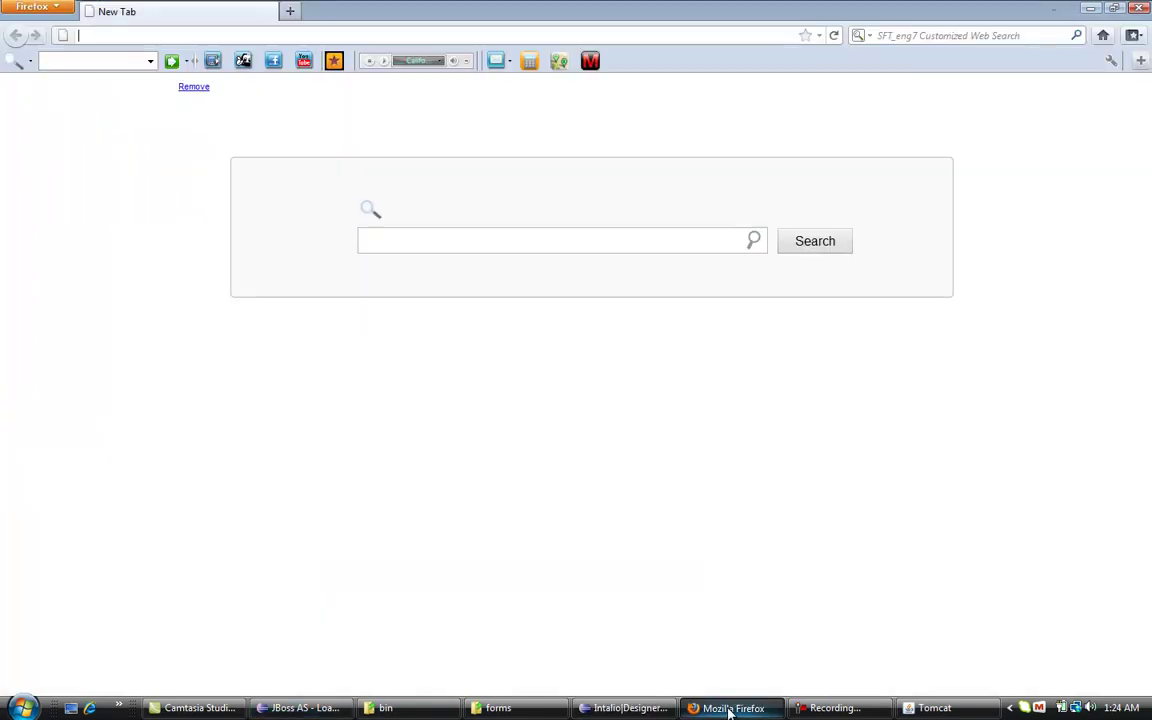
click(287, 33)
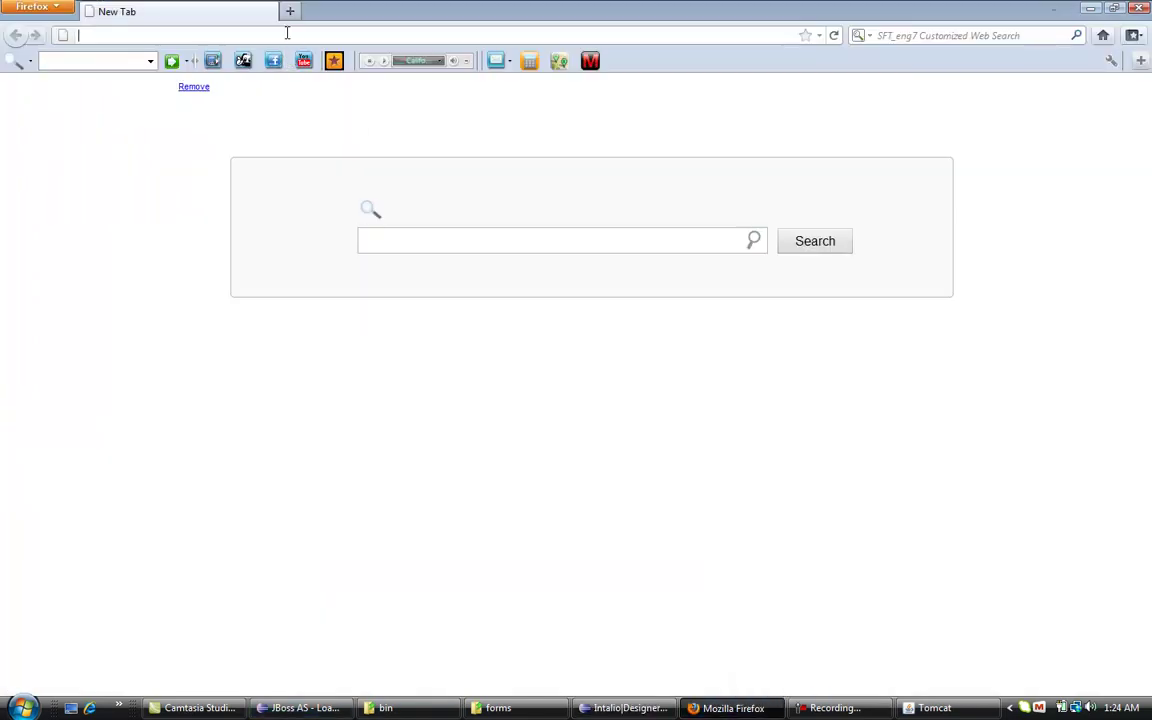
text(loca)
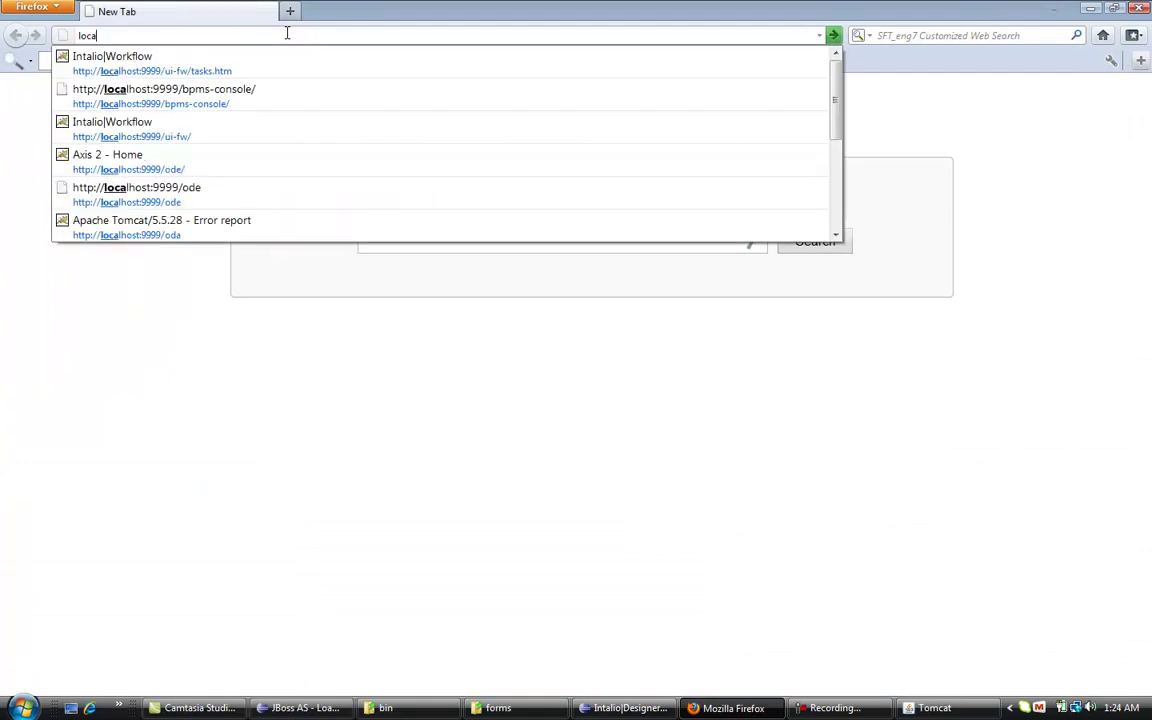
key(Down)
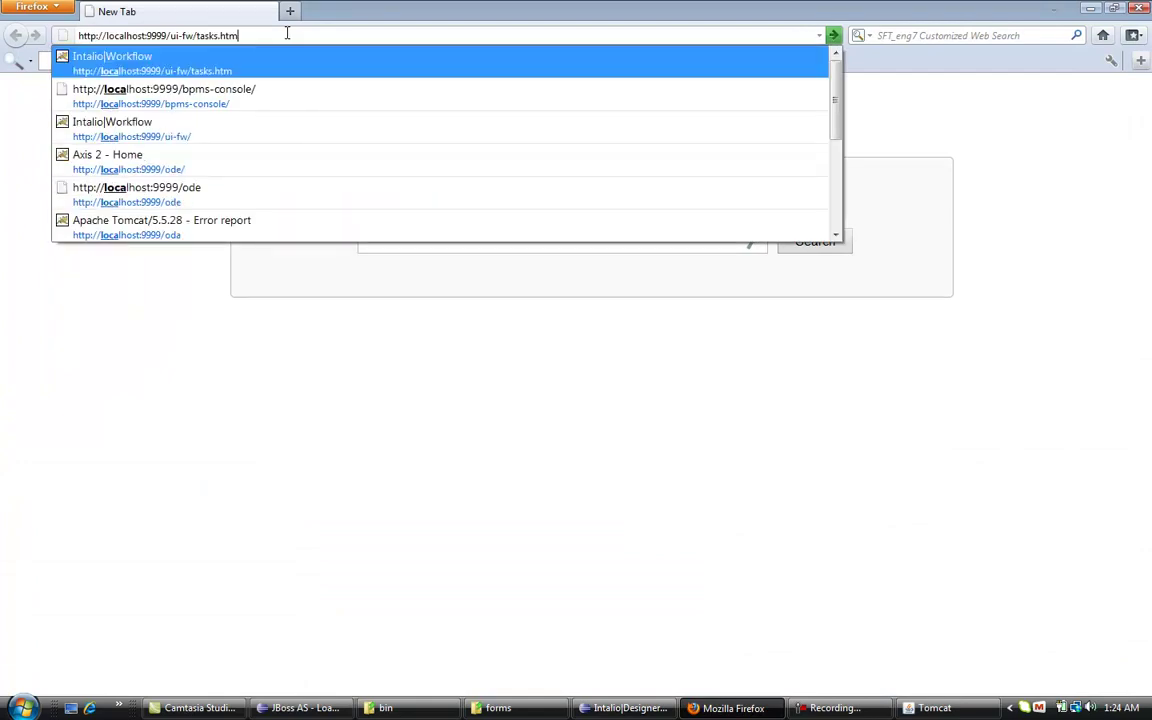
key(Down)
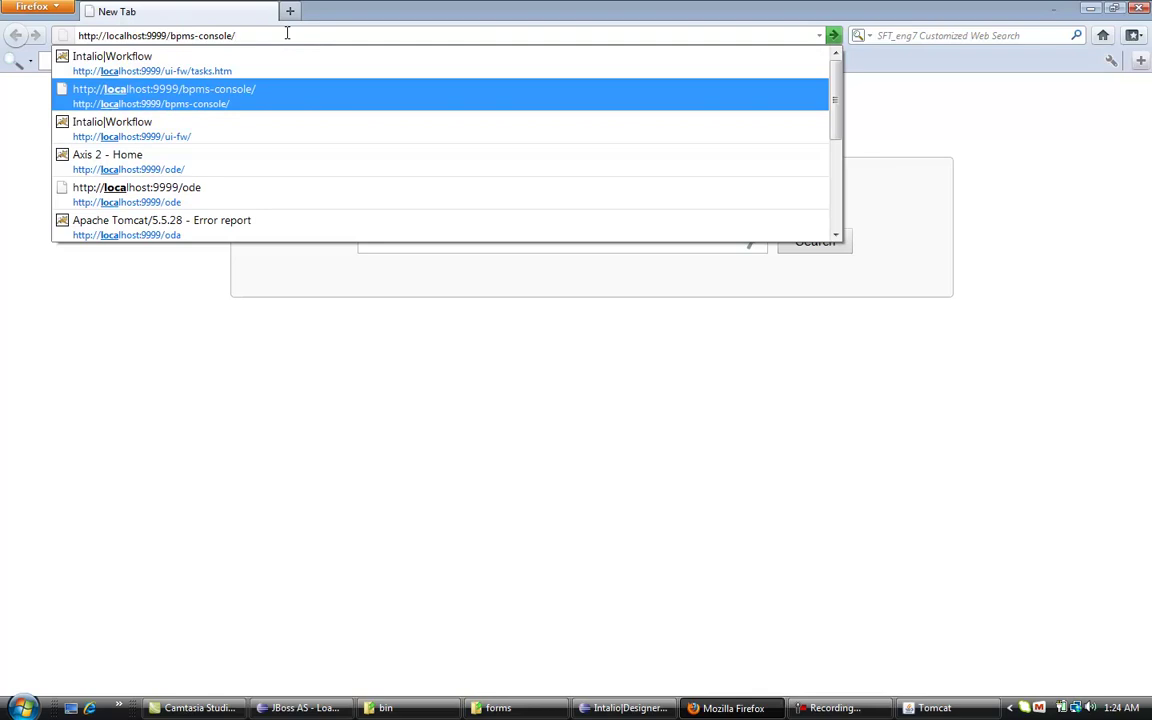
key(Return)
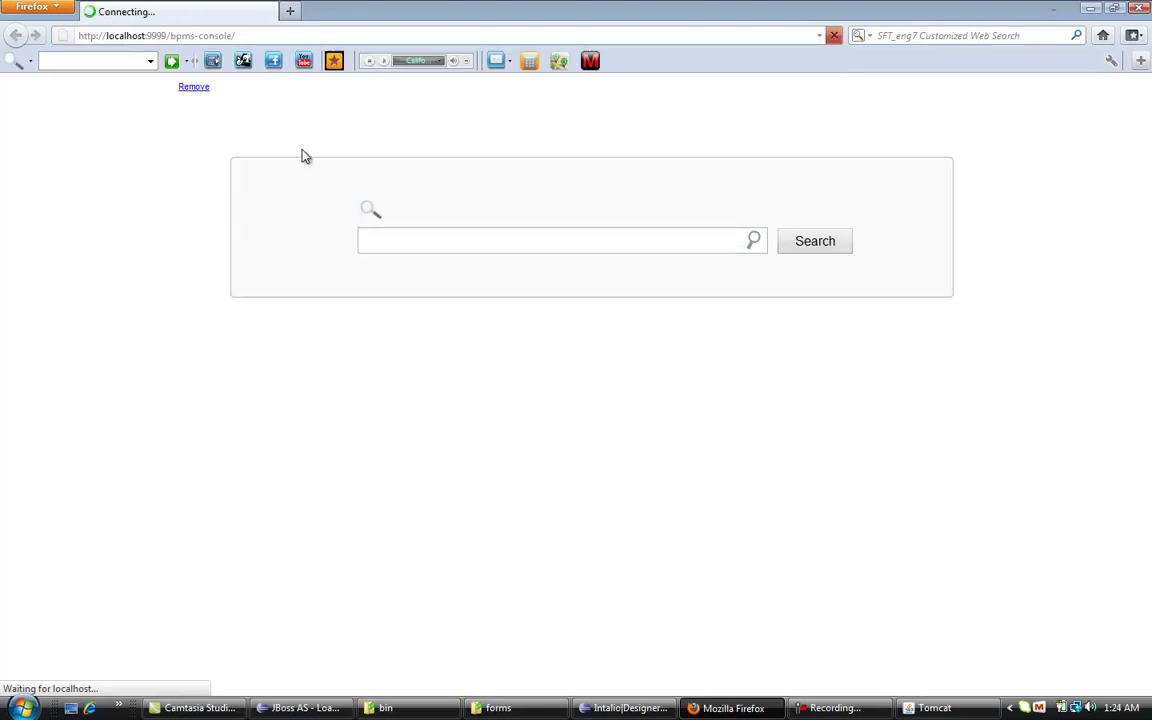
- Log in to Intalio|Console as admin using the saved credentials
click(660, 190)
text(a)
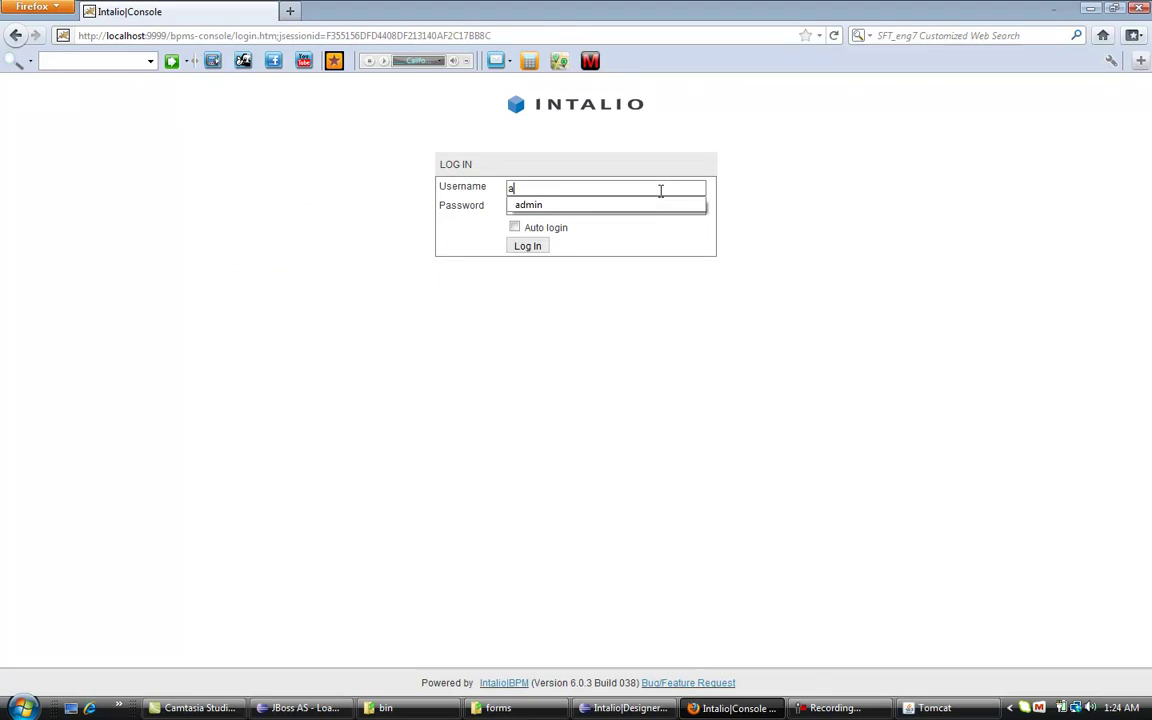
key(Down)
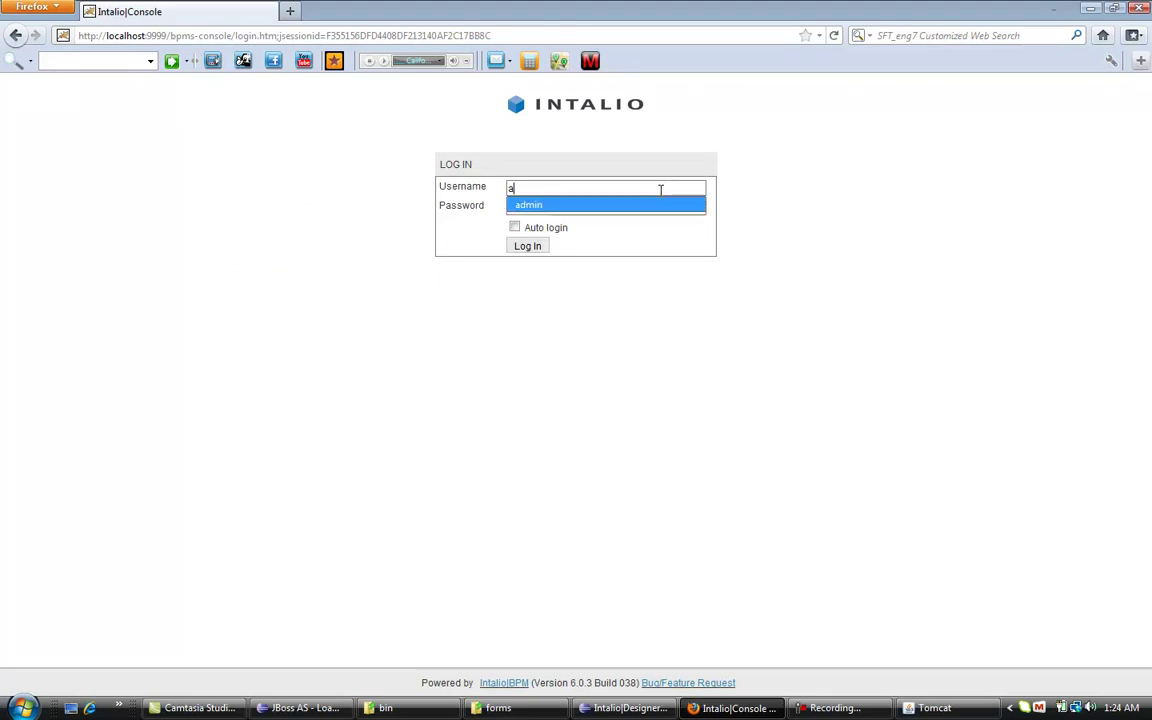
key(Return)
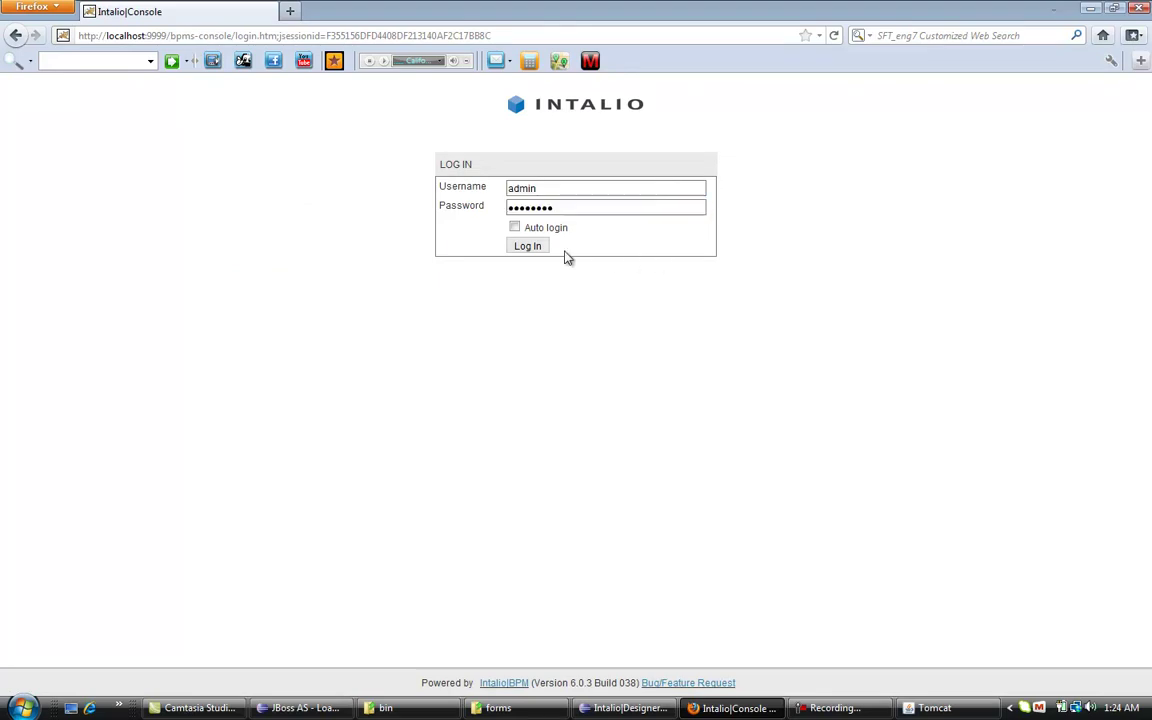
click(540, 250)
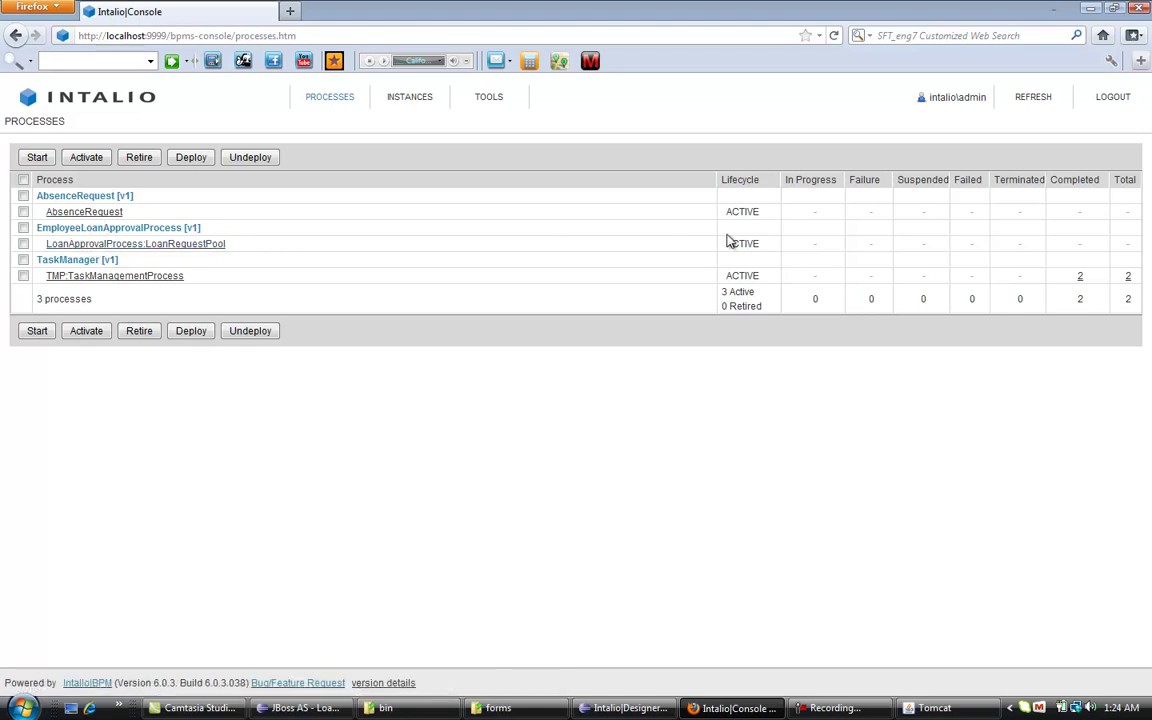
drag(740, 243, 763, 248)
click(403, 103)
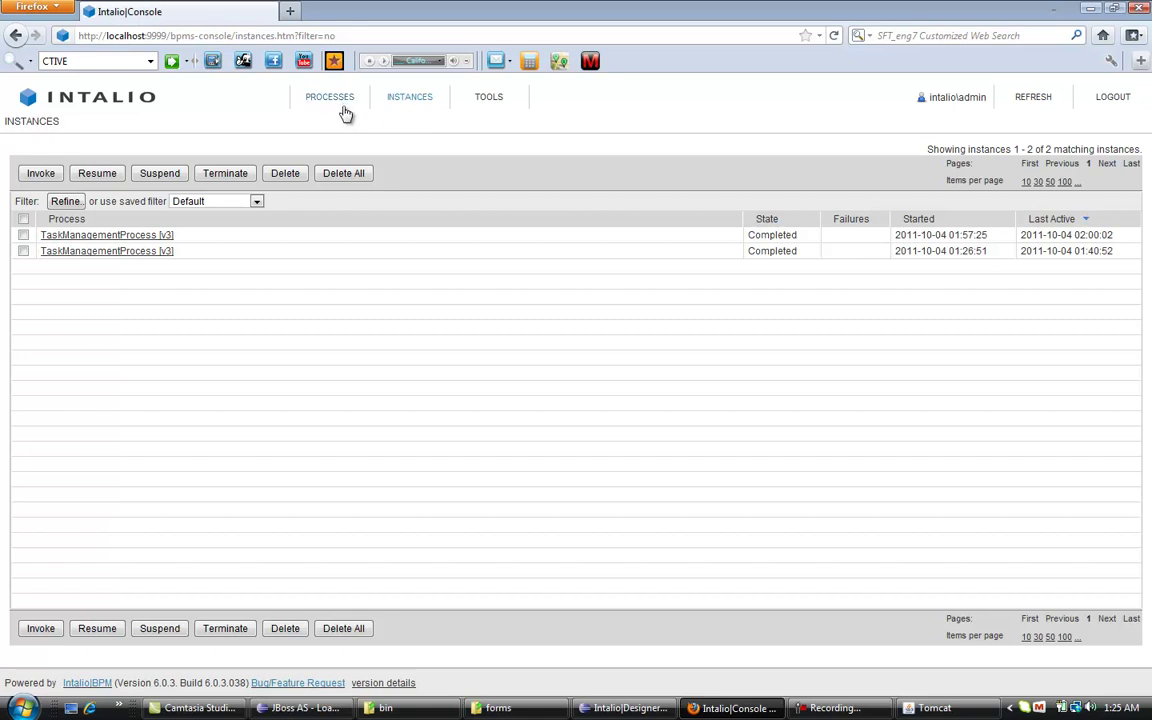
click(345, 110)
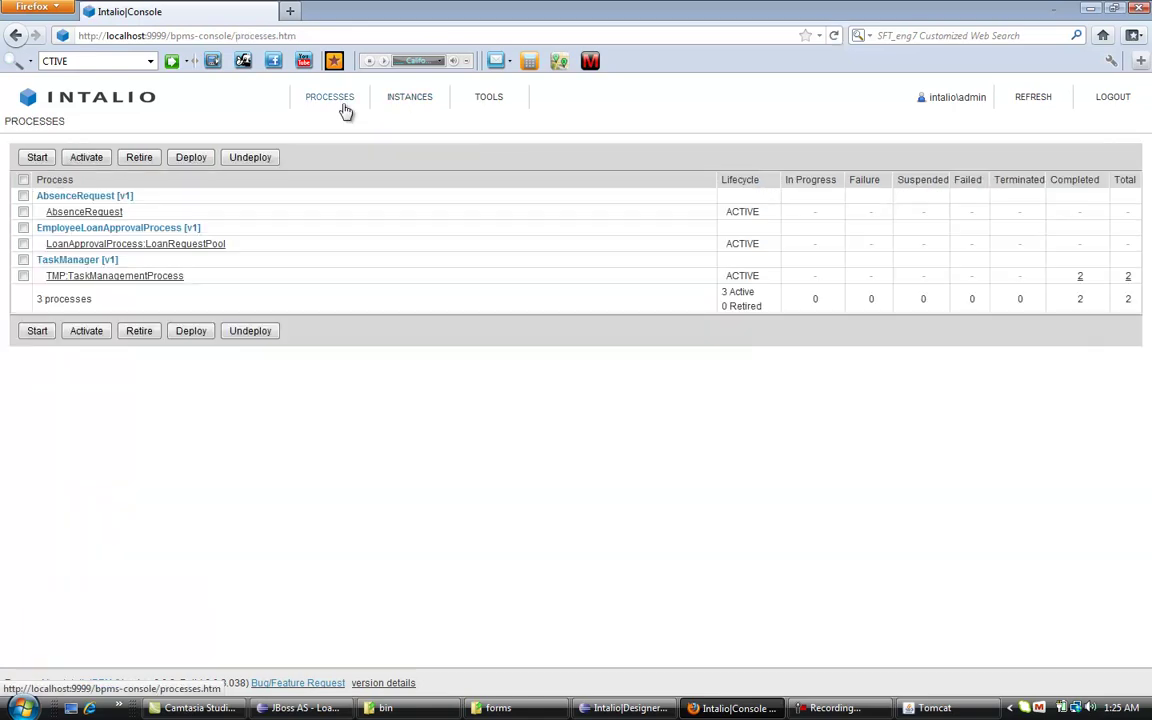
- Load the Intalio|Workflow page at localhost:9999/ui-fw in a new browser tab
click(290, 13)
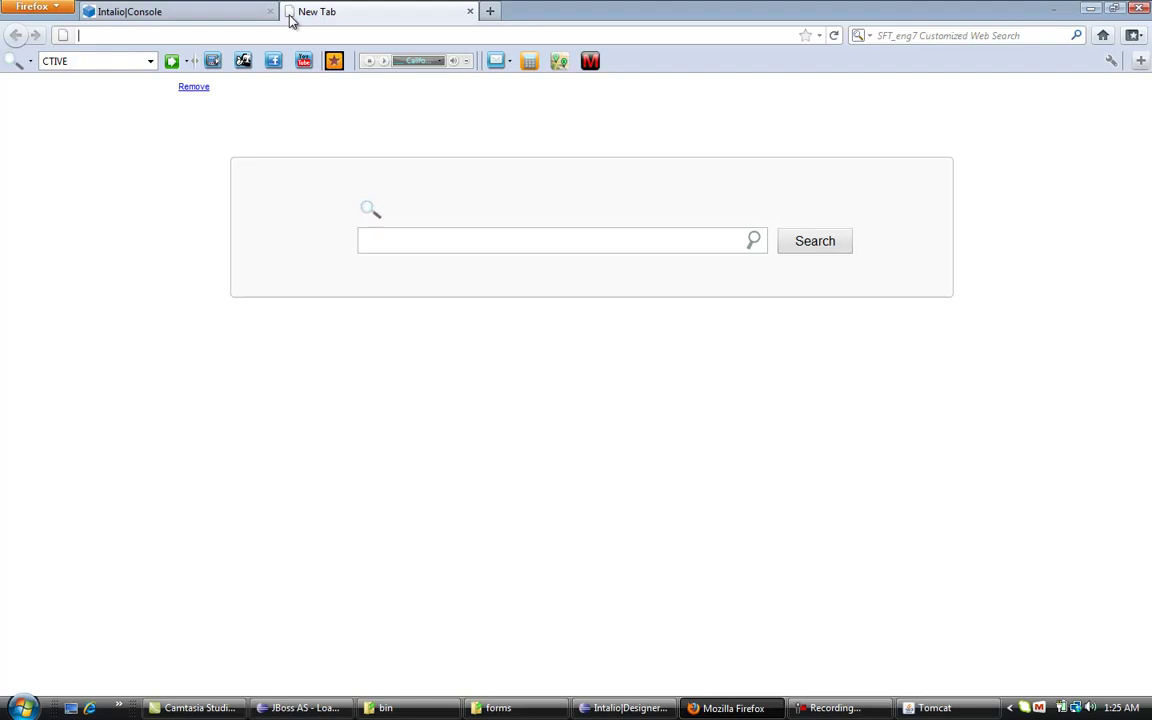
text(local)
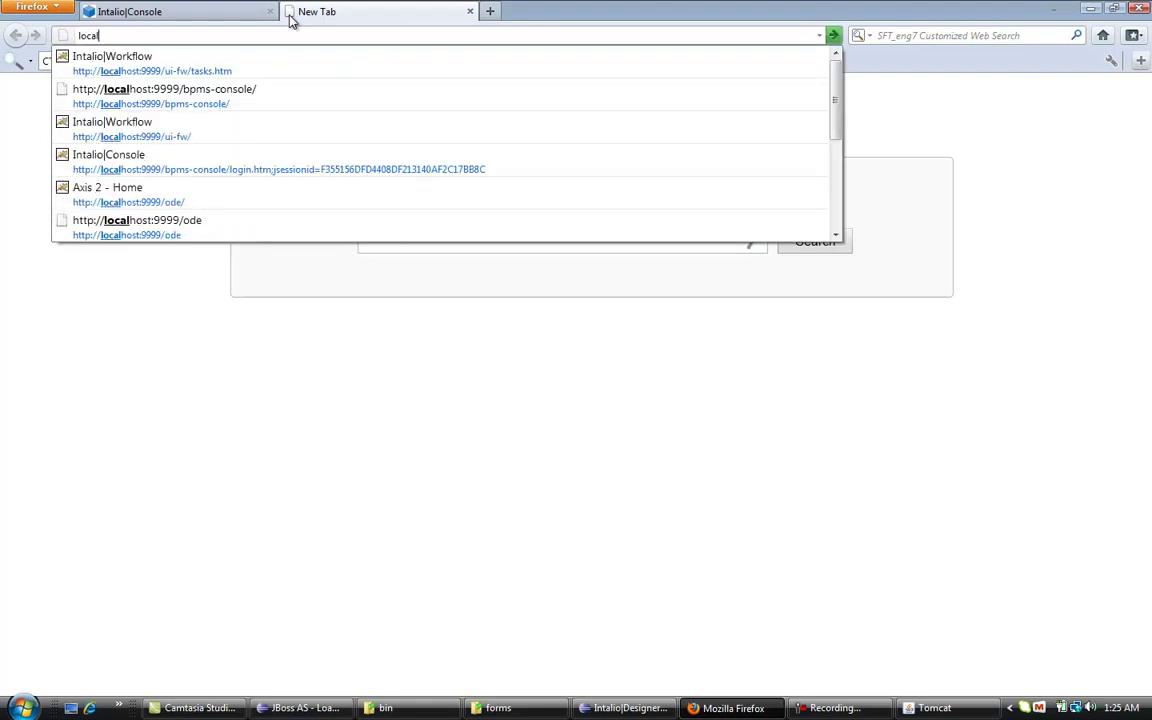
key(Down)
key(Return)
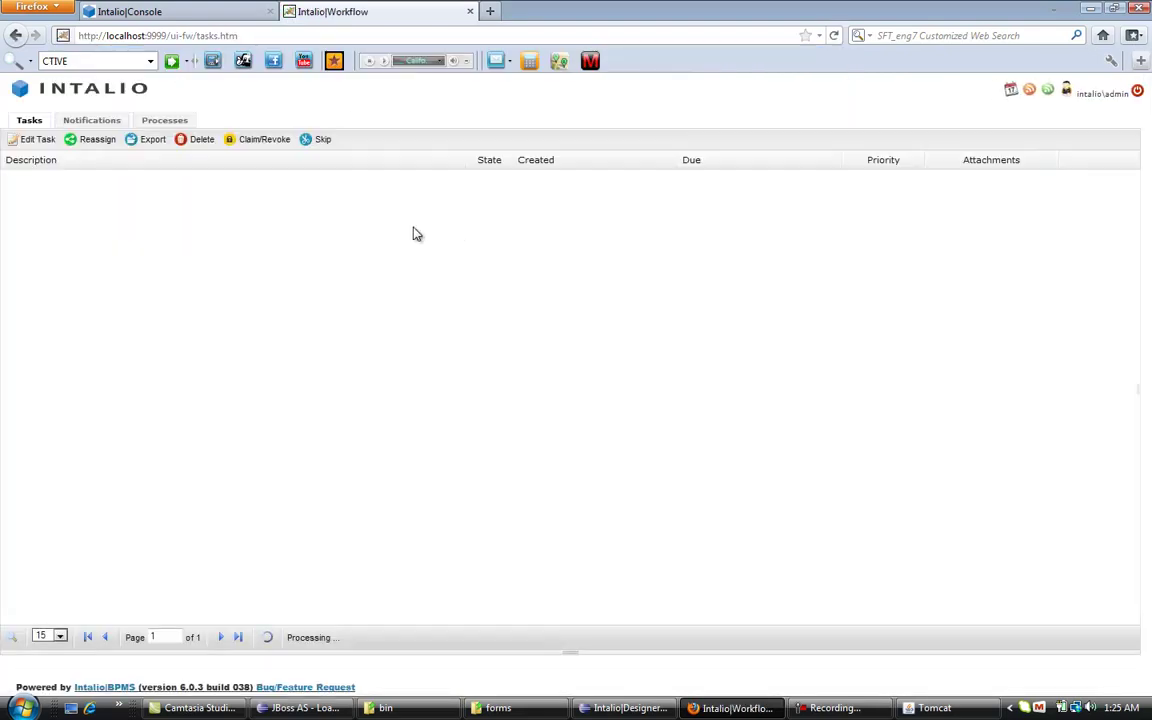
- Log out of admin and log back in as the saved examples user
click(1137, 91)
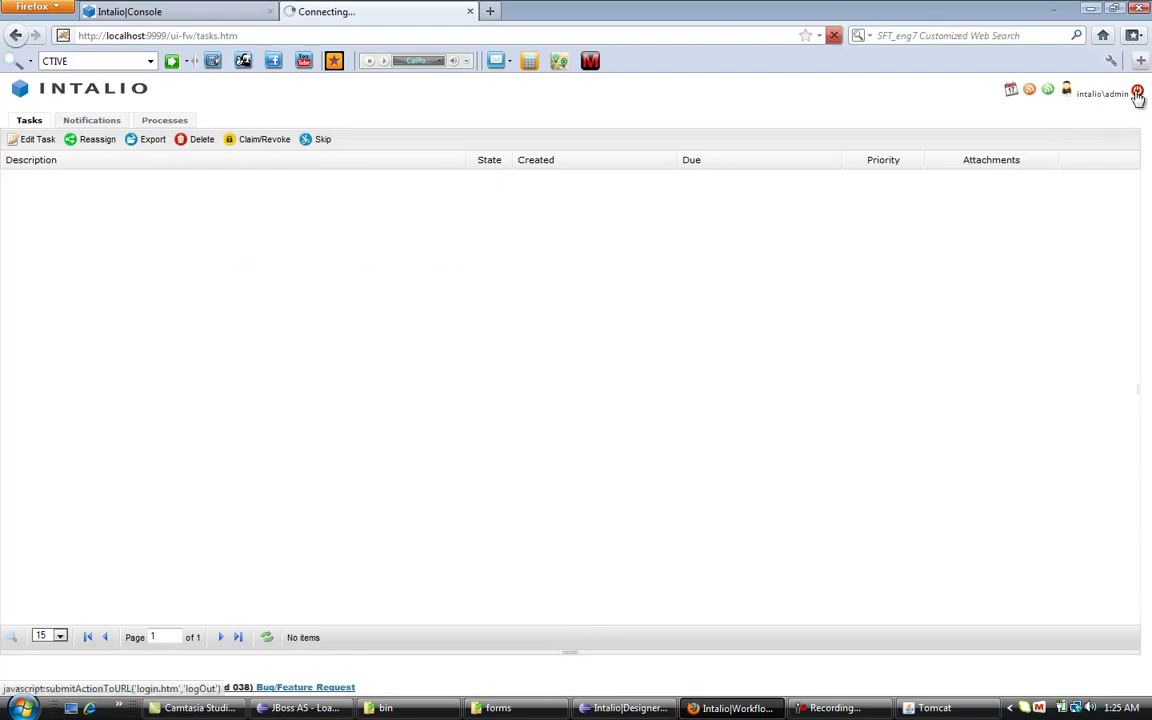
click(523, 186)
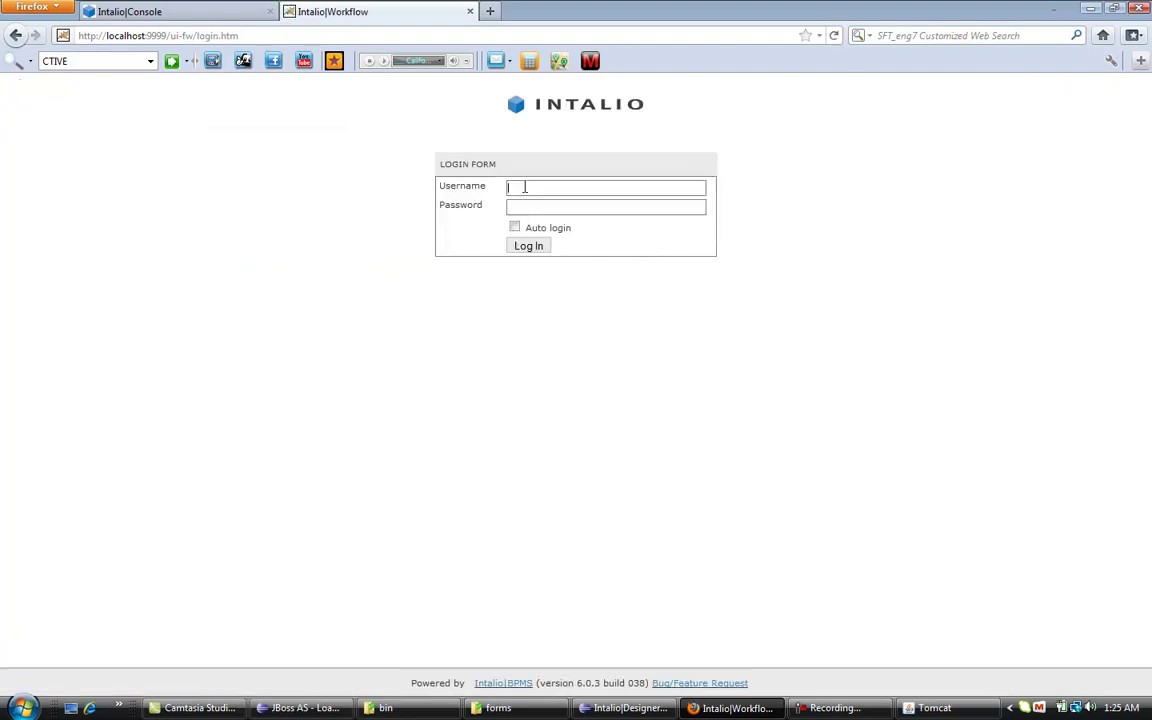
text(examp)
key(Down)
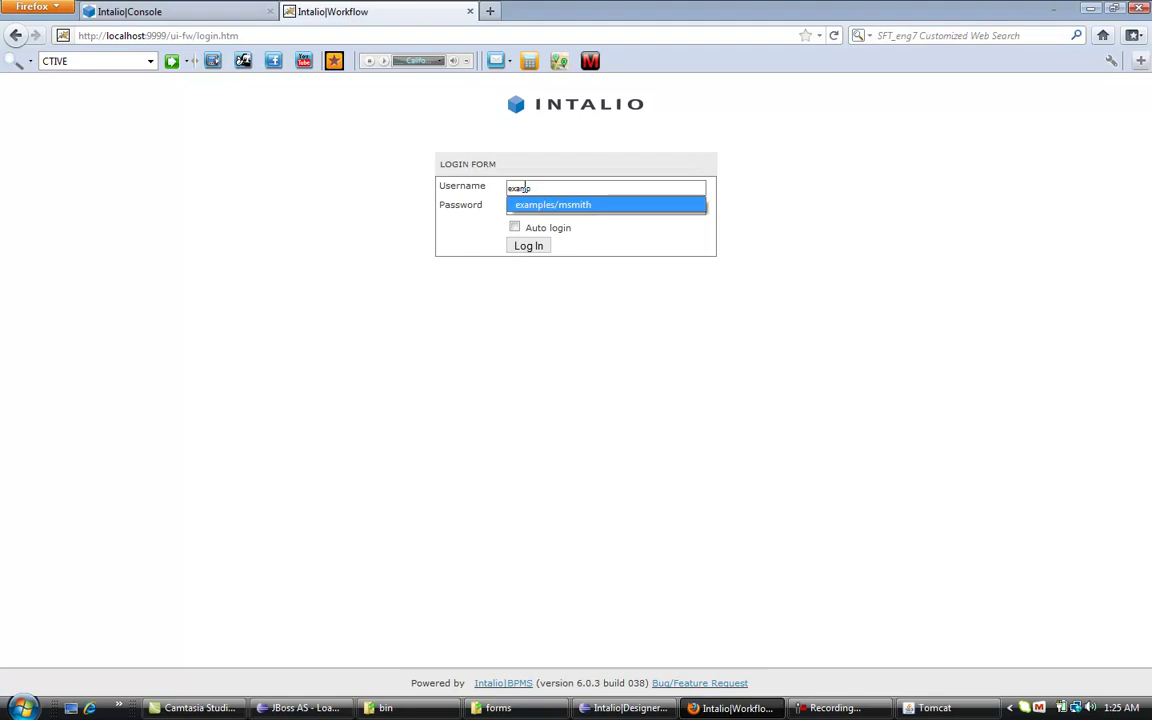
key(Return)
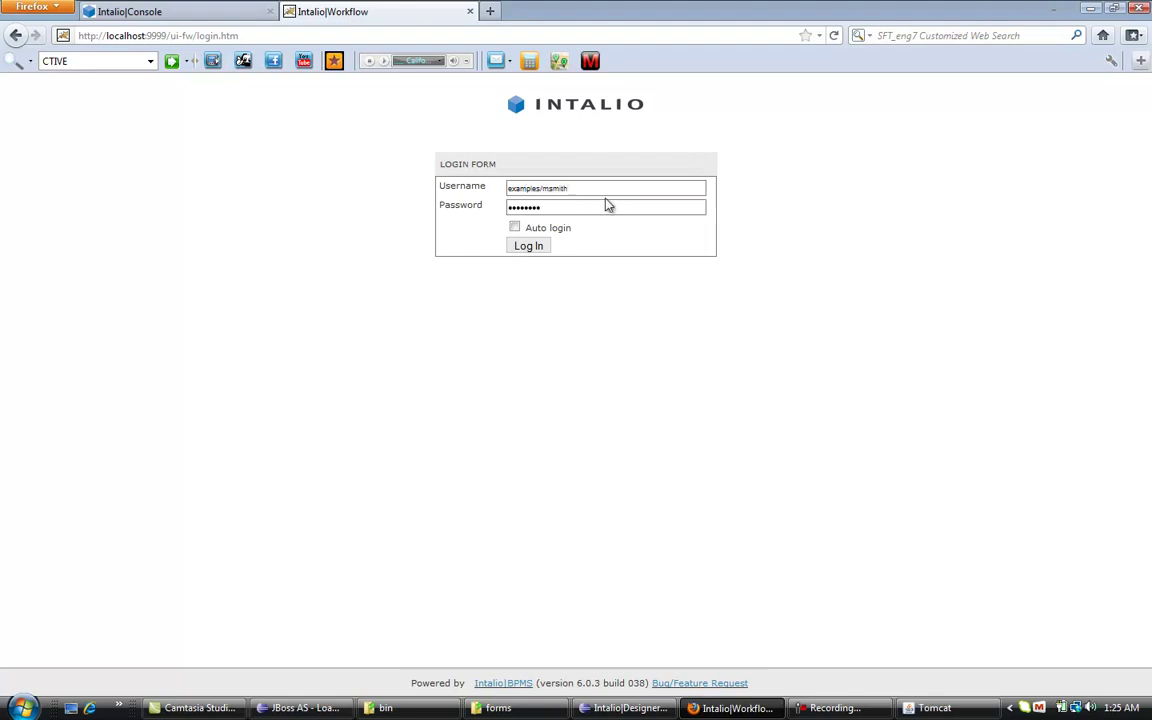
click(542, 248)
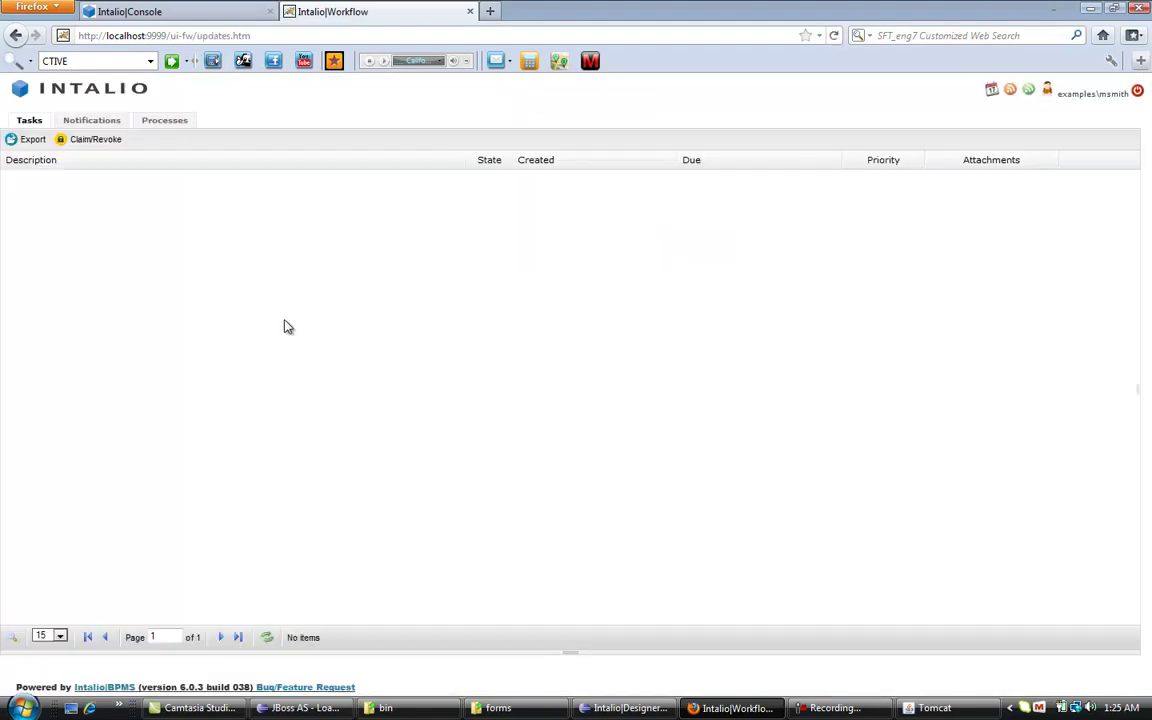
- From the Processes tab, open LoanApplicationRequestForm and continue past the browser warning
click(170, 124)
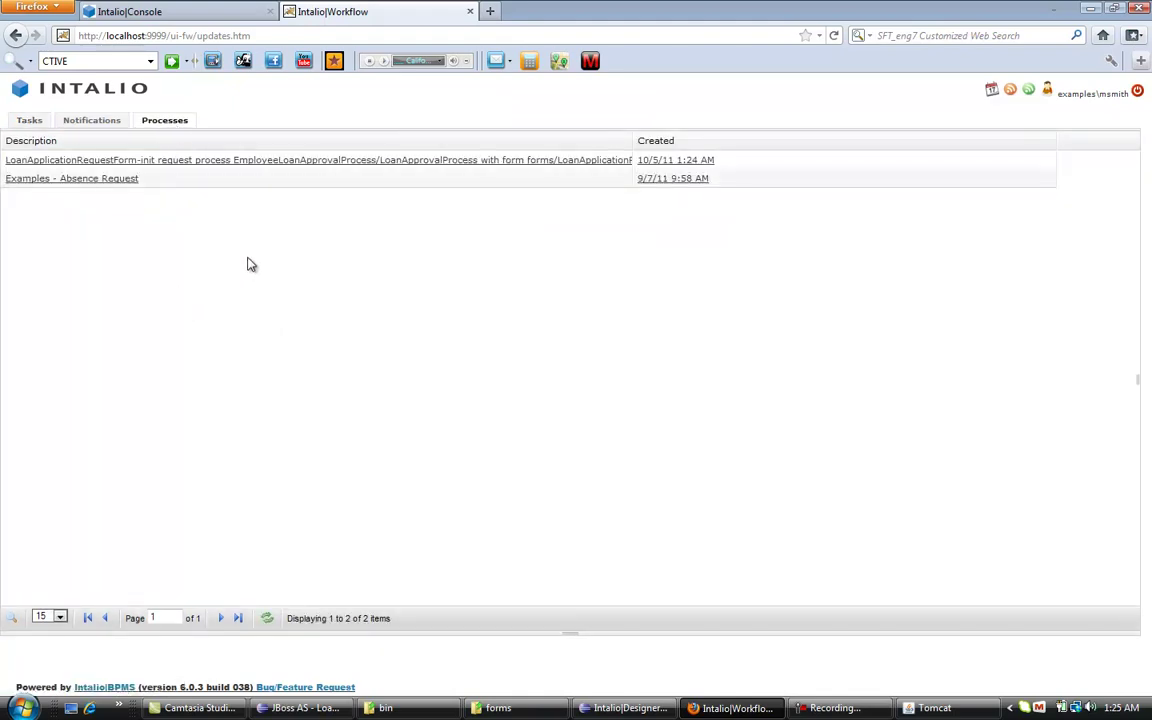
click(238, 180)
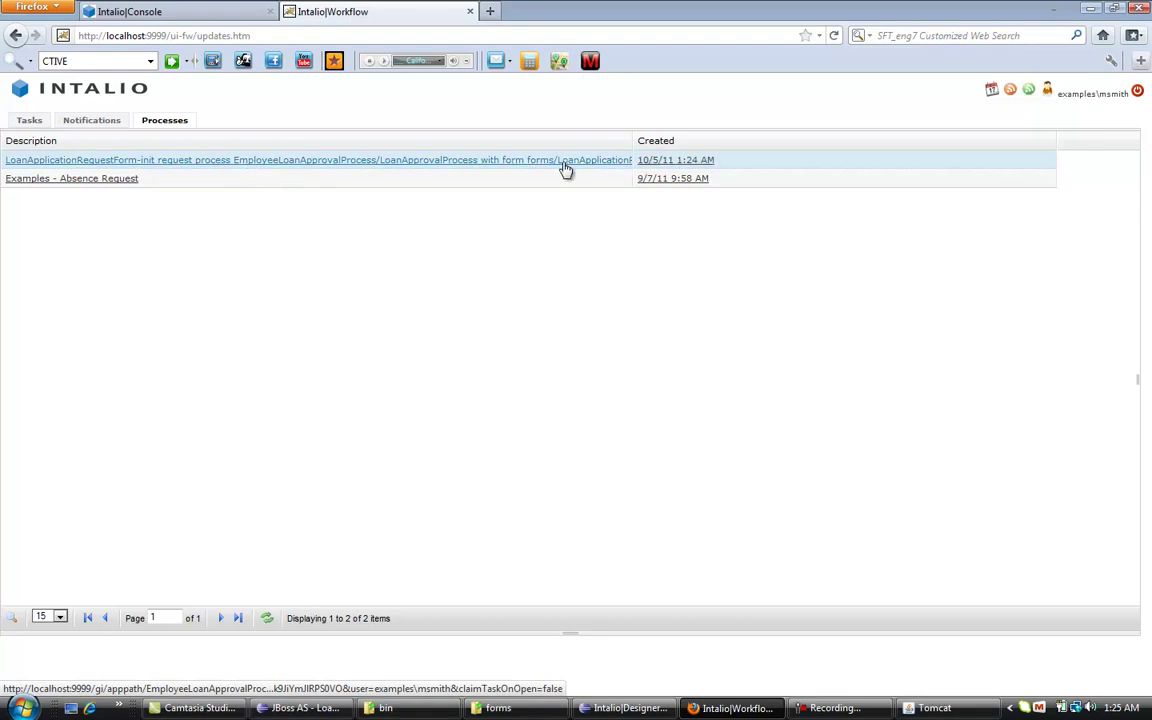
click(453, 170)
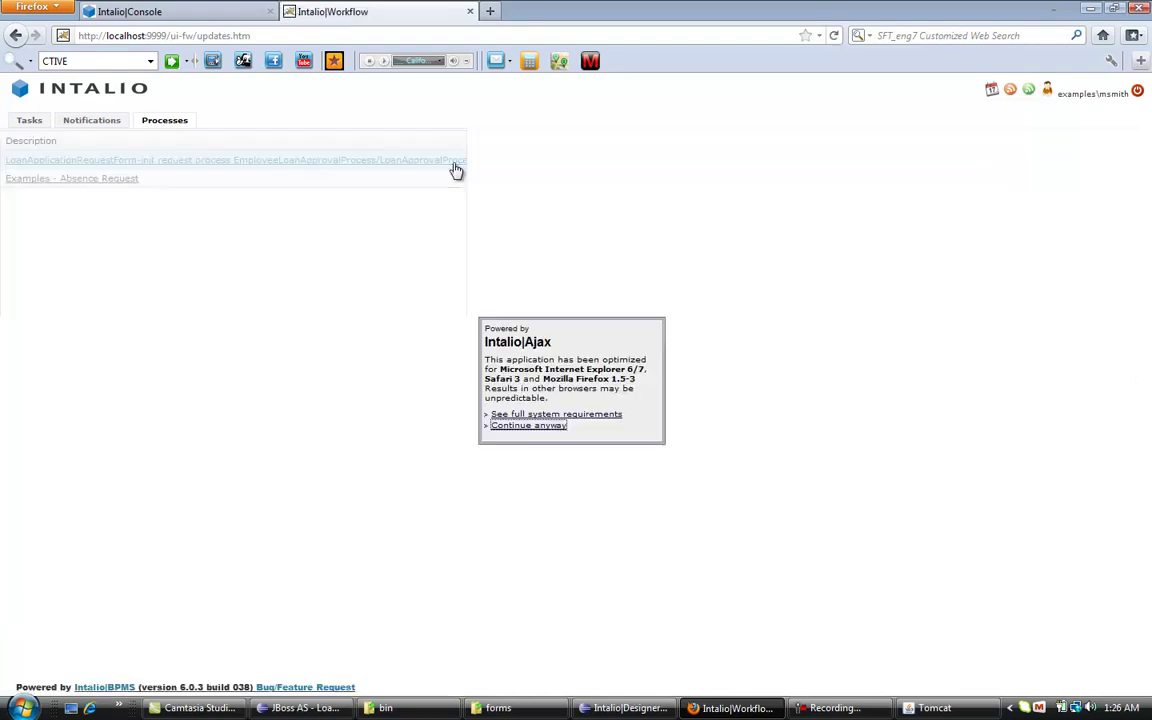
click(519, 240)
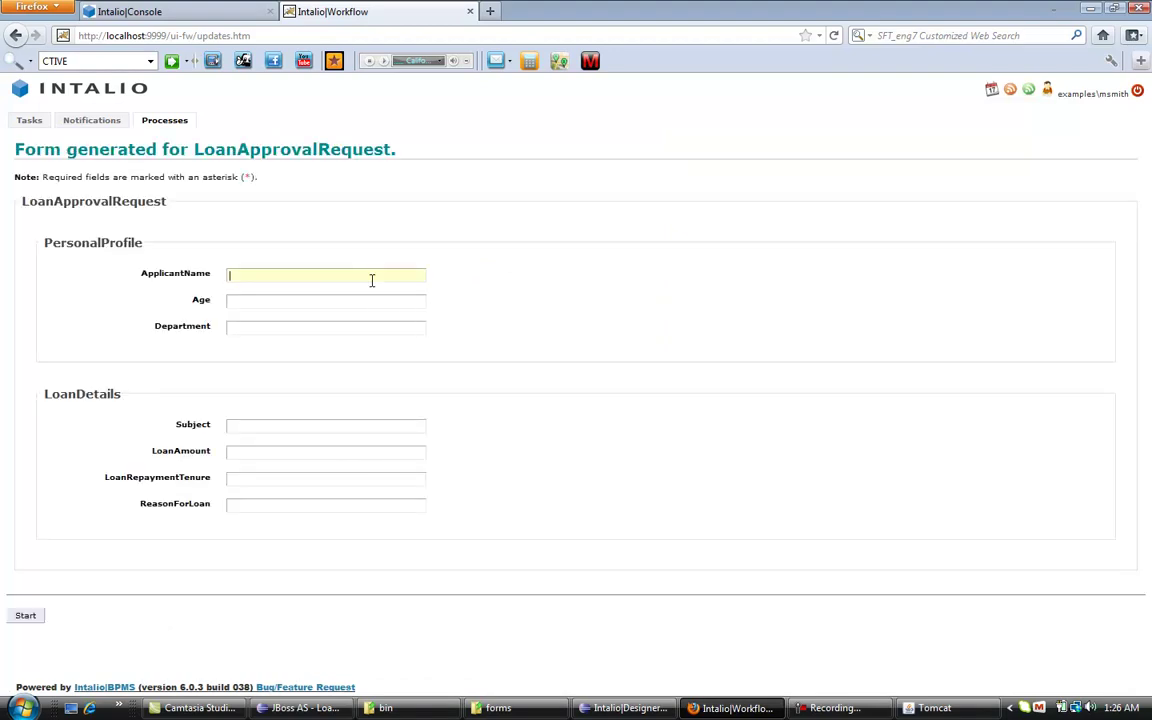
- Enter the applicant's name, age 31, department IT and subject 'Loan Grant Request'
click(371, 280)
text(31)
key(Tab)
text(IT)
key(Tab)
text(Loan Grant Request)
- Enter loan amount 500000.00, repayment tenure 20 and reason 'Higher Studies'
key(Tab)
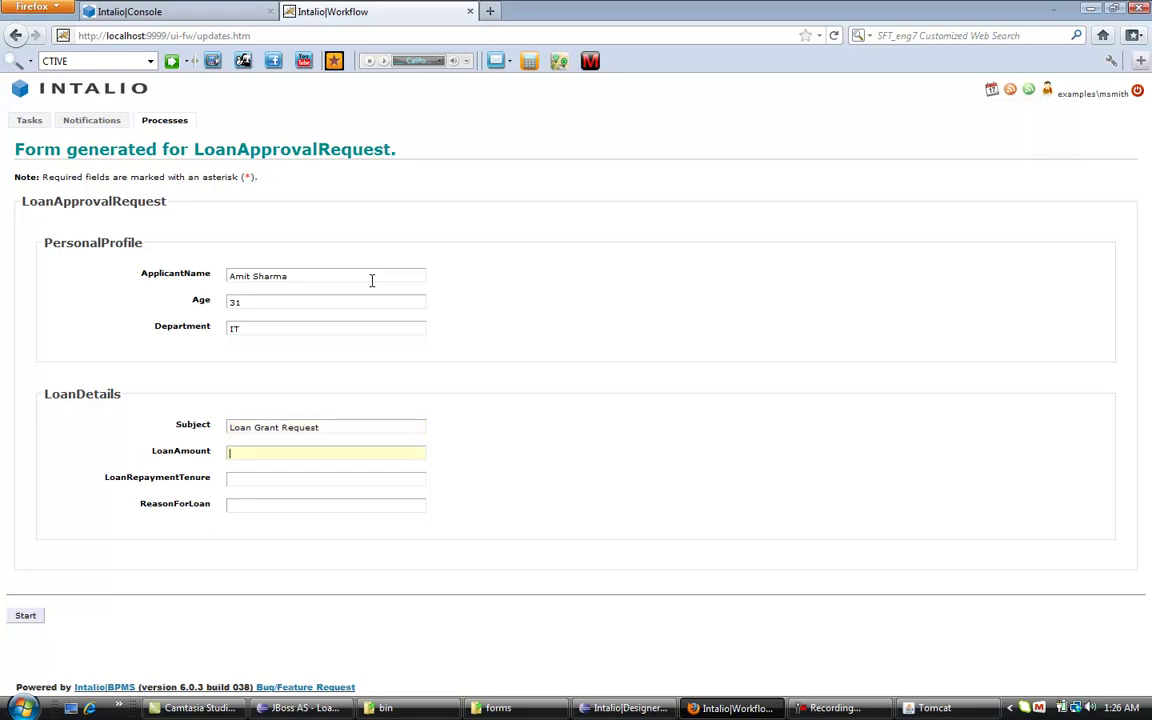
text(500000.00)
key(Tab)
text(20)
text(Higher )
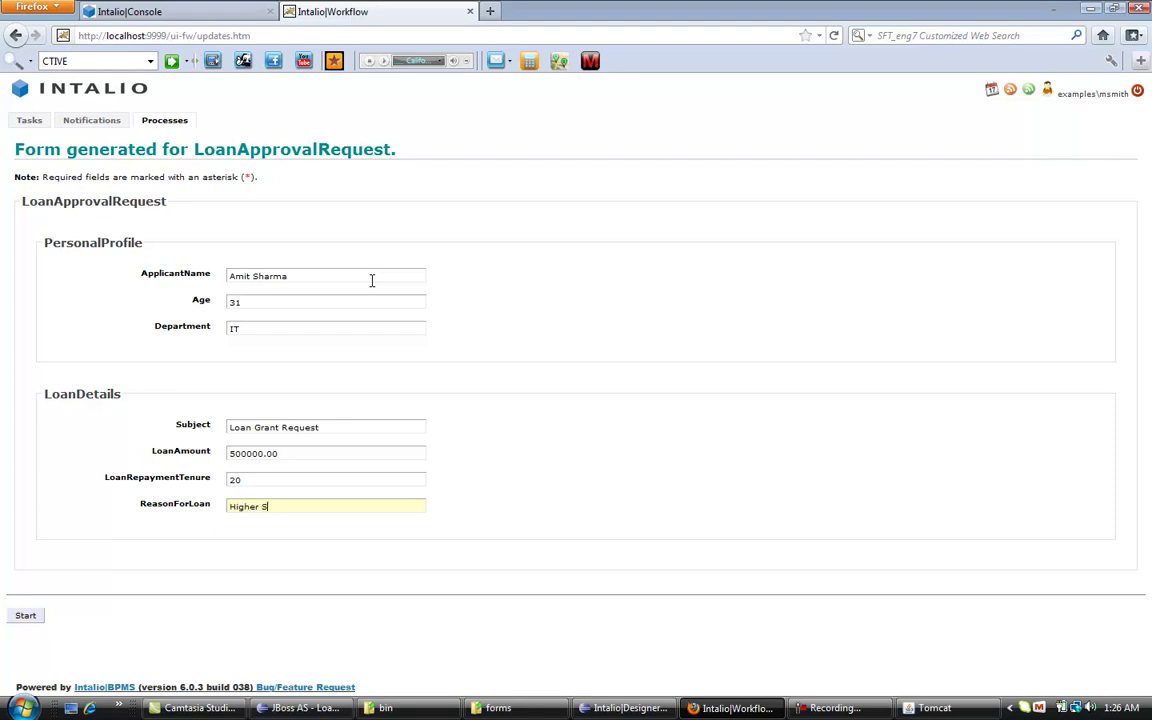
text(Studies)
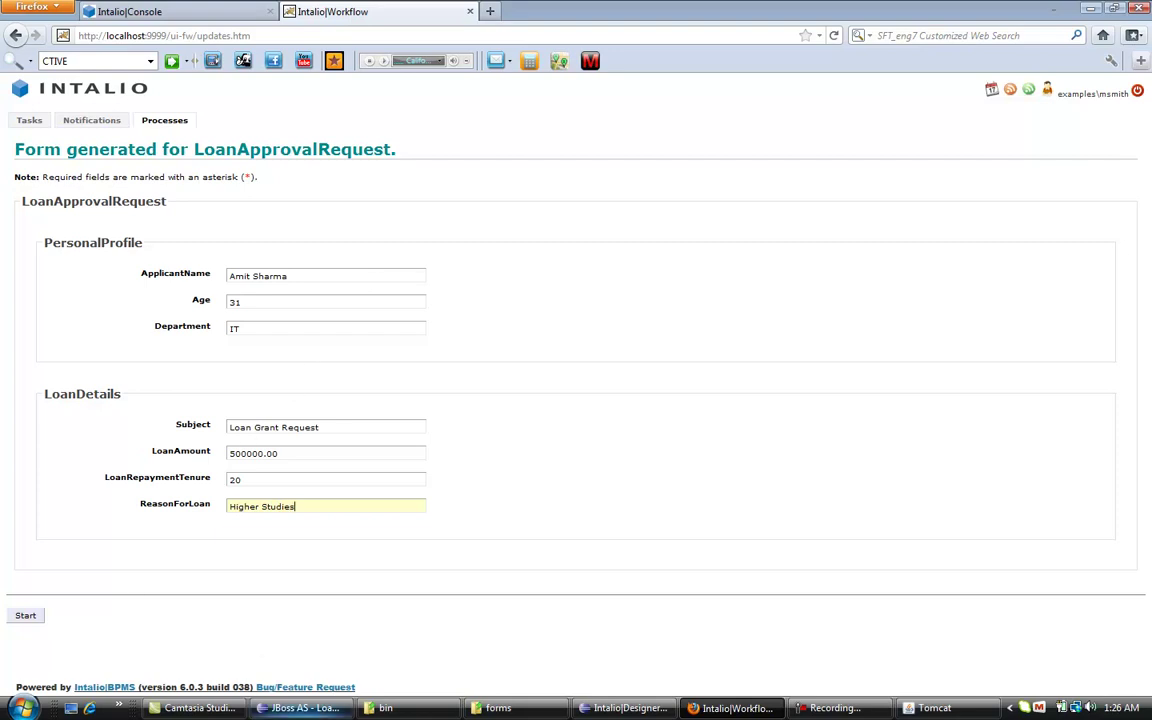
click(307, 708)
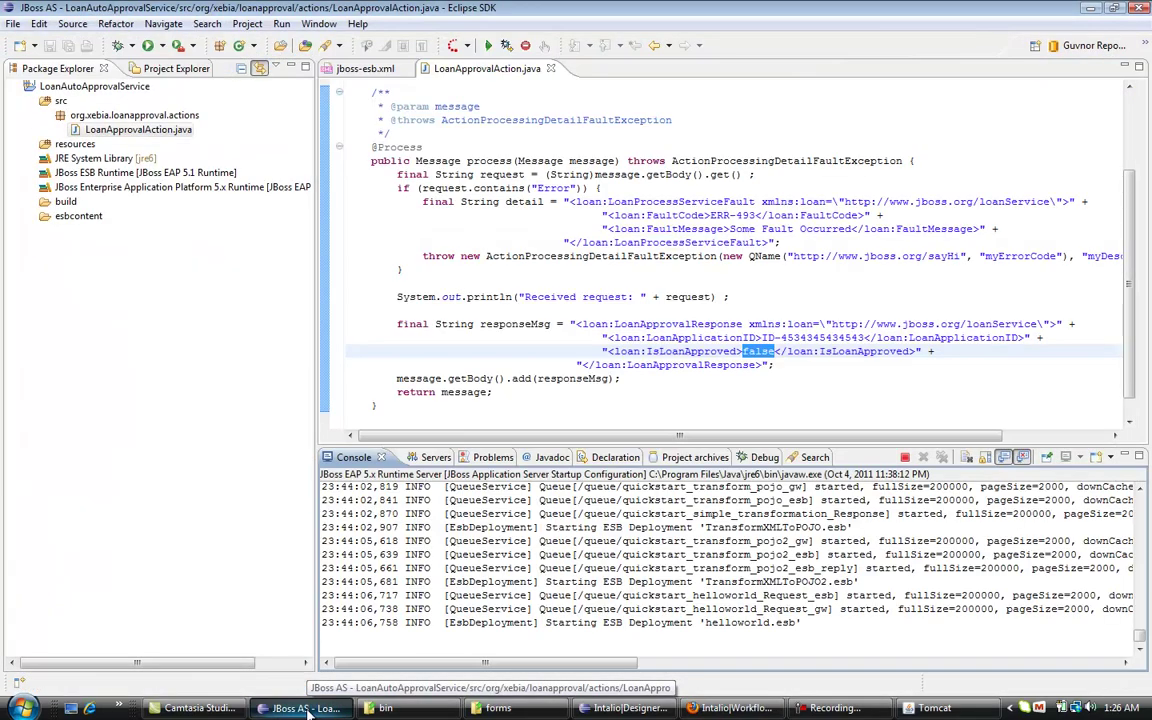
- Clear the JBoss server console output and return to the loan form in Firefox
click(966, 458)
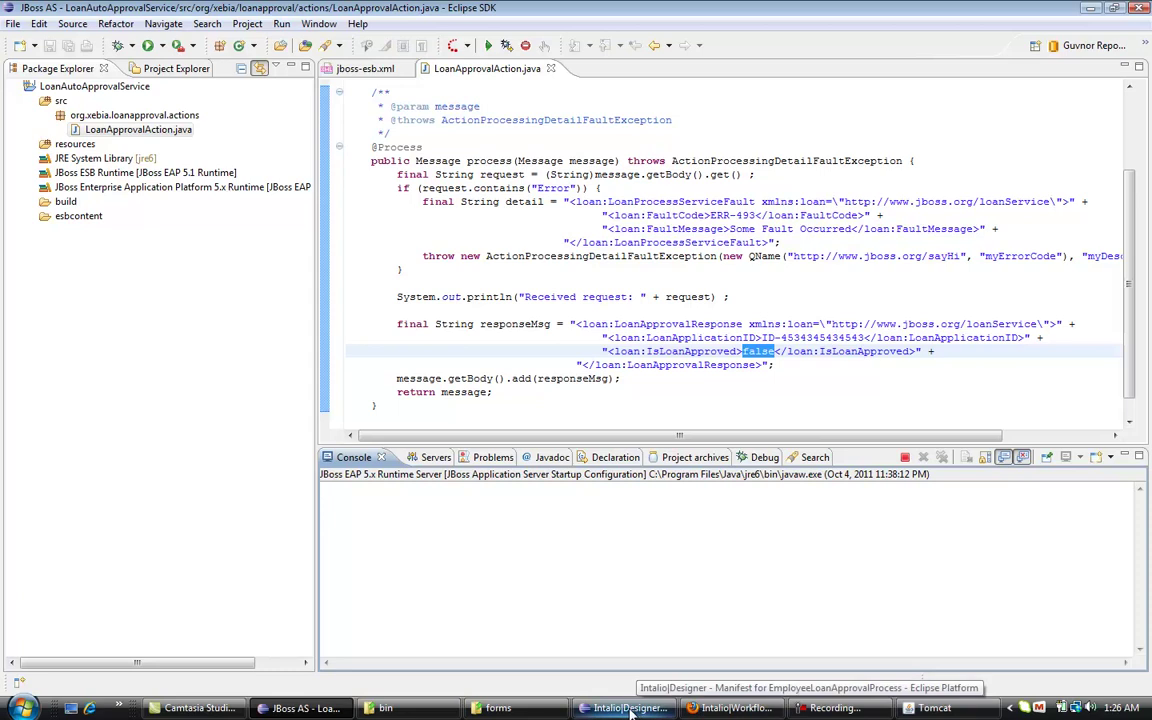
click(748, 710)
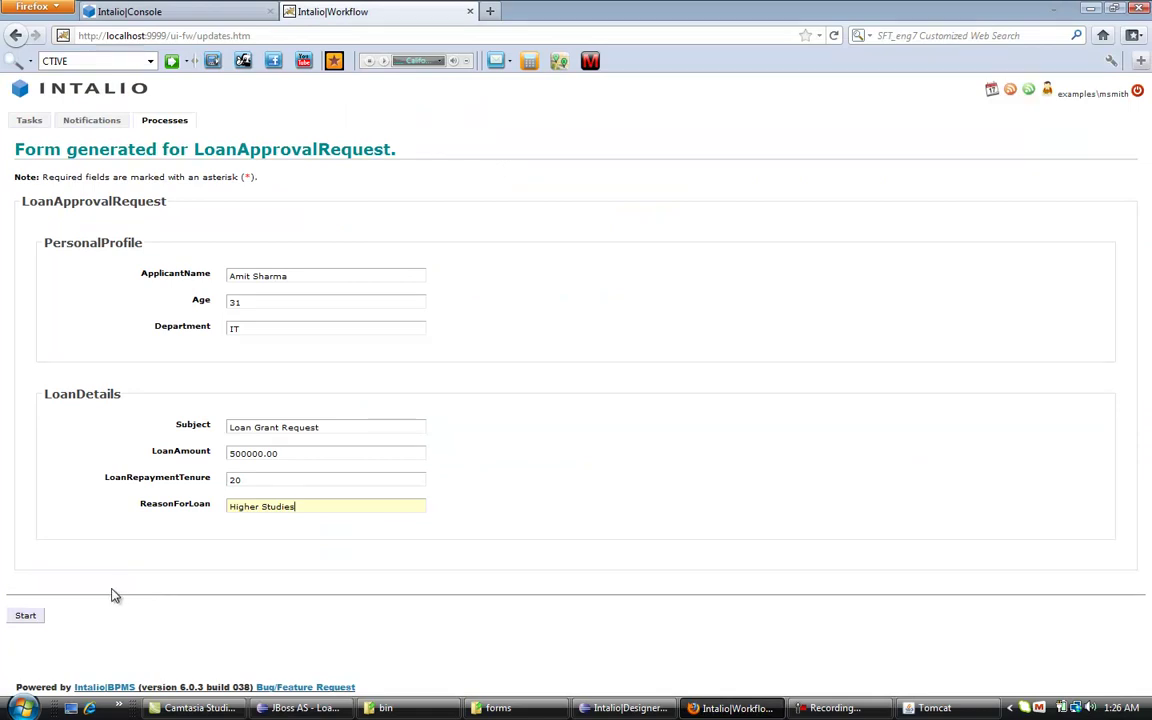
- Submit the LoanApprovalRequest form with Start and bring up the JBoss AS console
click(25, 617)
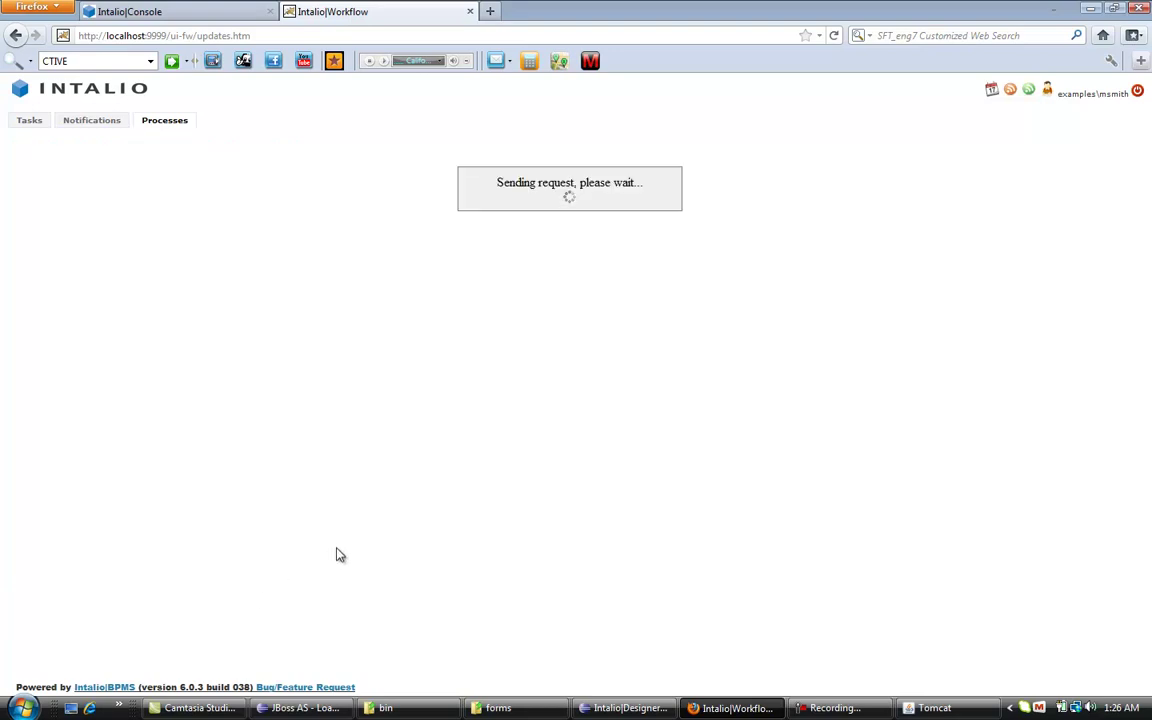
click(336, 709)
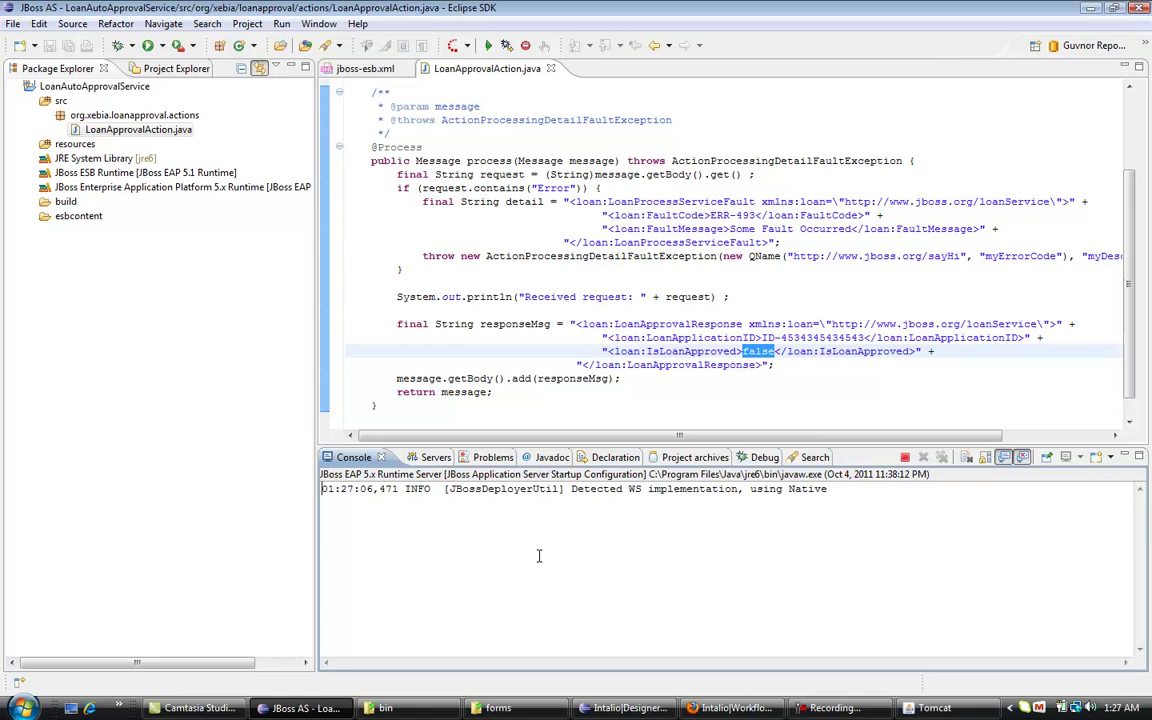
- Scroll the JBoss console log and highlight the received loan request entry
scroll(540, 557, up, 1)
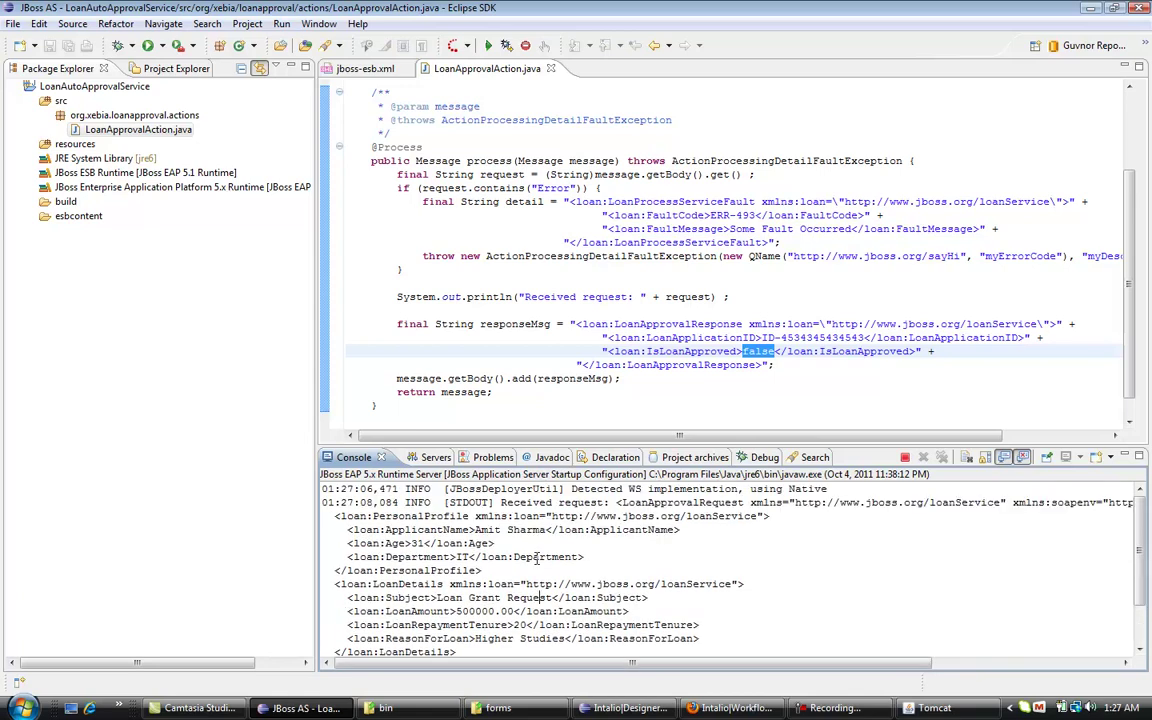
scroll(520, 557, down, 1)
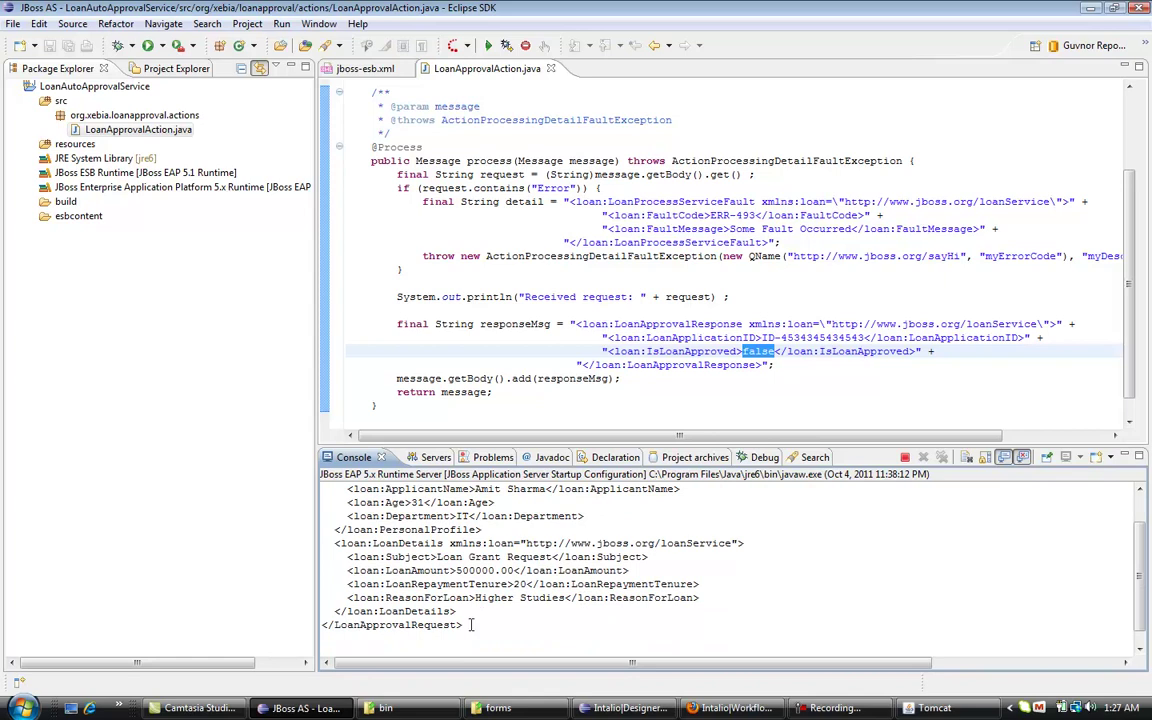
drag(414, 562, 363, 488)
click(363, 488)
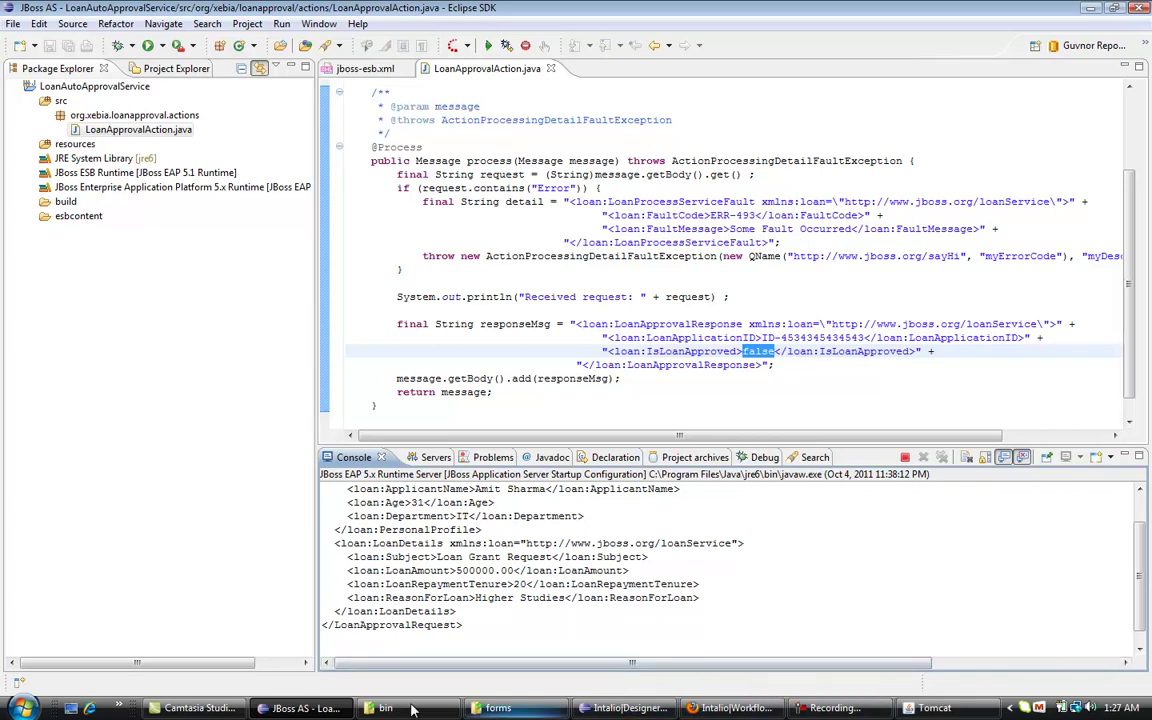
- Confirm LoanApprovalAction.java returns IsLoanApproved false, then show Workflow's Notifications list
drag(742, 351, 774, 352)
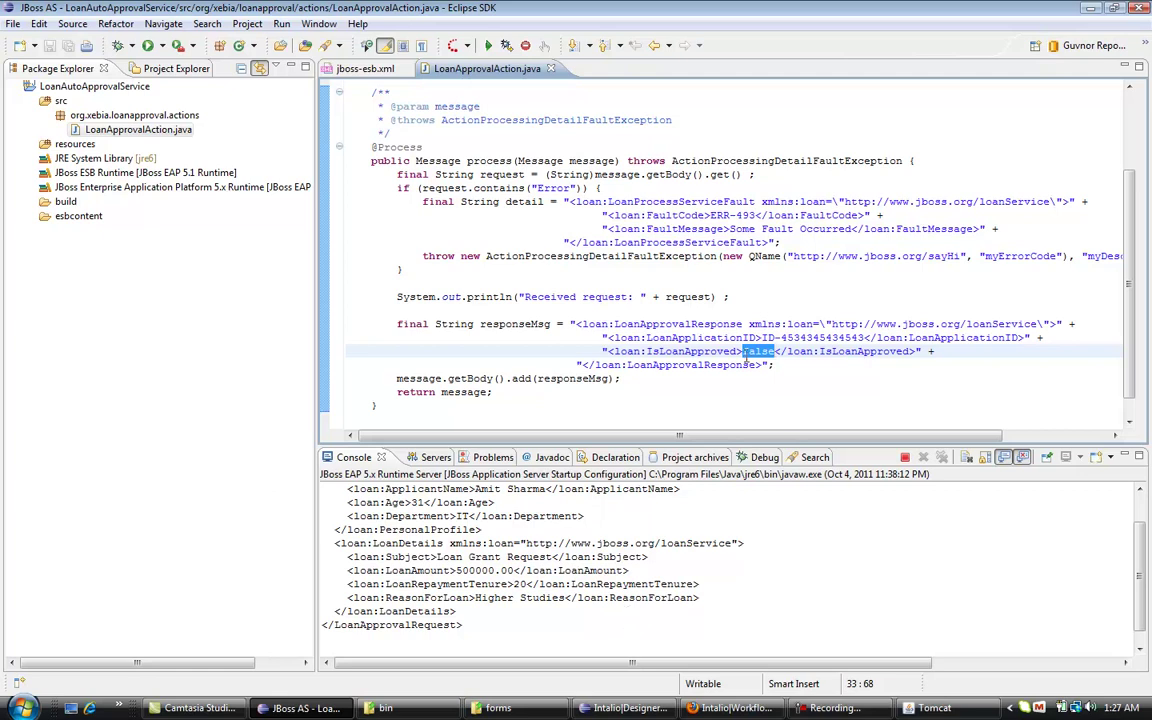
click(745, 354)
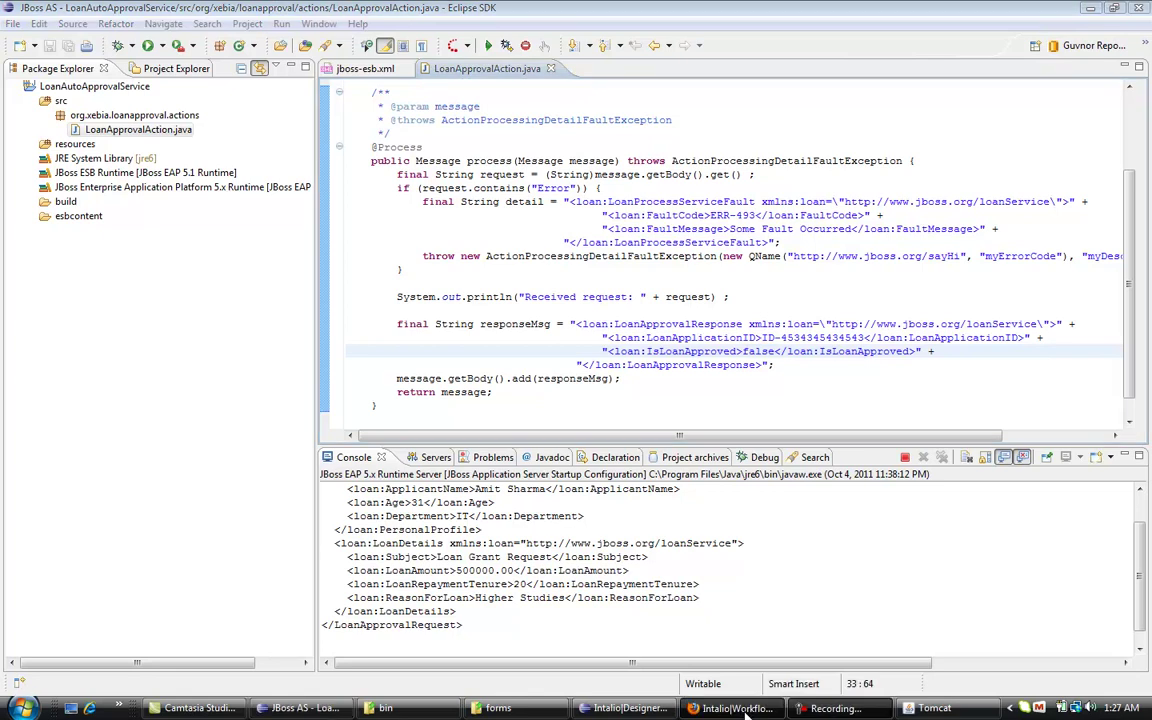
click(742, 709)
click(100, 121)
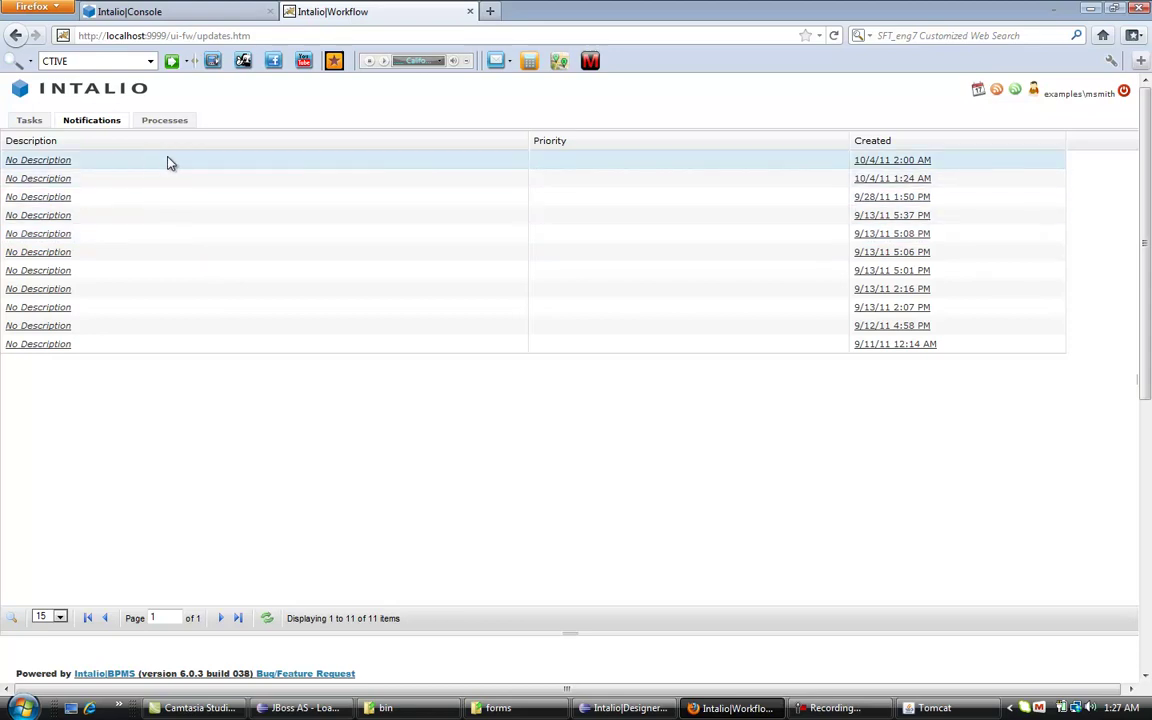
- Log out and sign back in with the loan approver's username and password
click(1124, 93)
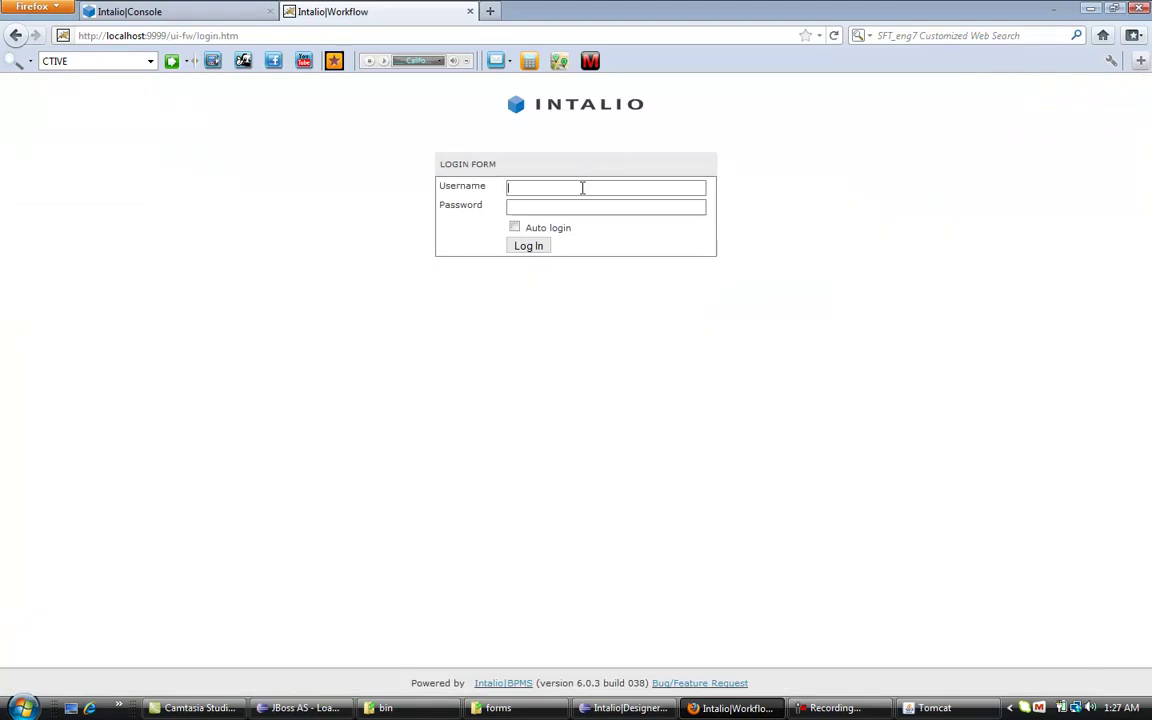
text(e)
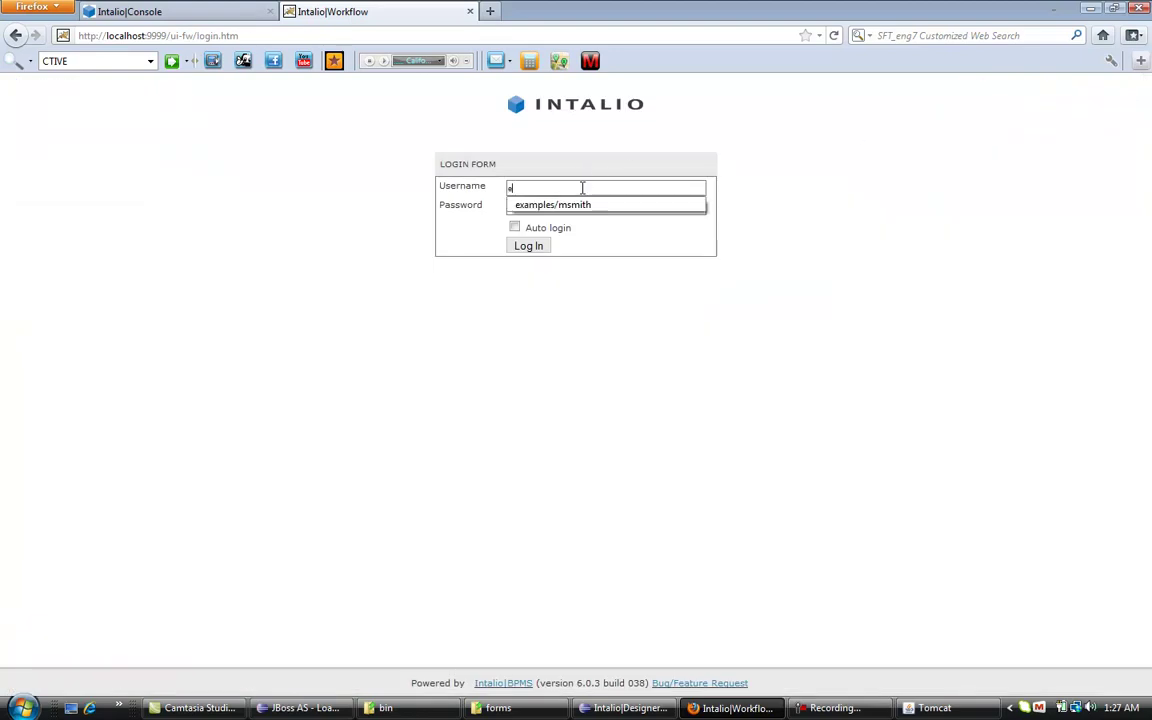
text(xamples/ewilliams)
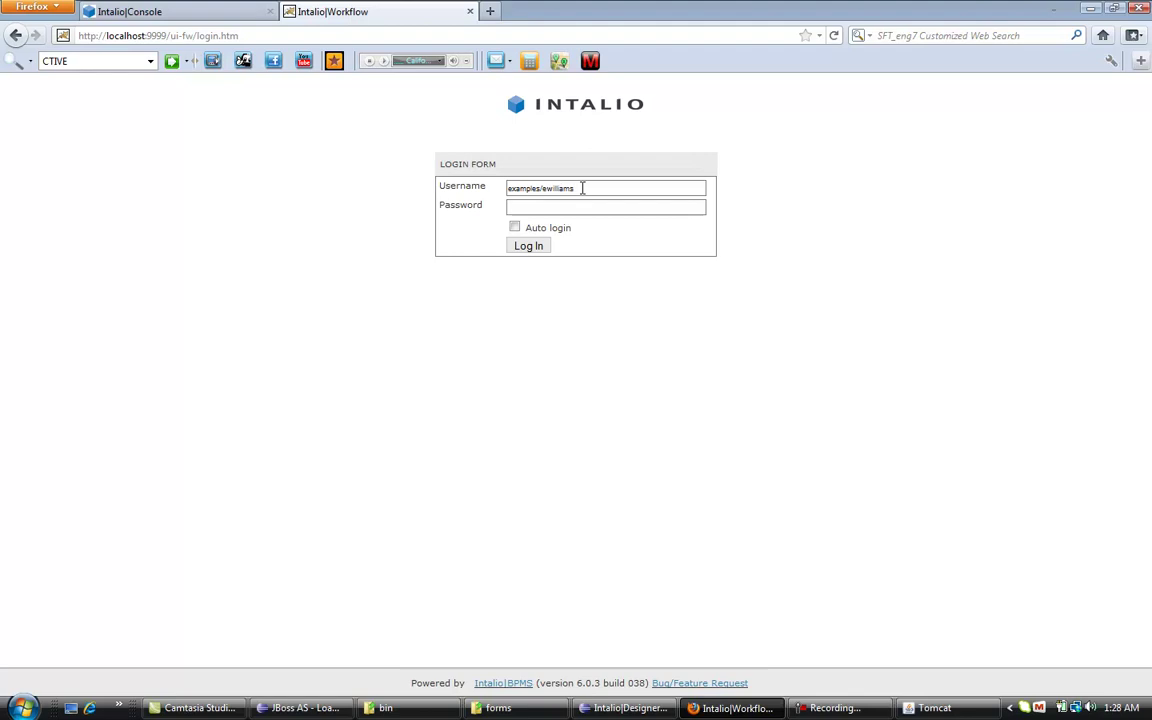
key(Tab)
text(passwor)
key(Return)
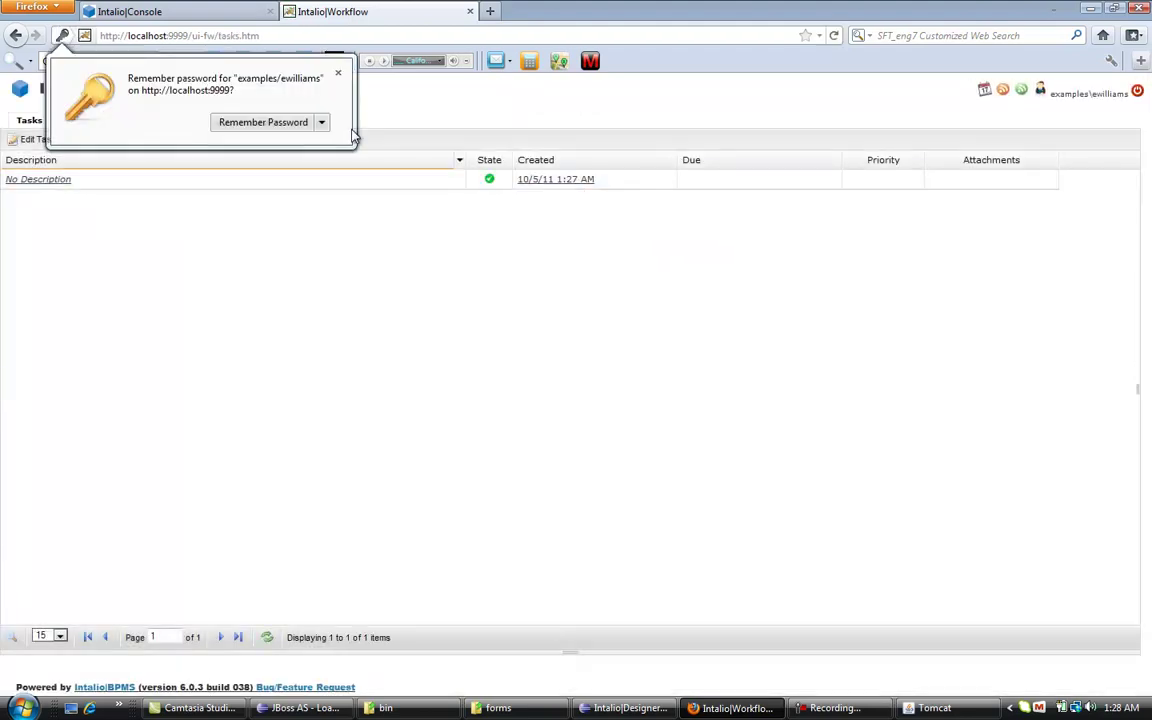
- Dismiss the save-password prompt and open the No Description task, continuing past the browser warning
click(338, 73)
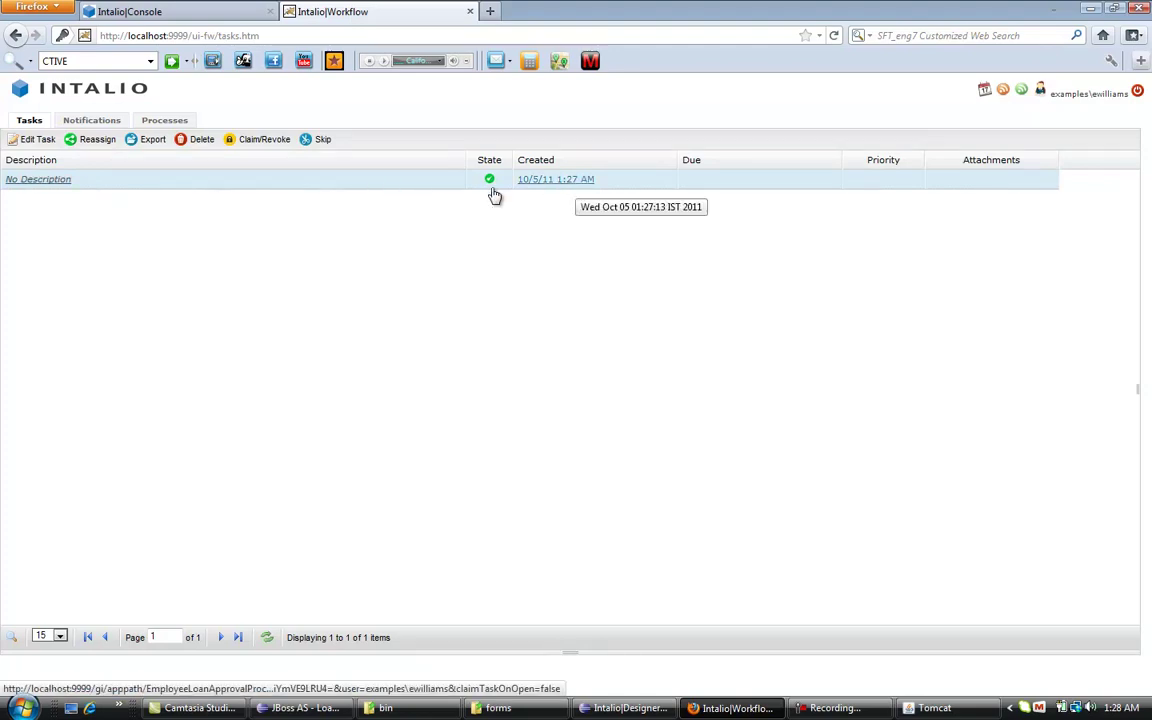
click(60, 190)
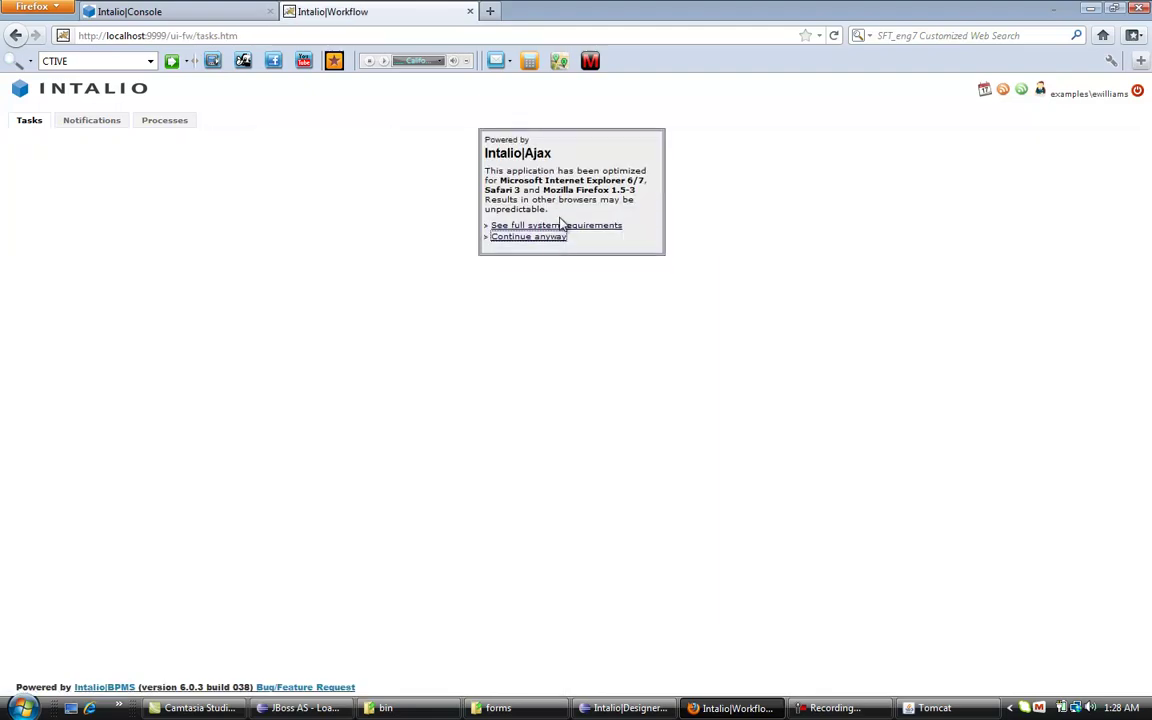
click(549, 238)
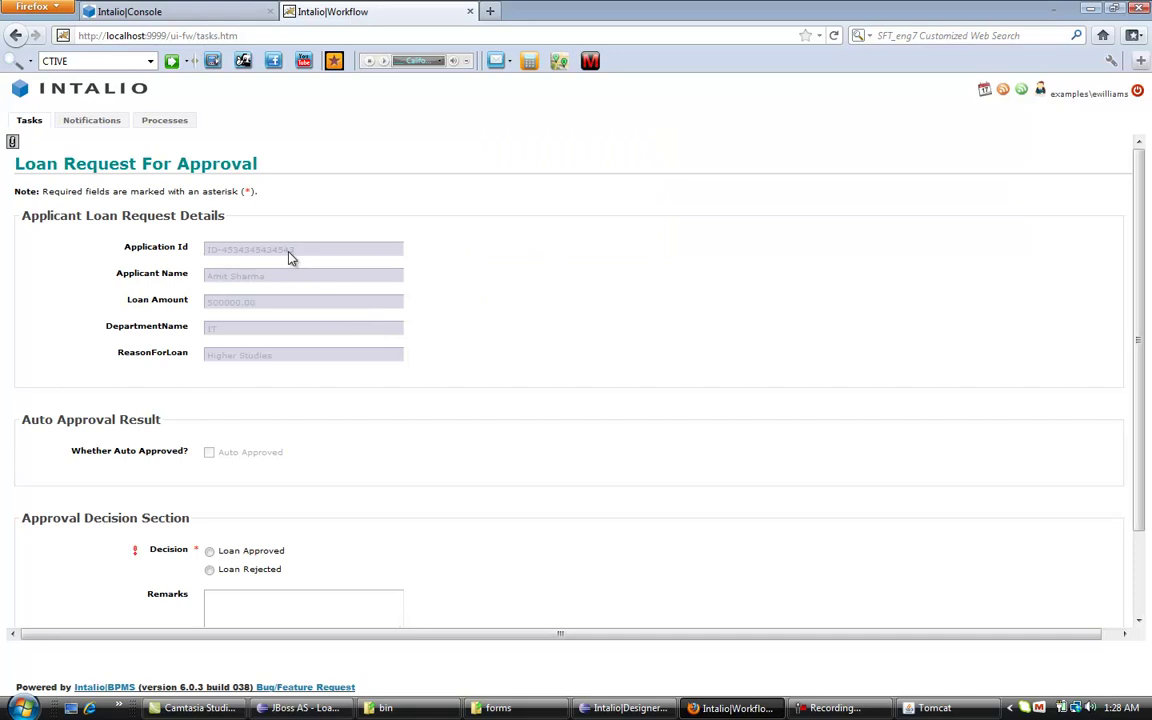
- Set the form's Decision to Loan Approved
scroll(290, 257, down, 1)
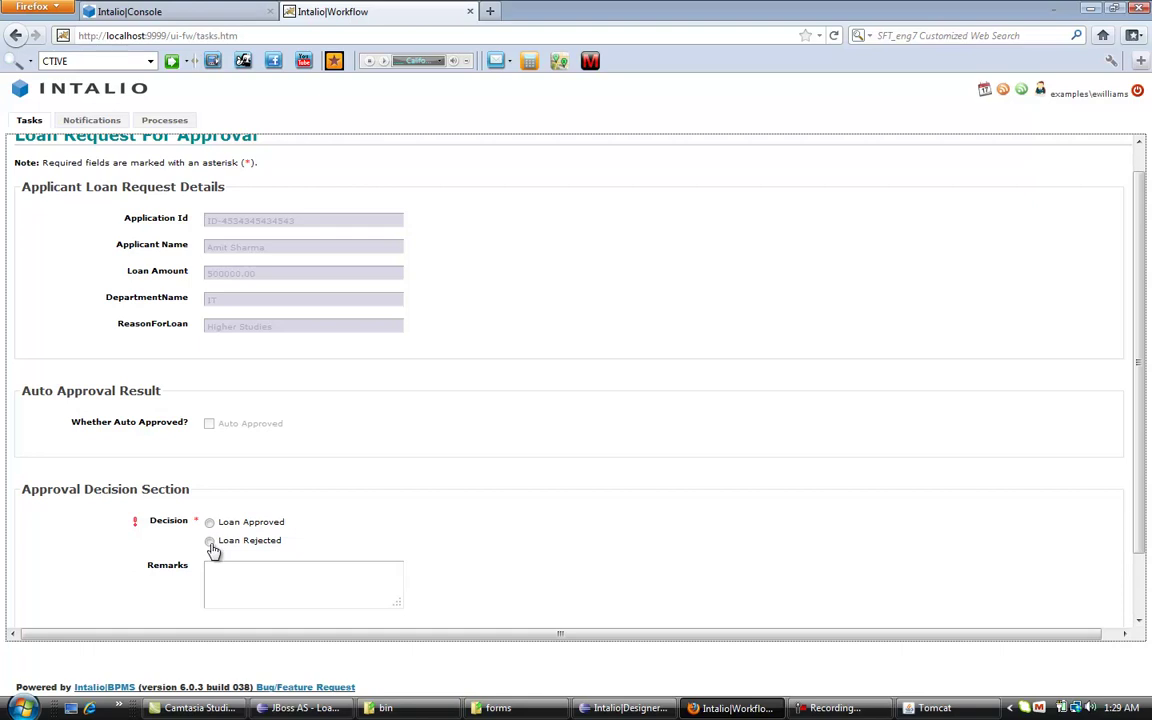
click(211, 543)
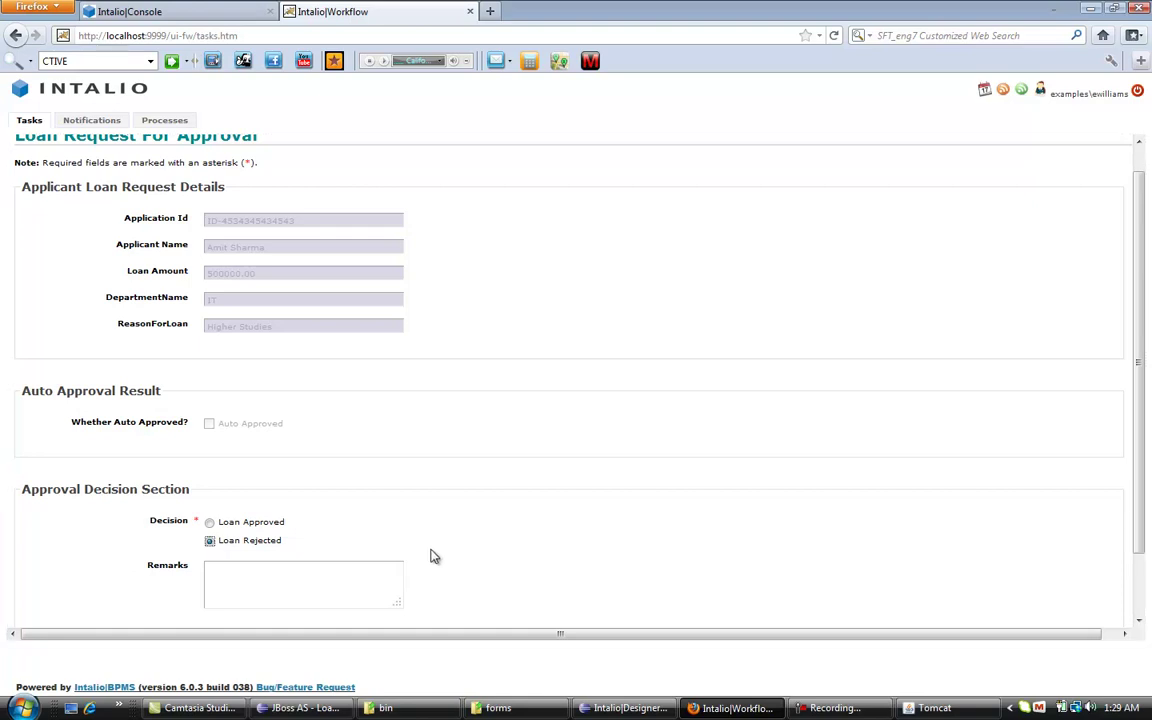
key(Up)
- Enter the remark 'The Loan is approved without any objection' and complete the task
click(245, 582)
text(The Loan is approved)
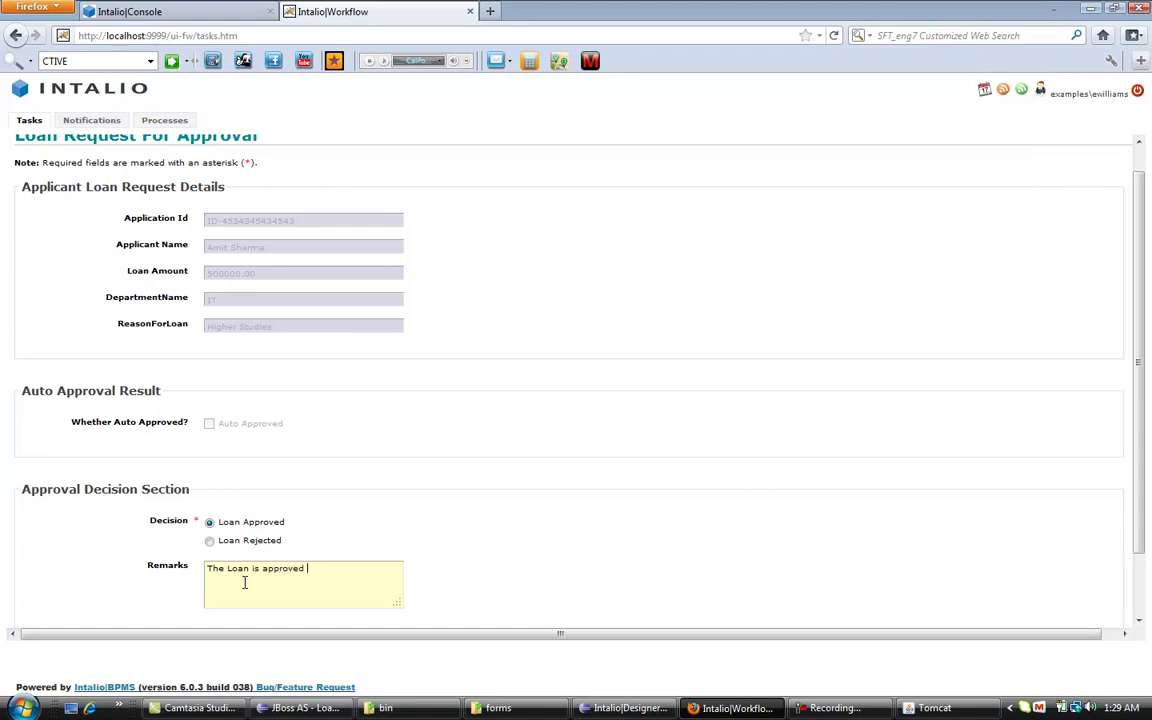
text( without any objection)
scroll(300, 583, down, 1)
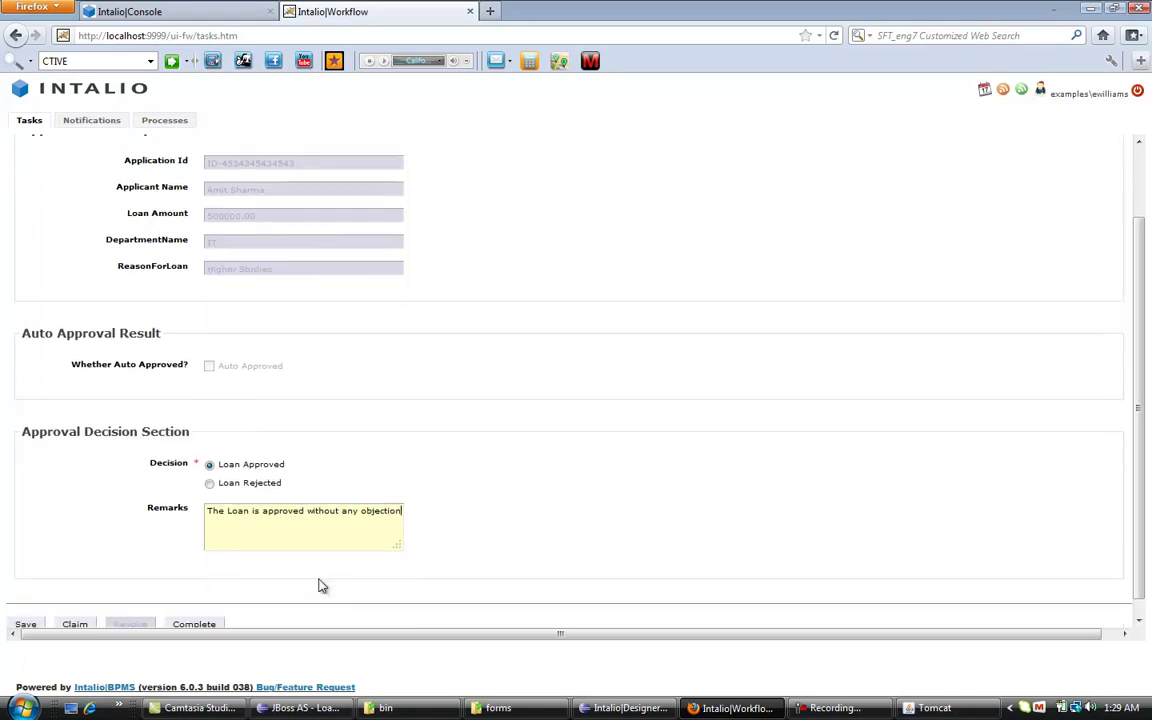
scroll(185, 590, down, 1)
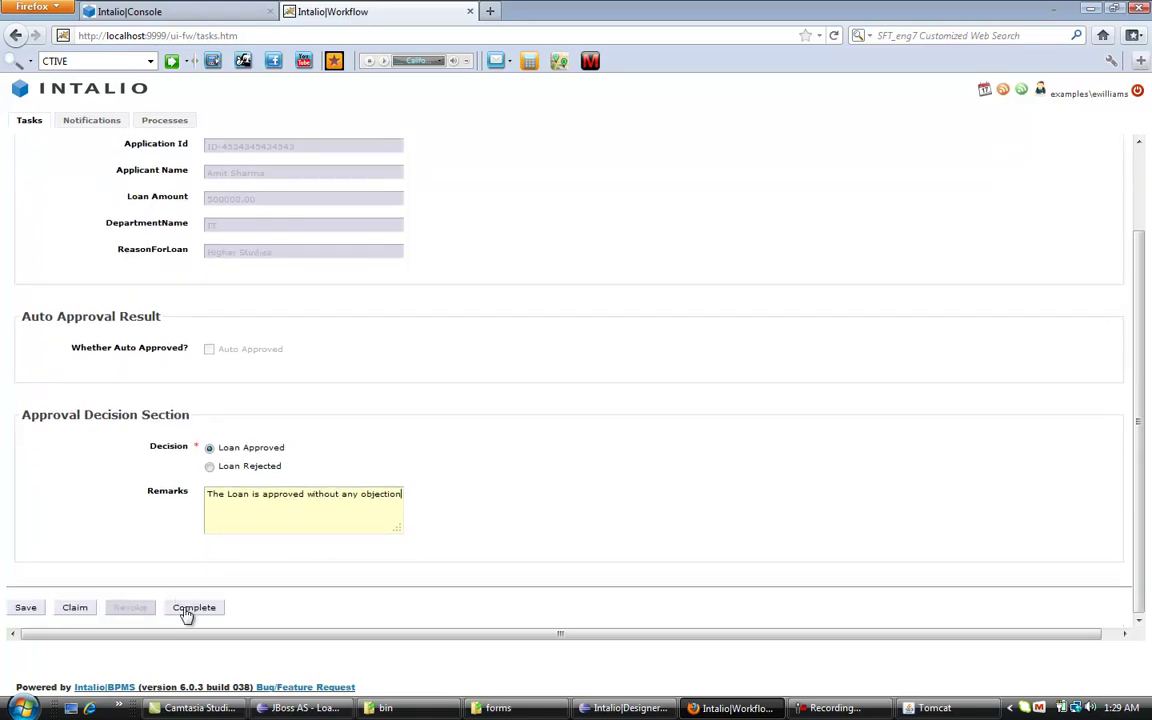
click(186, 612)
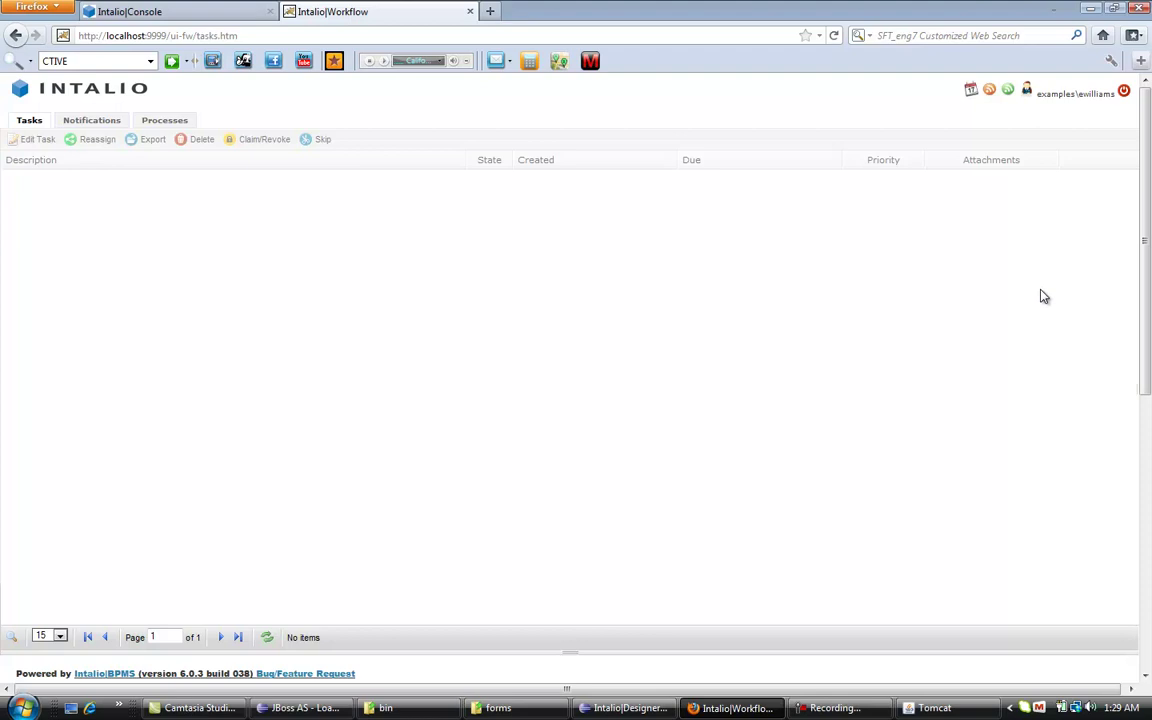
- Log out, sign in as the applicant using the remembered username, and list Notifications
click(1125, 92)
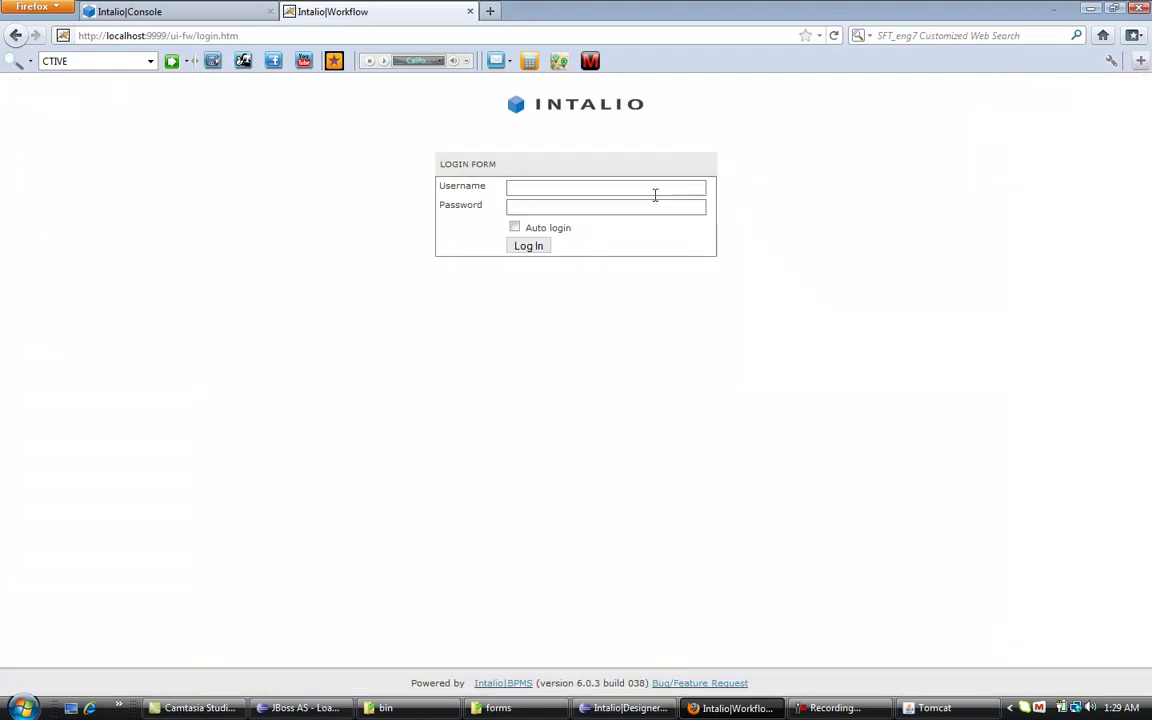
text(e)
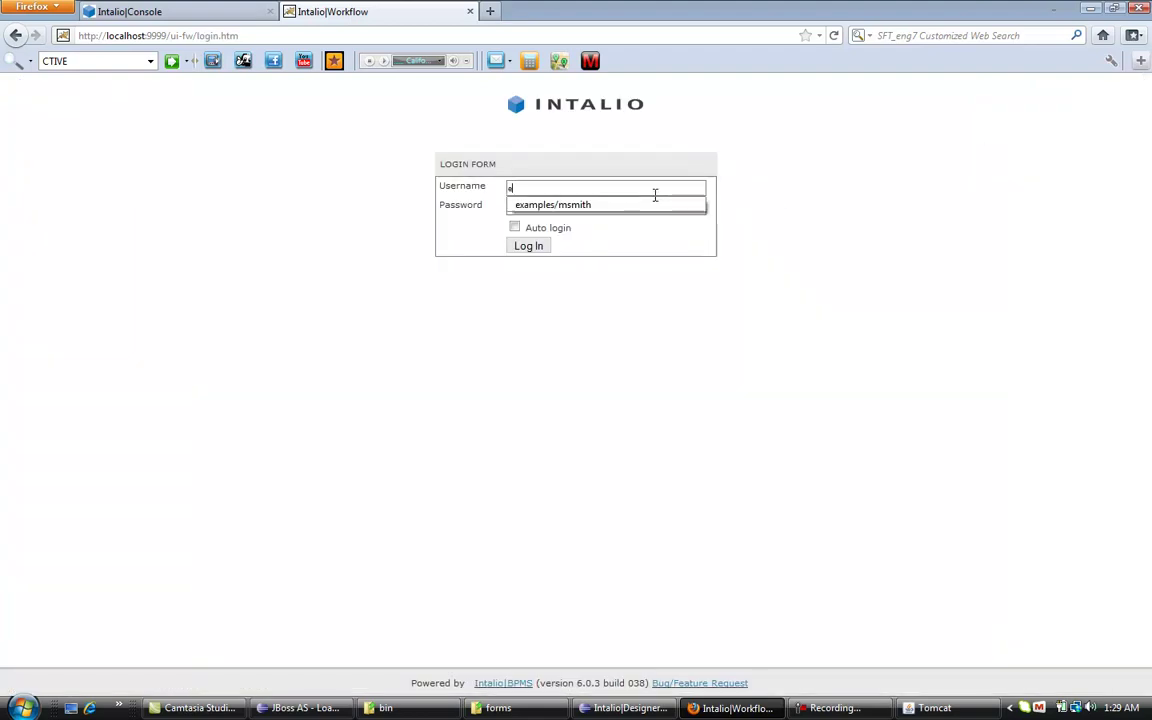
key(Down)
key(Return)
key(Return)
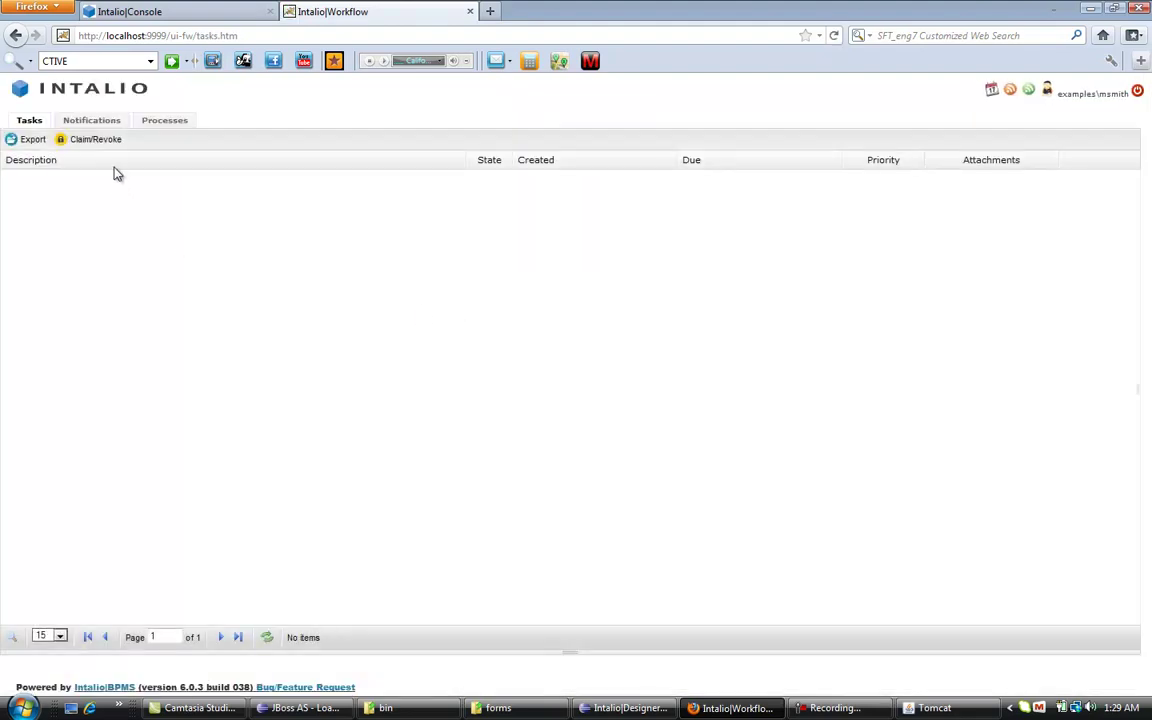
click(100, 124)
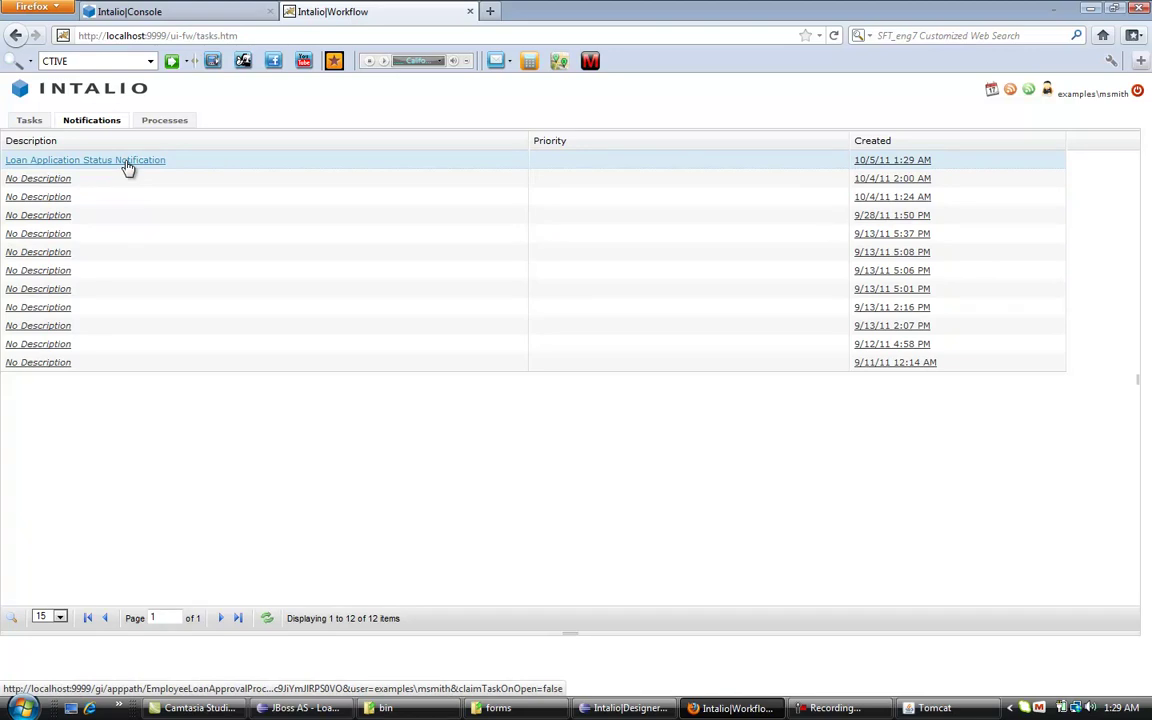
- Open the Loan Application Status Notification and review its Loan Approved decision
click(127, 163)
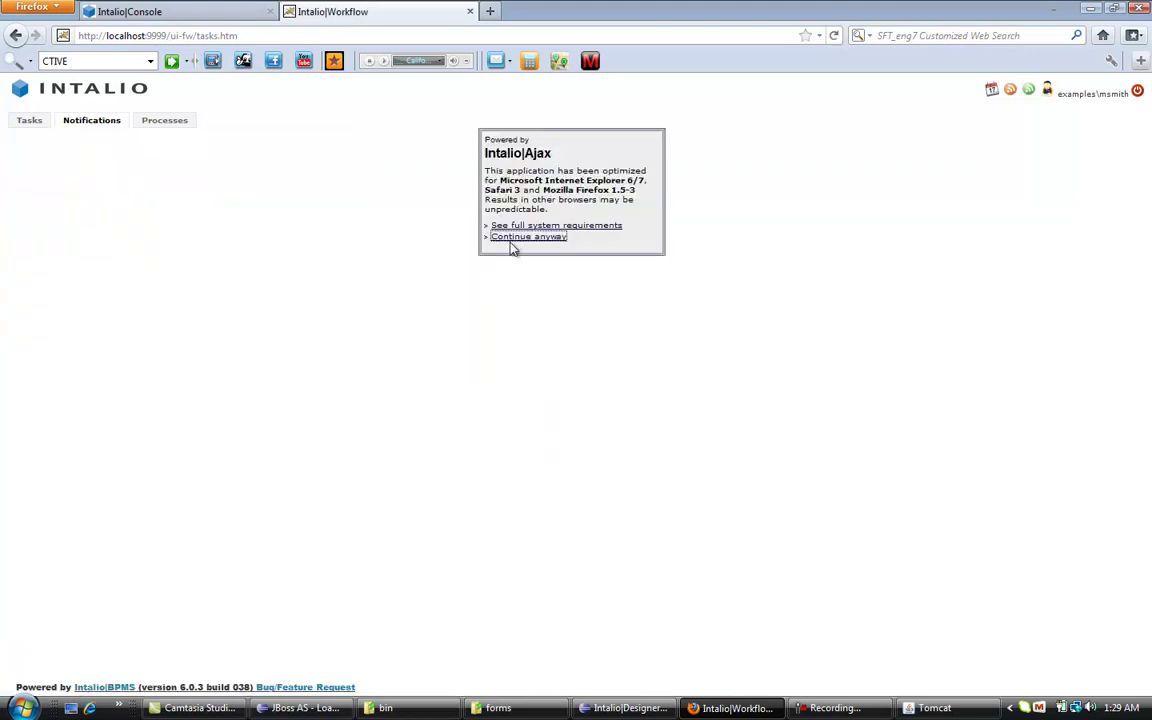
click(510, 239)
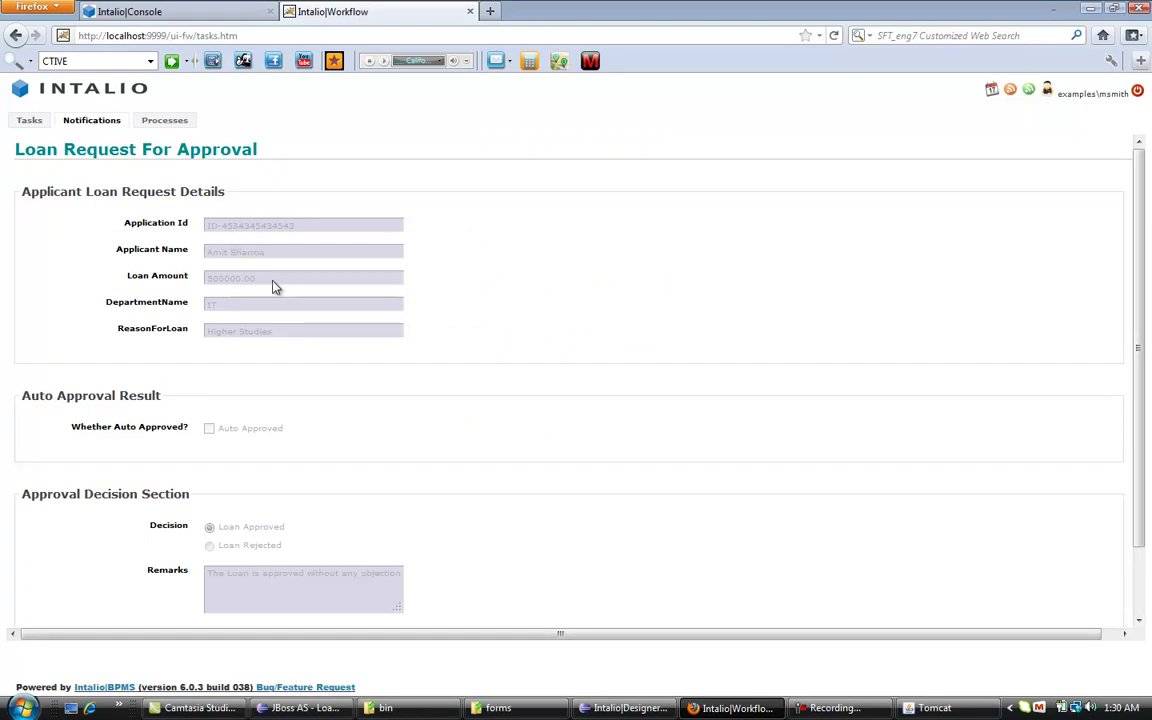
scroll(322, 471, down, 1)
scroll(322, 471, up, 1)
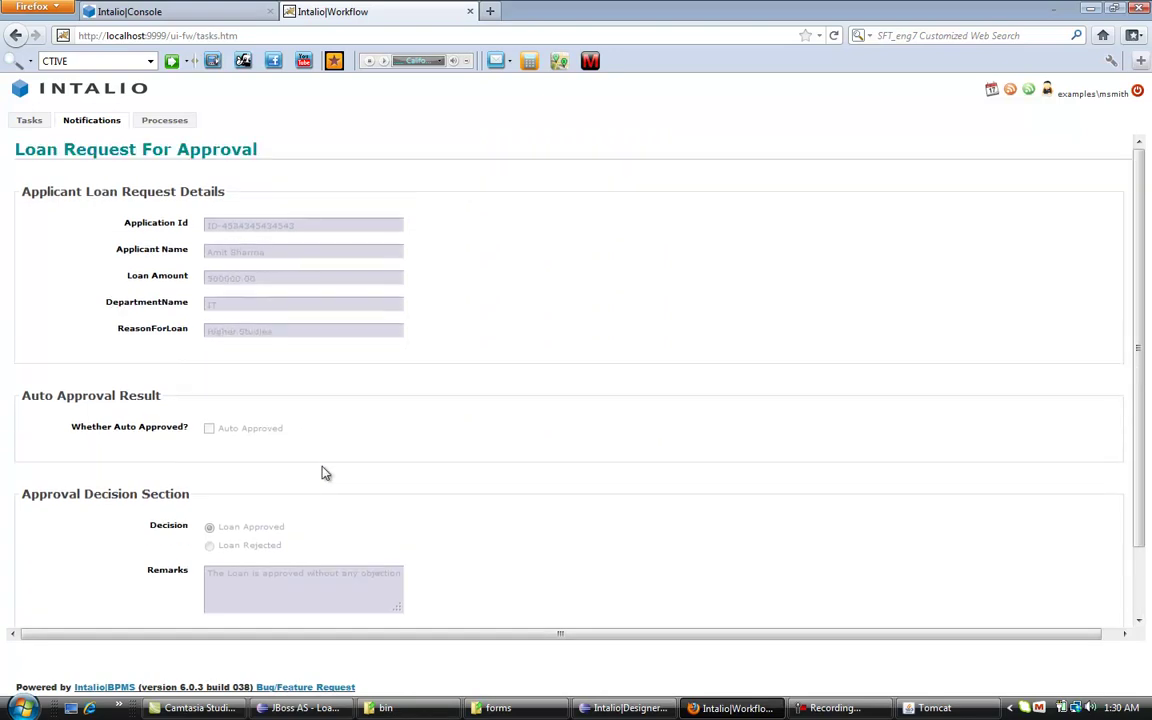